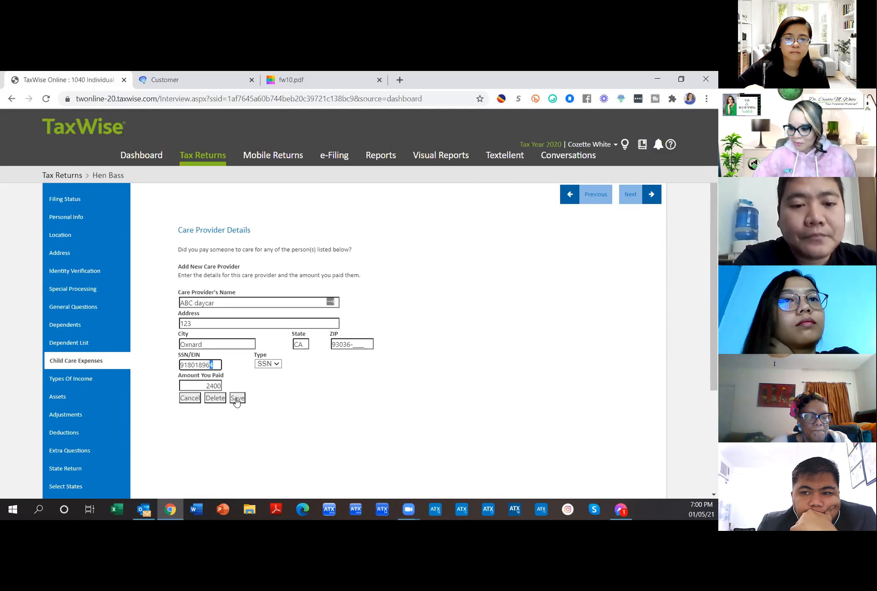
Step: Save care provider ABC daycar with $2,400 paid and scroll down the Child Care Expenses list
{"action": "left_click", "coordinate": [237, 397]}
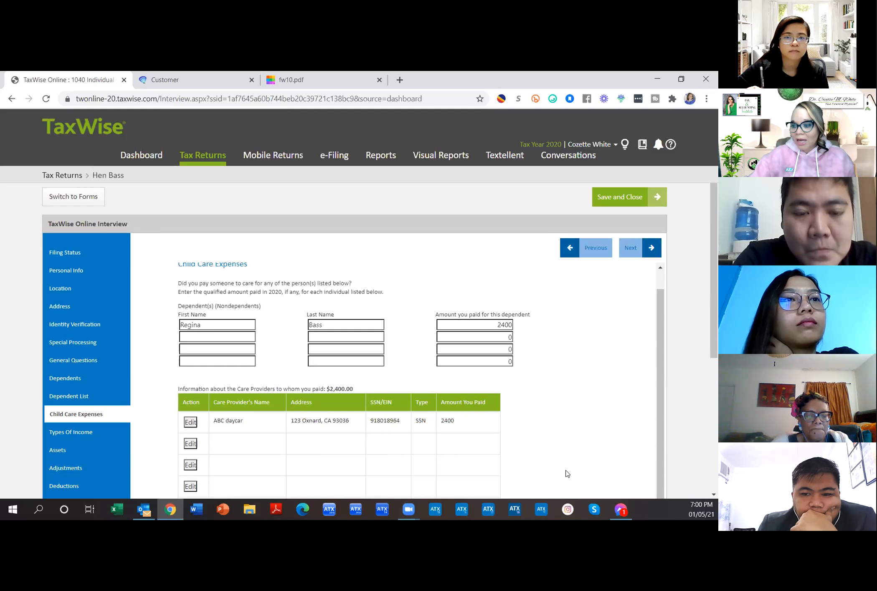
{"action": "scroll", "coordinate": [527, 432], "scroll_direction": "down", "scroll_amount": 4}
{"action": "scroll", "coordinate": [527, 432], "scroll_direction": "down", "scroll_amount": 2}
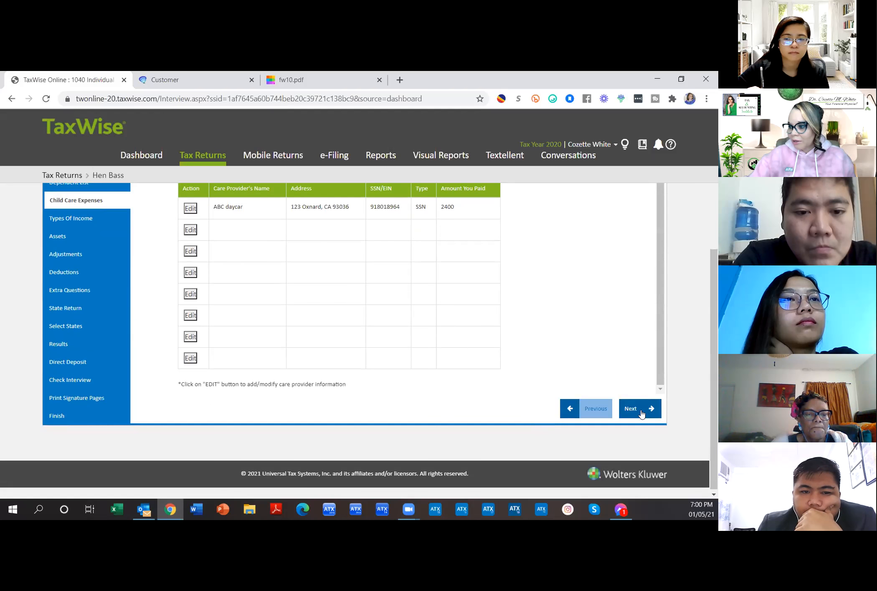
Step: Continue to the Types of Income page and review it, leaving every income type unchecked
{"action": "left_click", "coordinate": [639, 413]}
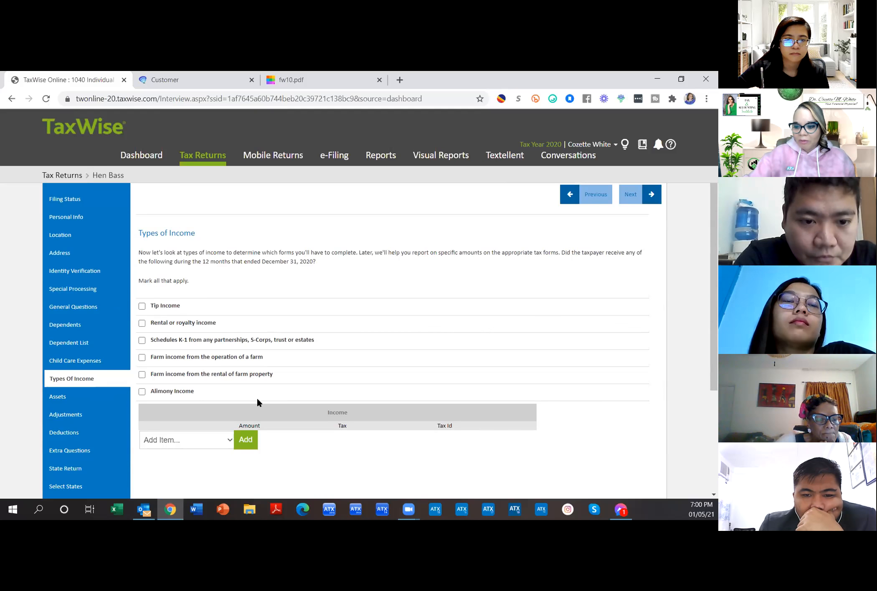
{"action": "scroll", "coordinate": [360, 389], "scroll_direction": "down", "scroll_amount": 1}
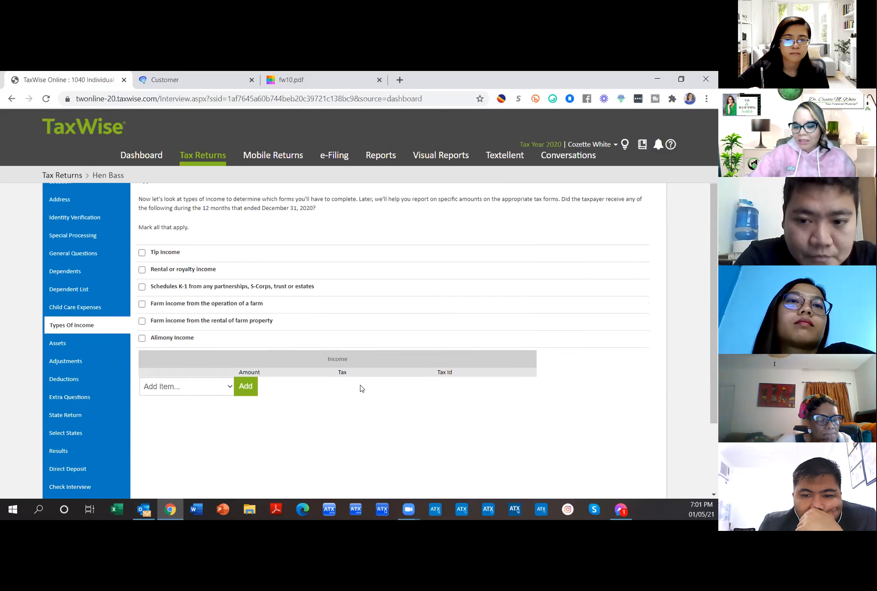
{"action": "scroll", "coordinate": [362, 388], "scroll_direction": "up", "scroll_amount": 1}
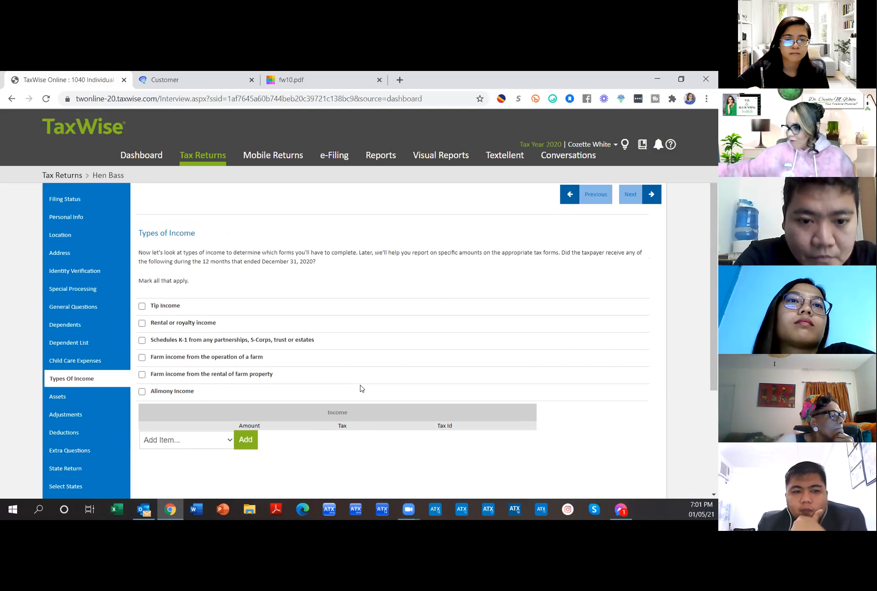
Step: Pass through the Assets page with no assets sold and move to the Adjustments questions
{"action": "left_click", "coordinate": [92, 400]}
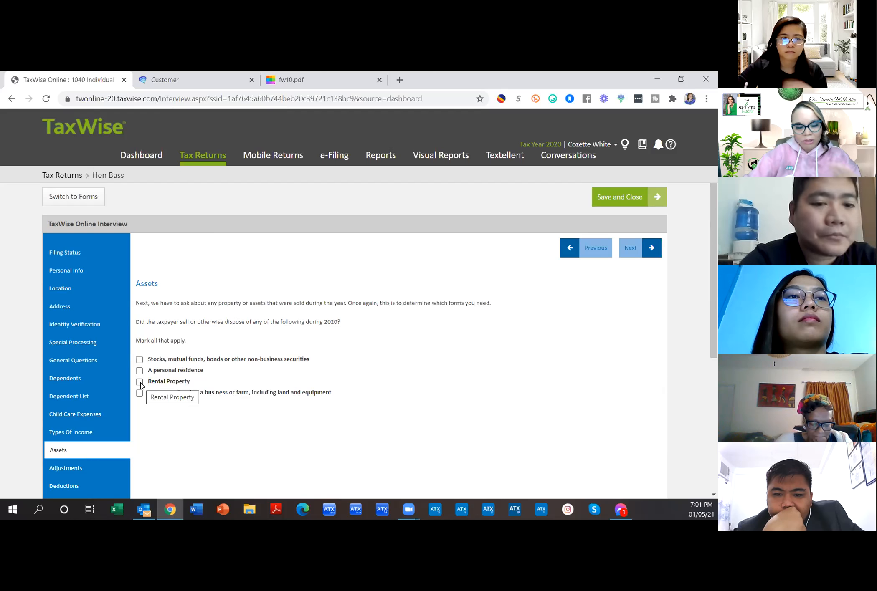
{"action": "scroll", "coordinate": [141, 386], "scroll_direction": "down", "scroll_amount": 3}
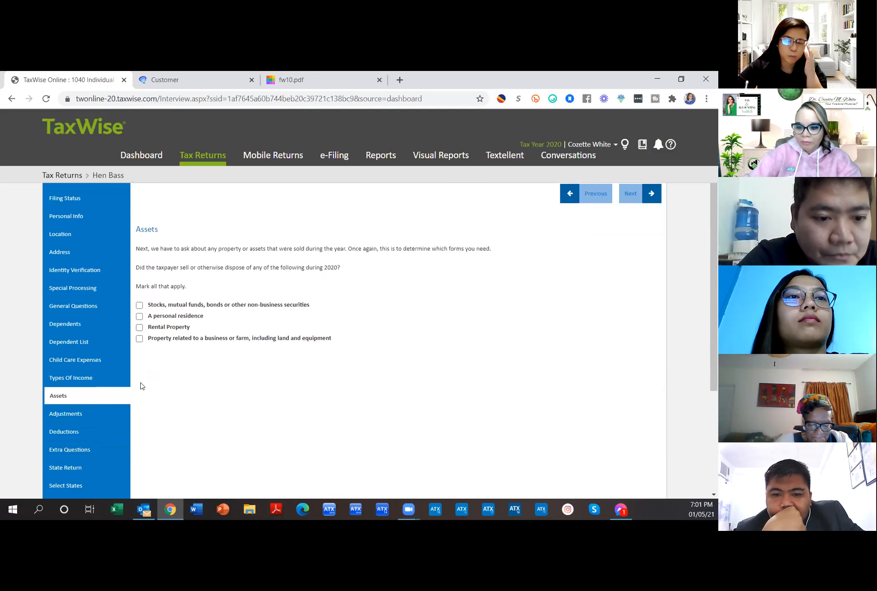
{"action": "left_click", "coordinate": [79, 360]}
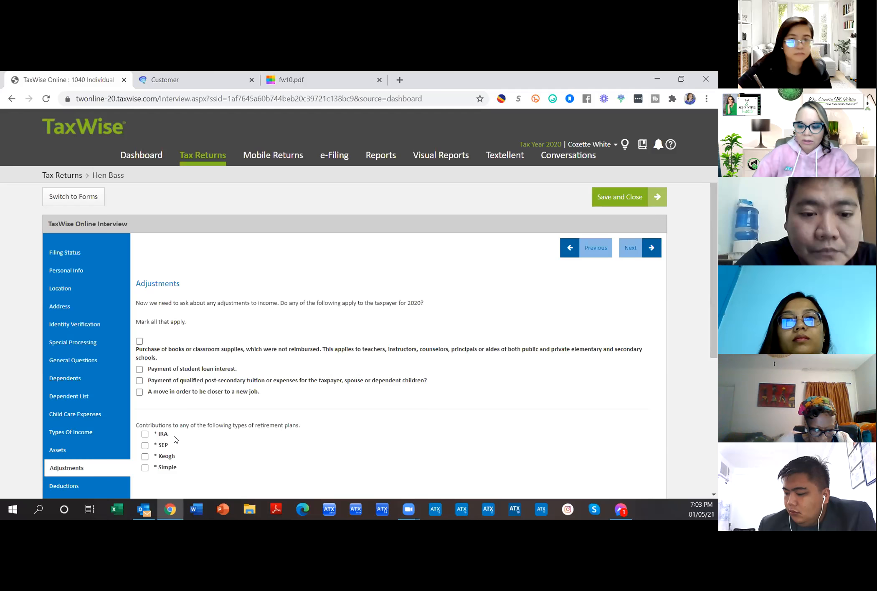
Step: Jump to the Deductions page and review it, leaving every deduction type unchecked
{"action": "scroll", "coordinate": [104, 397], "scroll_direction": "down", "scroll_amount": 3}
{"action": "left_click", "coordinate": [84, 382]}
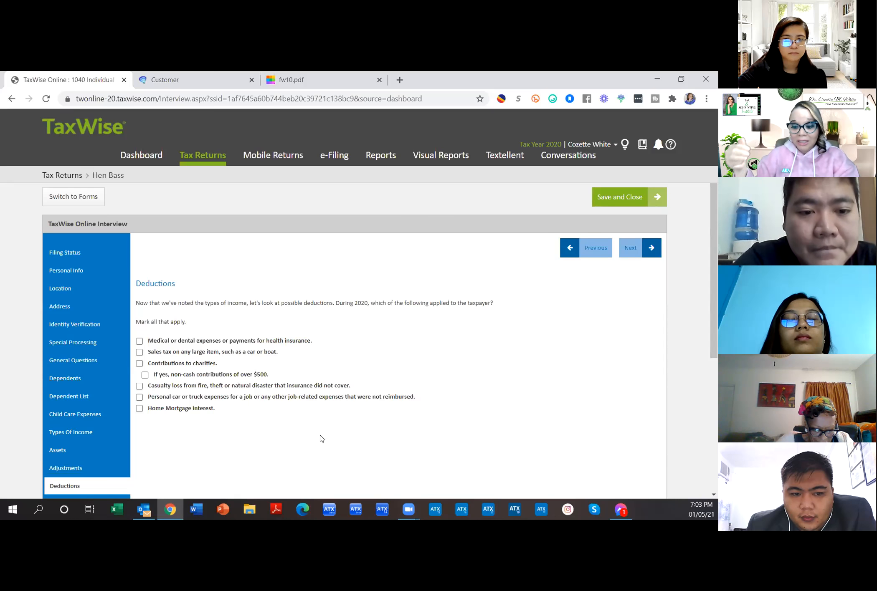
{"action": "scroll", "coordinate": [360, 400], "scroll_direction": "down", "scroll_amount": 3}
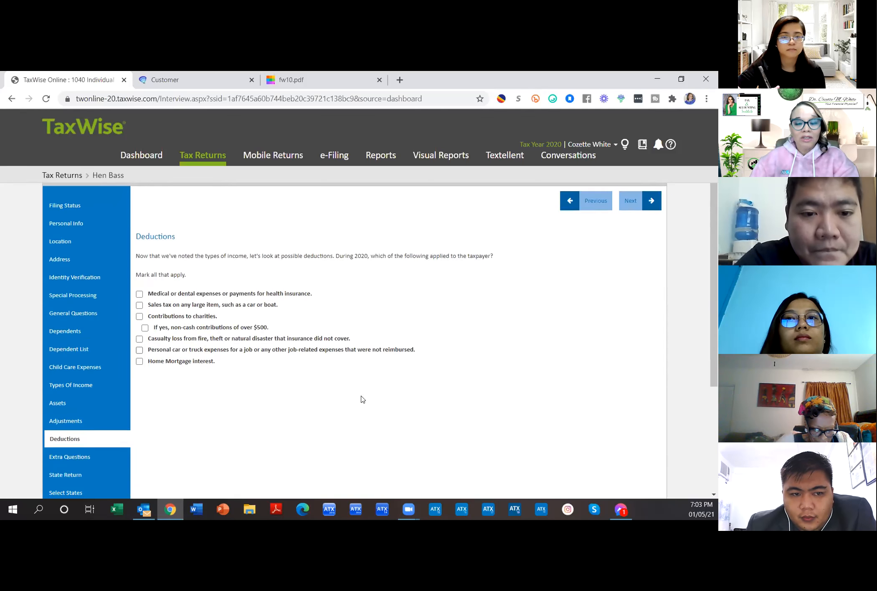
{"action": "scroll", "coordinate": [362, 400], "scroll_direction": "up", "scroll_amount": 1}
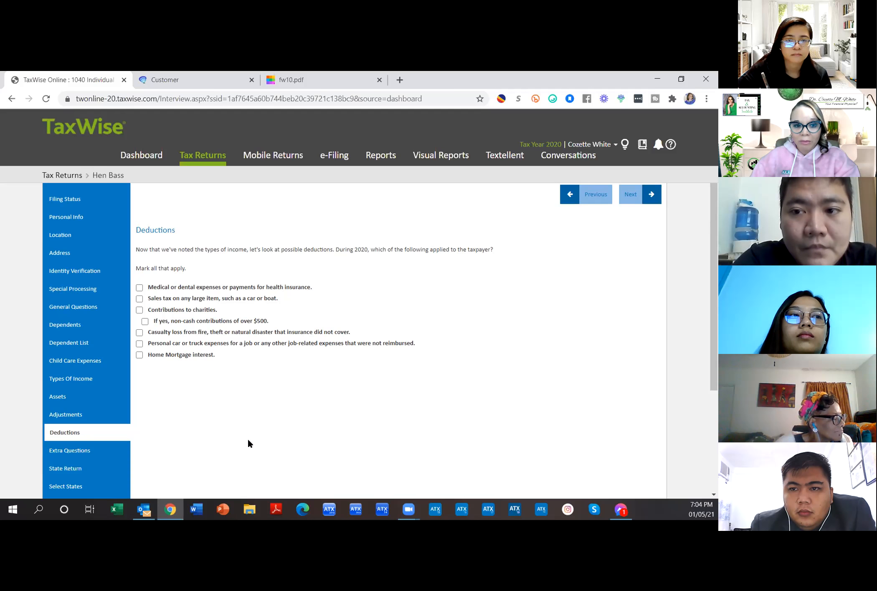
{"action": "scroll", "coordinate": [247, 443], "scroll_direction": "down", "scroll_amount": 3}
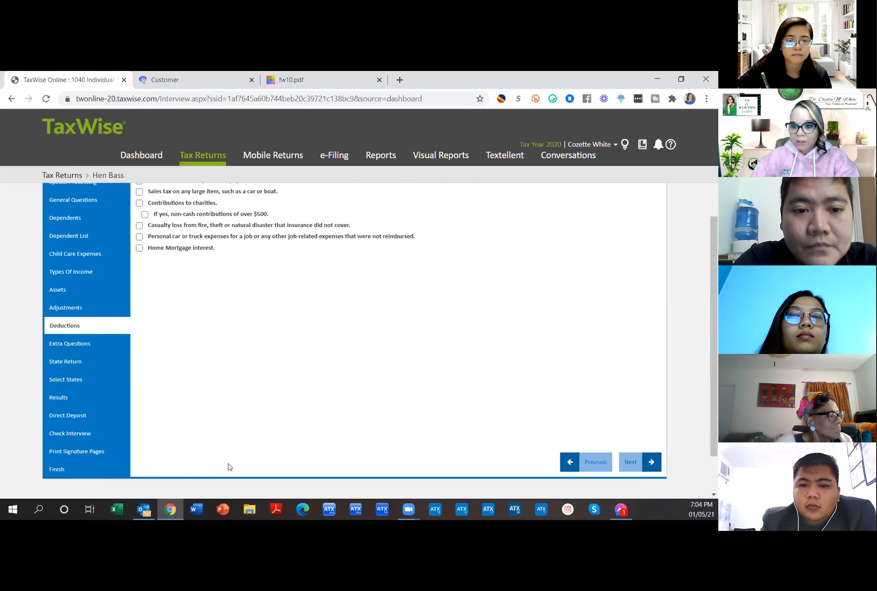
Step: Go to the Extra Questions section and scroll through it without checking anything
{"action": "left_click", "coordinate": [71, 345]}
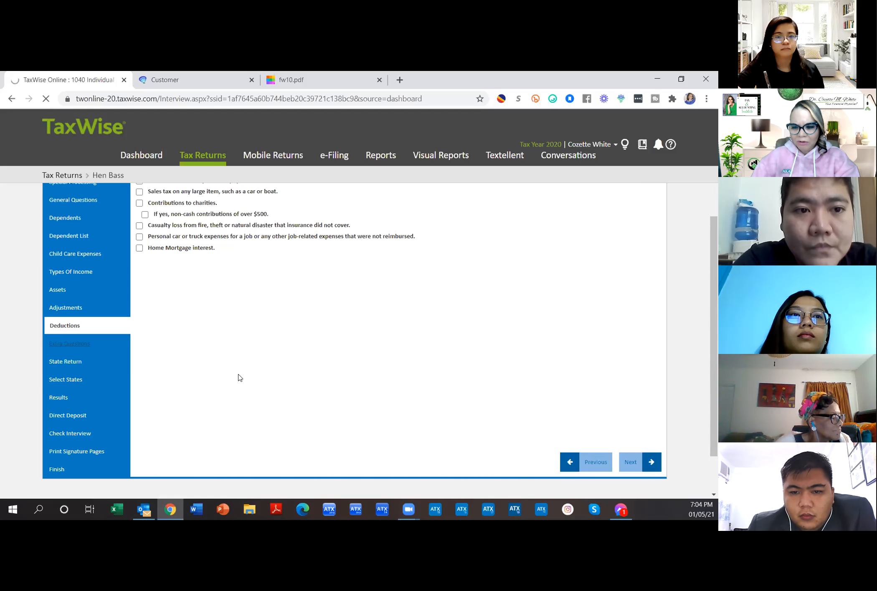
{"action": "left_click", "coordinate": [82, 347]}
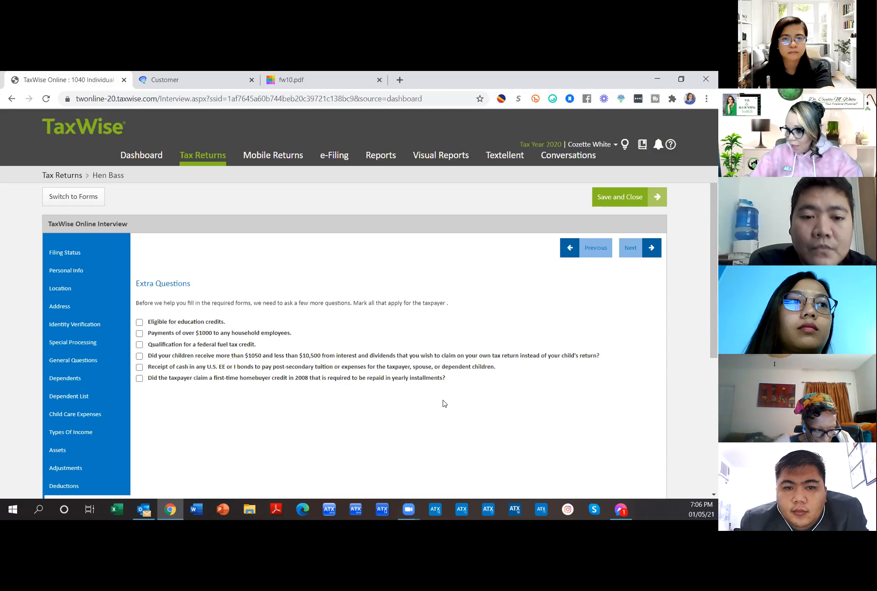
{"action": "scroll", "coordinate": [249, 397], "scroll_direction": "down", "scroll_amount": 4}
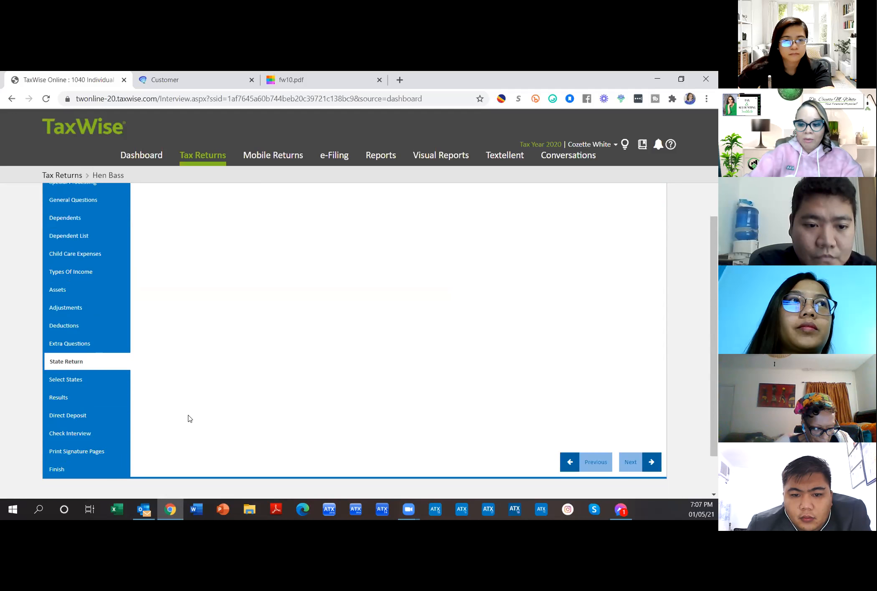
Step: Move to the State Return step, then search Google for 'Form W-2' and open the IRS W-2 PDF
{"action": "left_click", "coordinate": [82, 381]}
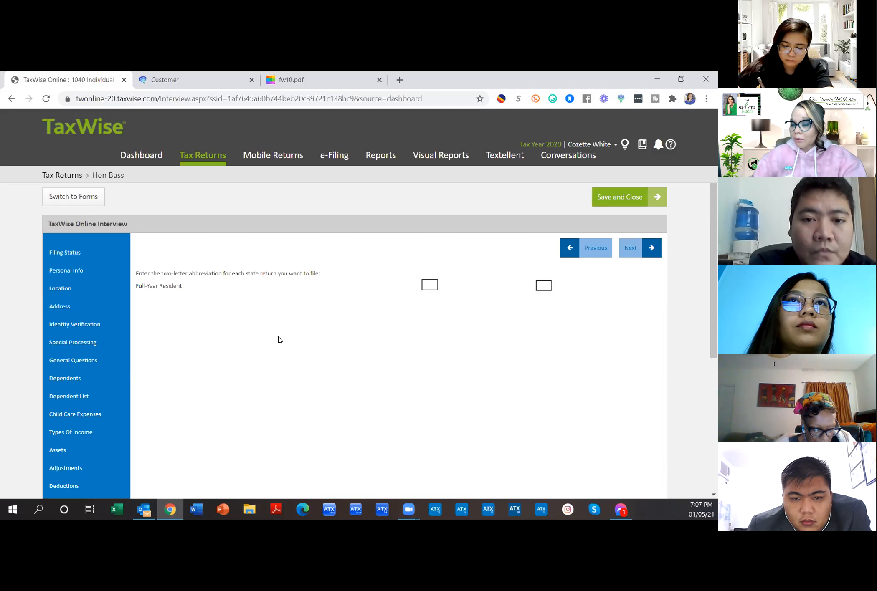
{"action": "left_click", "coordinate": [400, 80]}
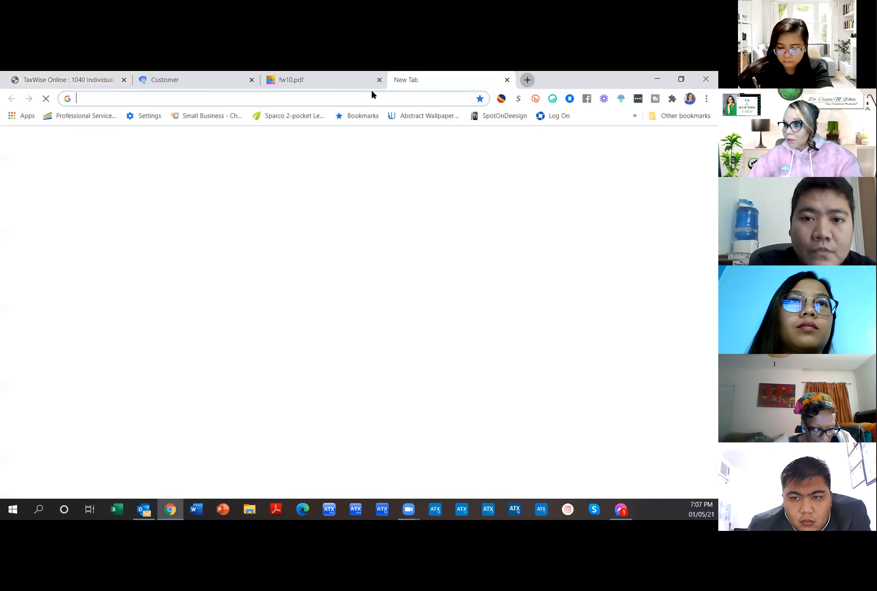
{"action": "left_click", "coordinate": [295, 101]}
{"action": "type", "text": "For"}
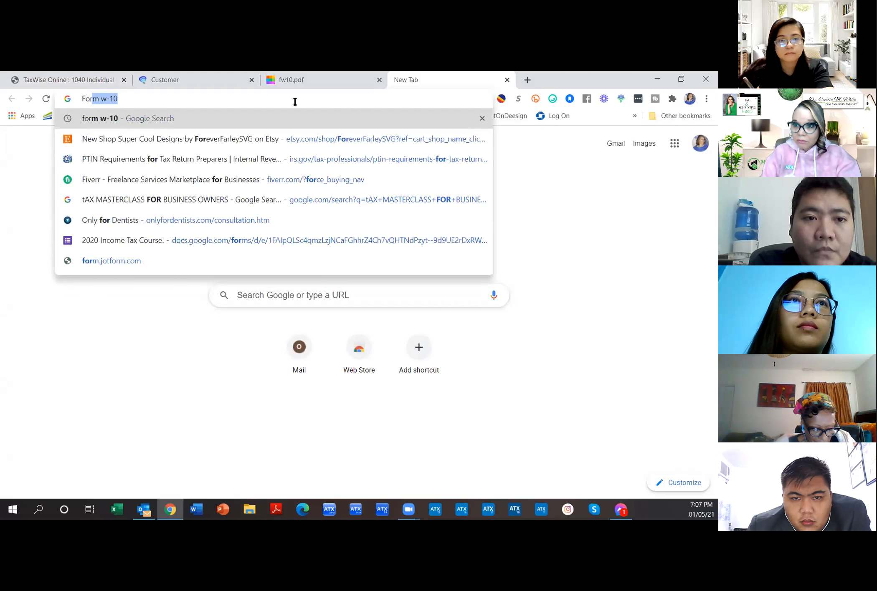
{"action": "type", "text": "m W-2"}
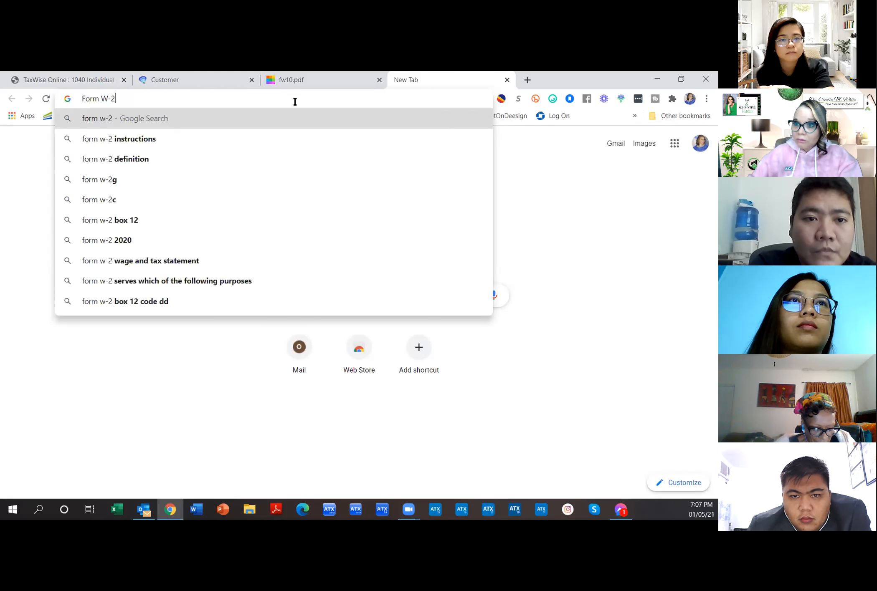
{"action": "key", "text": "Return"}
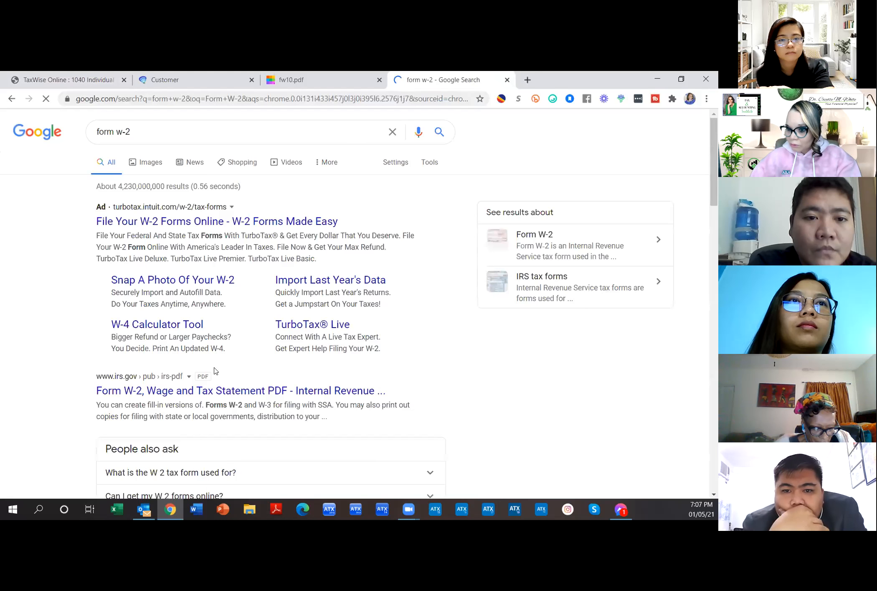
{"action": "left_click", "coordinate": [177, 391]}
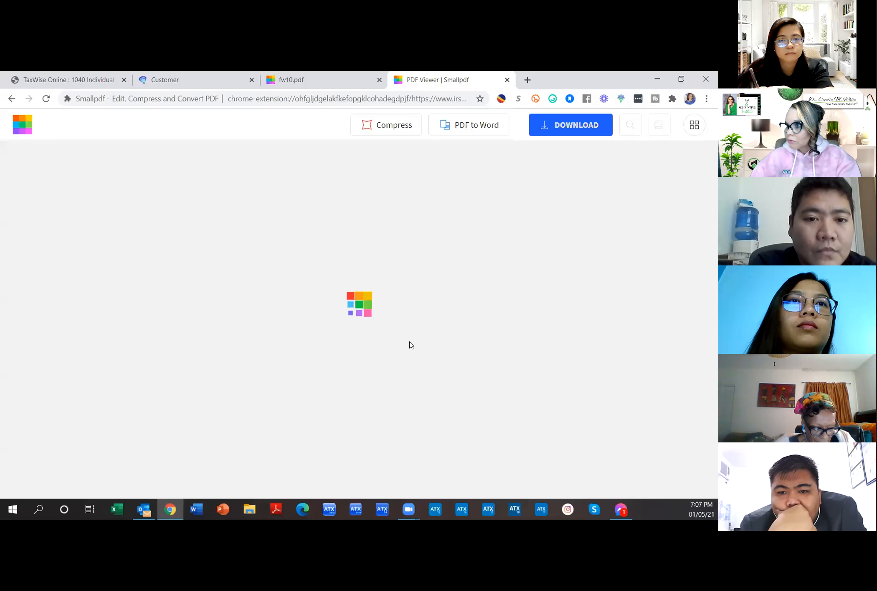
Step: Zoom into page 3 of the W-2 PDF to find box 15 State, then return to TaxWise
{"action": "scroll", "coordinate": [353, 304], "scroll_direction": "down", "scroll_amount": 15}
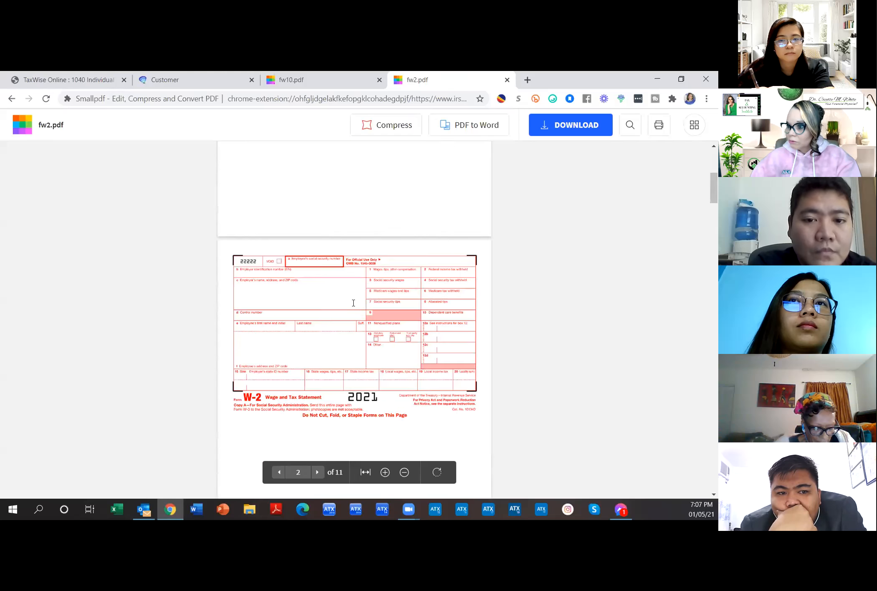
{"action": "scroll", "coordinate": [354, 302], "scroll_direction": "down", "scroll_amount": 2}
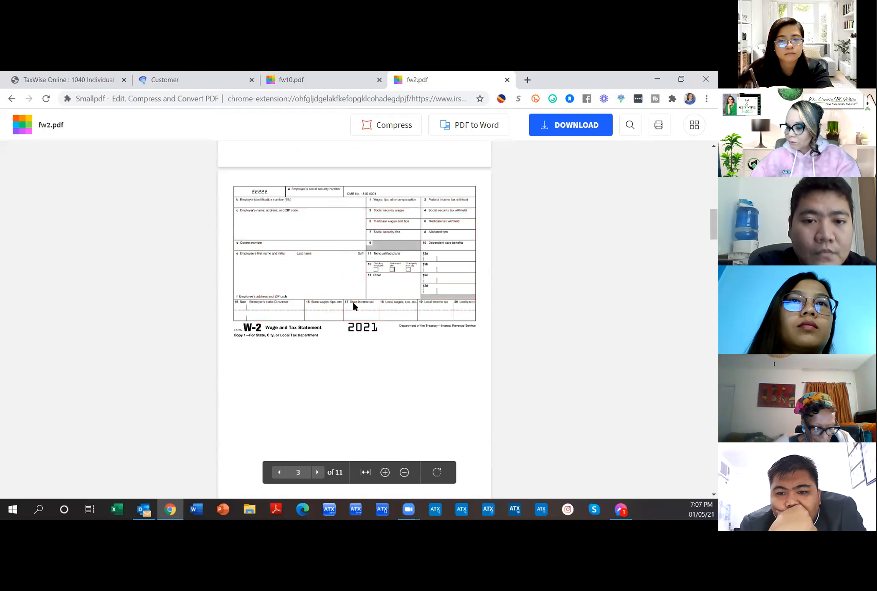
{"action": "left_click", "coordinate": [385, 473]}
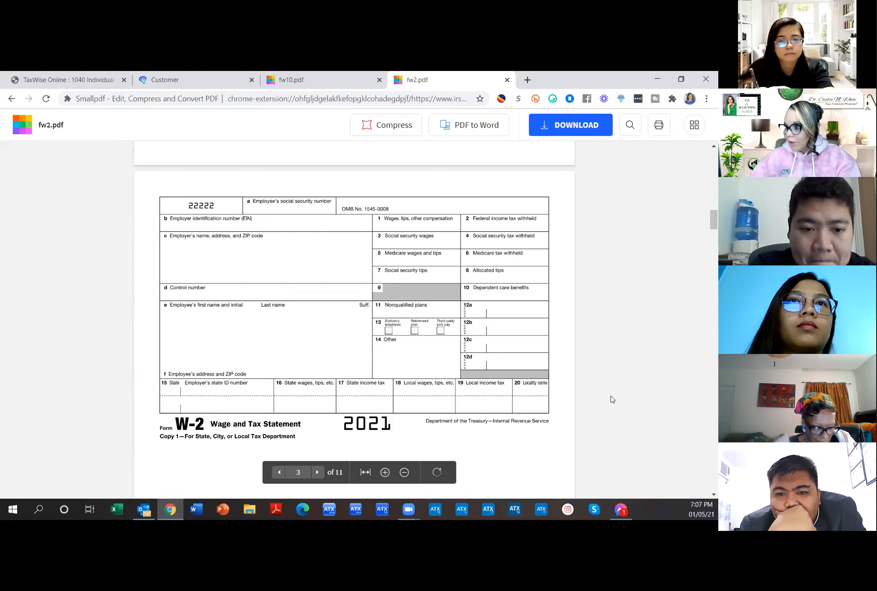
{"action": "scroll", "coordinate": [612, 399], "scroll_direction": "down", "scroll_amount": 2}
{"action": "left_click", "coordinate": [169, 334]}
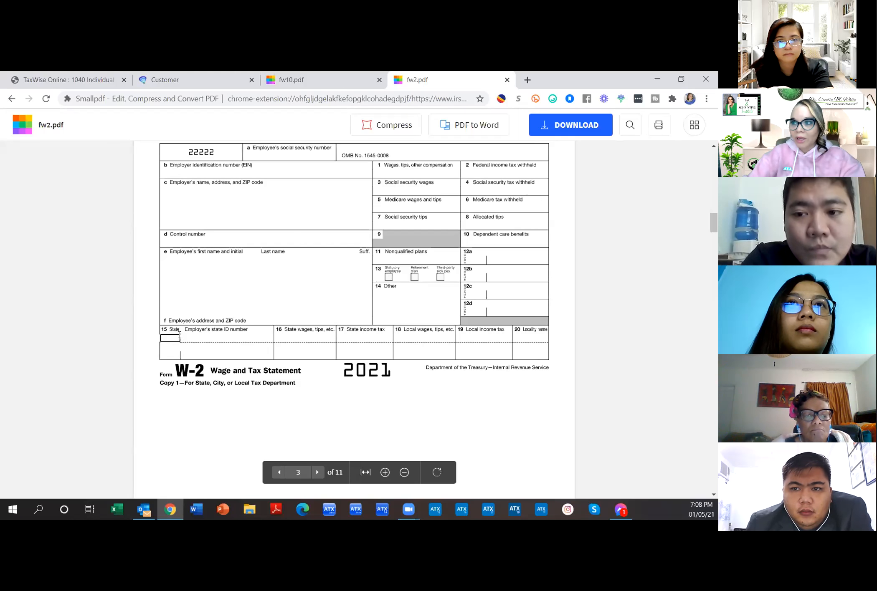
{"action": "left_click", "coordinate": [101, 85]}
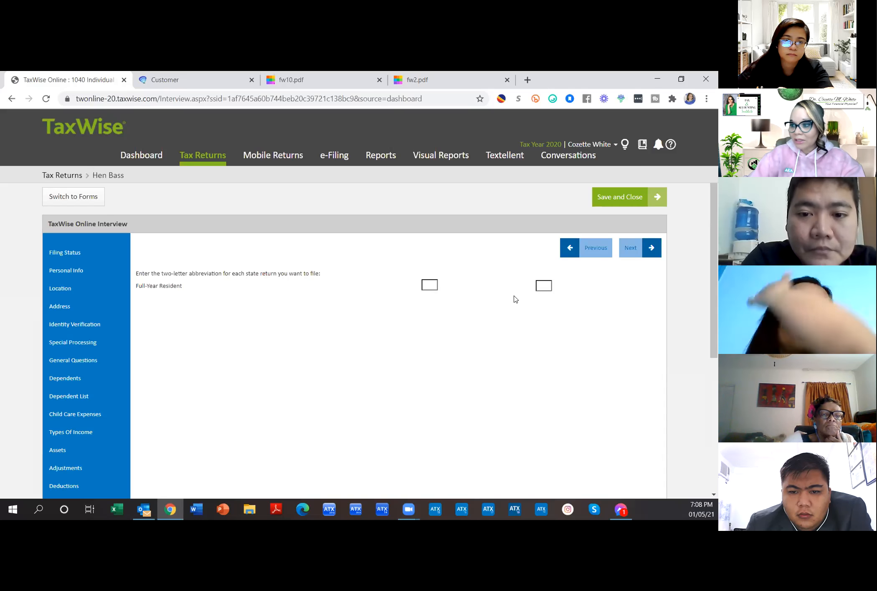
Step: Enter CA as the full-year resident state and acknowledge the California reference-only notice
{"action": "left_click", "coordinate": [427, 284]}
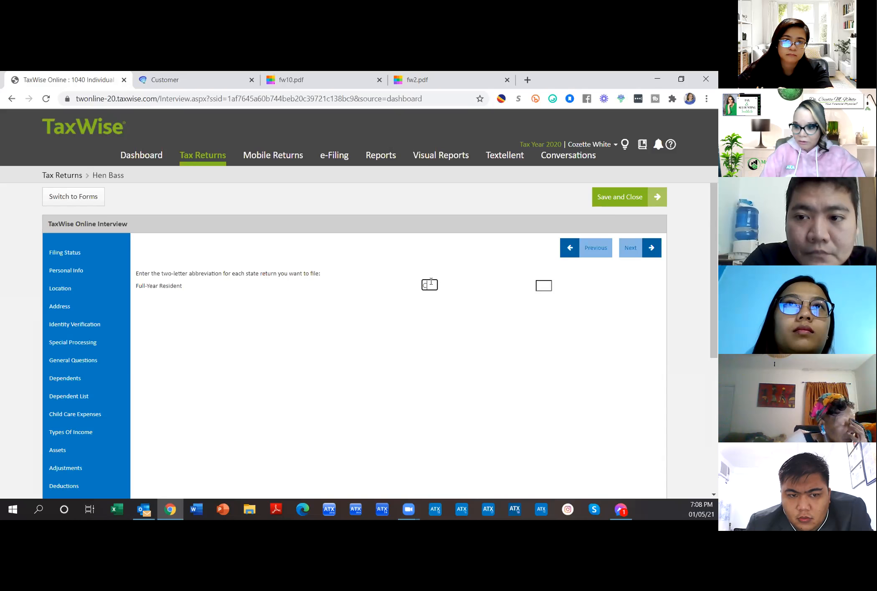
{"action": "key", "text": "Return"}
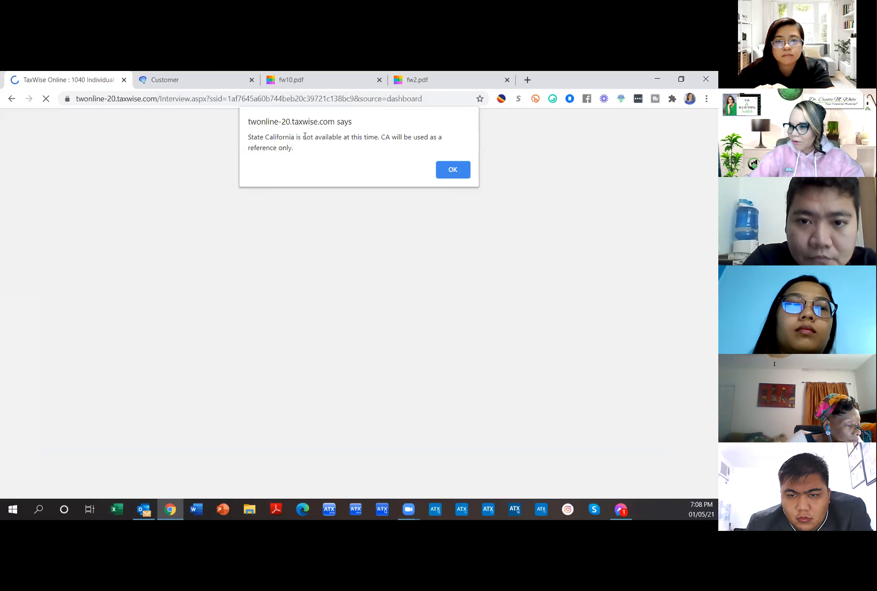
{"action": "left_click", "coordinate": [453, 170]}
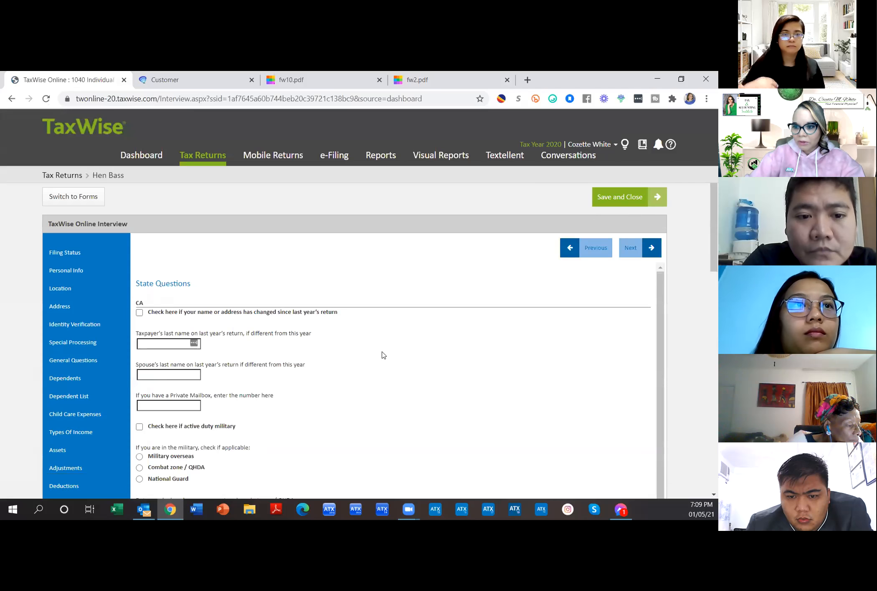
Step: Scroll through the California State Questions without changes and proceed to Check Interview
{"action": "scroll", "coordinate": [384, 355], "scroll_direction": "down", "scroll_amount": 3}
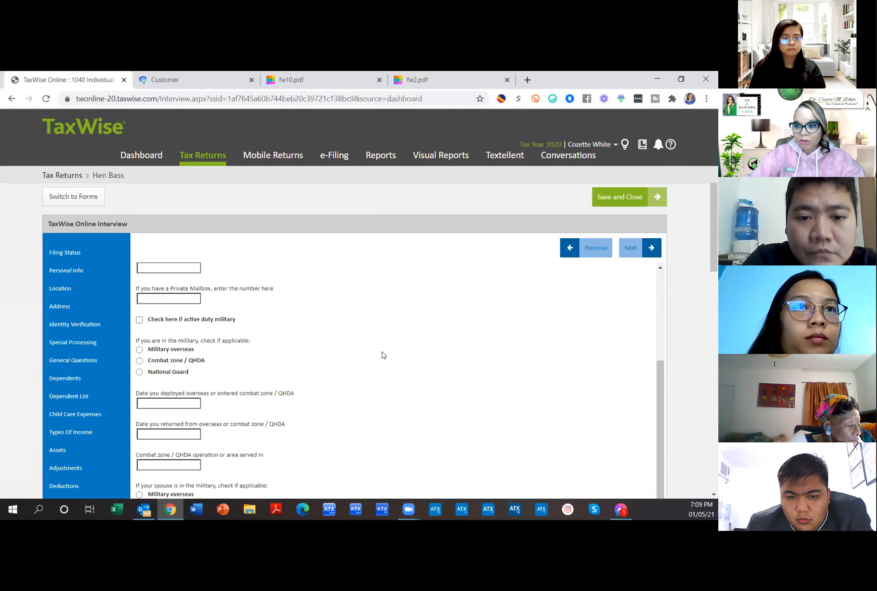
{"action": "scroll", "coordinate": [384, 356], "scroll_direction": "down", "scroll_amount": 1}
{"action": "scroll", "coordinate": [384, 356], "scroll_direction": "down", "scroll_amount": 5}
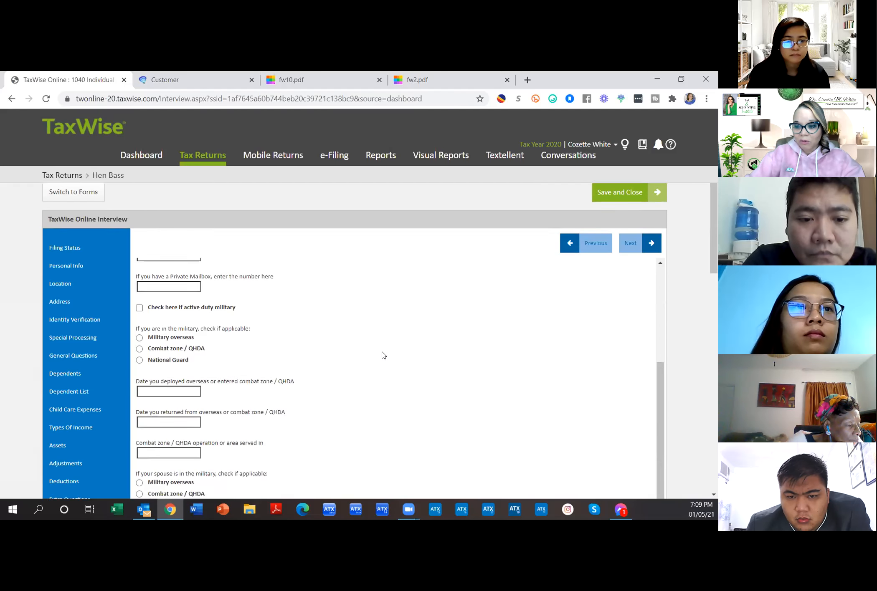
{"action": "scroll", "coordinate": [384, 356], "scroll_direction": "down", "scroll_amount": 4}
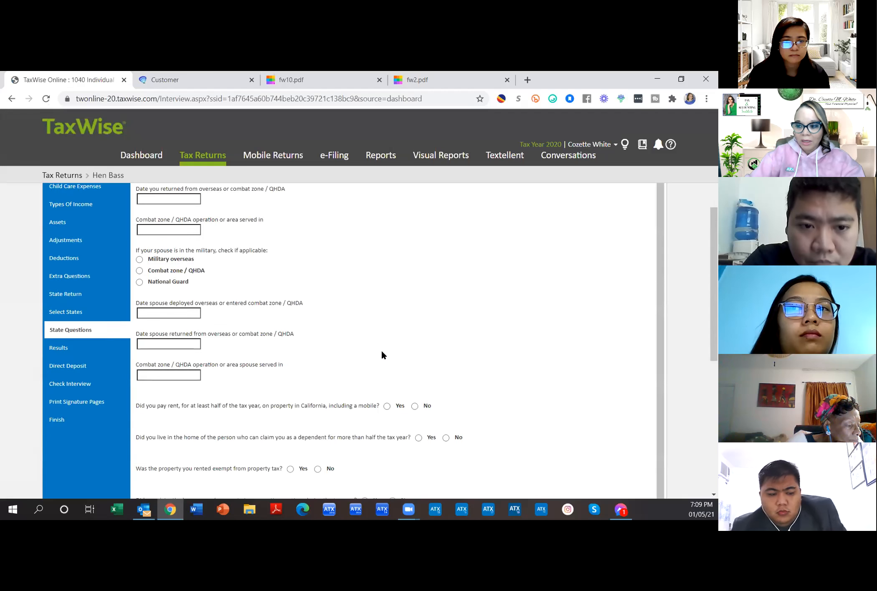
{"action": "scroll", "coordinate": [382, 354], "scroll_direction": "down", "scroll_amount": 1}
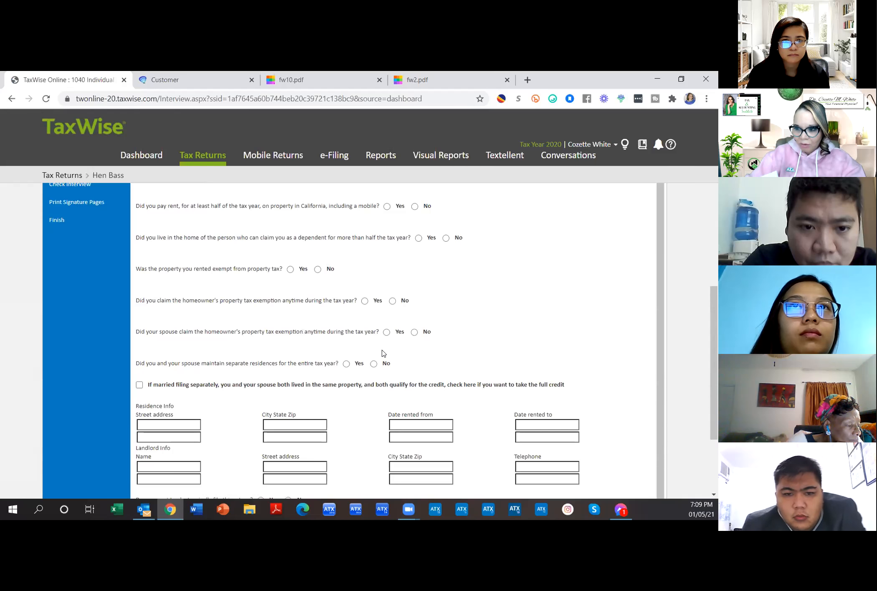
{"action": "scroll", "coordinate": [384, 353], "scroll_direction": "up", "scroll_amount": 3}
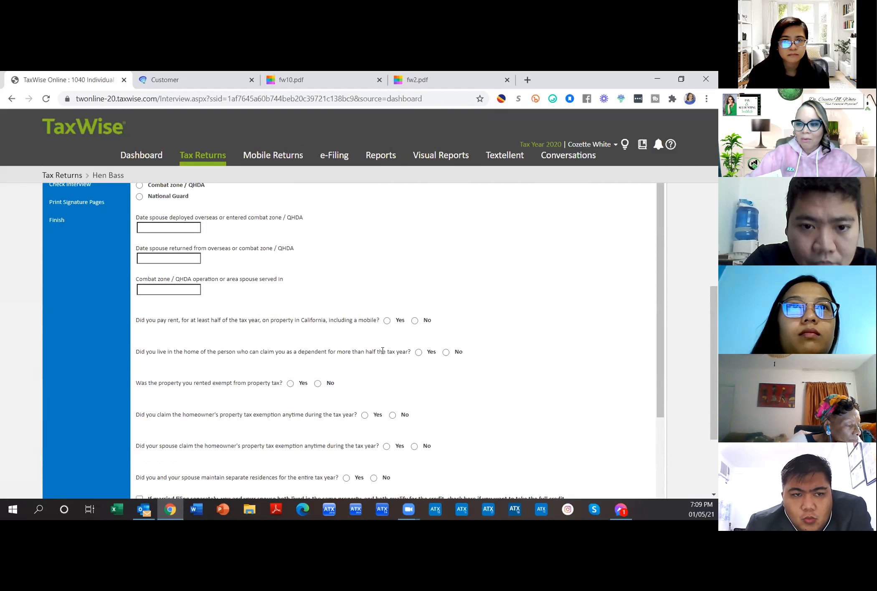
{"action": "scroll", "coordinate": [382, 352], "scroll_direction": "up", "scroll_amount": 3}
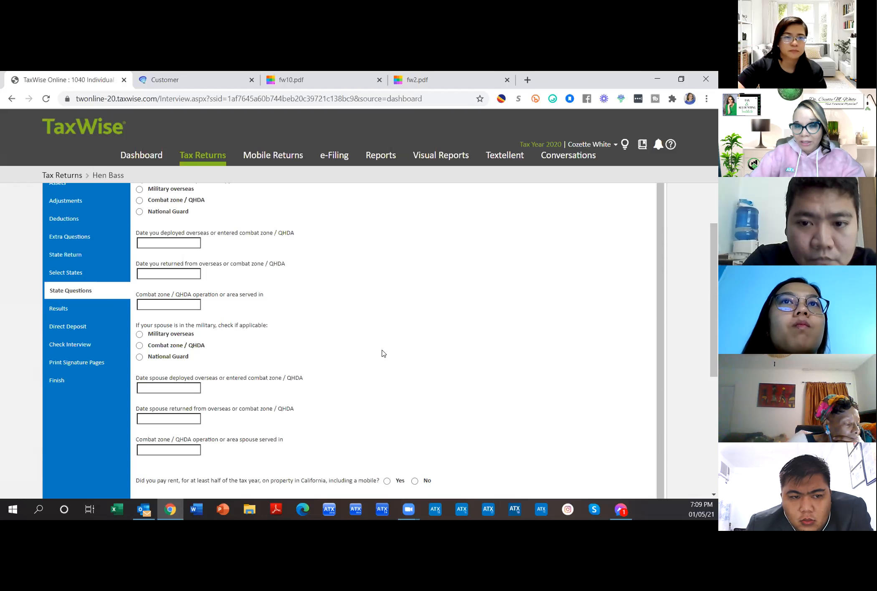
{"action": "left_click", "coordinate": [85, 349]}
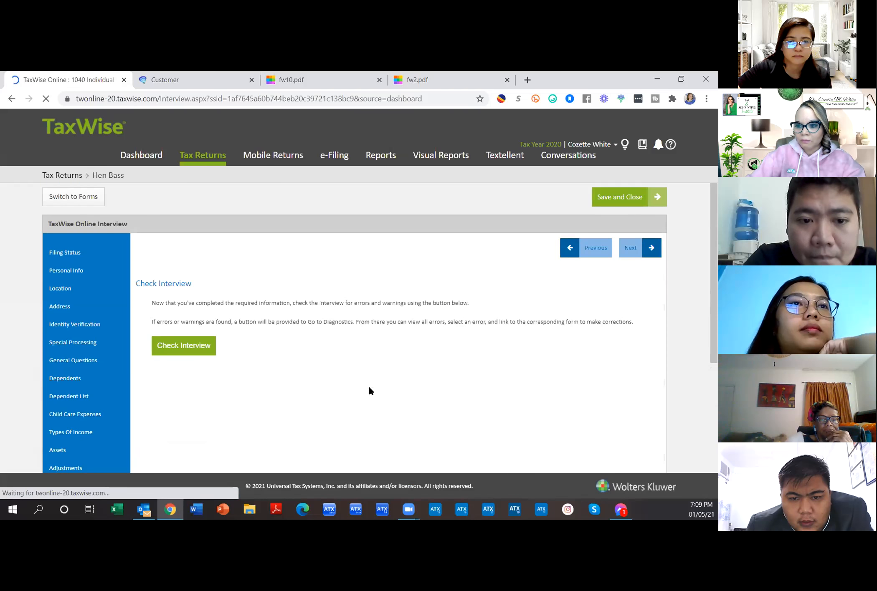
Step: Run the interview check, review the four errors including missing PINs, and go to Diagnostics
{"action": "left_click", "coordinate": [203, 354]}
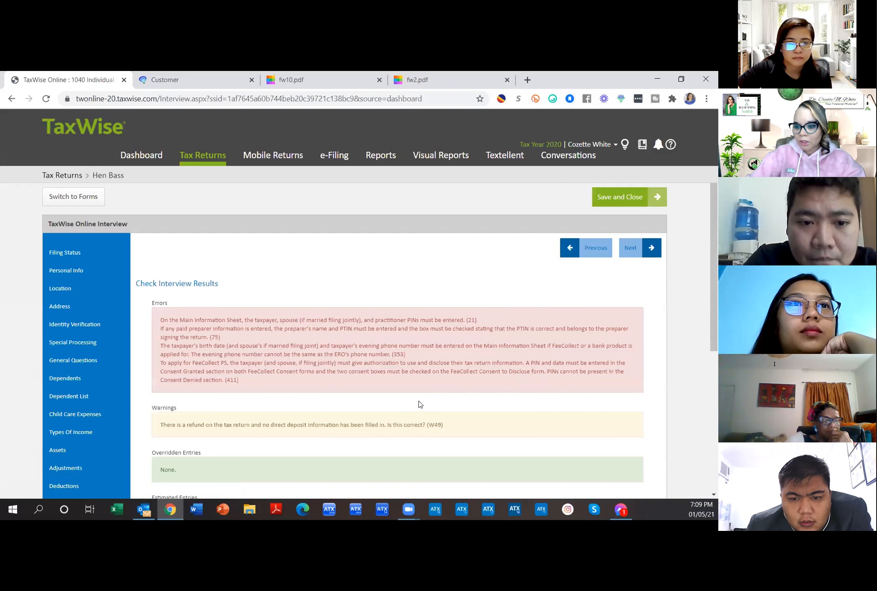
{"action": "scroll", "coordinate": [409, 398], "scroll_direction": "down", "scroll_amount": 3}
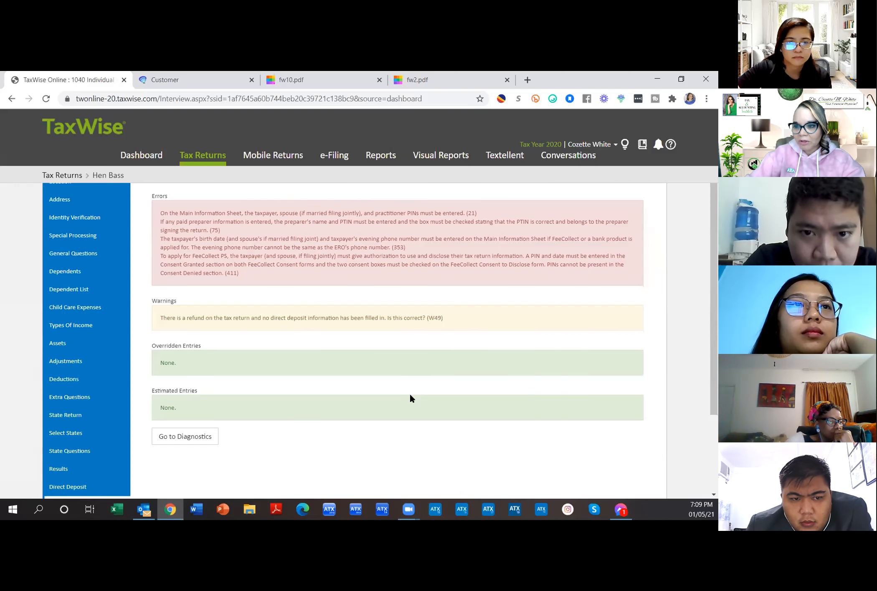
{"action": "scroll", "coordinate": [410, 399], "scroll_direction": "up", "scroll_amount": 2}
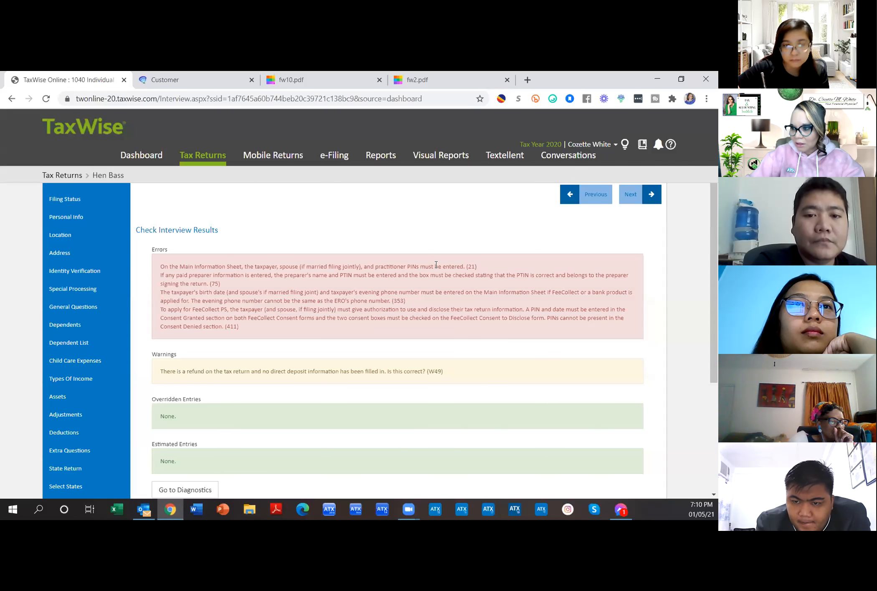
{"action": "left_click_drag", "start_coordinate": [177, 262], "coordinate": [484, 269]}
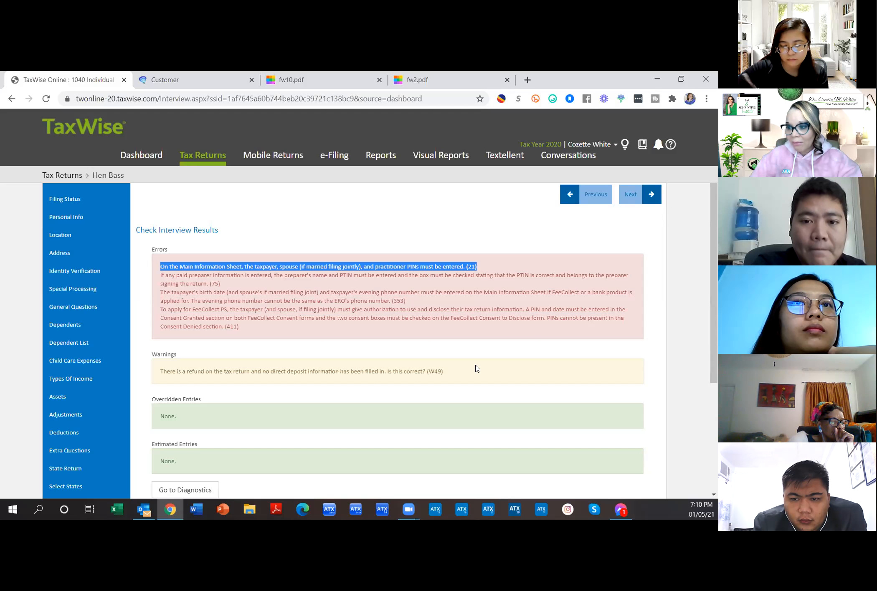
{"action": "left_click", "coordinate": [169, 490]}
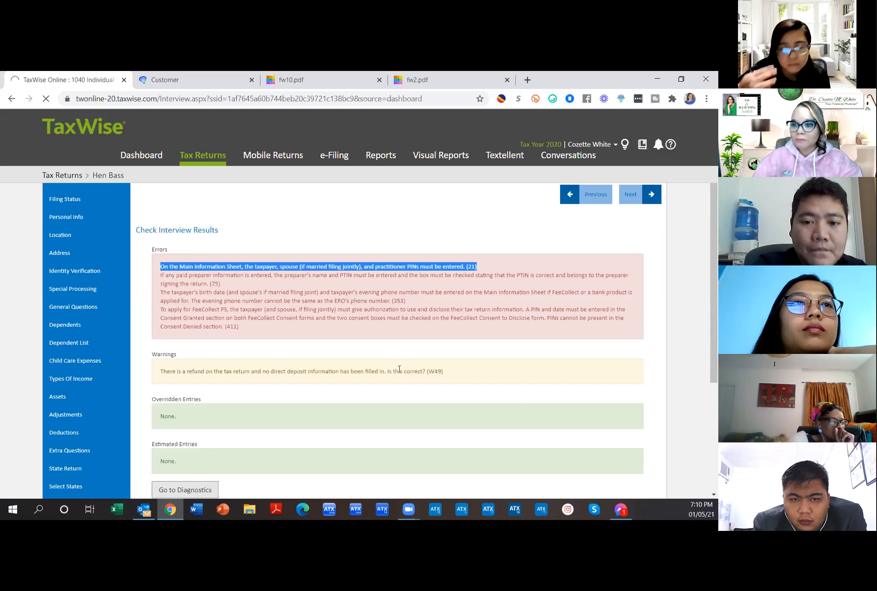
Step: Scroll the forms tree and Main Info sheet down to the preparer section, reviewing diagnostics errors
{"action": "scroll", "coordinate": [399, 370], "scroll_direction": "down", "scroll_amount": 1}
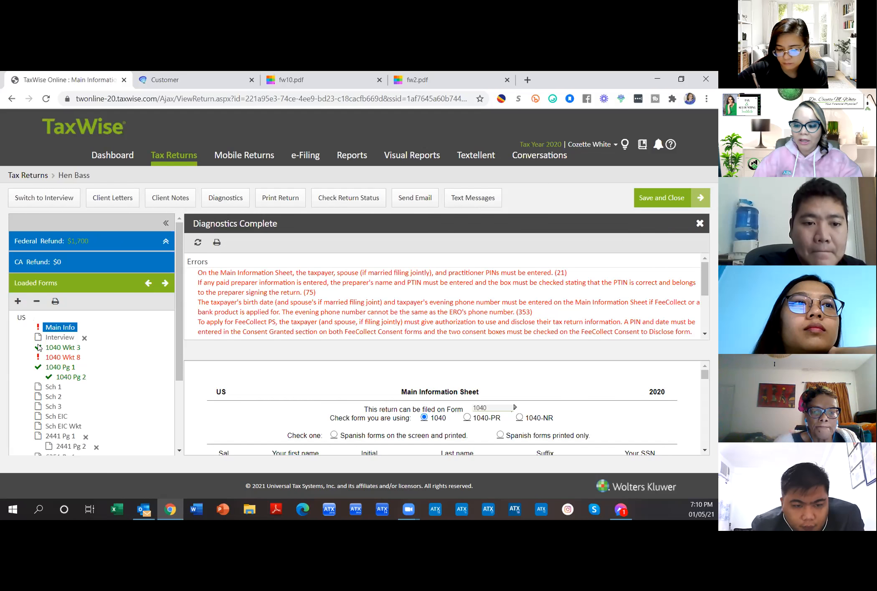
{"action": "scroll", "coordinate": [66, 340], "scroll_direction": "down", "scroll_amount": 3}
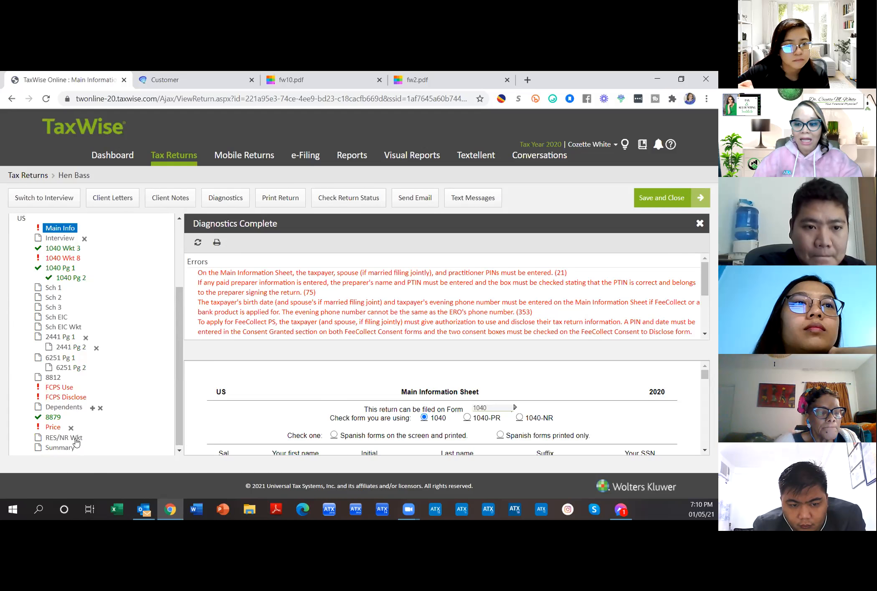
{"action": "scroll", "coordinate": [76, 442], "scroll_direction": "up", "scroll_amount": 2}
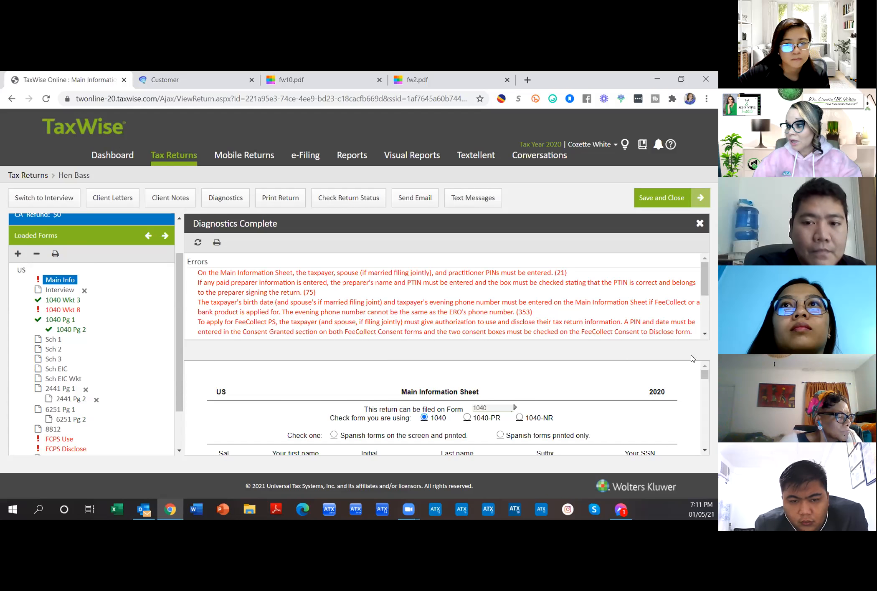
{"action": "scroll", "coordinate": [690, 383], "scroll_direction": "down", "scroll_amount": 3}
{"action": "scroll", "coordinate": [689, 383], "scroll_direction": "down", "scroll_amount": 2}
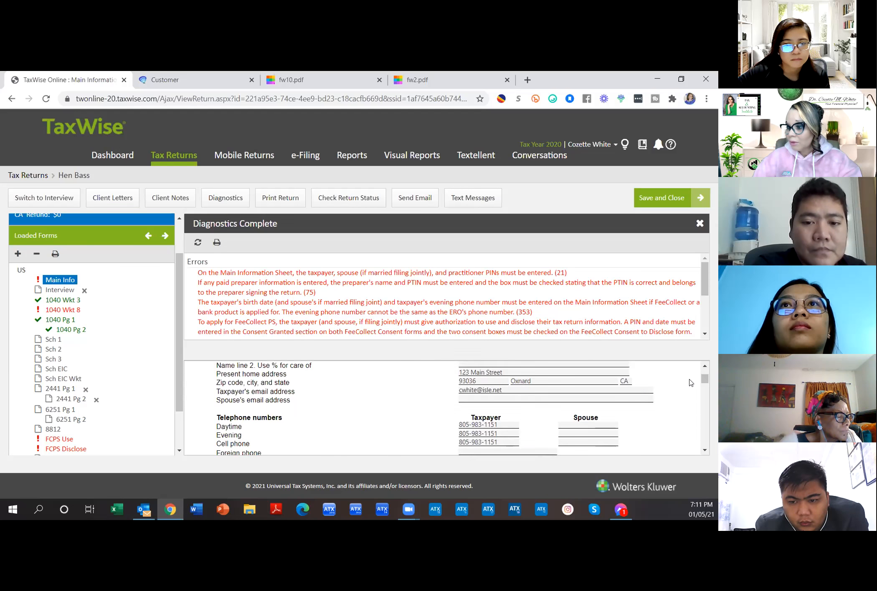
{"action": "scroll", "coordinate": [690, 383], "scroll_direction": "down", "scroll_amount": 8}
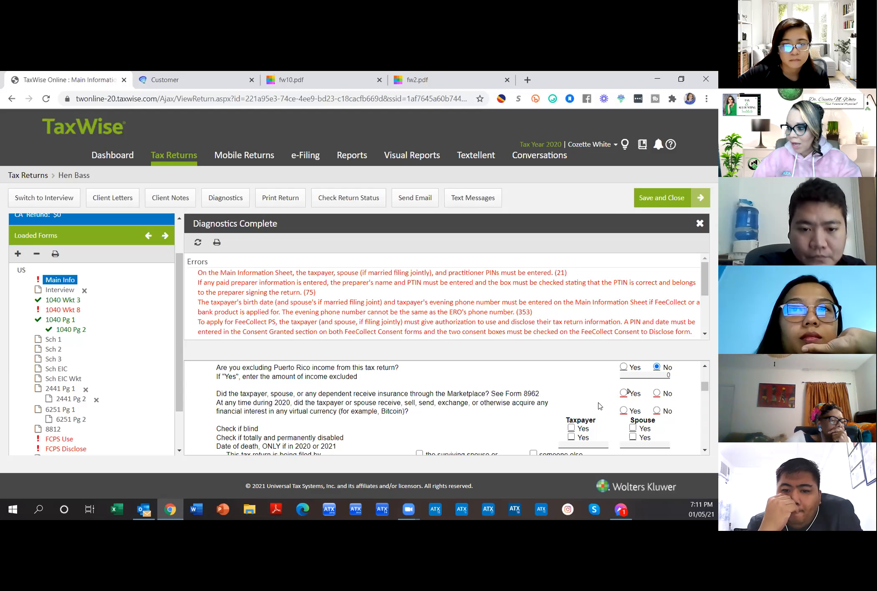
{"action": "scroll", "coordinate": [657, 409], "scroll_direction": "down", "scroll_amount": 3}
{"action": "scroll", "coordinate": [658, 409], "scroll_direction": "down", "scroll_amount": 4}
{"action": "scroll", "coordinate": [658, 408], "scroll_direction": "down", "scroll_amount": 3}
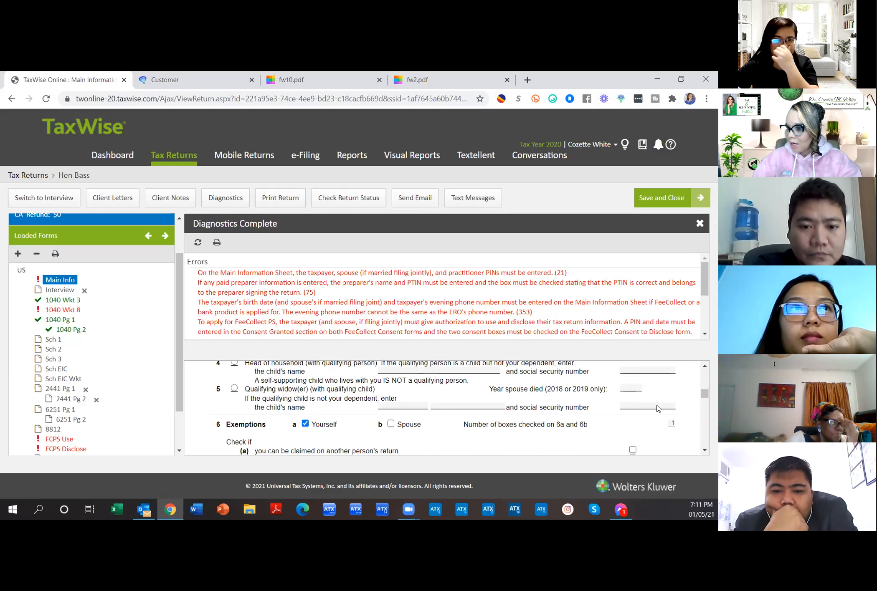
{"action": "left_click_drag", "start_coordinate": [705, 393], "coordinate": [707, 412]}
{"action": "scroll", "coordinate": [670, 408], "scroll_direction": "down", "scroll_amount": 5}
{"action": "scroll", "coordinate": [670, 408], "scroll_direction": "down", "scroll_amount": 6}
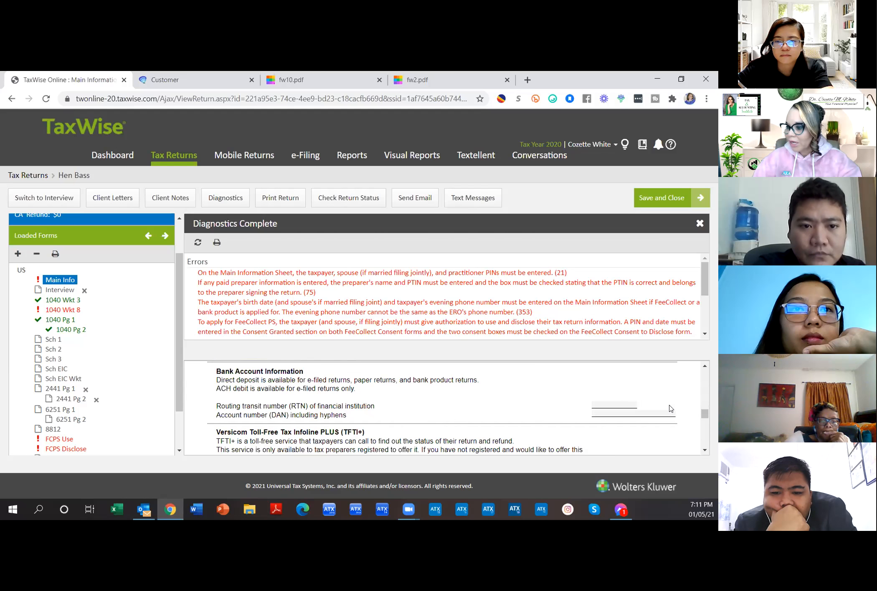
{"action": "scroll", "coordinate": [670, 409], "scroll_direction": "down", "scroll_amount": 3}
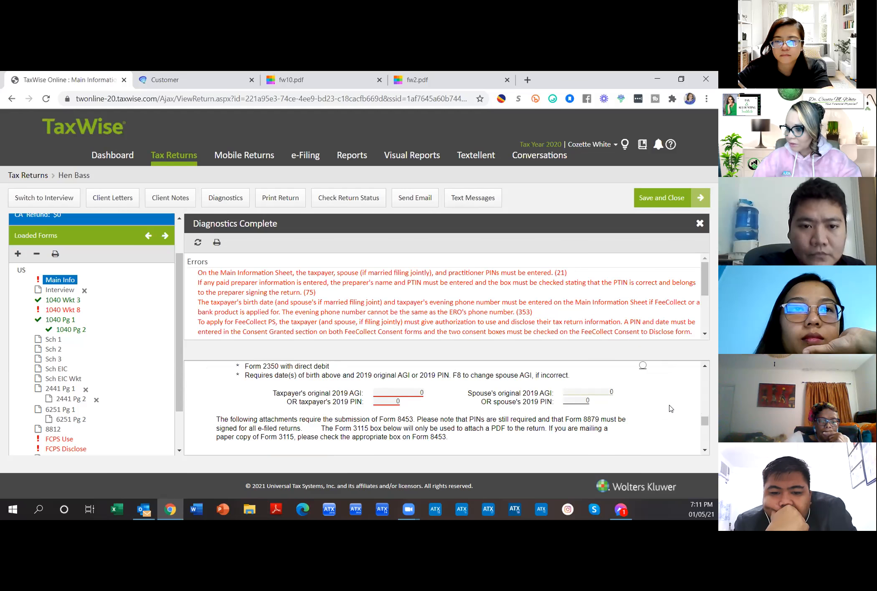
{"action": "scroll", "coordinate": [444, 415], "scroll_direction": "down", "scroll_amount": 4}
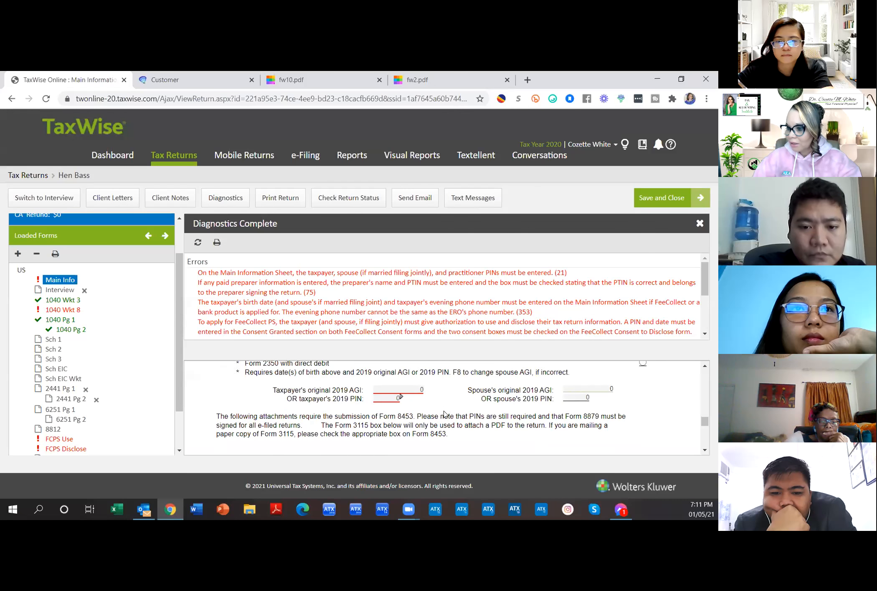
{"action": "scroll", "coordinate": [443, 415], "scroll_direction": "down", "scroll_amount": 5}
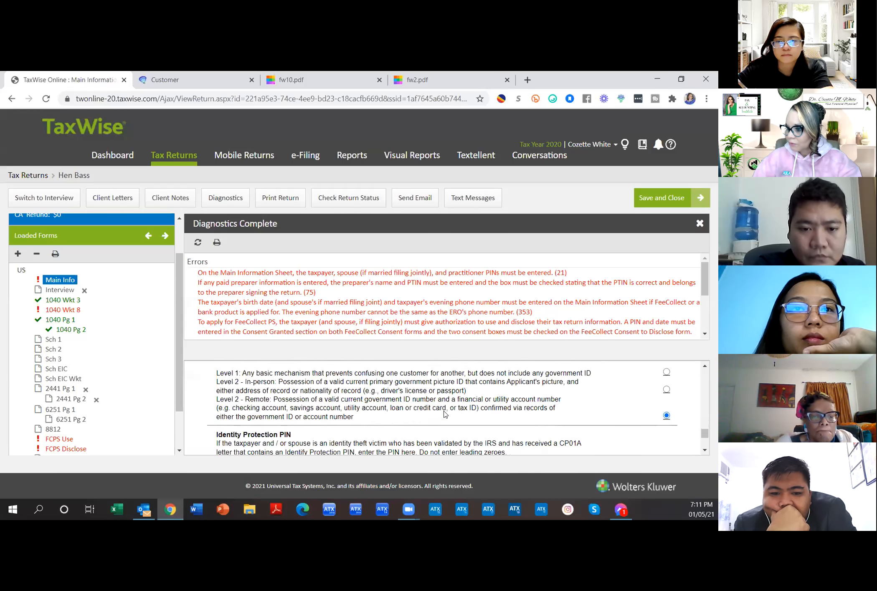
{"action": "scroll", "coordinate": [444, 414], "scroll_direction": "down", "scroll_amount": 5}
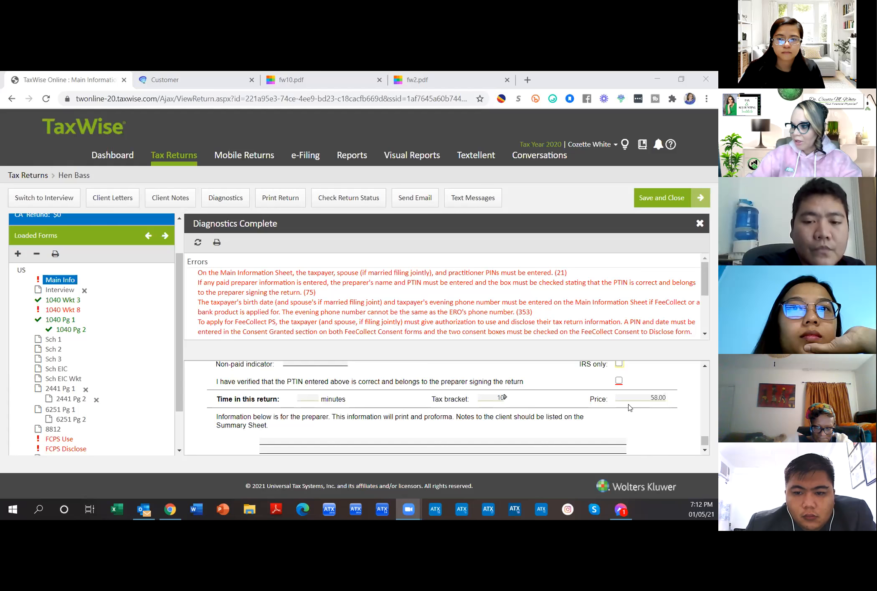
Step: Scroll the Main Info sheet back to the top to the taxpayer name and SSN rows
{"action": "scroll", "coordinate": [631, 407], "scroll_direction": "up", "scroll_amount": 5}
{"action": "scroll", "coordinate": [704, 397], "scroll_direction": "up", "scroll_amount": 3}
{"action": "scroll", "coordinate": [701, 388], "scroll_direction": "up", "scroll_amount": 5}
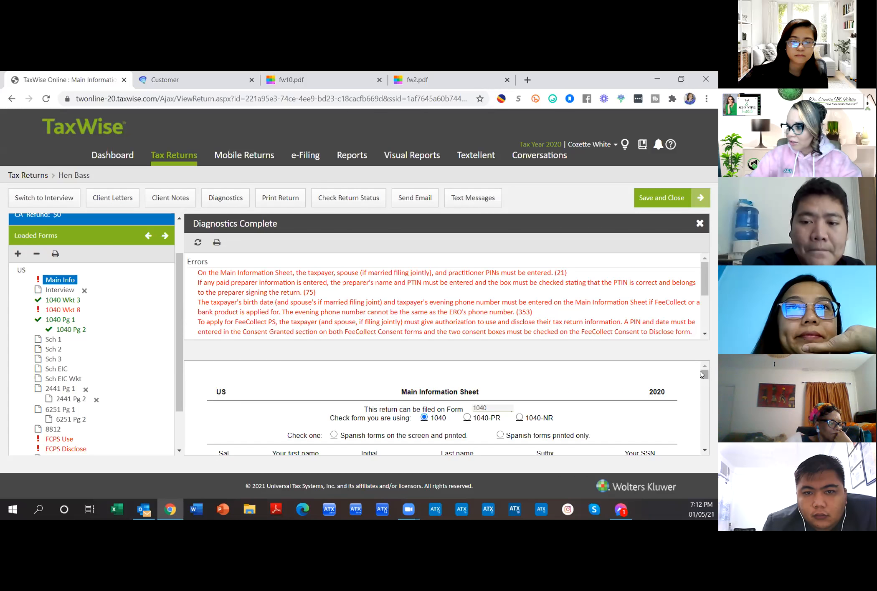
{"action": "scroll", "coordinate": [692, 383], "scroll_direction": "down", "scroll_amount": 1}
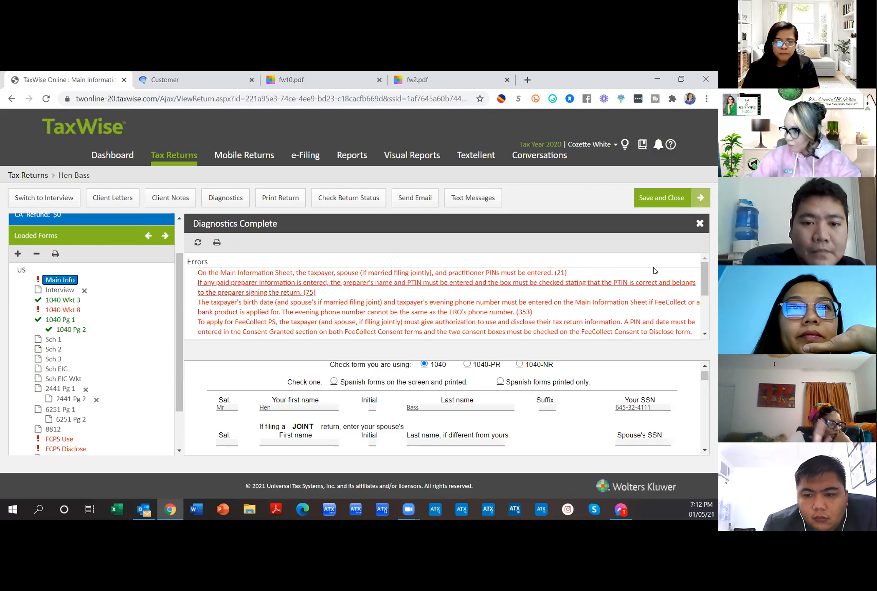
Step: Close the Diagnostics Complete panel and highlight the $1,700 federal refund amount
{"action": "left_click", "coordinate": [699, 224]}
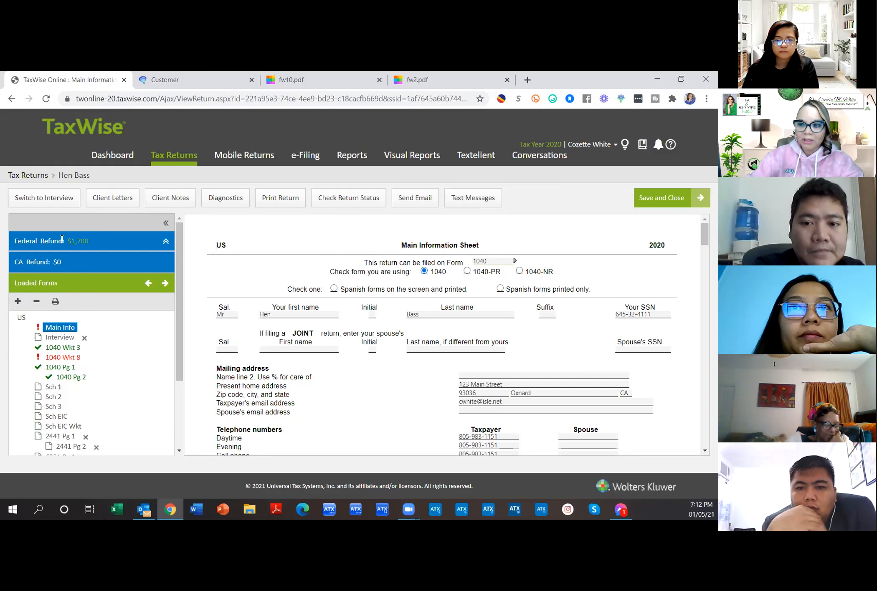
{"action": "left_click_drag", "start_coordinate": [70, 240], "coordinate": [89, 241]}
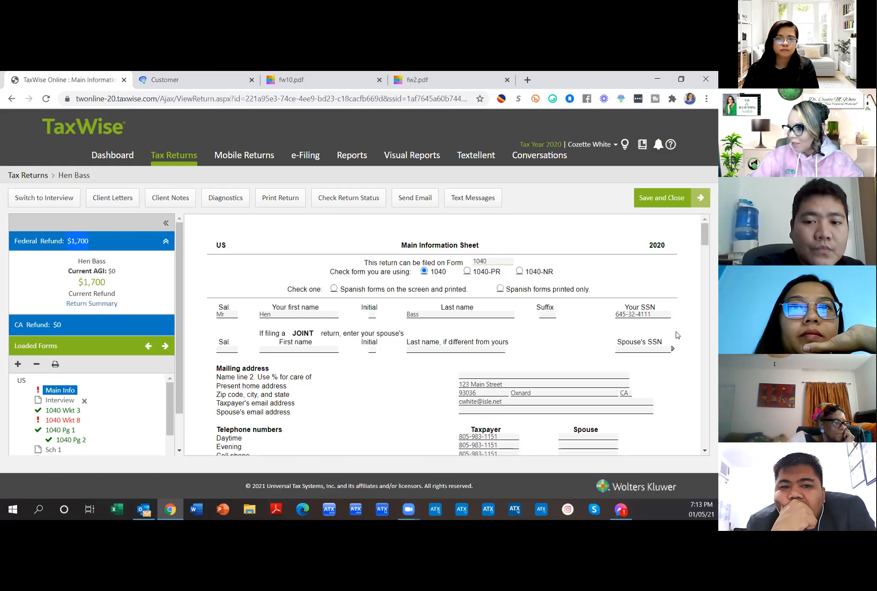
Step: Look over the client's Main Info sheet, then switch to the fw2.pdf tab
{"action": "scroll", "coordinate": [677, 335], "scroll_direction": "down", "scroll_amount": 6}
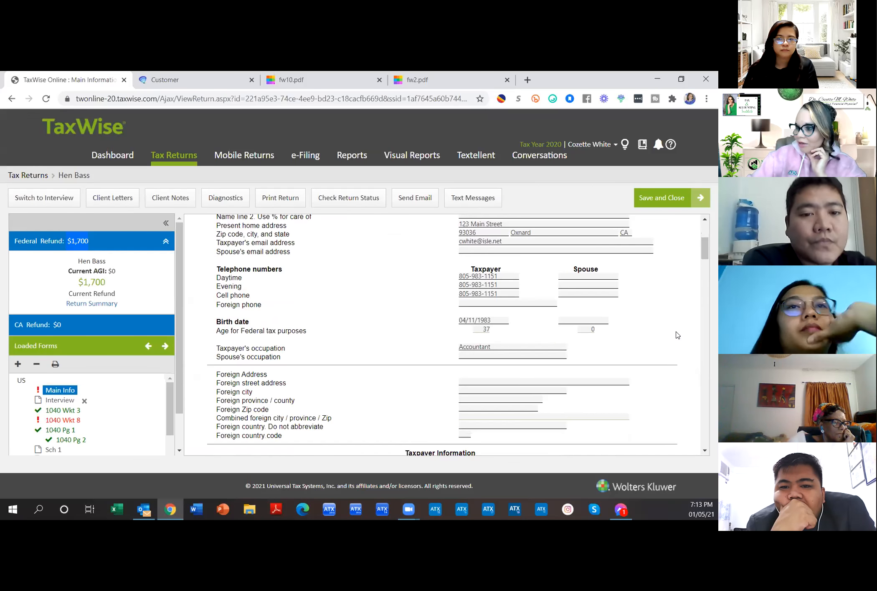
{"action": "scroll", "coordinate": [677, 335], "scroll_direction": "down", "scroll_amount": 2}
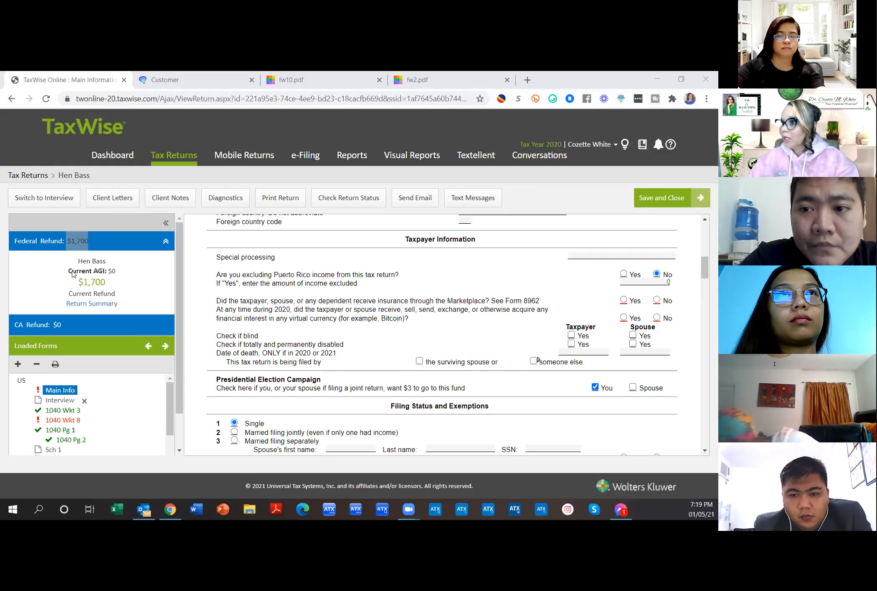
{"action": "left_click", "coordinate": [449, 85]}
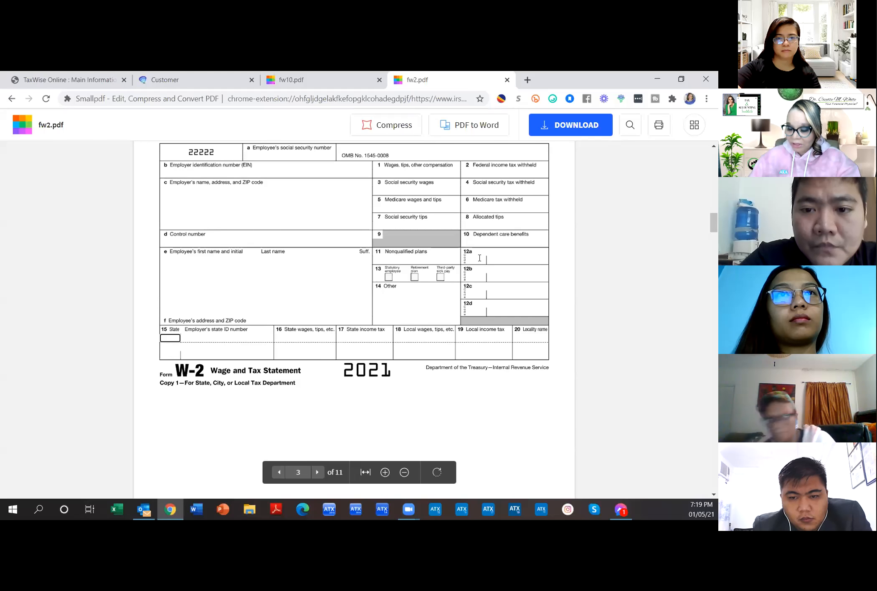
Step: Show page 3 of fw2.pdf, the 2021 W-2 Copy 1 for state or local tax departments
{"action": "left_click", "coordinate": [476, 259]}
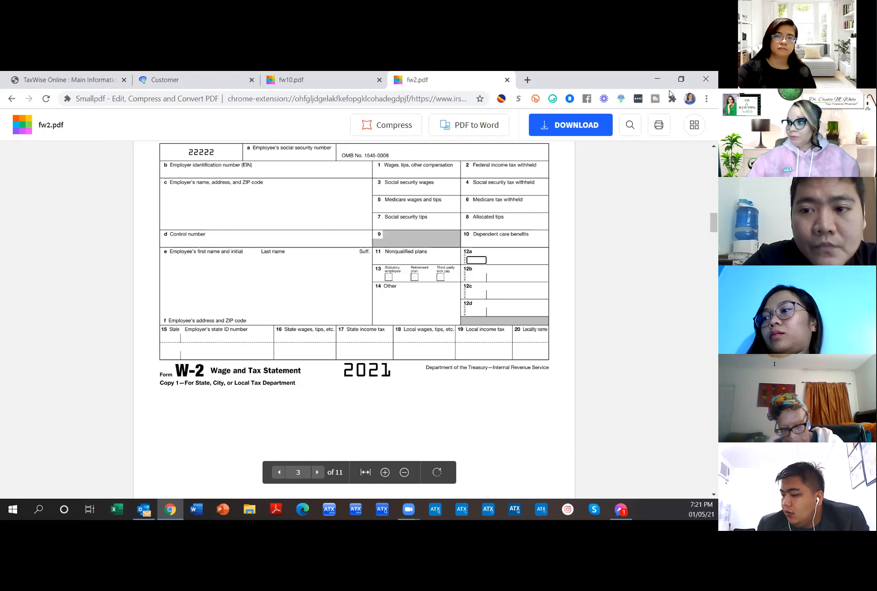
Step: Search 'recovery rebate credit' in a new Chrome tab to reach the IRS.gov page
{"action": "left_click", "coordinate": [528, 80]}
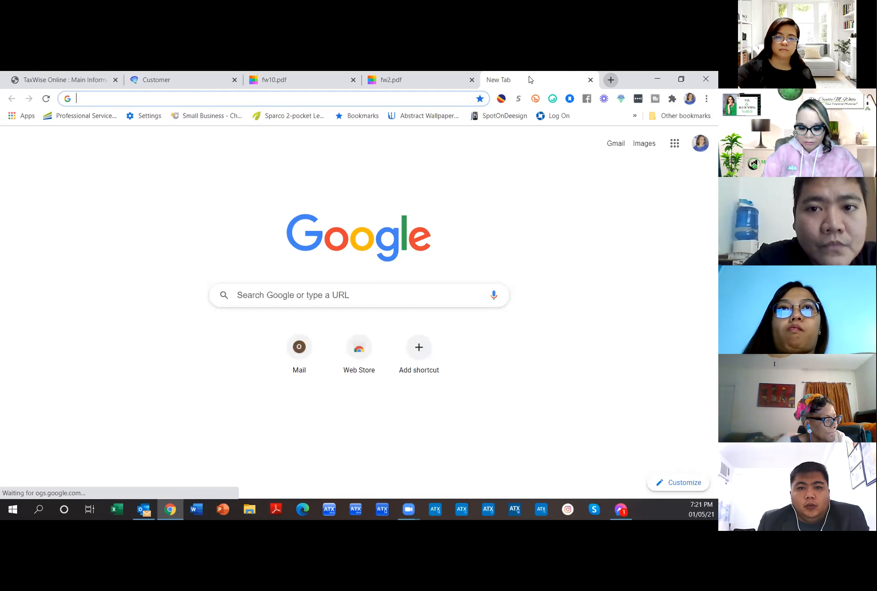
{"action": "type", "text": "reco"}
{"action": "key", "text": "Return"}
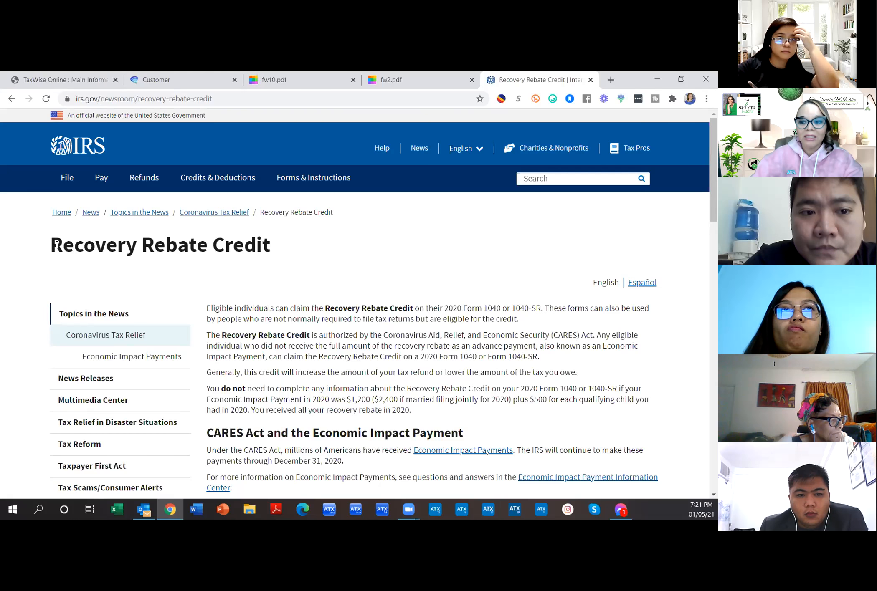
Step: Highlight the Recovery Rebate Credit heading, then bring the Outlook inbox forward
{"action": "left_click_drag", "start_coordinate": [54, 243], "coordinate": [263, 268]}
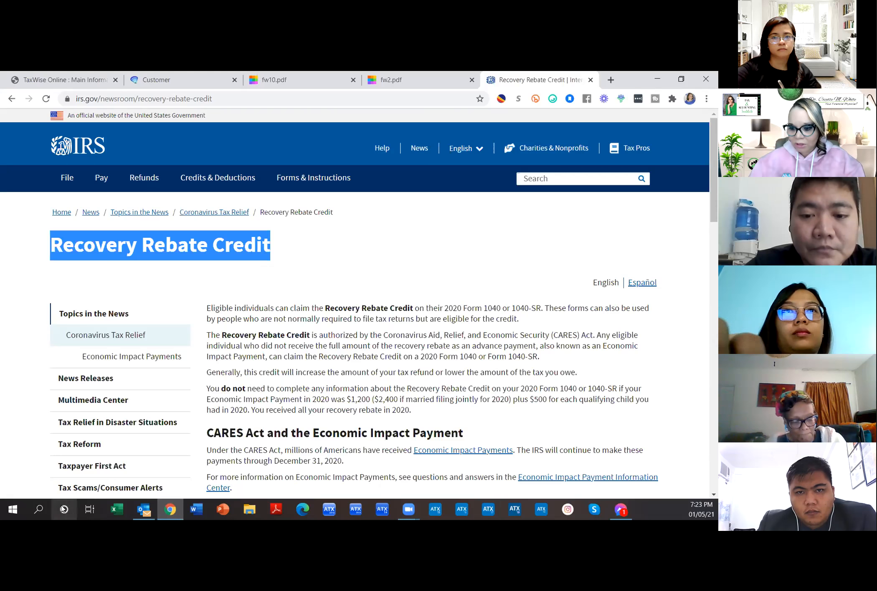
{"action": "left_click", "coordinate": [143, 511]}
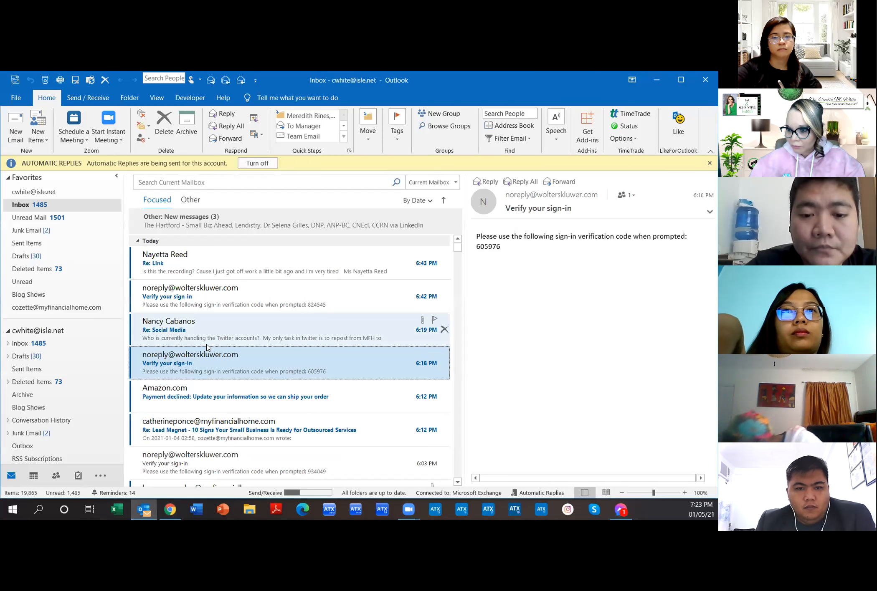
Step: Browse the Outlook message list, select the Inbox folder, and minimize Outlook
{"action": "scroll", "coordinate": [207, 348], "scroll_direction": "down", "scroll_amount": 5}
{"action": "scroll", "coordinate": [207, 348], "scroll_direction": "down", "scroll_amount": 1}
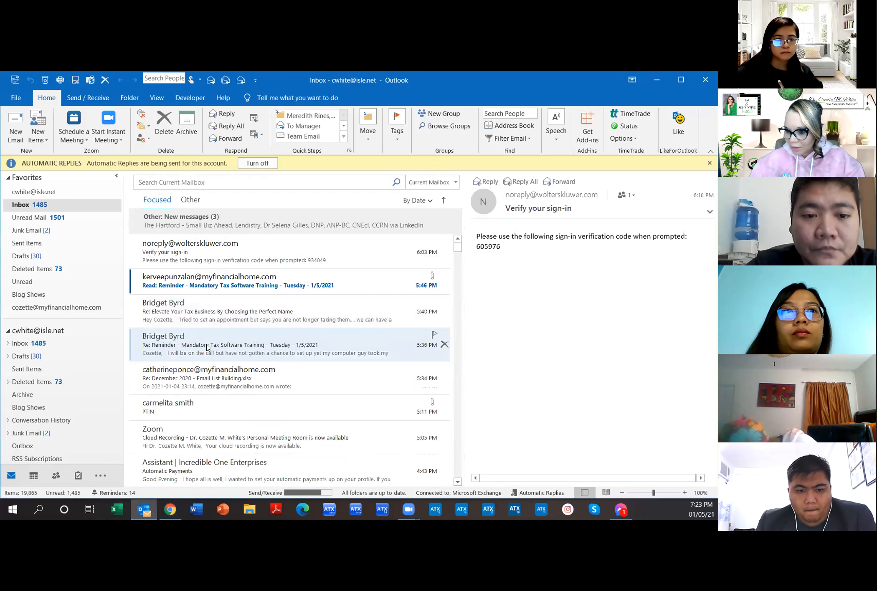
{"action": "scroll", "coordinate": [208, 348], "scroll_direction": "down", "scroll_amount": 5}
{"action": "scroll", "coordinate": [207, 348], "scroll_direction": "up", "scroll_amount": 10}
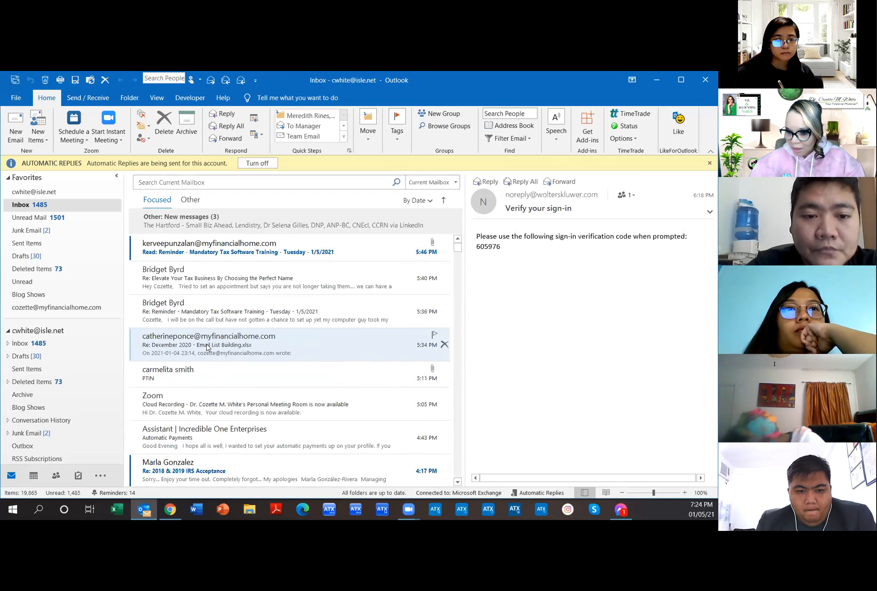
{"action": "left_click", "coordinate": [49, 344]}
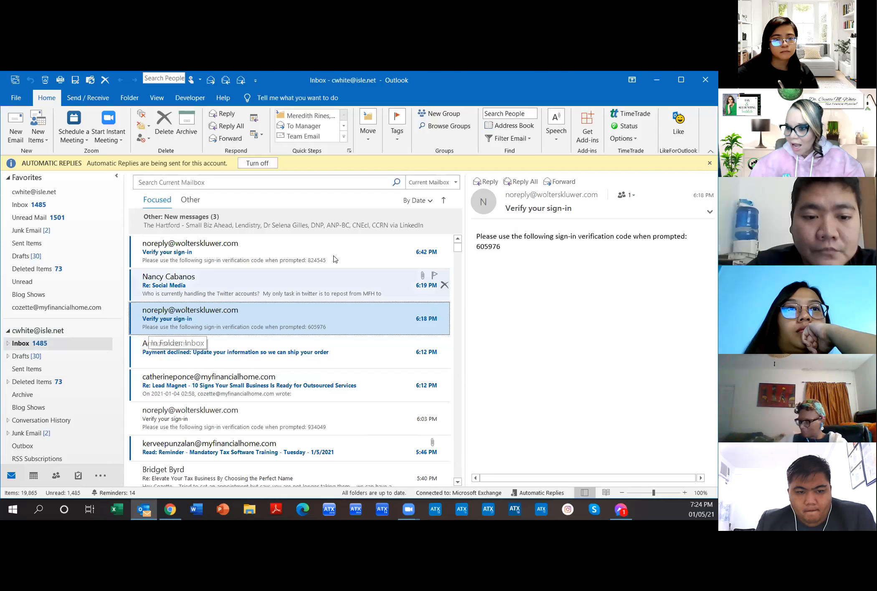
{"action": "left_click", "coordinate": [657, 80]}
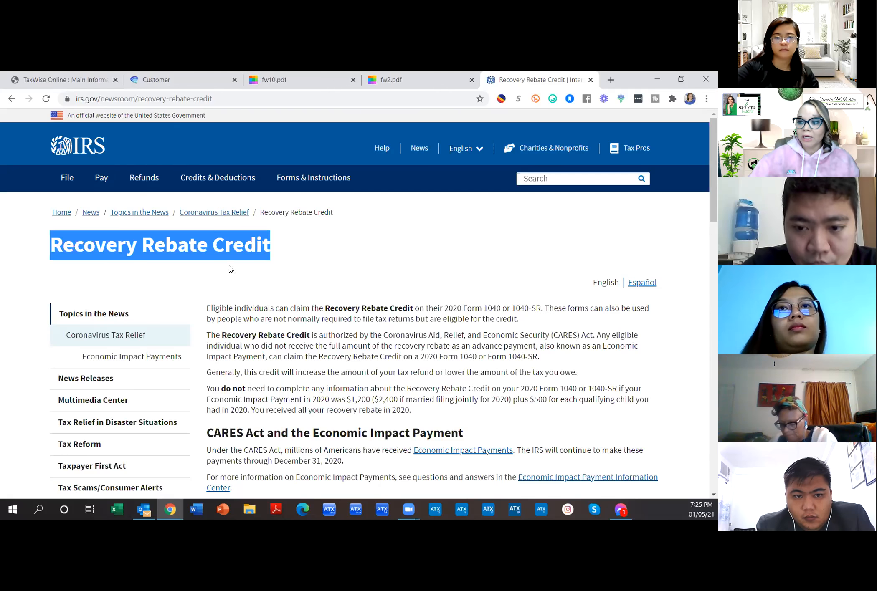
Step: Switch back to the TaxWise Online: Main Information tab in Chrome
{"action": "left_click", "coordinate": [89, 80]}
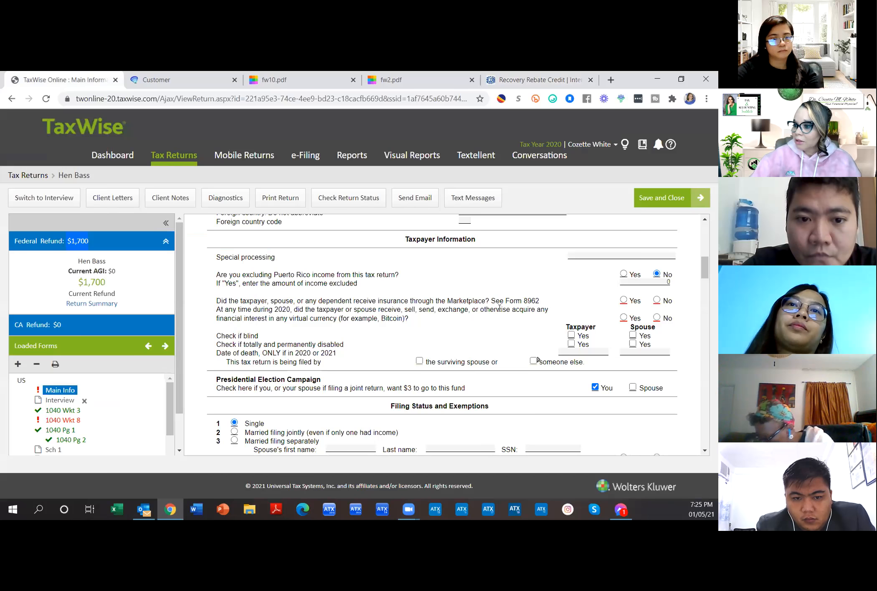
Step: Answer No to Marketplace insurance and virtual currency, then select the taxpayer's 2019 AGI field
{"action": "left_click", "coordinate": [656, 300]}
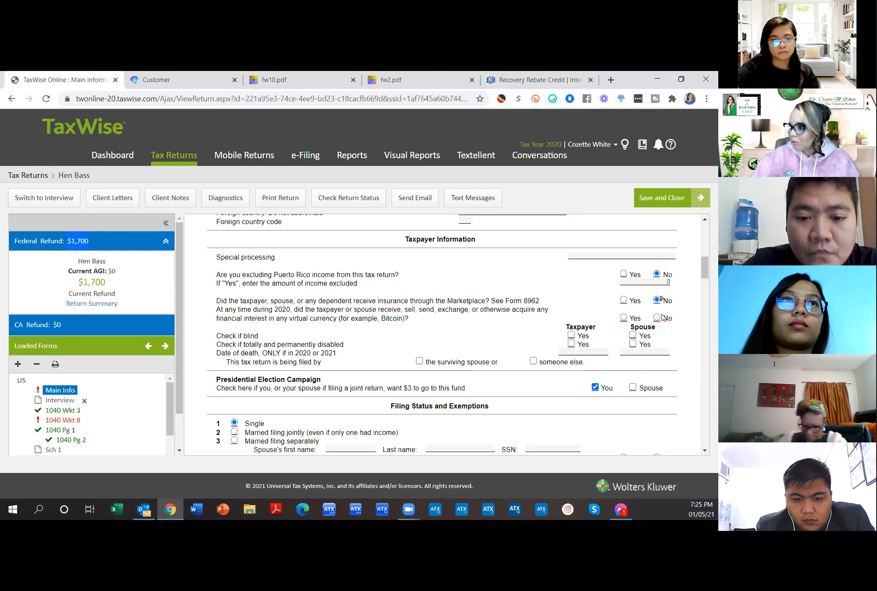
{"action": "left_click", "coordinate": [658, 317]}
{"action": "scroll", "coordinate": [660, 333], "scroll_direction": "down", "scroll_amount": 1}
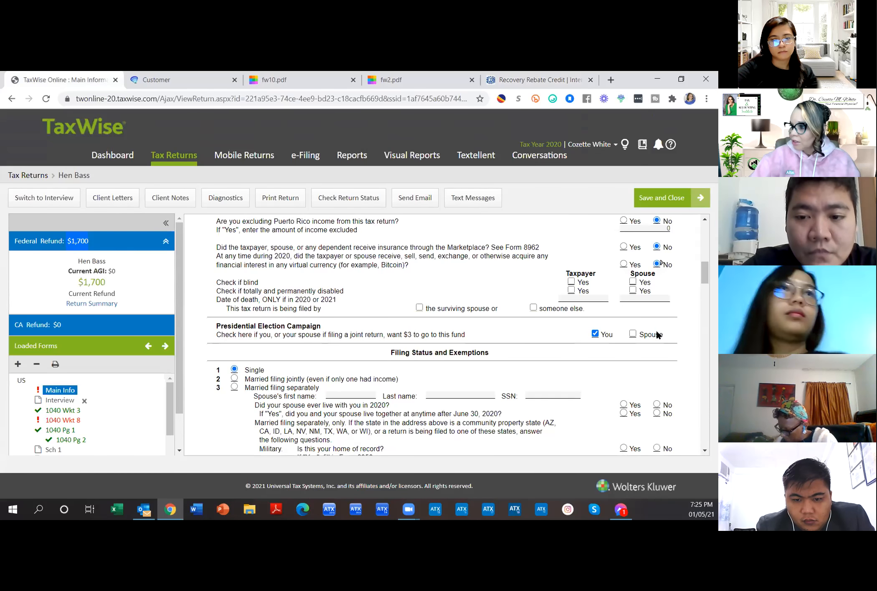
{"action": "scroll", "coordinate": [656, 333], "scroll_direction": "down", "scroll_amount": 4}
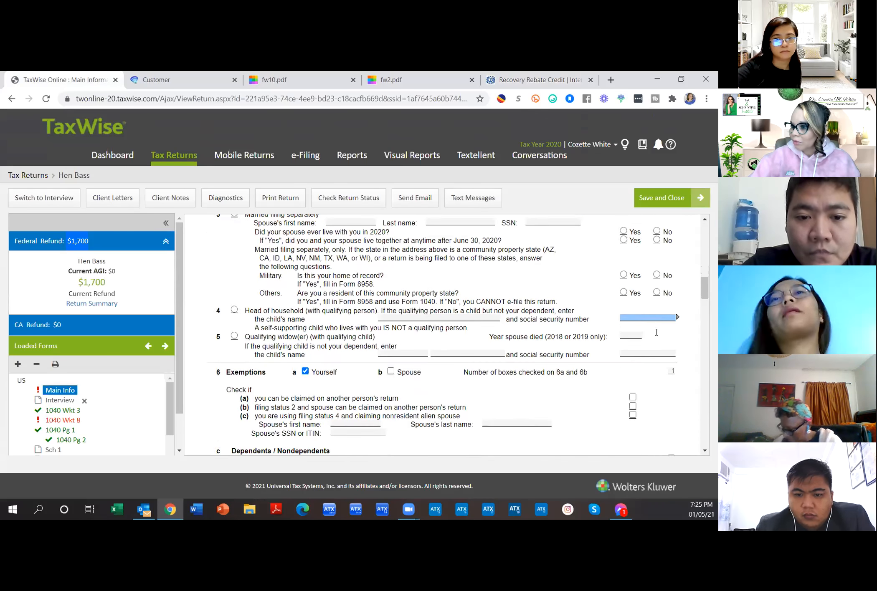
{"action": "scroll", "coordinate": [656, 333], "scroll_direction": "down", "scroll_amount": 8}
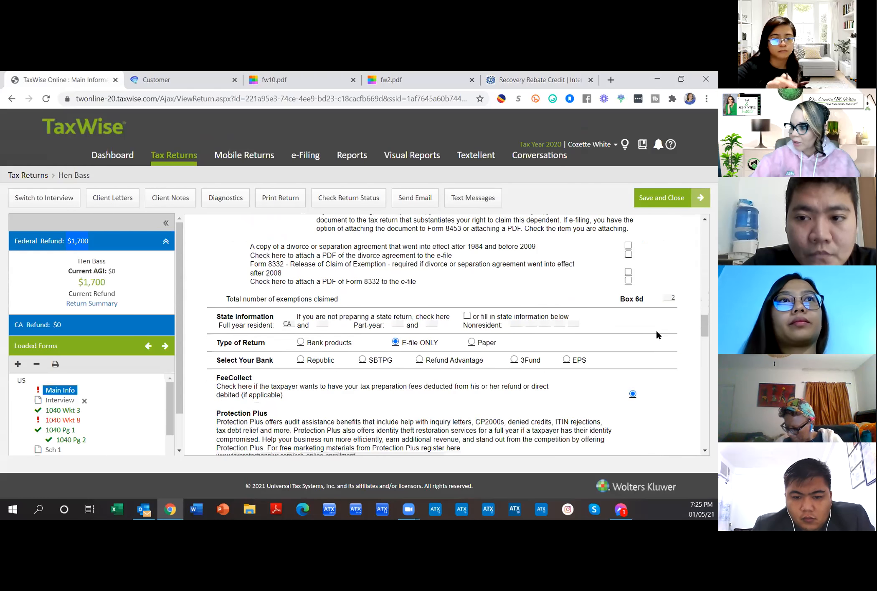
{"action": "scroll", "coordinate": [656, 334], "scroll_direction": "down", "scroll_amount": 8}
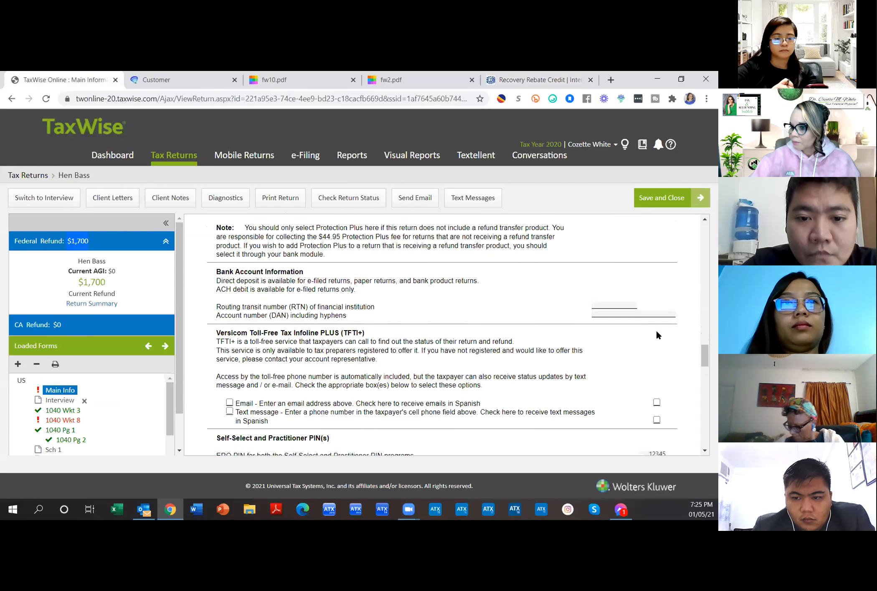
{"action": "scroll", "coordinate": [657, 334], "scroll_direction": "down", "scroll_amount": 1}
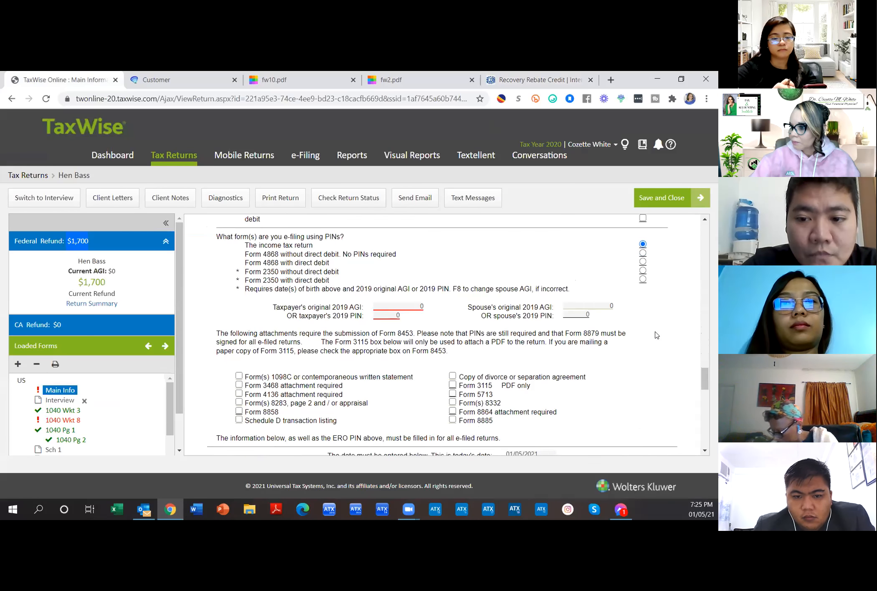
{"action": "left_click", "coordinate": [401, 305]}
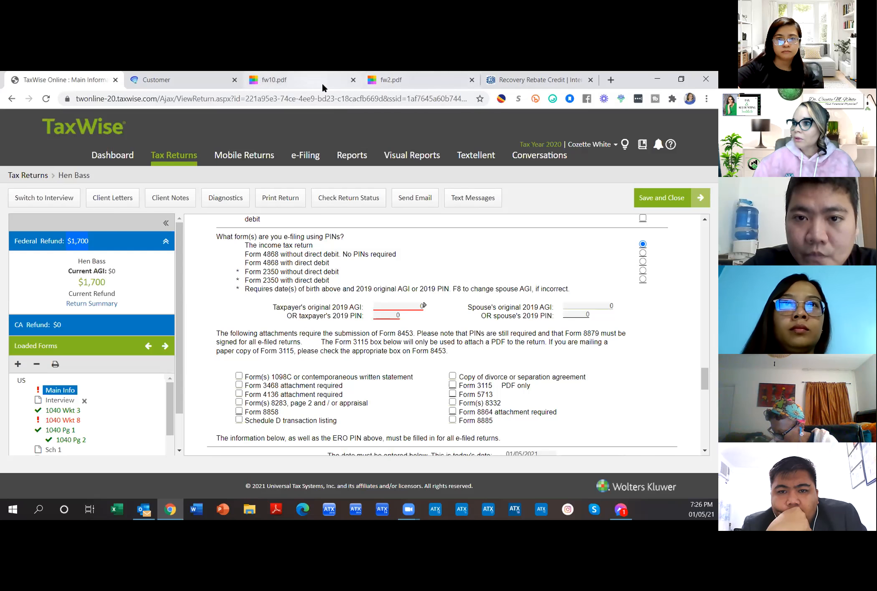
Step: Search Google for 'form 1040' and open the IRS Form 1040 PDF result
{"action": "left_click", "coordinate": [611, 79]}
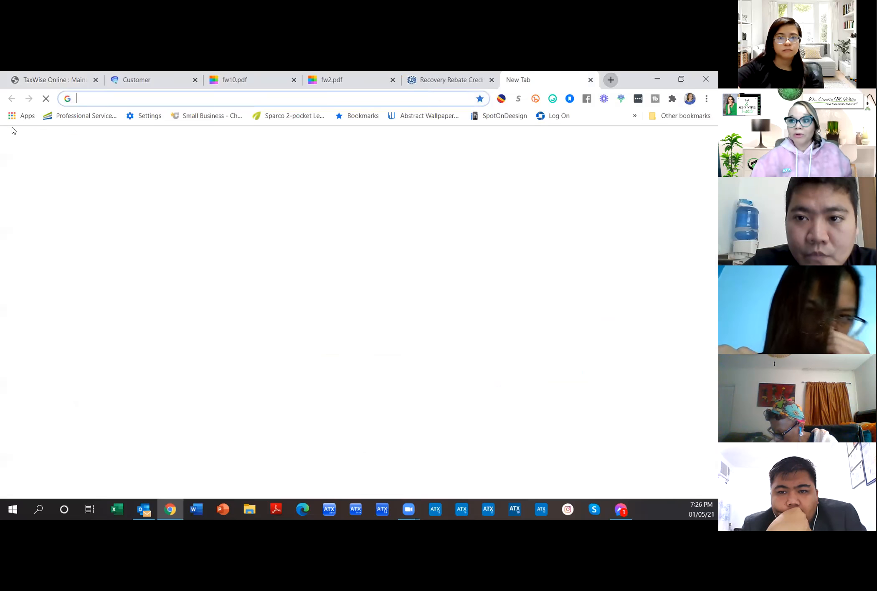
{"action": "left_click", "coordinate": [89, 98]}
{"action": "type", "text": "fo"}
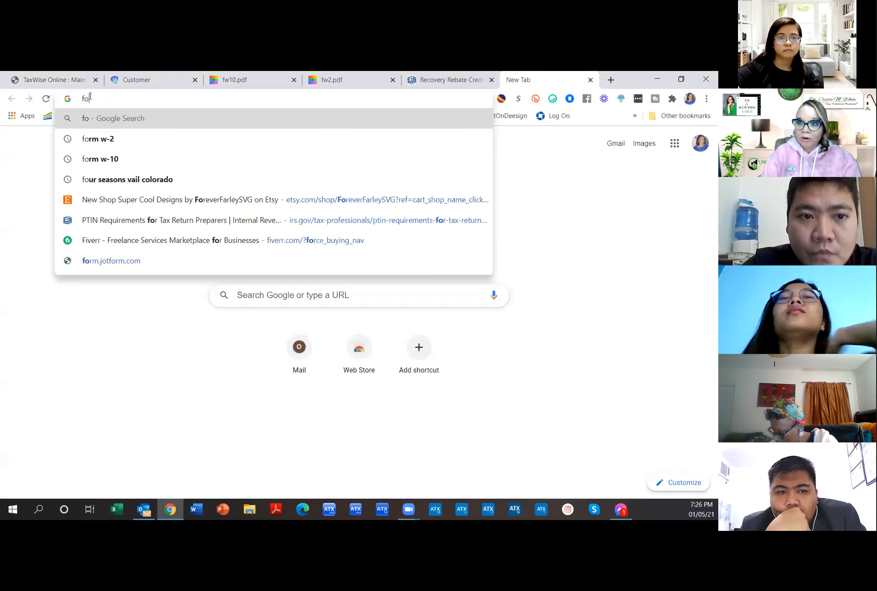
{"action": "type", "text": "rm 1040"}
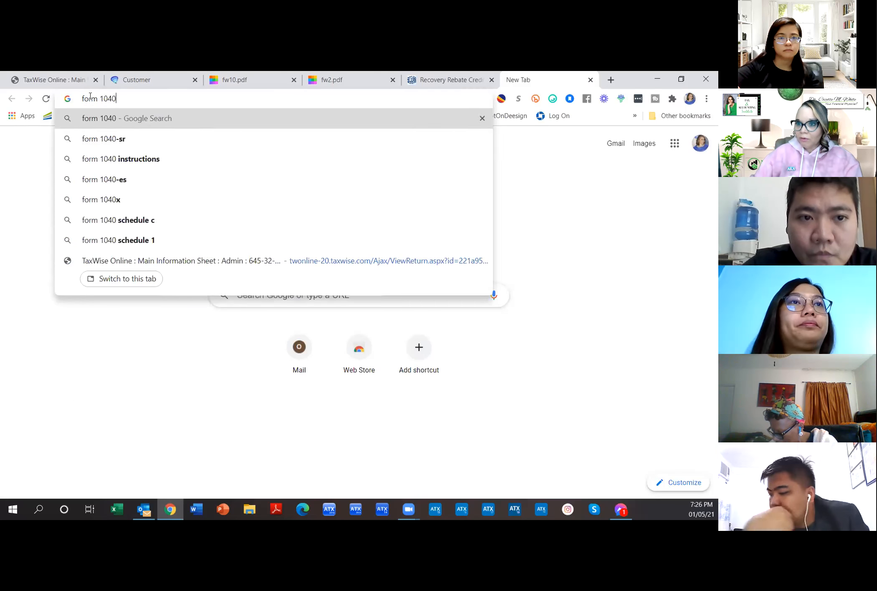
{"action": "key", "text": "Return"}
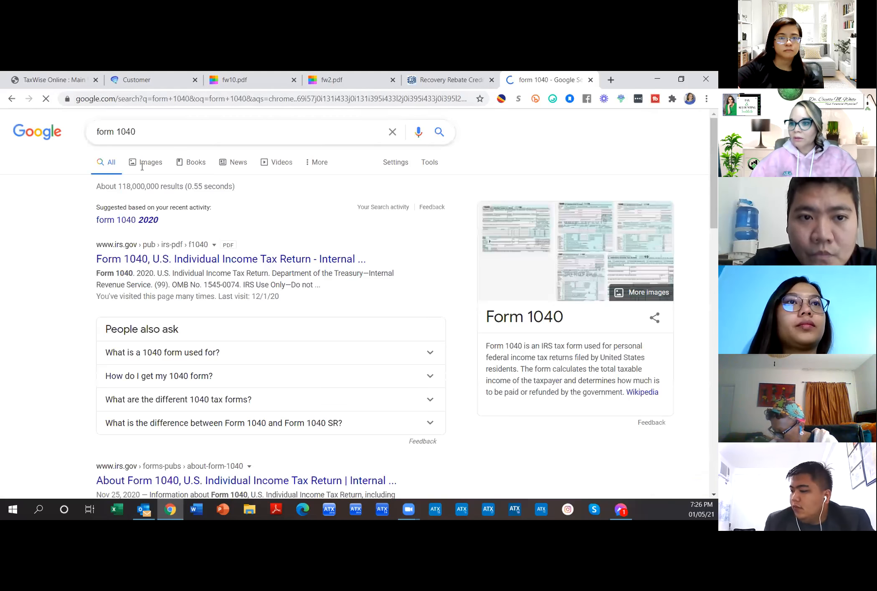
{"action": "left_click", "coordinate": [211, 262]}
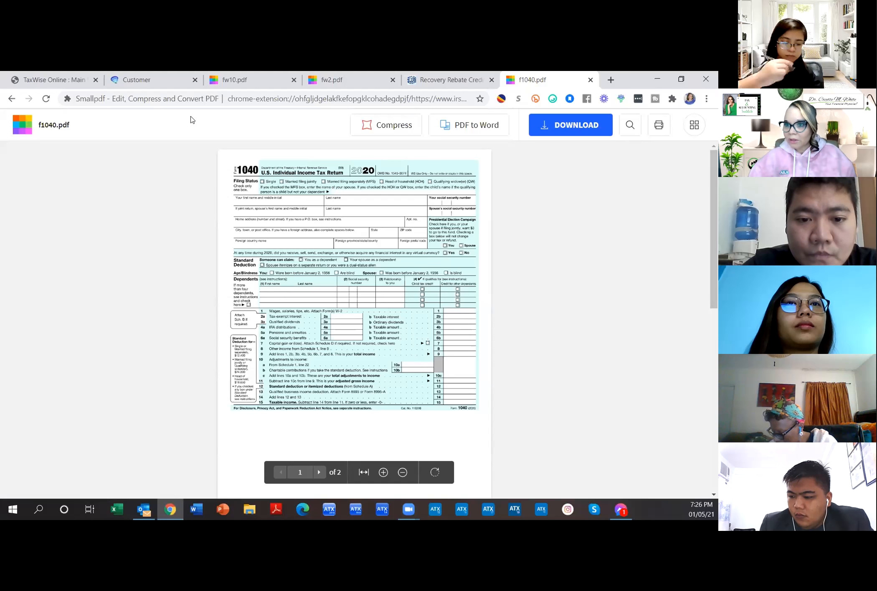
Step: Refine the search to 'form 1040 - 2019' and open the IRS 2019 Form 1040 PDF
{"action": "left_click", "coordinate": [12, 100]}
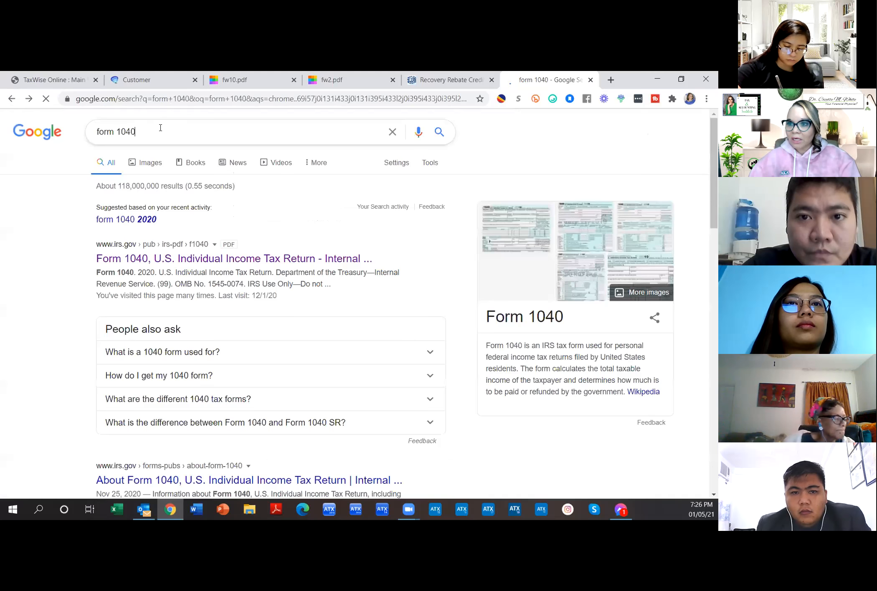
{"action": "type", "text": "-0201"}
{"action": "key", "text": "BackSpace"}
{"action": "key", "text": "BackSpace"}
{"action": "key", "text": "BackSpace"}
{"action": "key", "text": "BackSpace"}
{"action": "type", "text": "2019"}
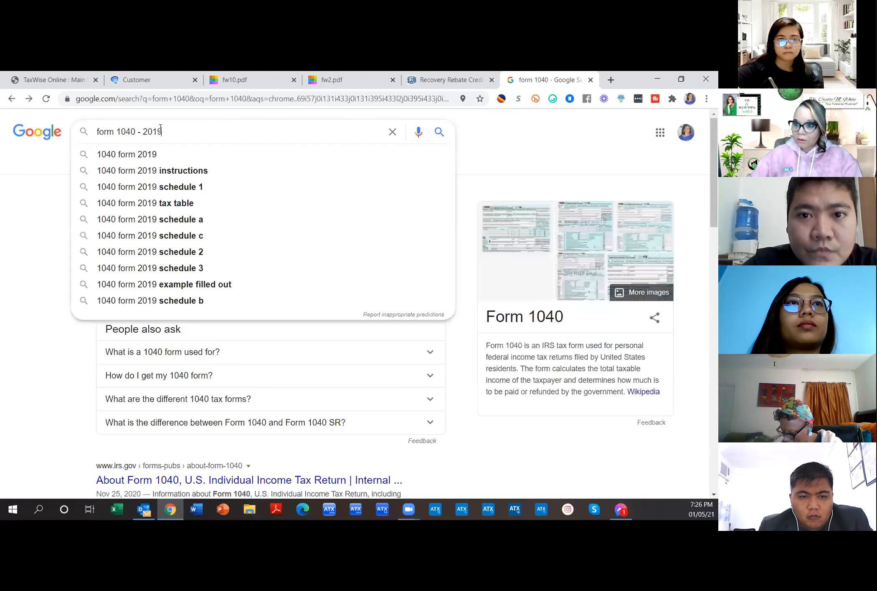
{"action": "key", "text": "Return"}
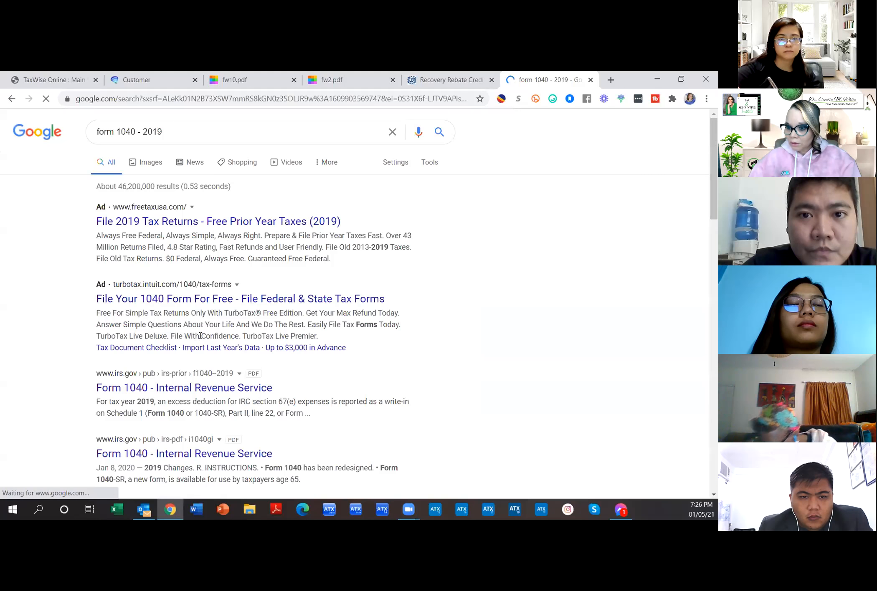
{"action": "scroll", "coordinate": [217, 375], "scroll_direction": "down", "scroll_amount": 1}
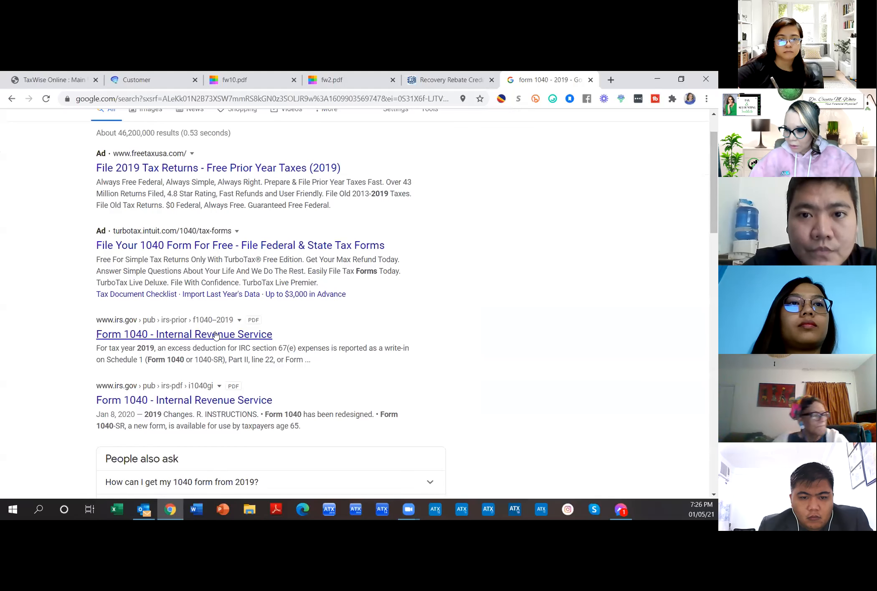
{"action": "left_click", "coordinate": [225, 335]}
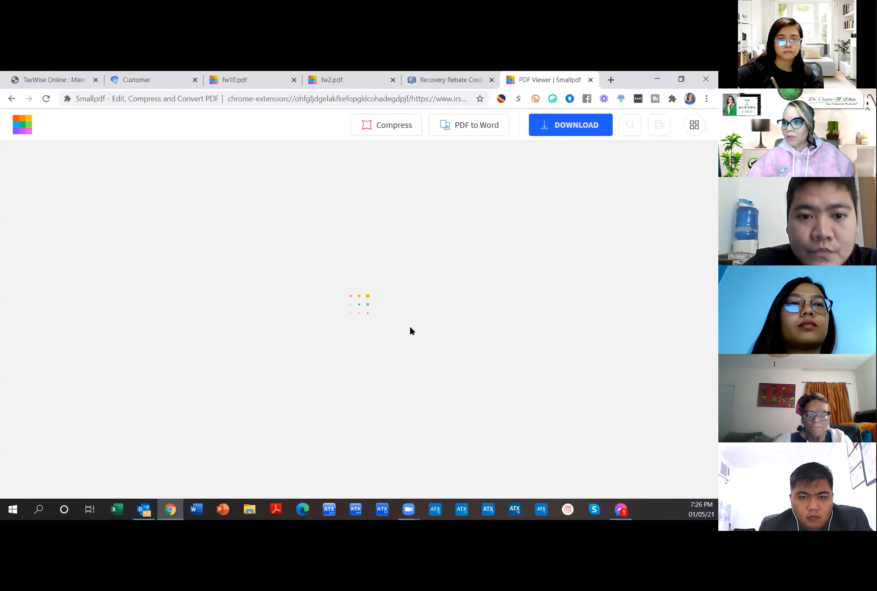
Step: Zoom in twice on the 2019 Form 1040's income lines, then return to the TaxWise return
{"action": "scroll", "coordinate": [379, 356], "scroll_direction": "down", "scroll_amount": 10}
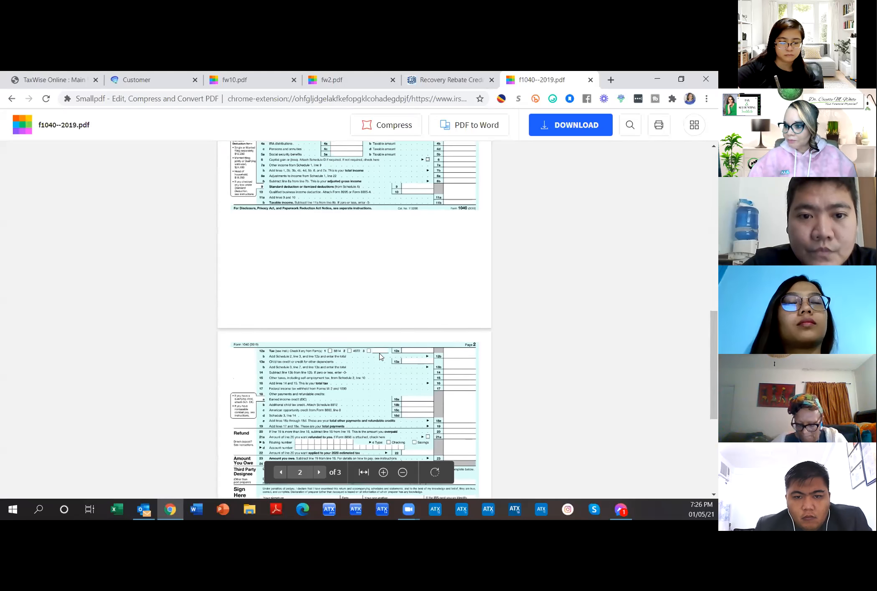
{"action": "scroll", "coordinate": [380, 359], "scroll_direction": "up", "scroll_amount": 4}
{"action": "left_click", "coordinate": [383, 472]}
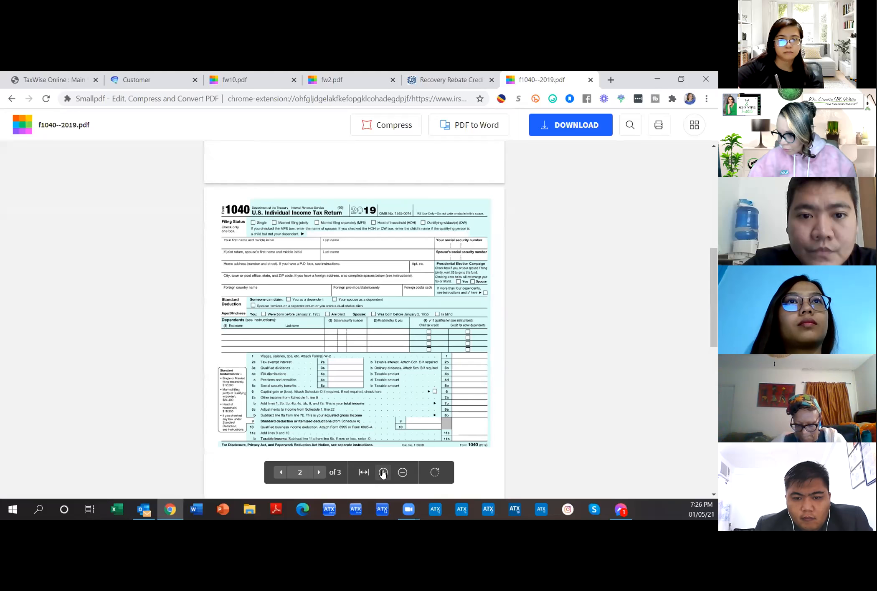
{"action": "left_click", "coordinate": [383, 472]}
{"action": "scroll", "coordinate": [292, 334], "scroll_direction": "down", "scroll_amount": 5}
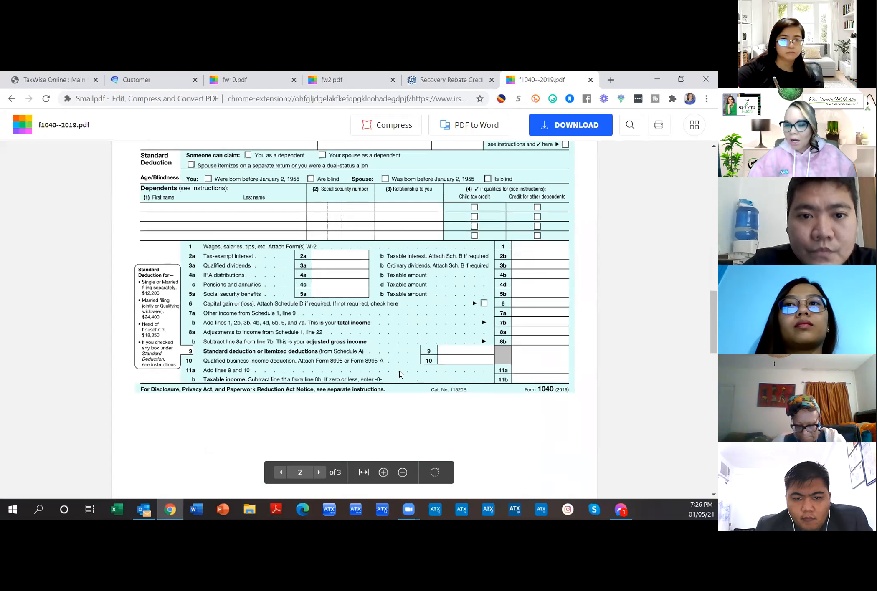
{"action": "left_click", "coordinate": [52, 79]}
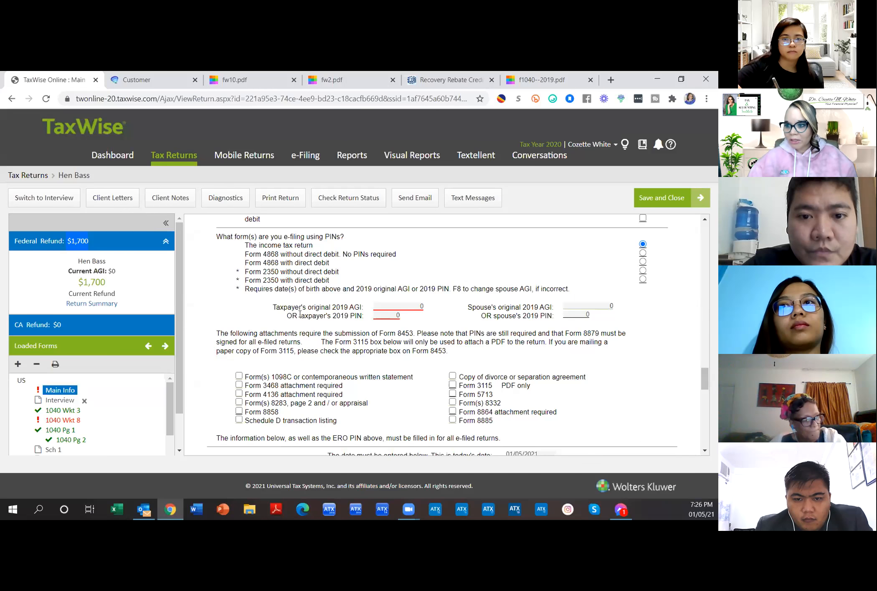
Step: Highlight the 'Taxpayer's original 2019 AGI' label, then switch to the f1040--2019.pdf tab
{"action": "left_click_drag", "start_coordinate": [272, 308], "coordinate": [361, 306]}
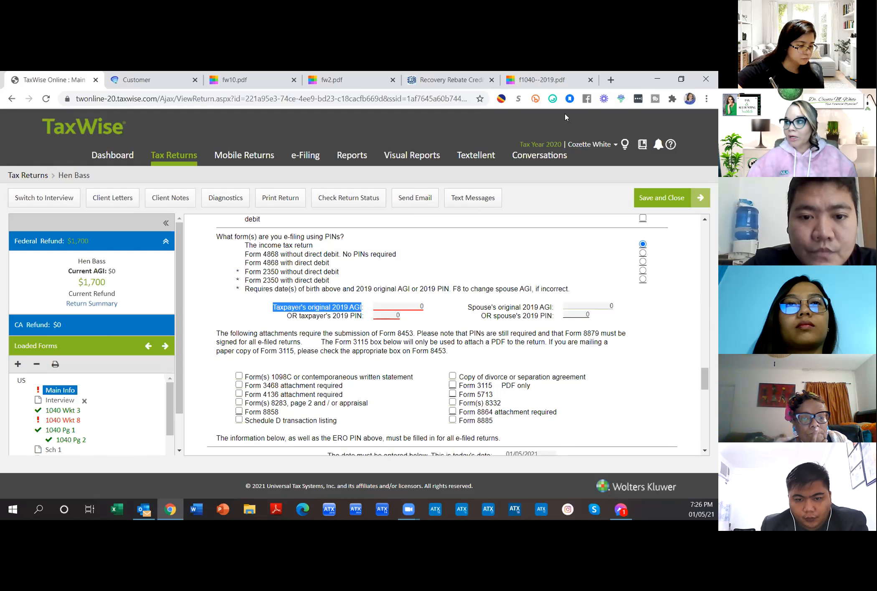
{"action": "left_click", "coordinate": [541, 76]}
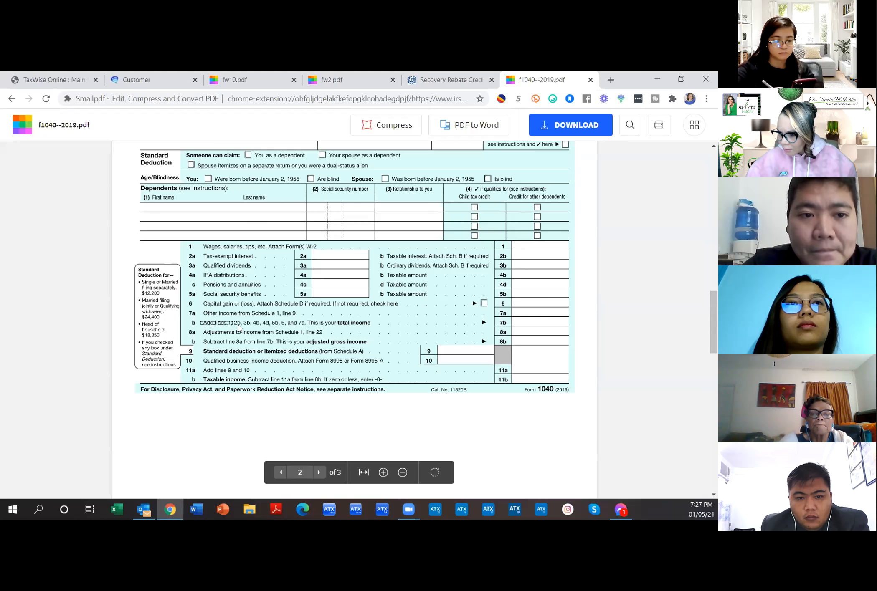
Step: Highlight line 8b's adjusted gross income wording and open its empty amount box for entry
{"action": "left_click_drag", "start_coordinate": [204, 342], "coordinate": [286, 335]}
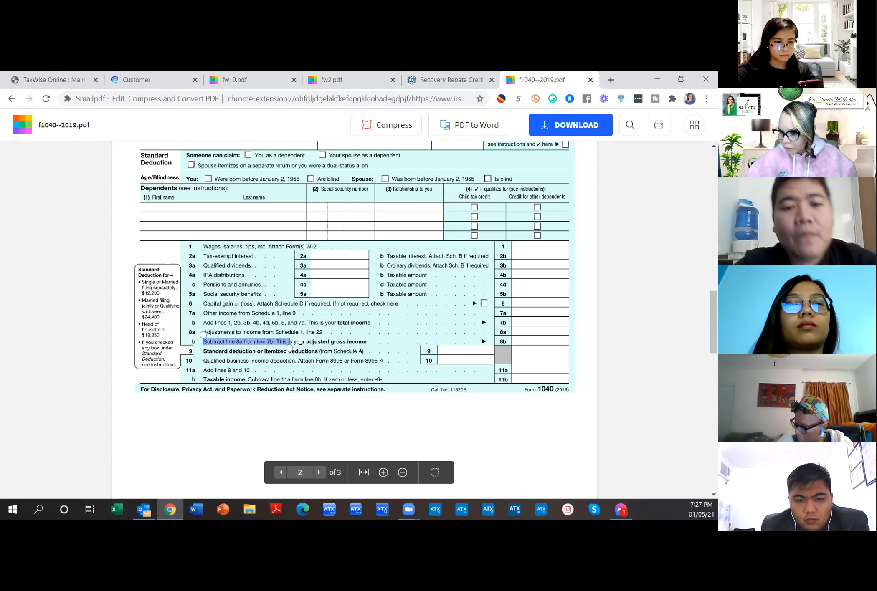
{"action": "left_click", "coordinate": [300, 341]}
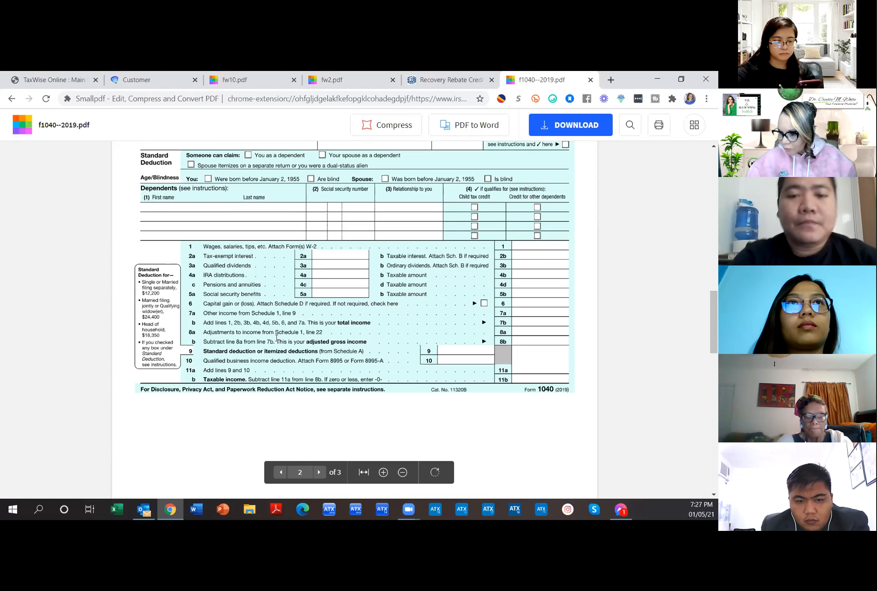
{"action": "left_click_drag", "start_coordinate": [285, 341], "coordinate": [496, 340]}
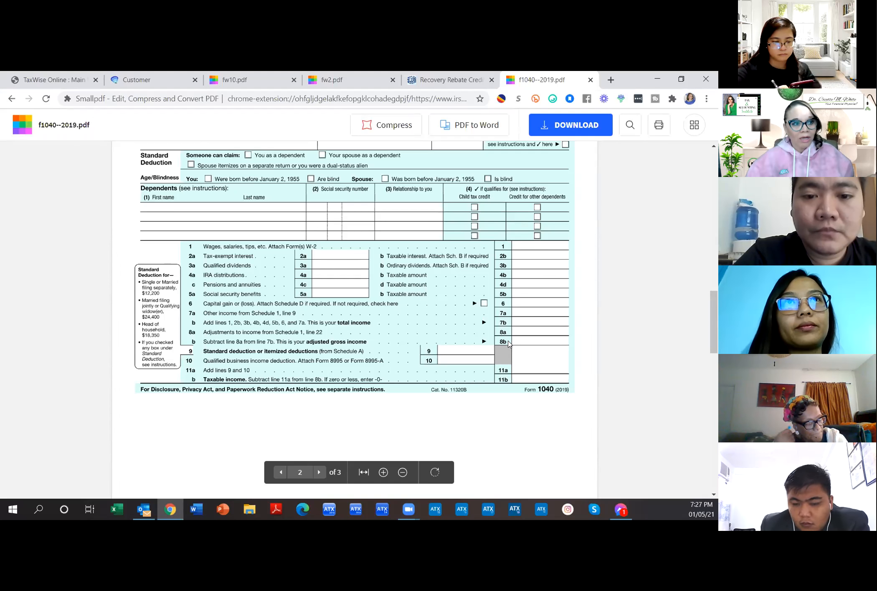
{"action": "scroll", "coordinate": [518, 360], "scroll_direction": "up", "scroll_amount": 8}
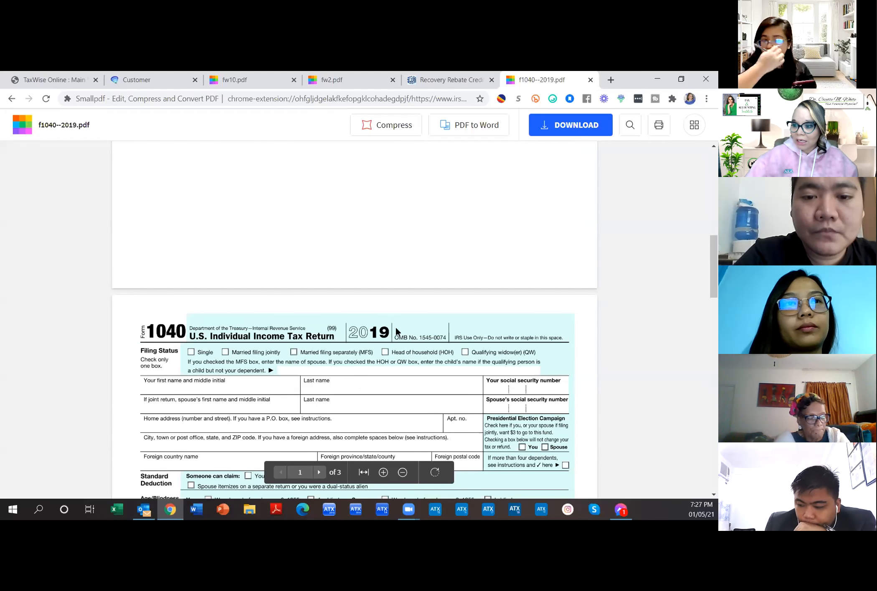
{"action": "scroll", "coordinate": [389, 405], "scroll_direction": "down", "scroll_amount": 8}
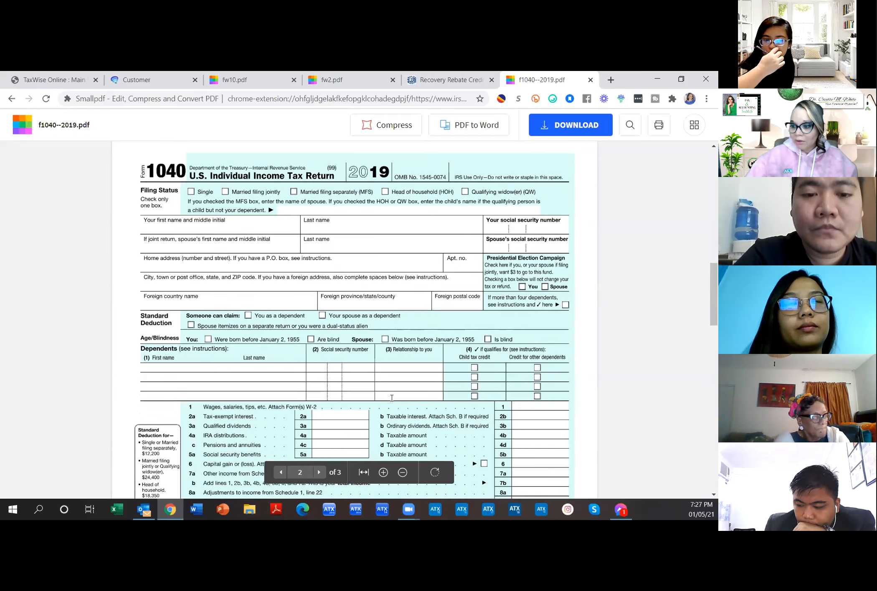
{"action": "left_click", "coordinate": [527, 339]}
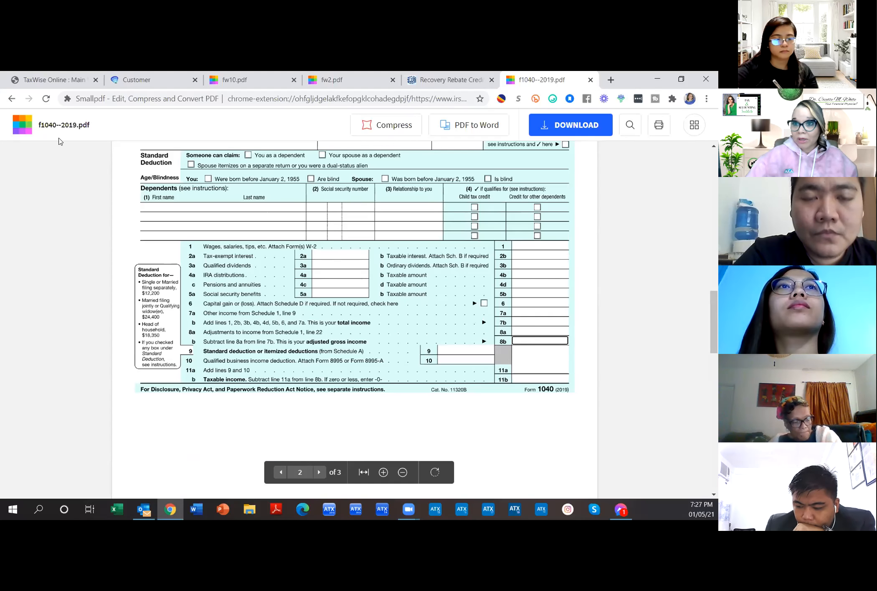
Step: Enter 1280 as the taxpayer's original 2019 AGI and clear its warning
{"action": "left_click", "coordinate": [45, 81]}
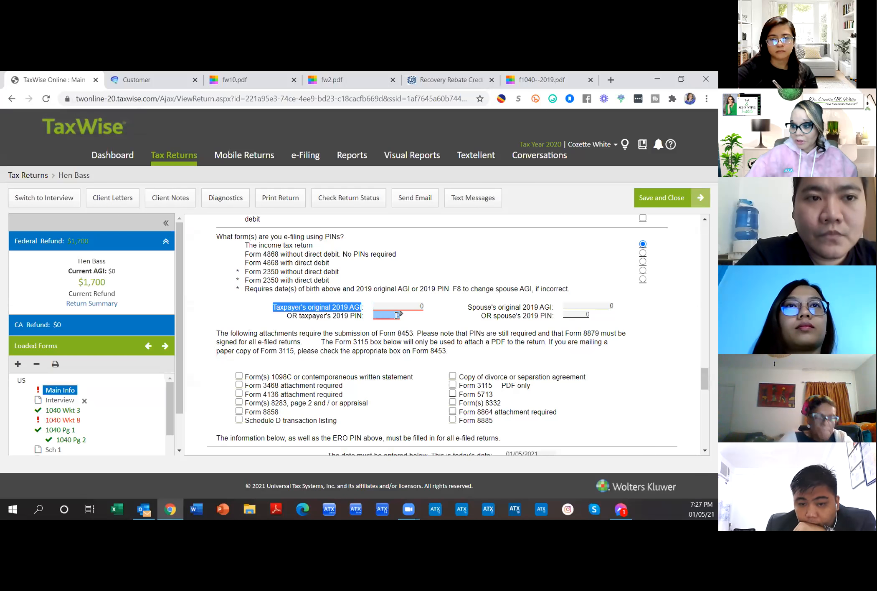
{"action": "left_click", "coordinate": [396, 306]}
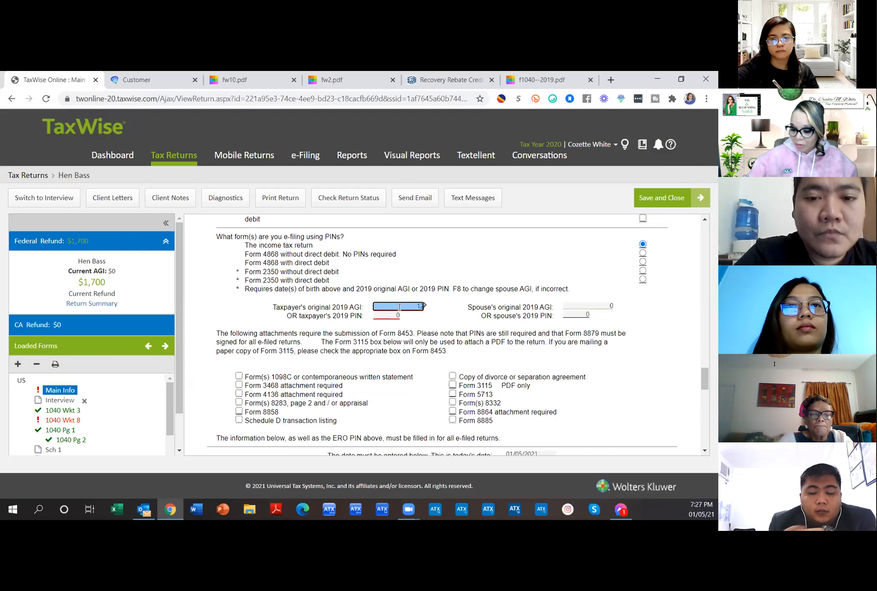
{"action": "scroll", "coordinate": [399, 307], "scroll_direction": "down", "scroll_amount": 2}
{"action": "left_click", "coordinate": [383, 265]}
{"action": "left_click", "coordinate": [422, 268]}
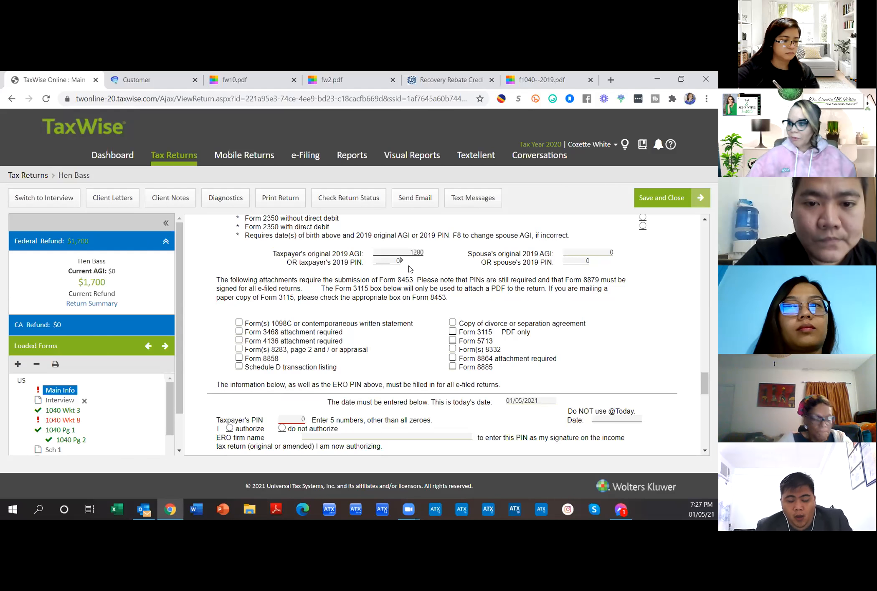
Step: Replace the default 0 in Taxpayer's PIN with the taxpayer's five-digit PIN
{"action": "scroll", "coordinate": [376, 270], "scroll_direction": "down", "scroll_amount": 6}
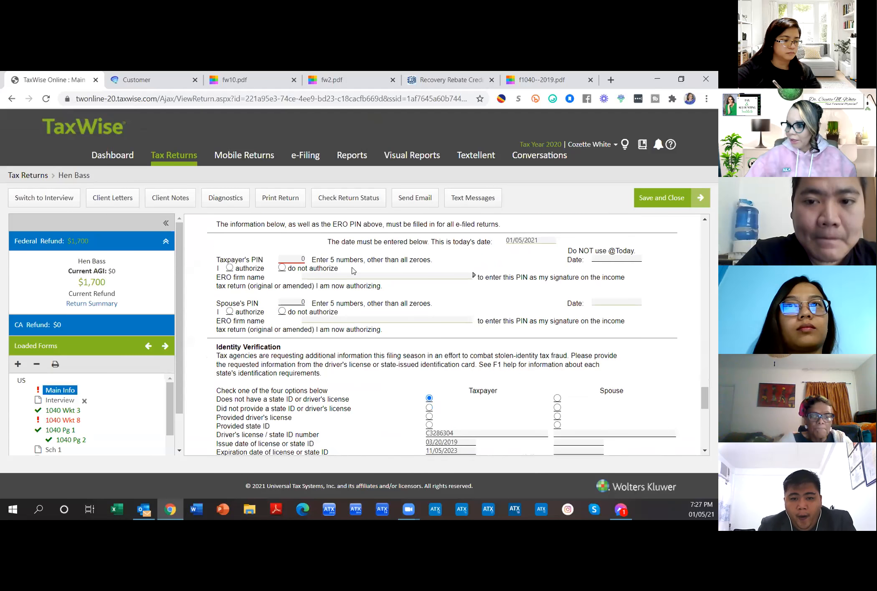
{"action": "left_click", "coordinate": [285, 261]}
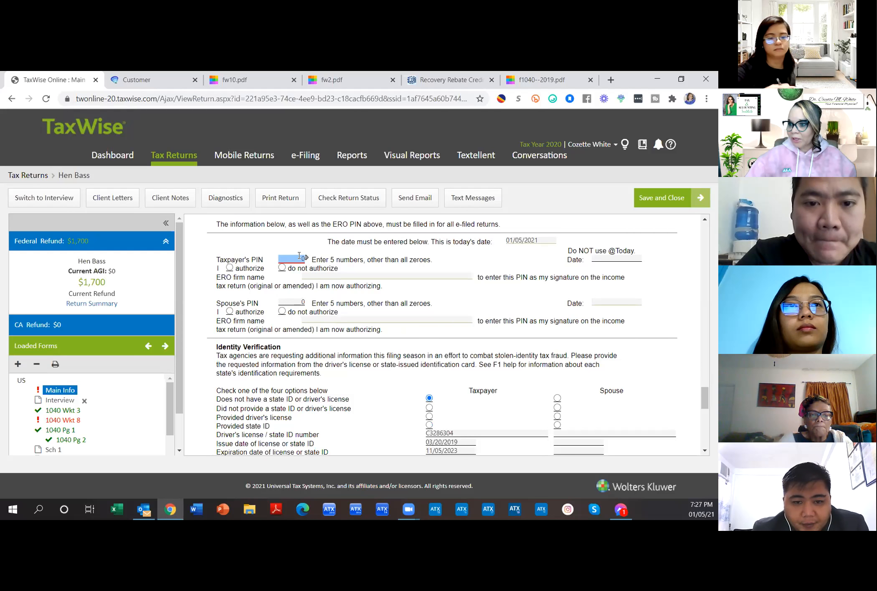
{"action": "key", "text": "BackSpace"}
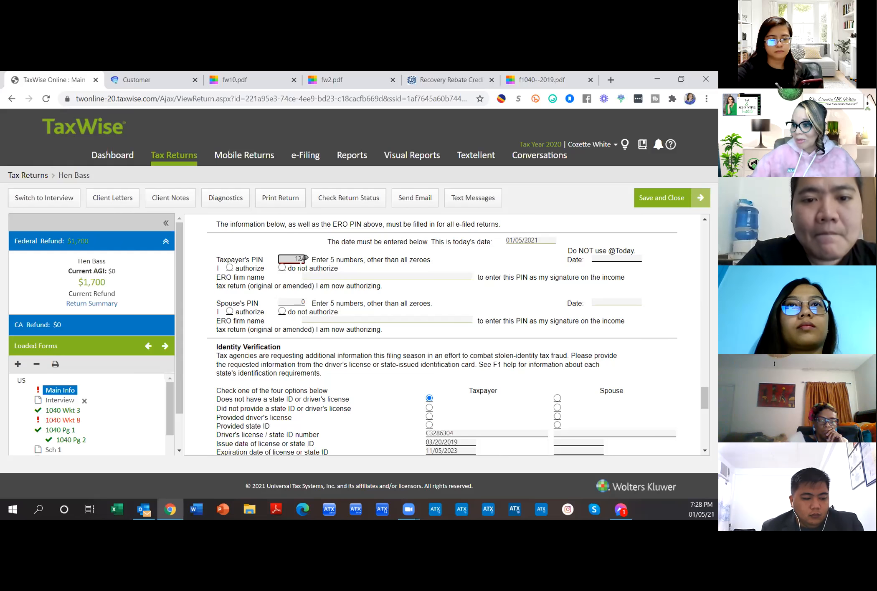
{"action": "key", "text": "BackSpace"}
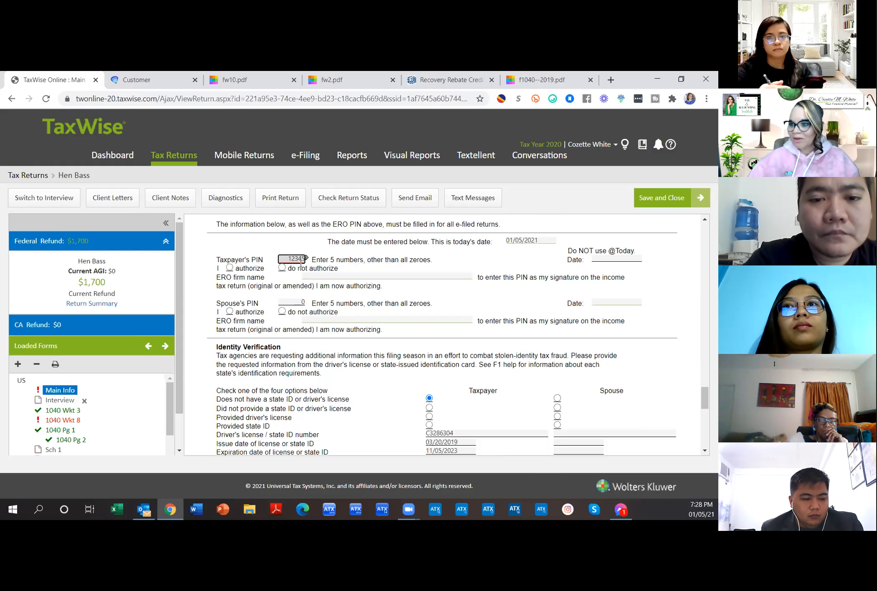
{"action": "scroll", "coordinate": [386, 268], "scroll_direction": "down", "scroll_amount": 1}
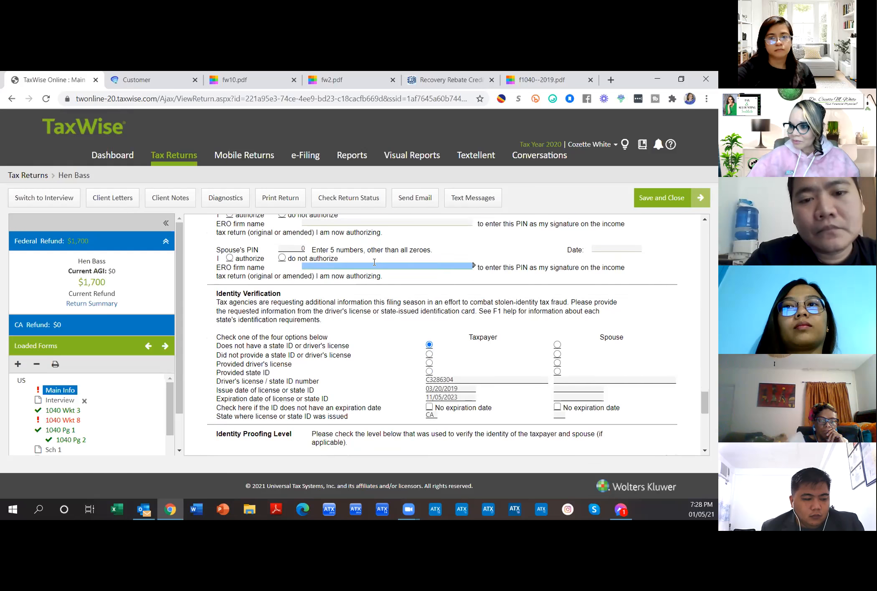
Step: Confirm the Taxpayer's PIN and authorize the ERO to enter it
{"action": "scroll", "coordinate": [372, 267], "scroll_direction": "up", "scroll_amount": 2}
{"action": "left_click", "coordinate": [360, 347]}
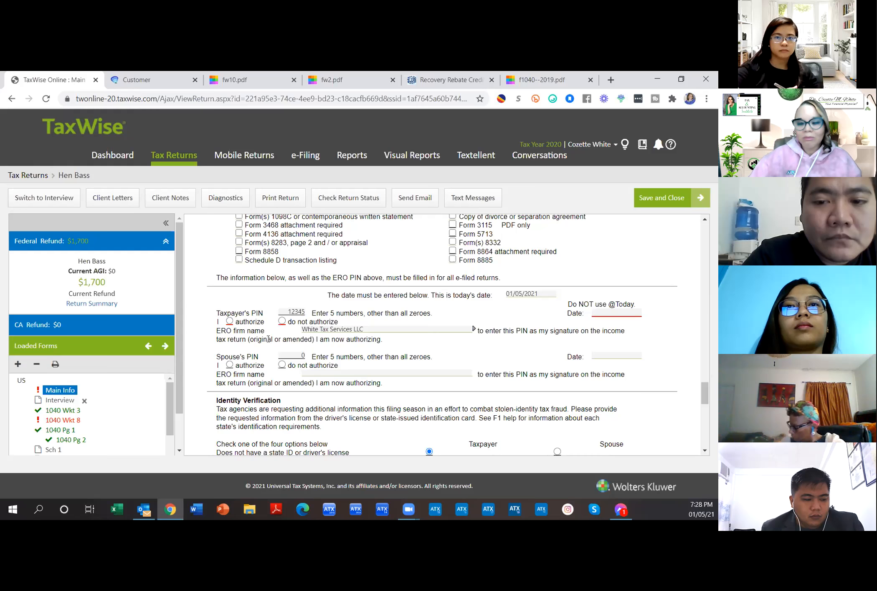
{"action": "left_click", "coordinate": [290, 311]}
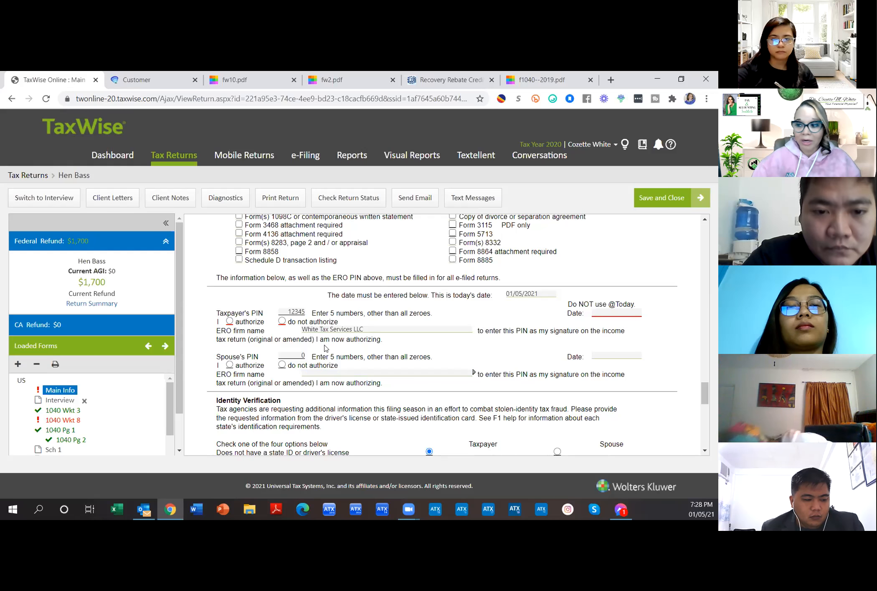
{"action": "left_click", "coordinate": [229, 321]}
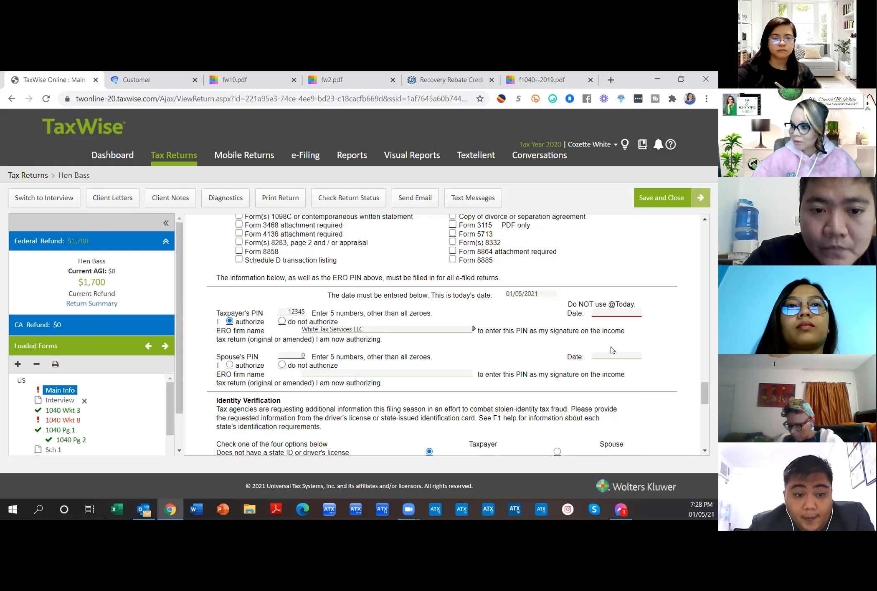
Step: Date the taxpayer's e-file signature 01/05/2021
{"action": "left_click", "coordinate": [630, 316]}
{"action": "type", "text": "01/05/2021"}
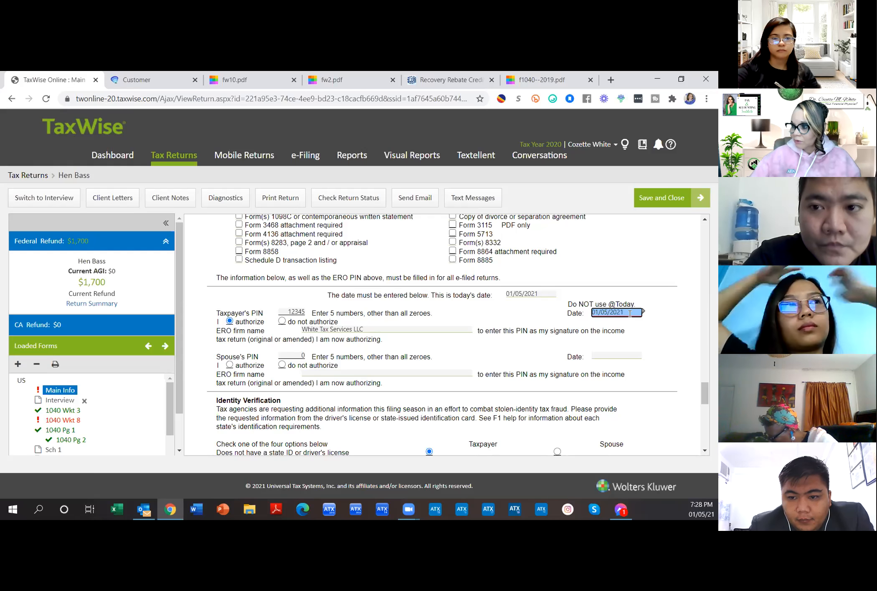
{"action": "key", "text": "Tab"}
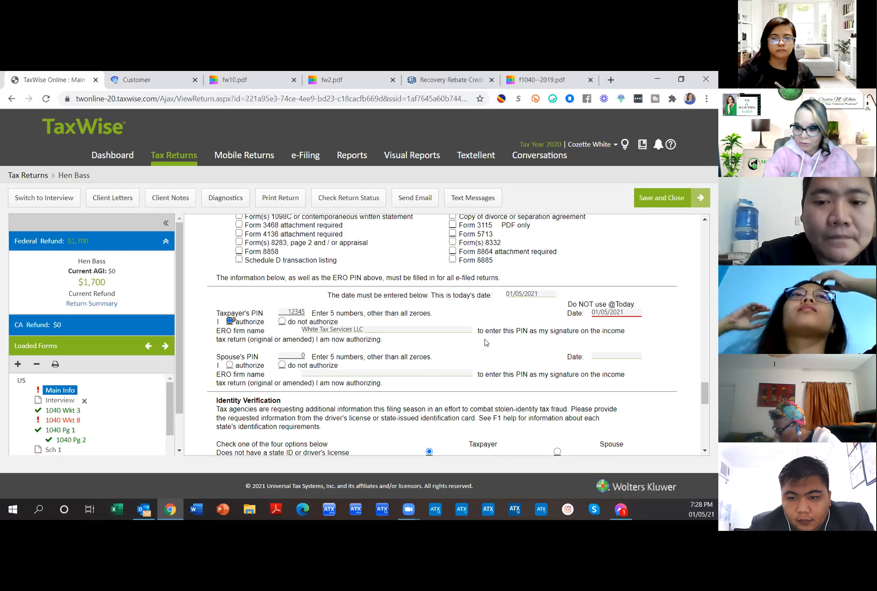
{"action": "scroll", "coordinate": [542, 348], "scroll_direction": "down", "scroll_amount": 1}
{"action": "scroll", "coordinate": [542, 348], "scroll_direction": "down", "scroll_amount": 8}
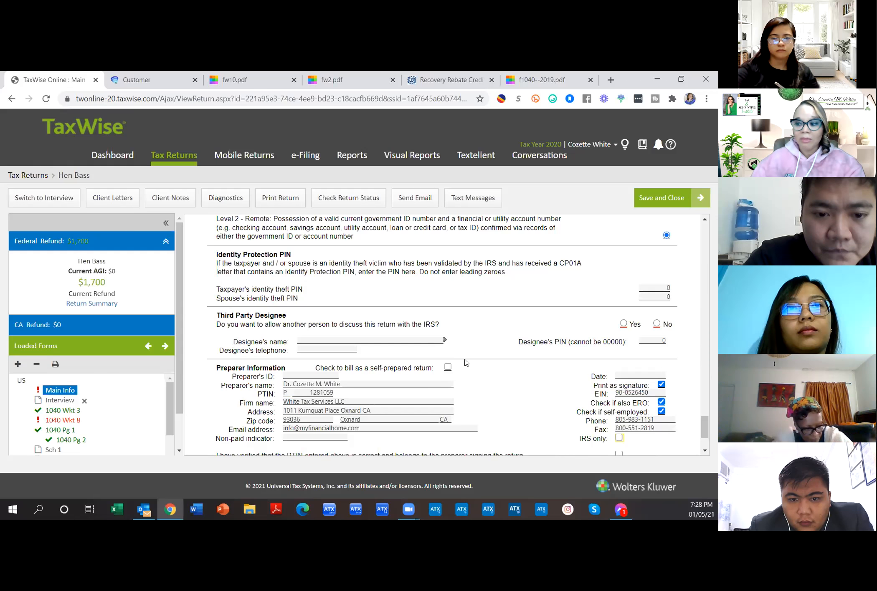
{"action": "left_click_drag", "start_coordinate": [218, 315], "coordinate": [276, 325]}
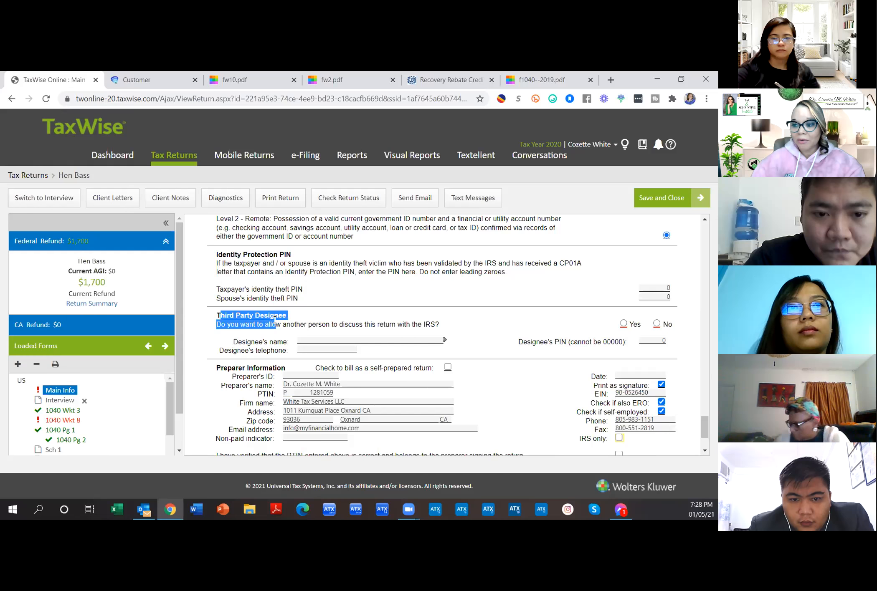
{"action": "left_click_drag", "start_coordinate": [215, 318], "coordinate": [291, 323]}
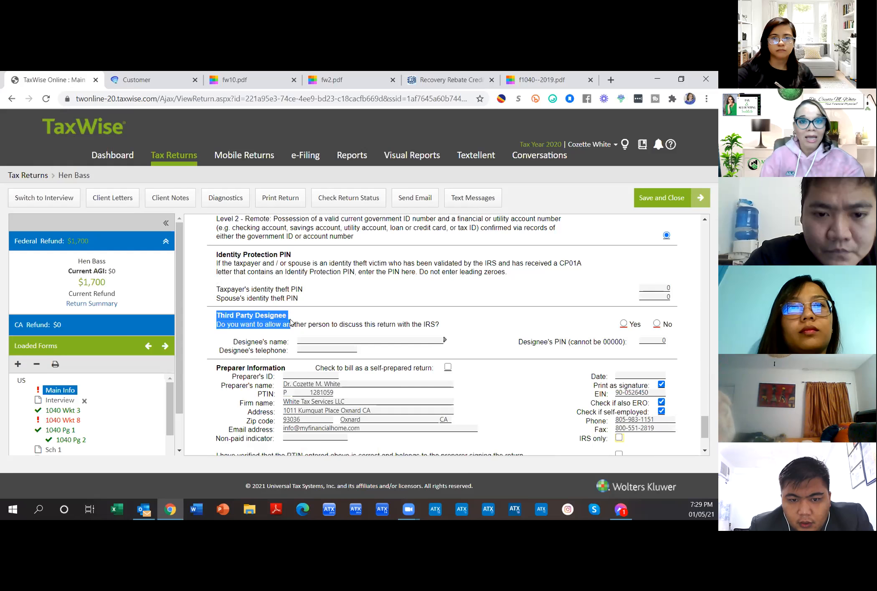
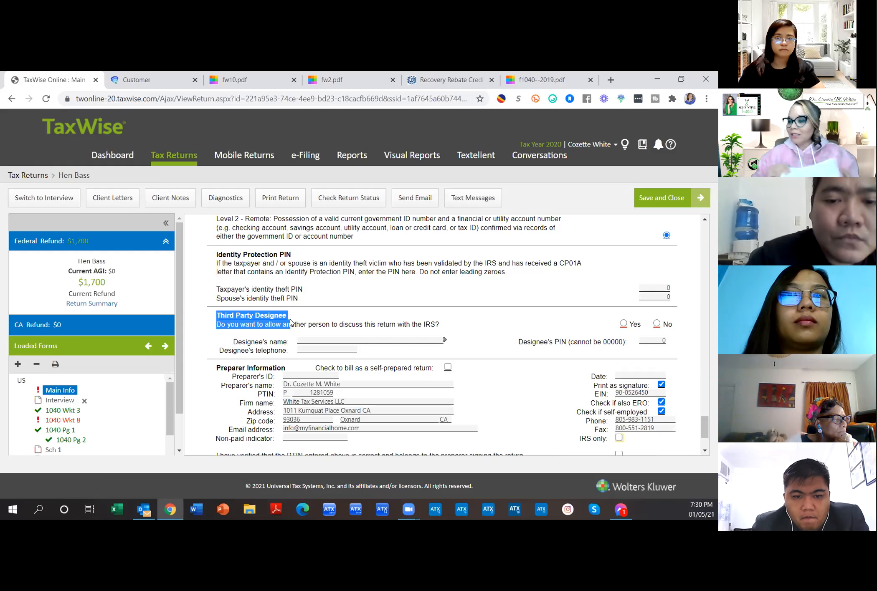
Step: Set Third Party Designee to Yes and fill in the designee's name, PIN and telephone number
{"action": "left_click", "coordinate": [623, 323]}
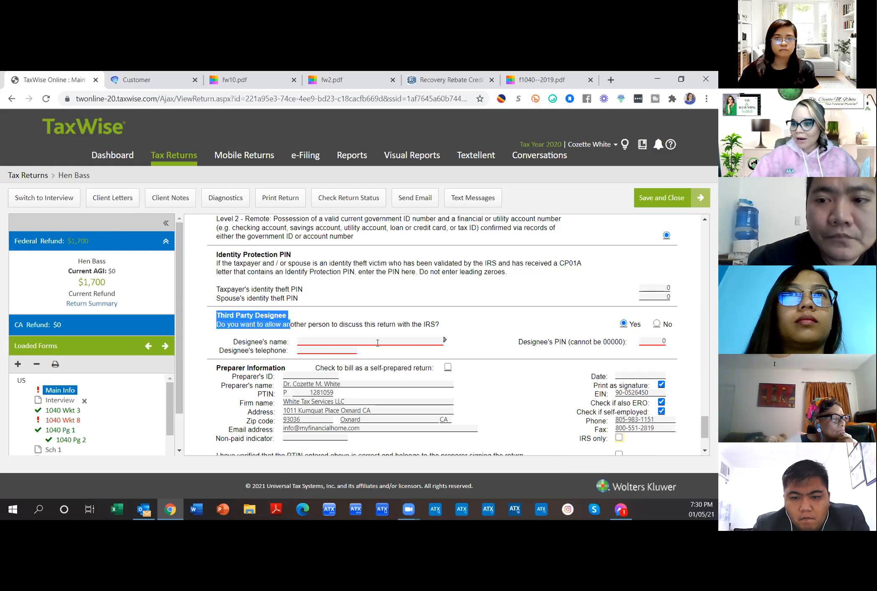
{"action": "left_click", "coordinate": [316, 341]}
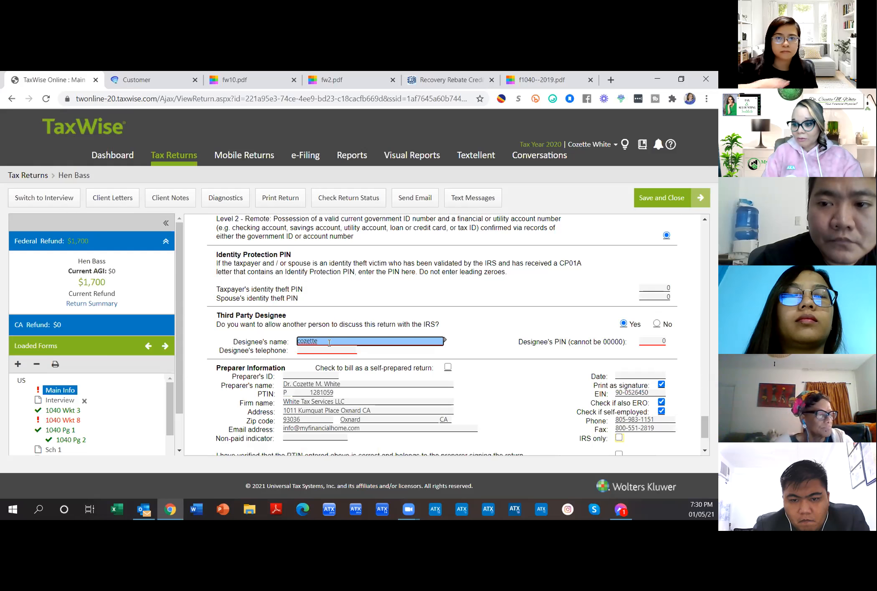
{"action": "key", "text": "Tab"}
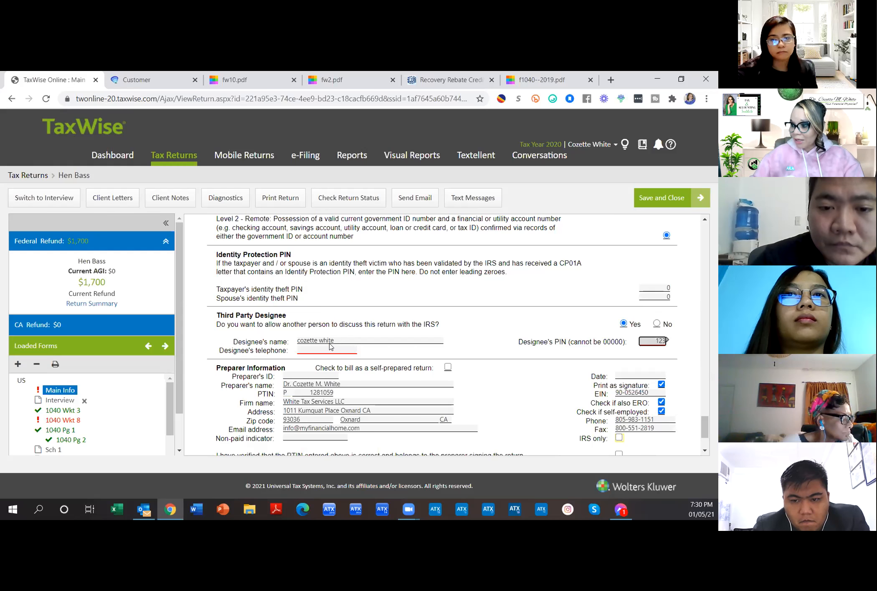
{"action": "type", "text": "12345"}
{"action": "left_click", "coordinate": [330, 349]}
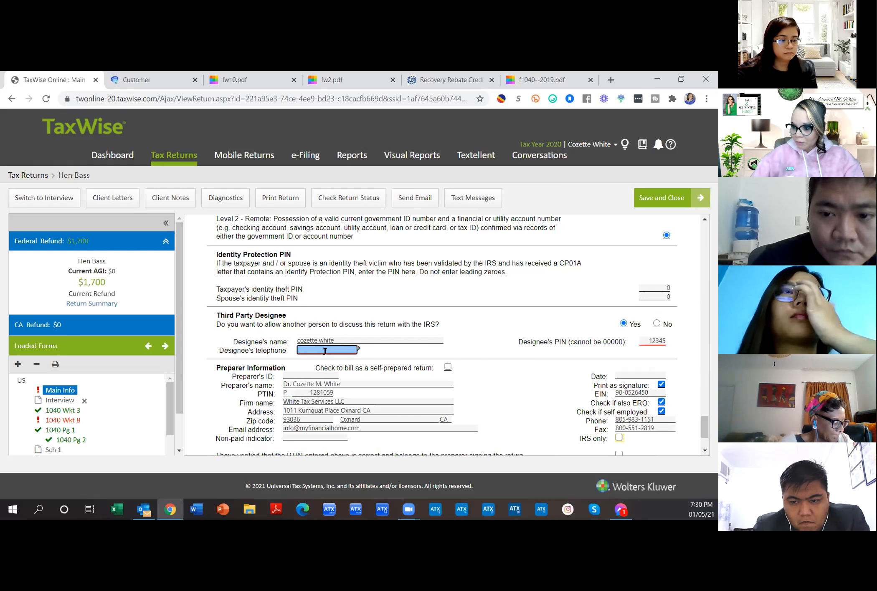
{"action": "left_click", "coordinate": [384, 382]}
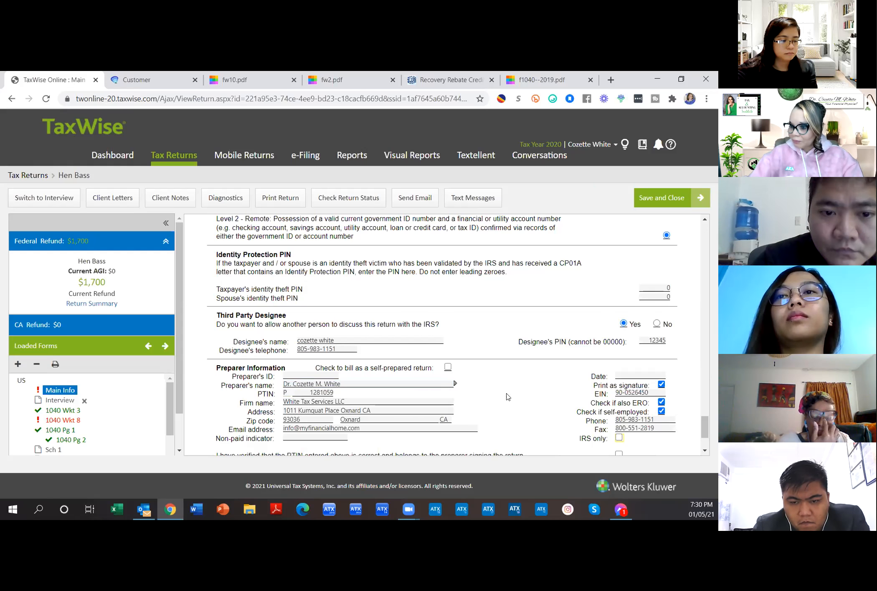
{"action": "scroll", "coordinate": [121, 402], "scroll_direction": "down", "scroll_amount": 1}
{"action": "scroll", "coordinate": [122, 402], "scroll_direction": "up", "scroll_amount": 1}
{"action": "scroll", "coordinate": [608, 413], "scroll_direction": "down", "scroll_amount": 2}
Step: Confirm that the preparer's PTIN has been verified
{"action": "left_click", "coordinate": [619, 362]}
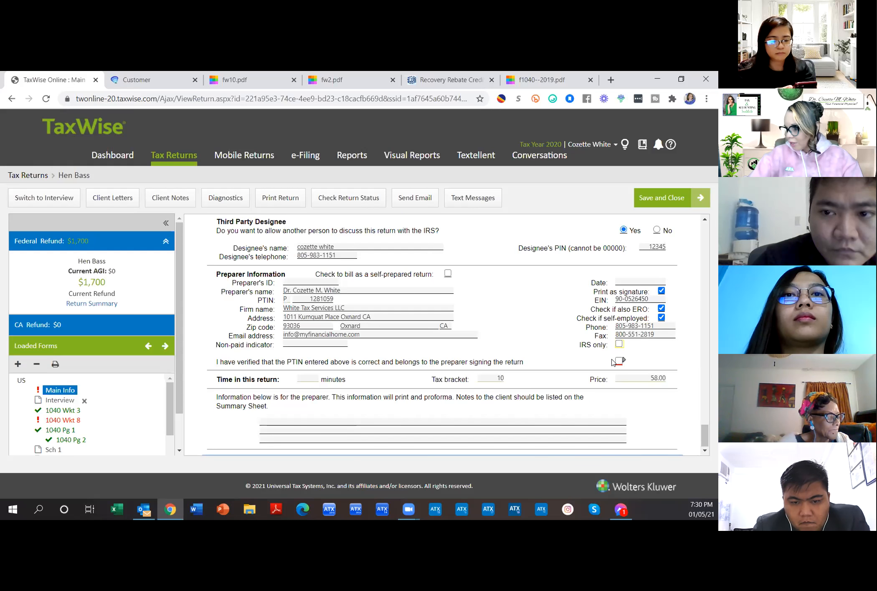
{"action": "left_click", "coordinate": [618, 361]}
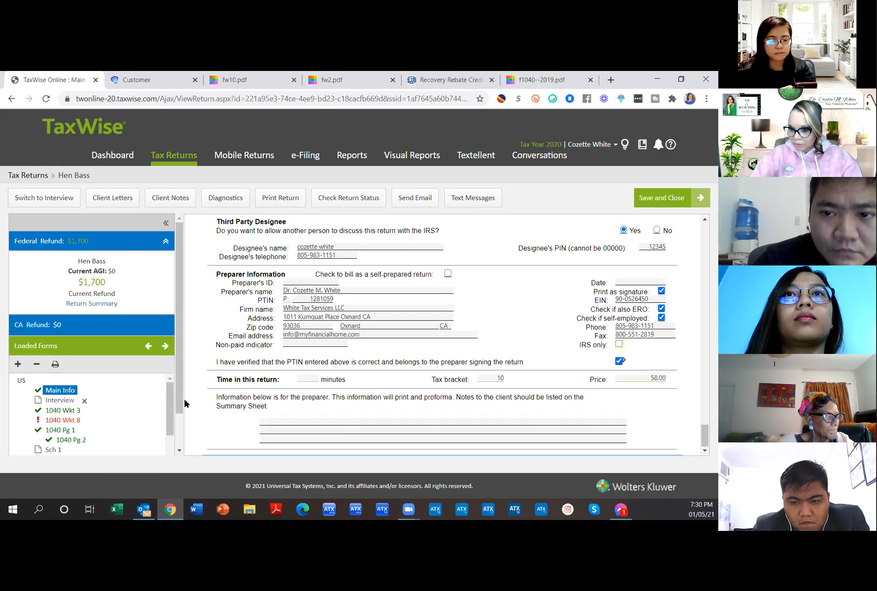
{"action": "left_click", "coordinate": [312, 343]}
{"action": "scroll", "coordinate": [96, 397], "scroll_direction": "down", "scroll_amount": 2}
{"action": "scroll", "coordinate": [95, 405], "scroll_direction": "up", "scroll_amount": 2}
Step: Open the Interview form, then go back to the Main Information Sheet
{"action": "left_click", "coordinate": [70, 401]}
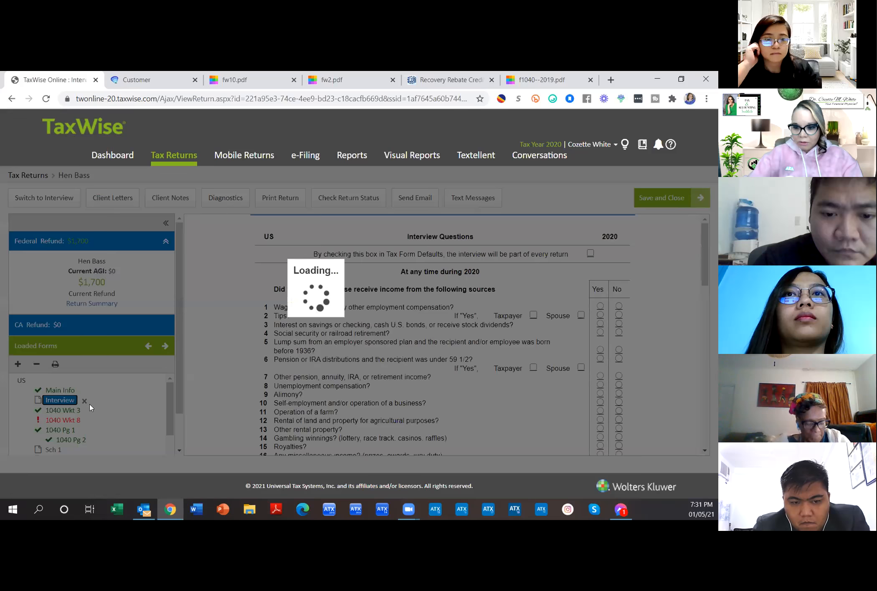
{"action": "left_click", "coordinate": [68, 391]}
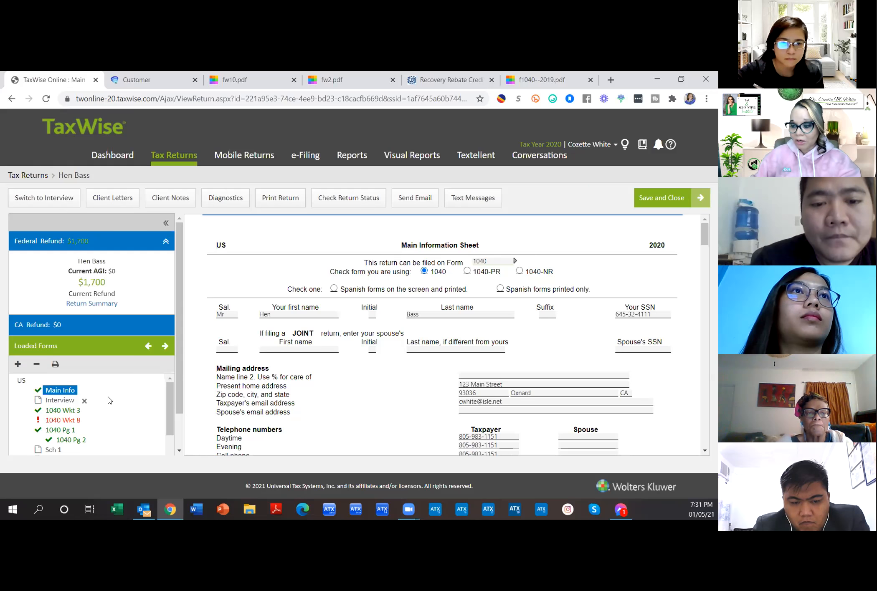
{"action": "scroll", "coordinate": [433, 378], "scroll_direction": "down", "scroll_amount": 3}
{"action": "scroll", "coordinate": [432, 377], "scroll_direction": "down", "scroll_amount": 10}
{"action": "left_click_drag", "start_coordinate": [708, 295], "coordinate": [717, 434]}
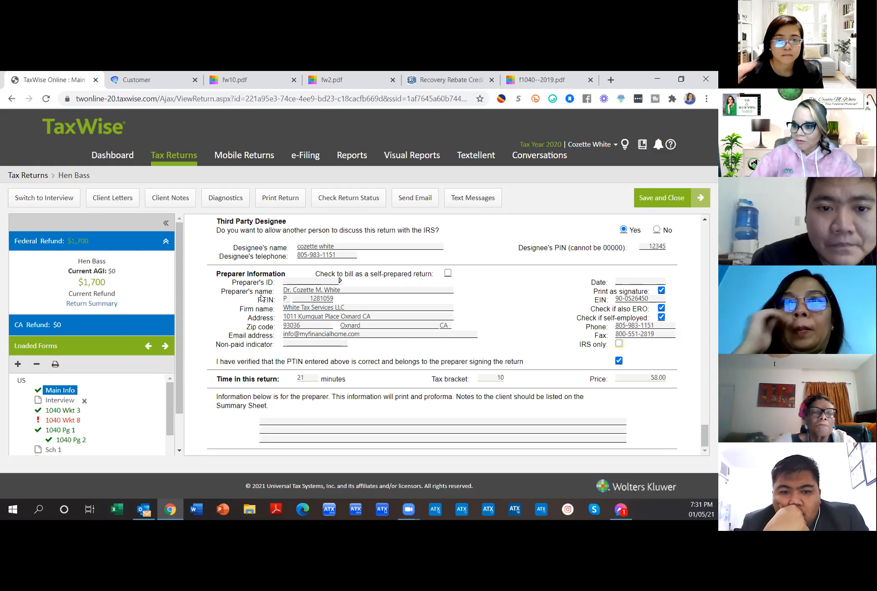
{"action": "left_click_drag", "start_coordinate": [220, 272], "coordinate": [483, 328]}
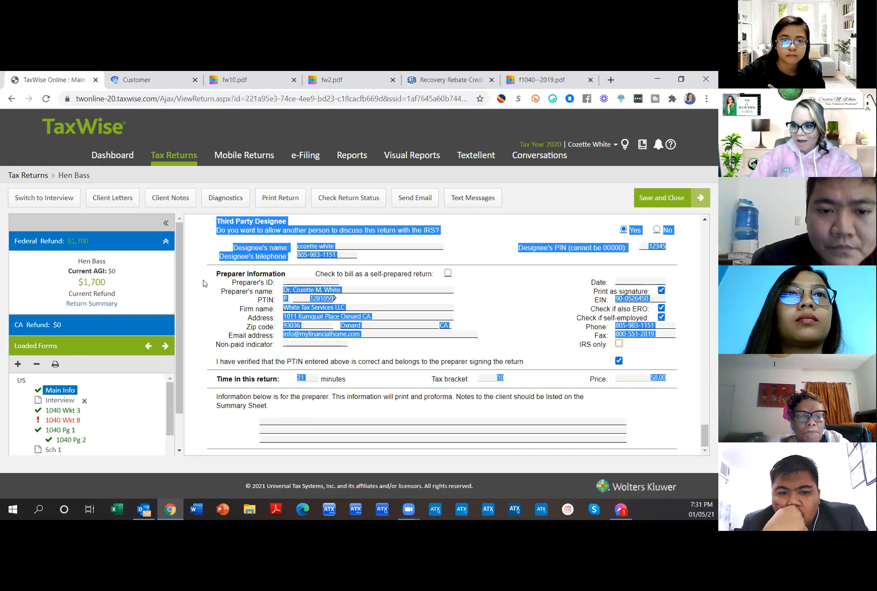
{"action": "left_click", "coordinate": [354, 256]}
{"action": "left_click", "coordinate": [380, 289]}
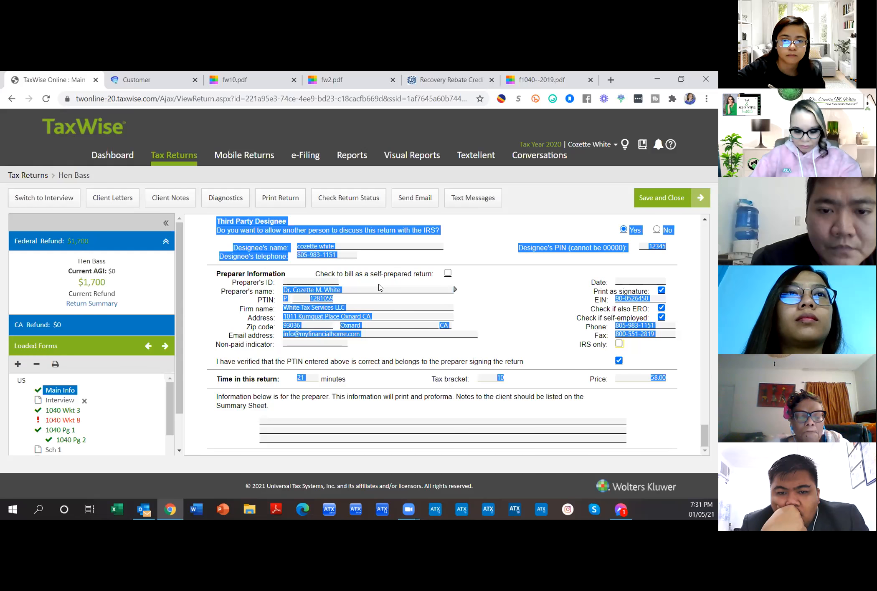
{"action": "left_click", "coordinate": [334, 344]}
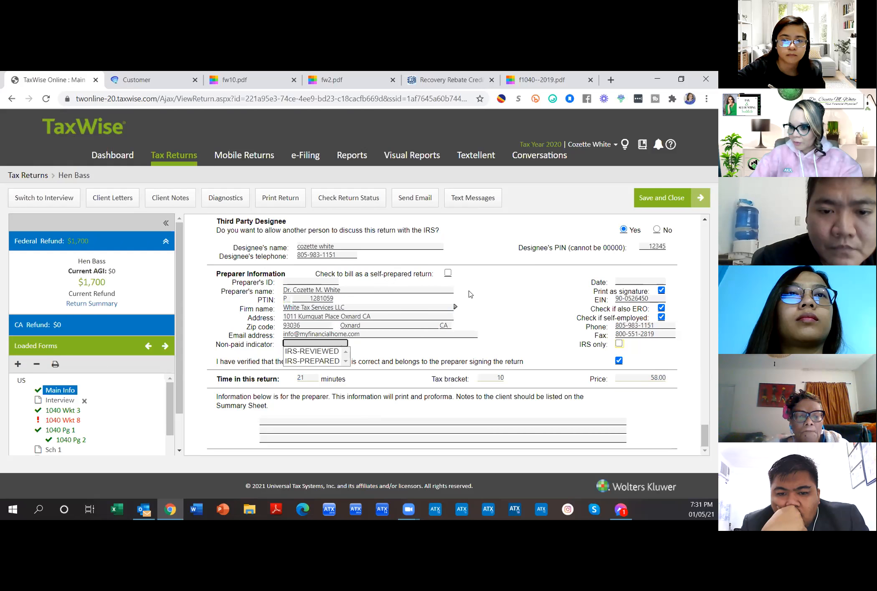
{"action": "left_click", "coordinate": [501, 295]}
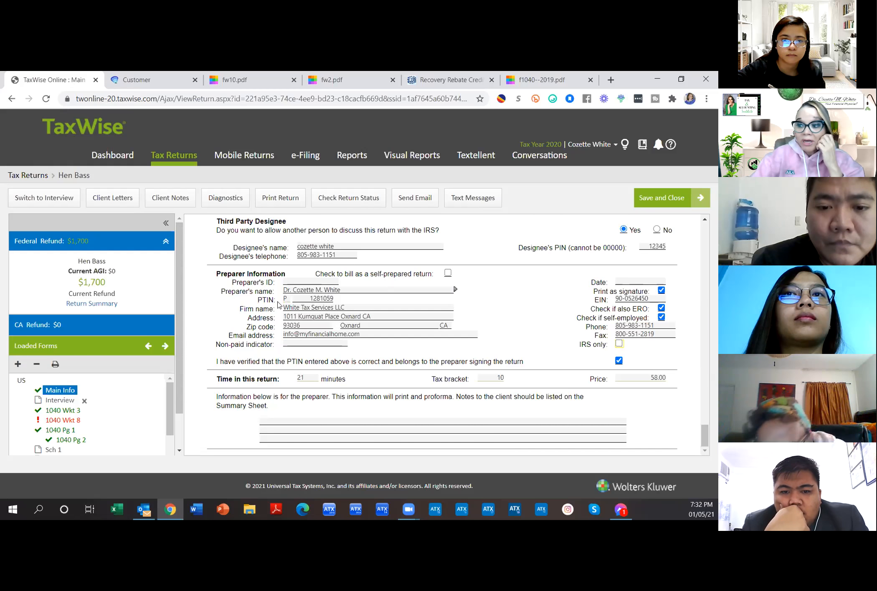
{"action": "left_click", "coordinate": [308, 299]}
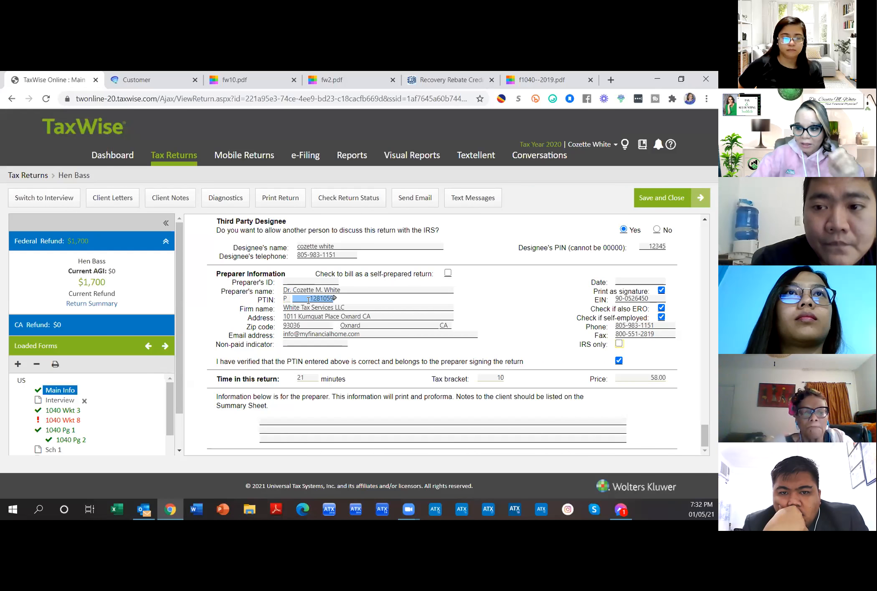
{"action": "left_click", "coordinate": [362, 307]}
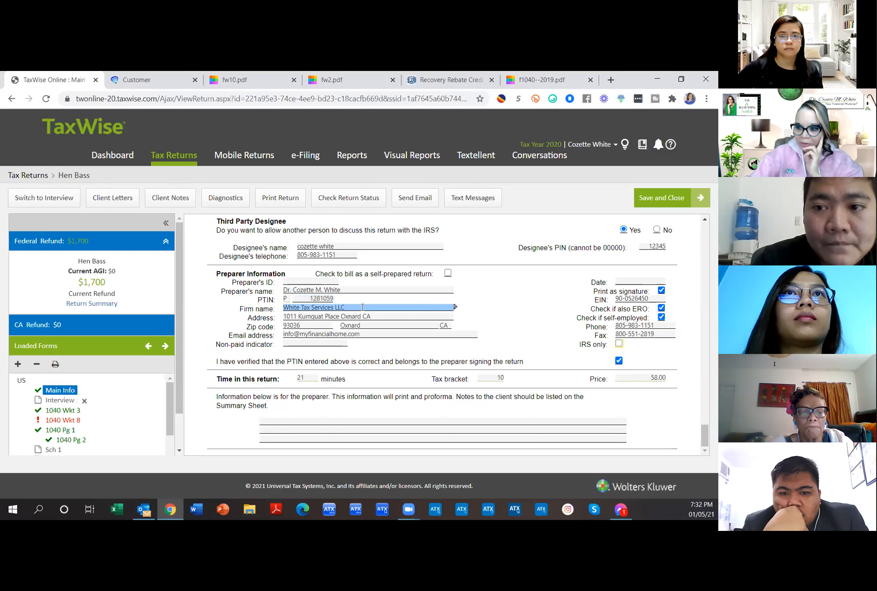
{"action": "left_click", "coordinate": [295, 283]}
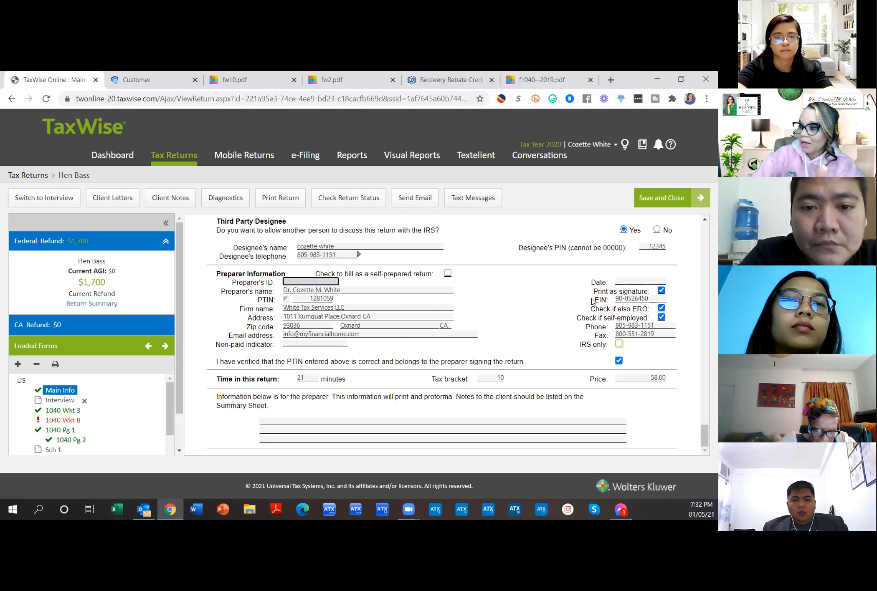
{"action": "left_click_drag", "start_coordinate": [593, 302], "coordinate": [623, 299]}
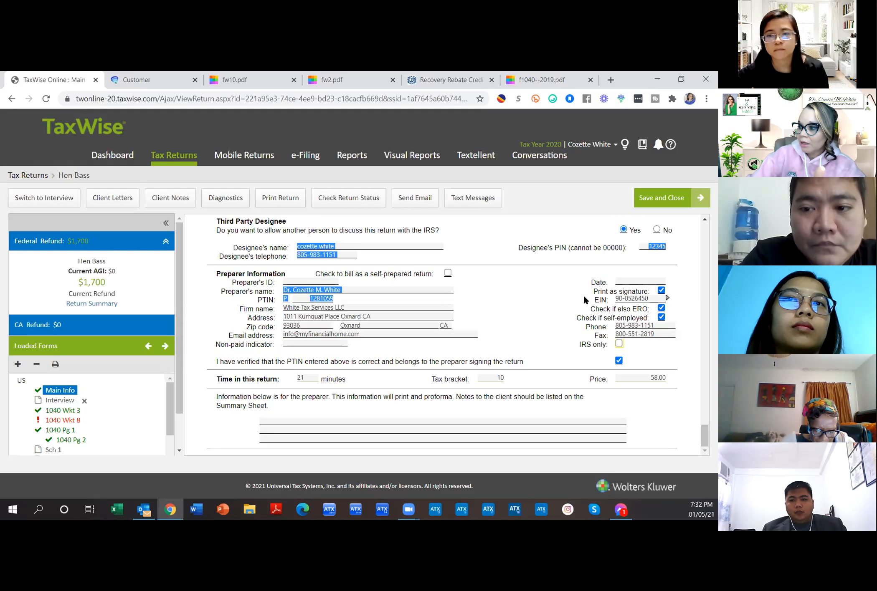
{"action": "left_click", "coordinate": [432, 309]}
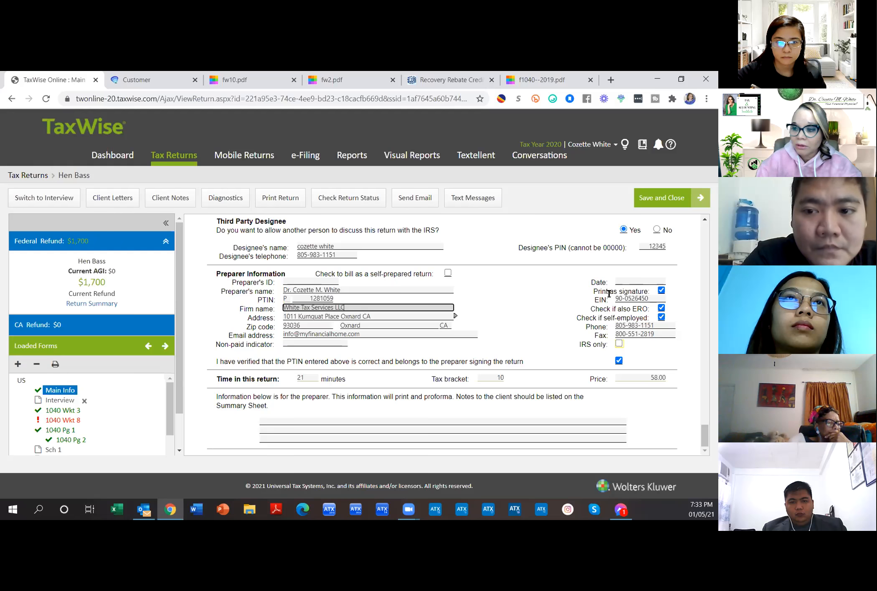
{"action": "left_click", "coordinate": [313, 299]}
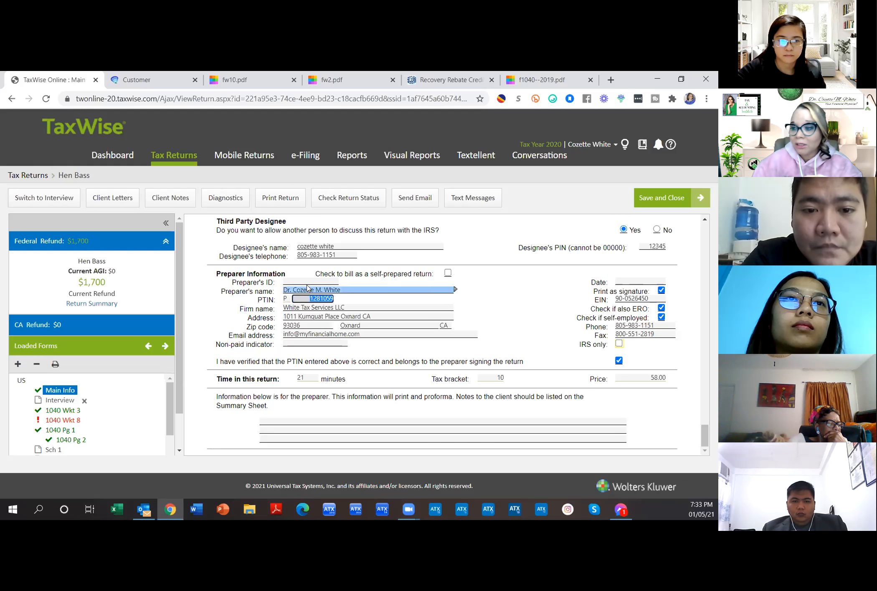
{"action": "left_click", "coordinate": [308, 289]}
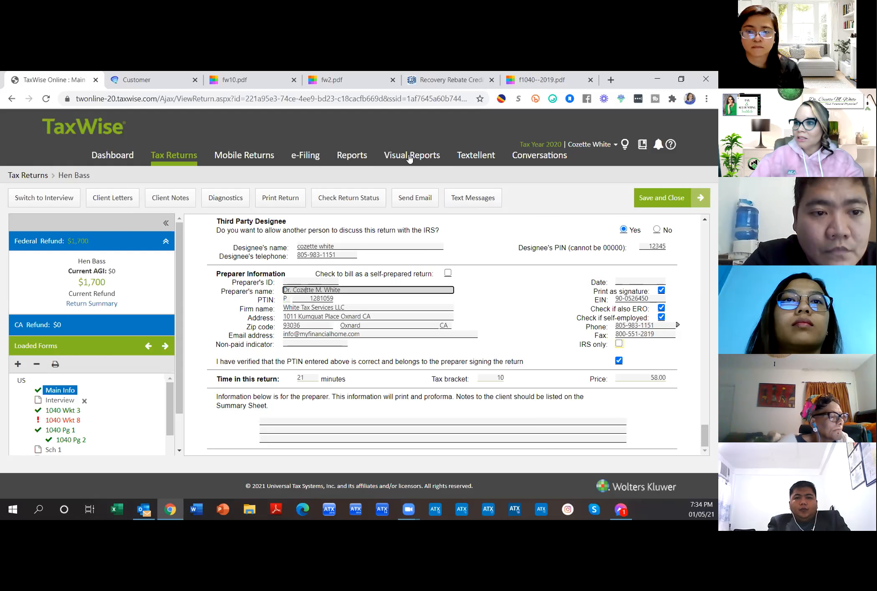
Step: Switch to the Onboardible tab showing the Client Management list
{"action": "left_click", "coordinate": [130, 81]}
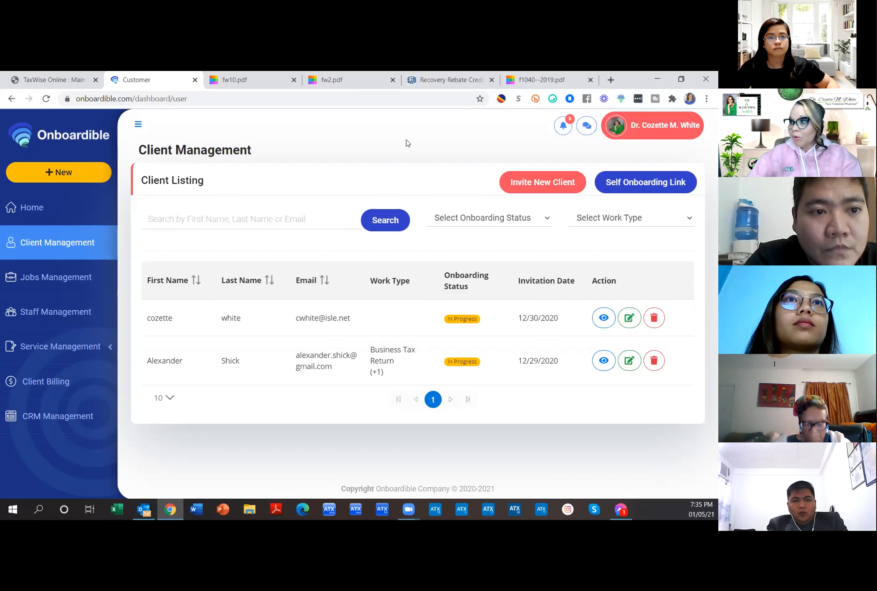
Step: Go to the Taxaroo website in a new browser tab
{"action": "left_click", "coordinate": [611, 79]}
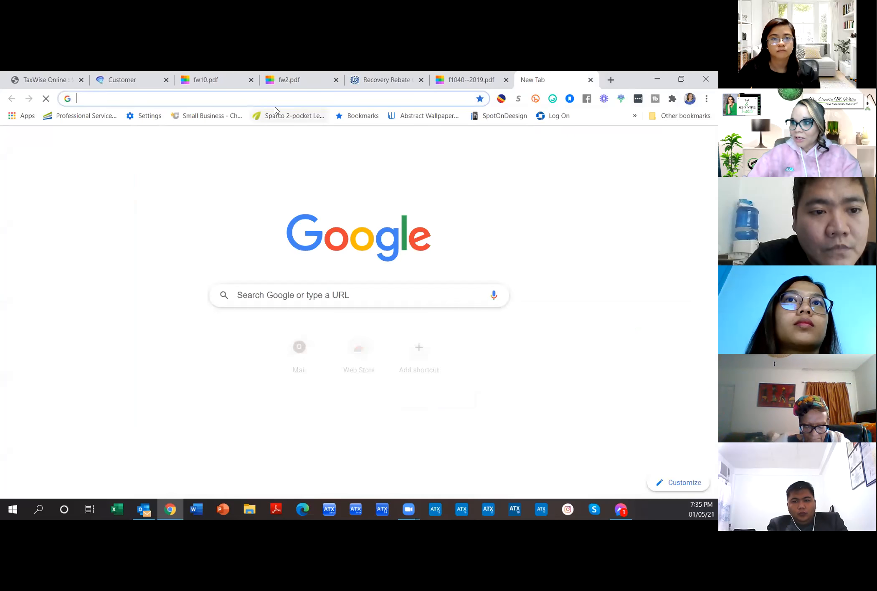
{"action": "left_click", "coordinate": [271, 100]}
{"action": "type", "text": "taxa"}
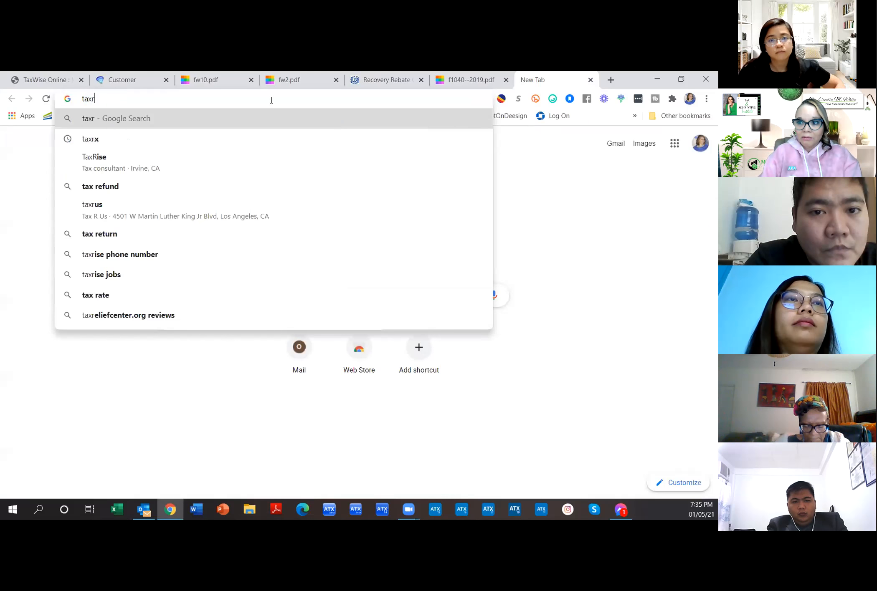
{"action": "key", "text": "Return"}
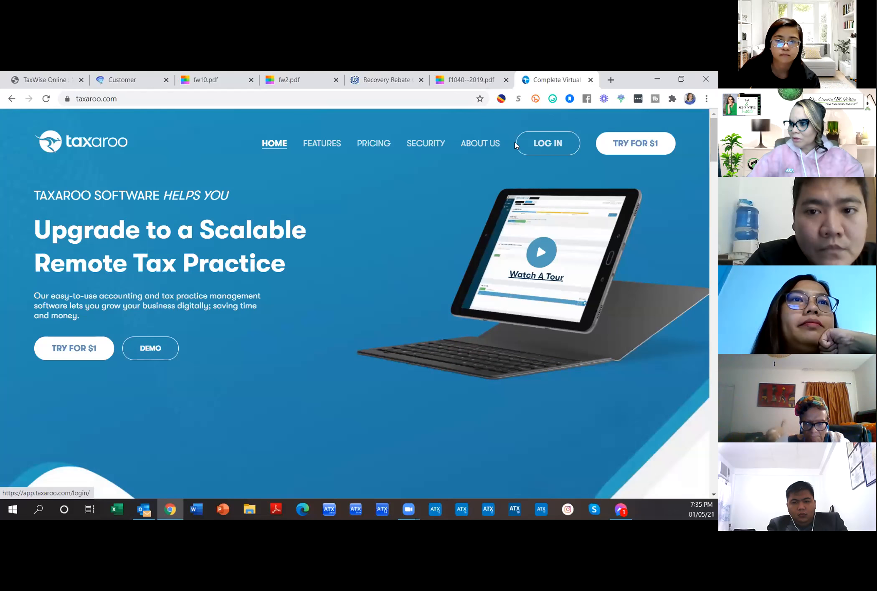
Step: Log in to Taxaroo and view the dashboard's Unassigned client jobs
{"action": "left_click", "coordinate": [528, 145]}
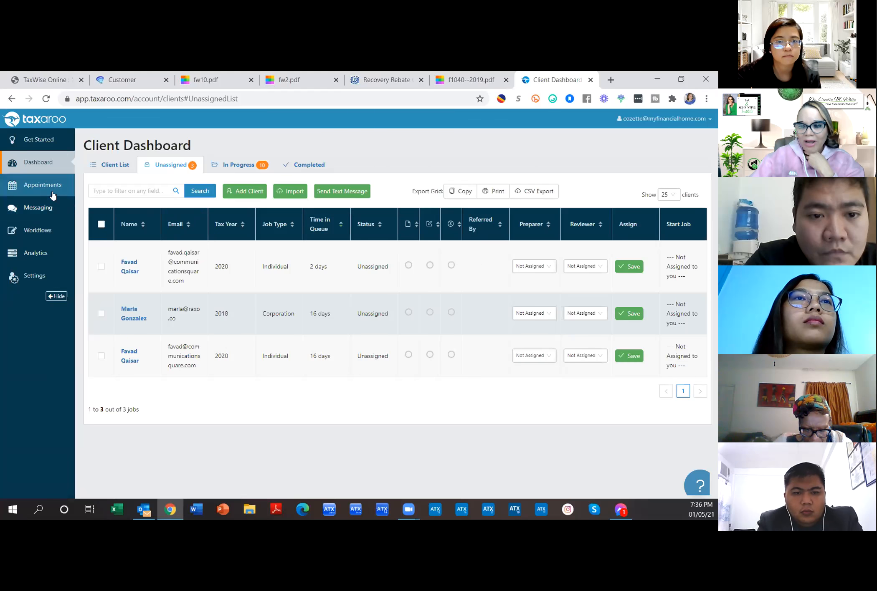
{"action": "left_click", "coordinate": [63, 242]}
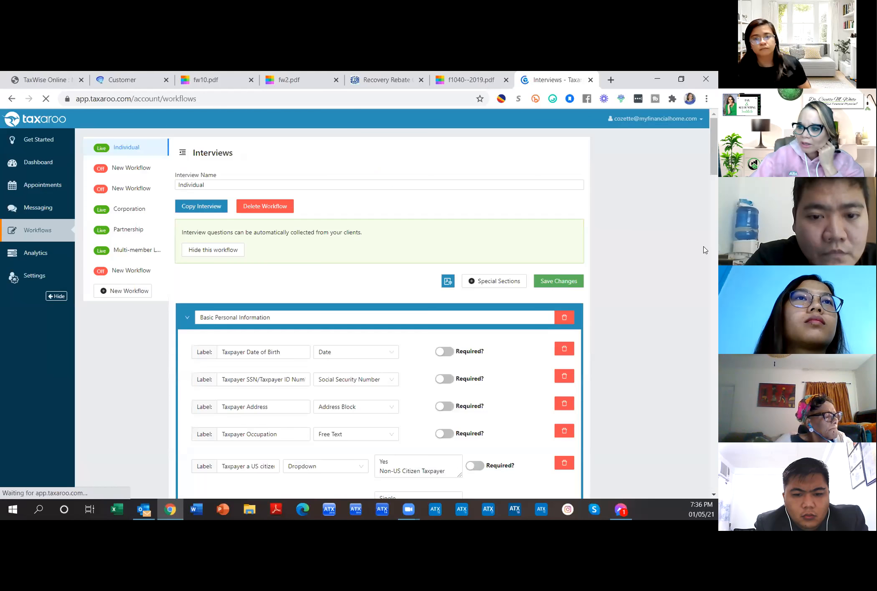
{"action": "left_click", "coordinate": [38, 161]}
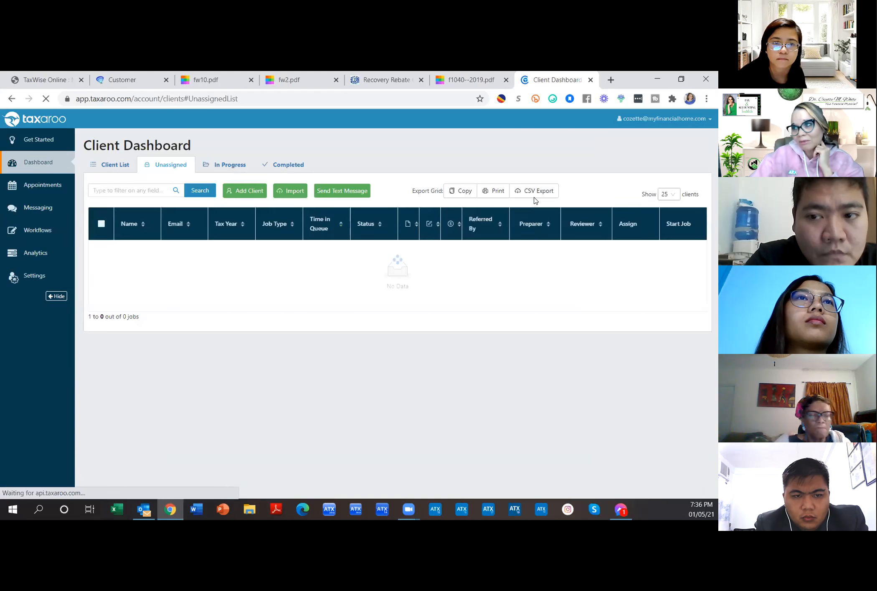
Step: Close the Taxaroo dashboard tab and switch back to the TaxWise Online return
{"action": "left_click", "coordinate": [590, 80]}
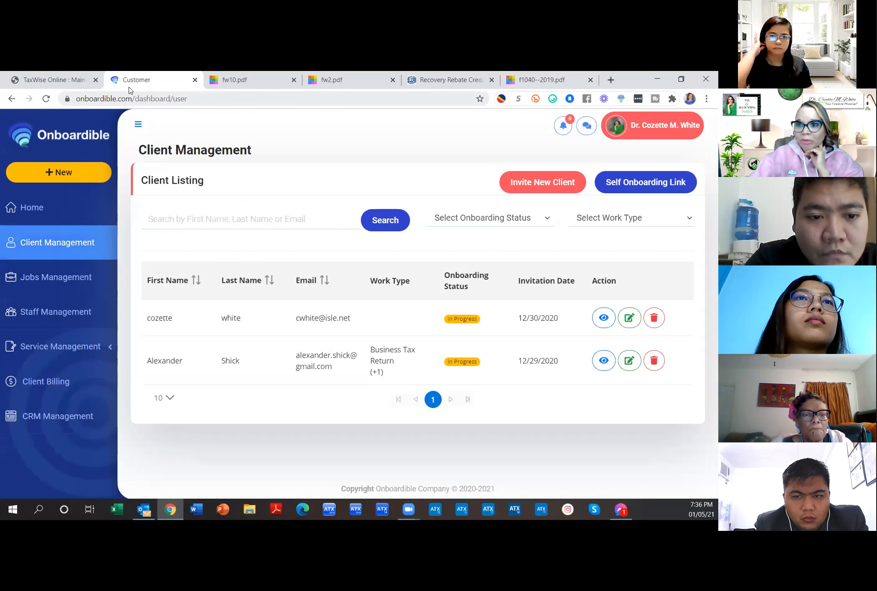
{"action": "left_click", "coordinate": [53, 81]}
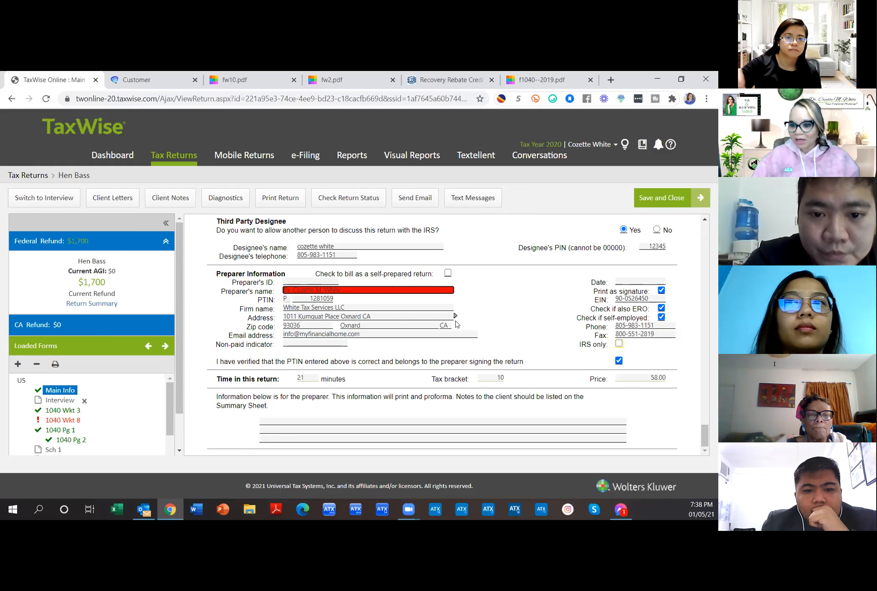
Step: Open 1040 Wkt 8, select its name and SSN header, and start a blank tab
{"action": "left_click", "coordinate": [63, 421]}
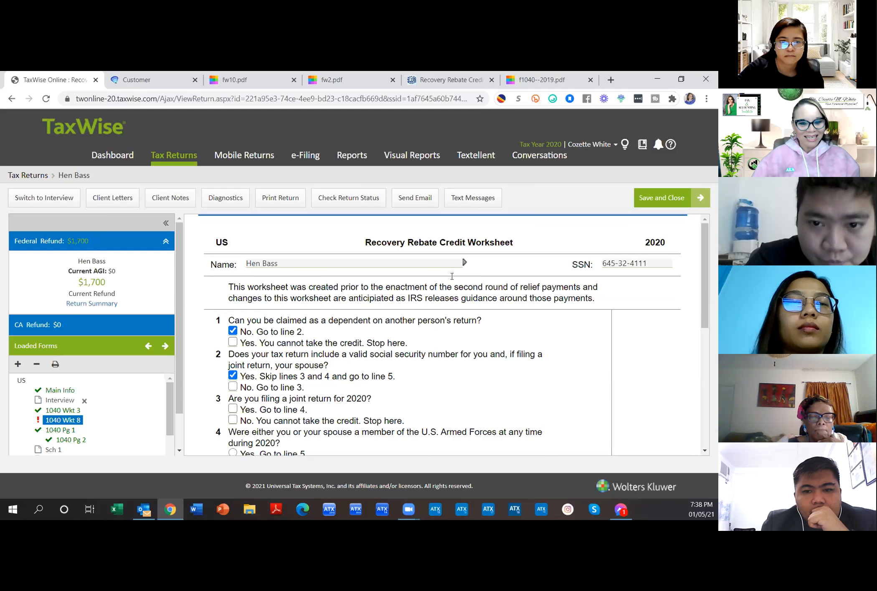
{"action": "left_click_drag", "start_coordinate": [357, 242], "coordinate": [514, 240]}
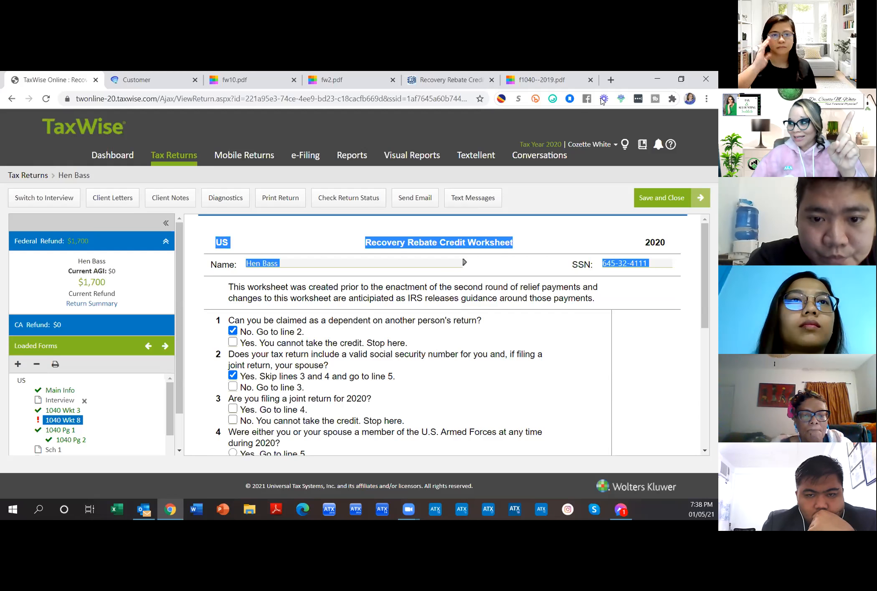
{"action": "left_click", "coordinate": [610, 80]}
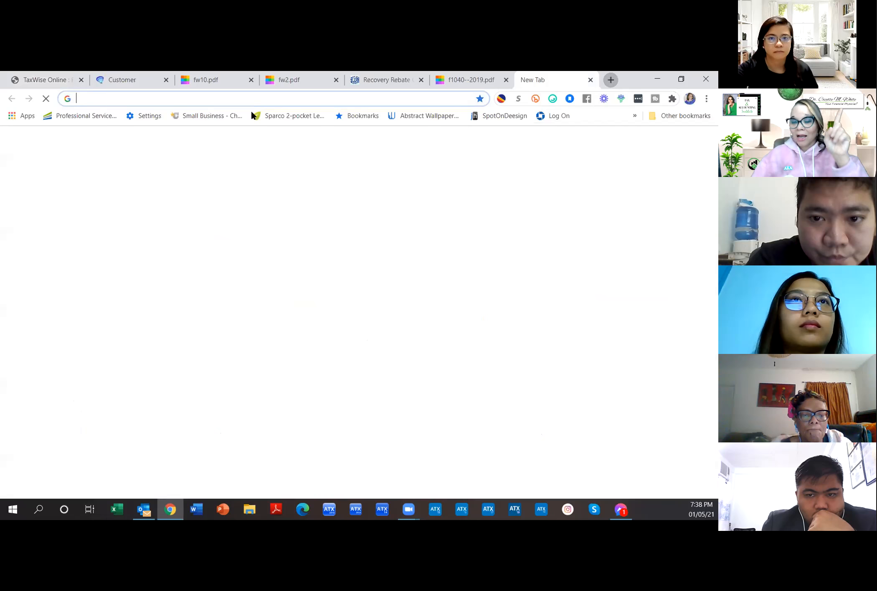
Step: Search Google for 'tax form 7202' and open the 2020 Instructions for Form 7202 PDF
{"action": "left_click", "coordinate": [124, 100]}
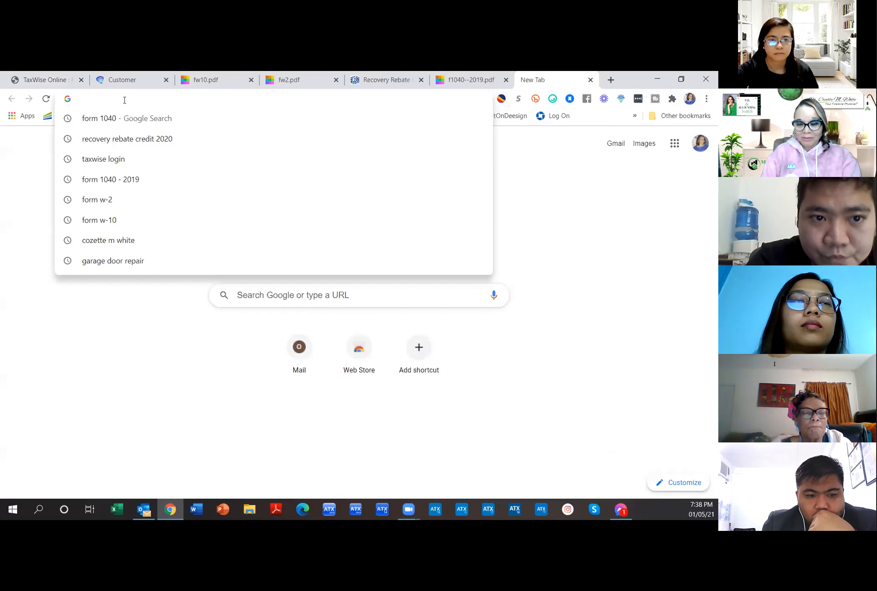
{"action": "type", "text": "ft"}
{"action": "key", "text": "BackSpace"}
{"action": "key", "text": "BackSpace"}
{"action": "type", "text": "tax form "}
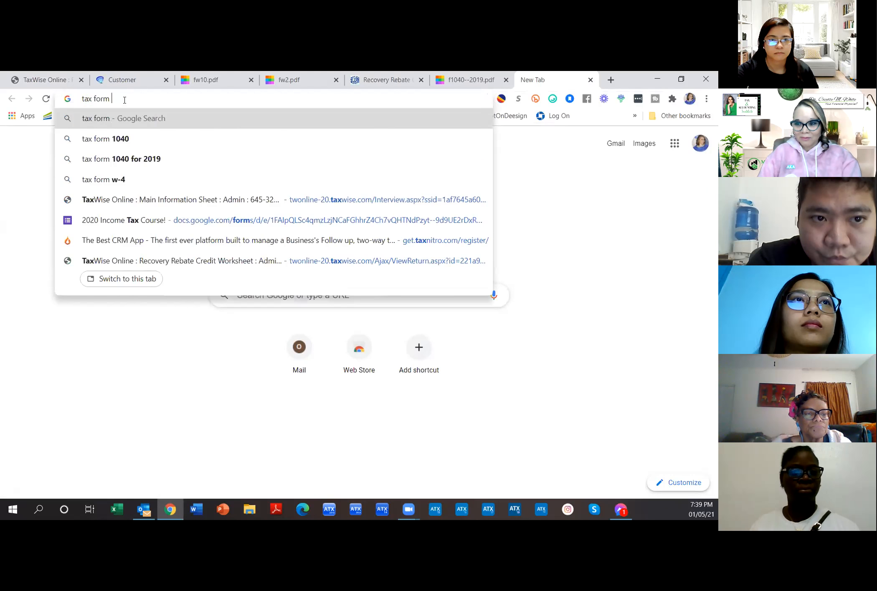
{"action": "type", "text": "7202"}
{"action": "key", "text": "Return"}
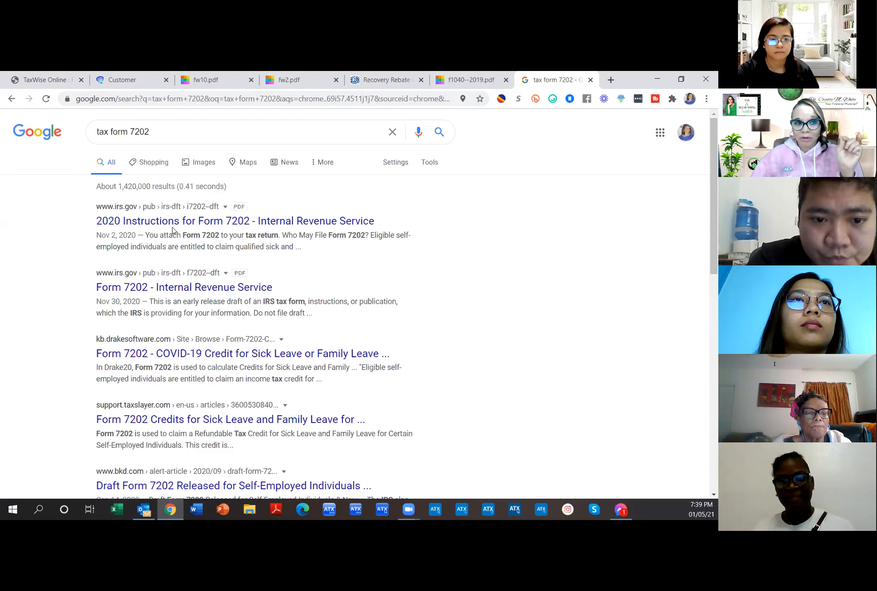
{"action": "left_click", "coordinate": [173, 220]}
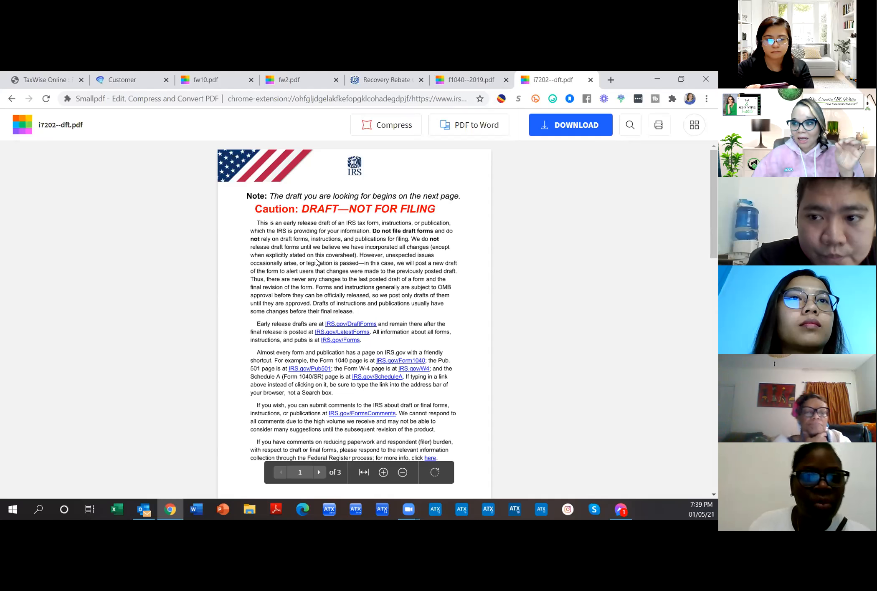
{"action": "scroll", "coordinate": [316, 262], "scroll_direction": "down", "scroll_amount": 4}
Step: On page 2, highlight the 'Instructions for Form 7202' heading and its self-employed subtitle
{"action": "scroll", "coordinate": [339, 340], "scroll_direction": "down", "scroll_amount": 1}
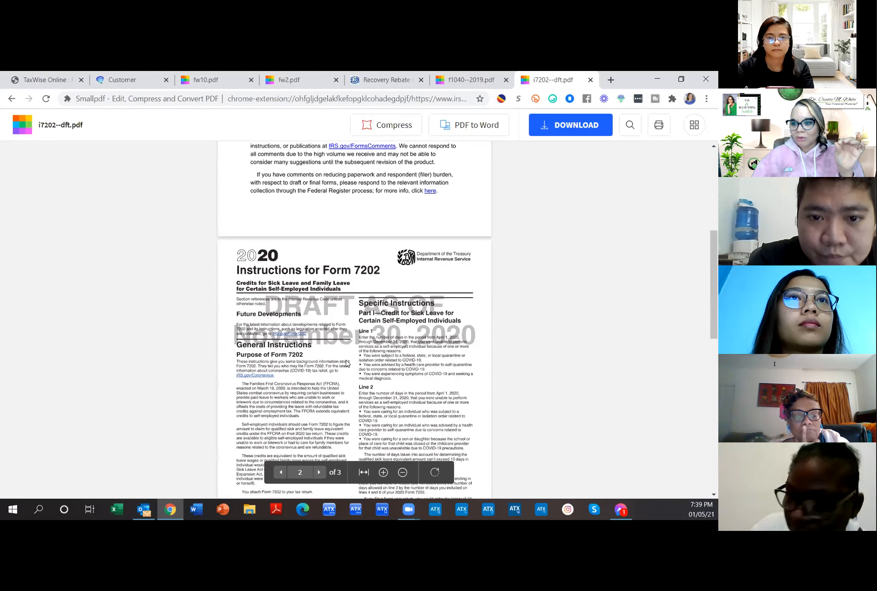
{"action": "scroll", "coordinate": [317, 339], "scroll_direction": "down", "scroll_amount": 2}
{"action": "scroll", "coordinate": [318, 339], "scroll_direction": "down", "scroll_amount": 9}
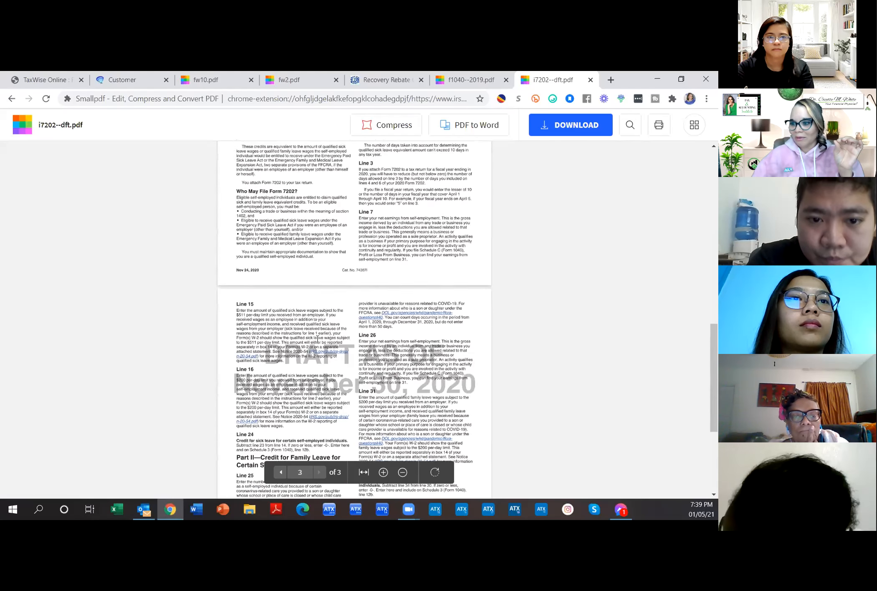
{"action": "scroll", "coordinate": [358, 317], "scroll_direction": "up", "scroll_amount": 12}
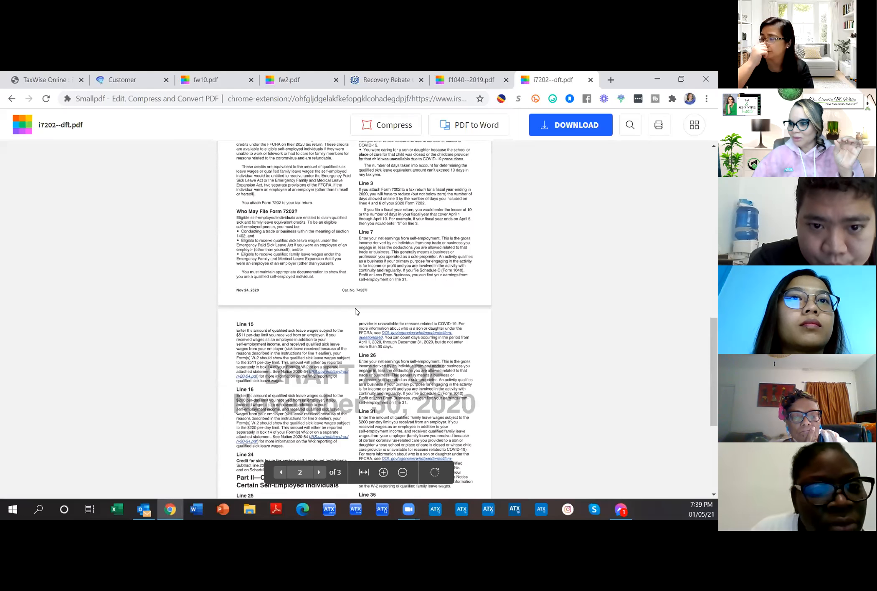
{"action": "left_click_drag", "start_coordinate": [237, 303], "coordinate": [380, 301]}
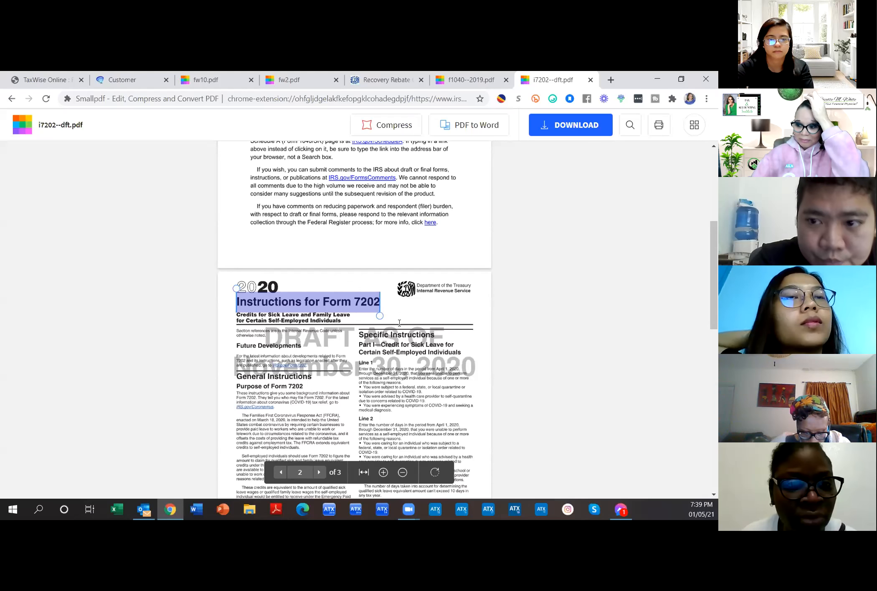
{"action": "left_click_drag", "start_coordinate": [348, 317], "coordinate": [236, 319]}
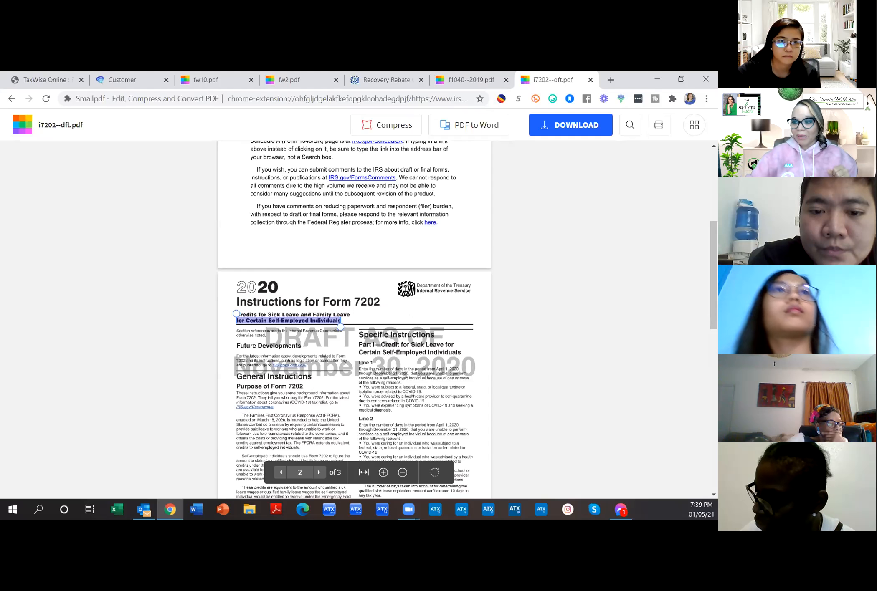
{"action": "scroll", "coordinate": [411, 318], "scroll_direction": "down", "scroll_amount": 8}
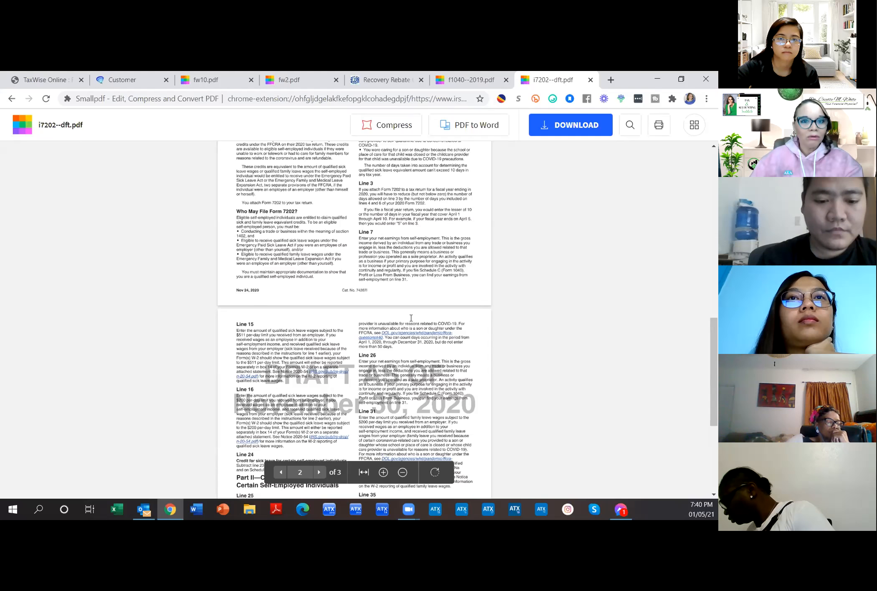
{"action": "scroll", "coordinate": [411, 318], "scroll_direction": "up", "scroll_amount": 15}
{"action": "scroll", "coordinate": [411, 318], "scroll_direction": "down", "scroll_amount": 6}
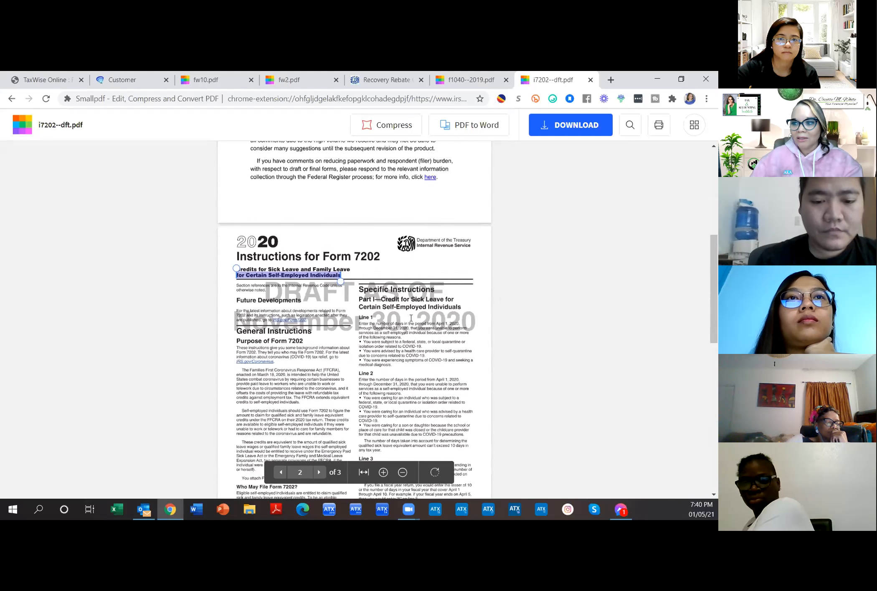
{"action": "scroll", "coordinate": [410, 318], "scroll_direction": "down", "scroll_amount": 15}
{"action": "scroll", "coordinate": [411, 318], "scroll_direction": "up", "scroll_amount": 20}
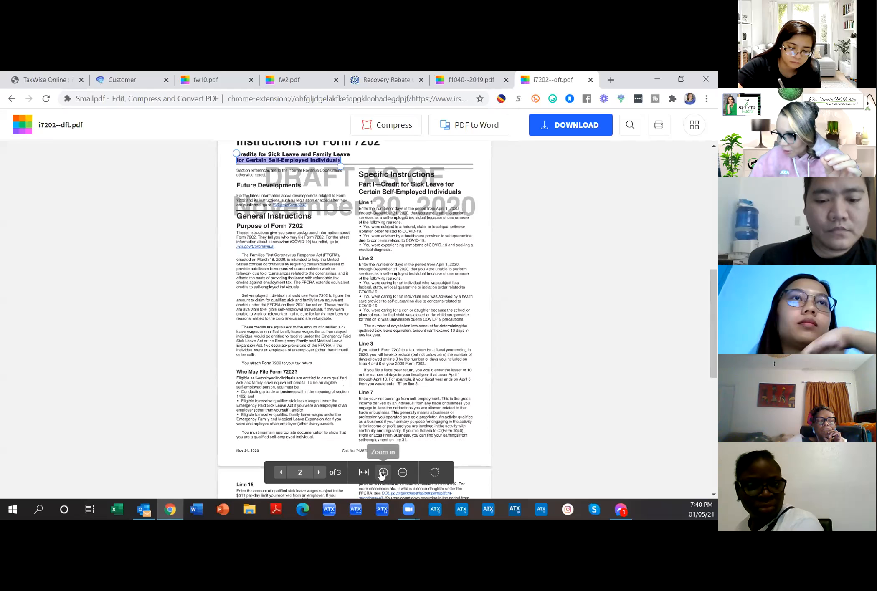
Step: Zoom in and highlight the son-or-daughter care bullet and the 10-day sick leave note
{"action": "left_click", "coordinate": [382, 472]}
{"action": "left_click", "coordinate": [382, 474]}
{"action": "left_click", "coordinate": [382, 474]}
{"action": "left_click", "coordinate": [381, 475]}
{"action": "scroll", "coordinate": [396, 357], "scroll_direction": "down", "scroll_amount": 3}
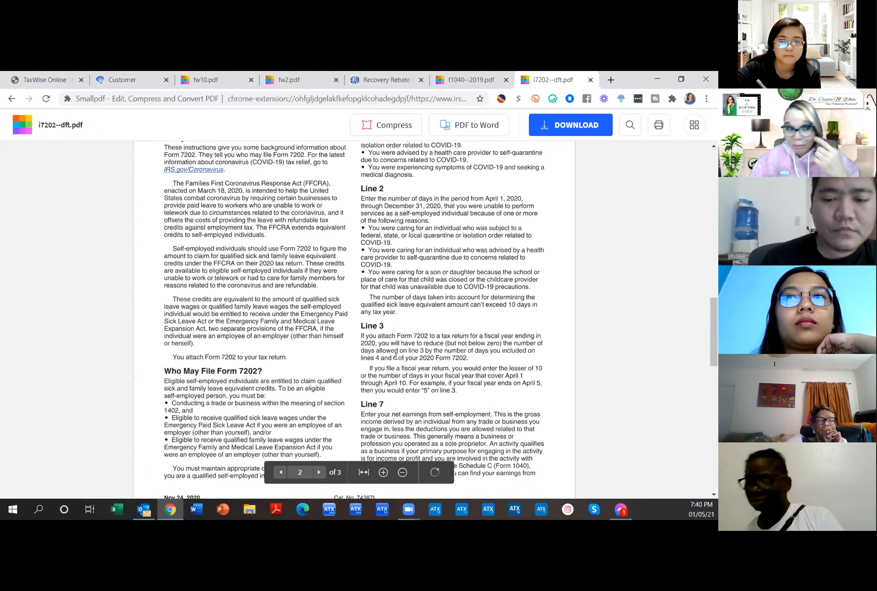
{"action": "left_click", "coordinate": [383, 473]}
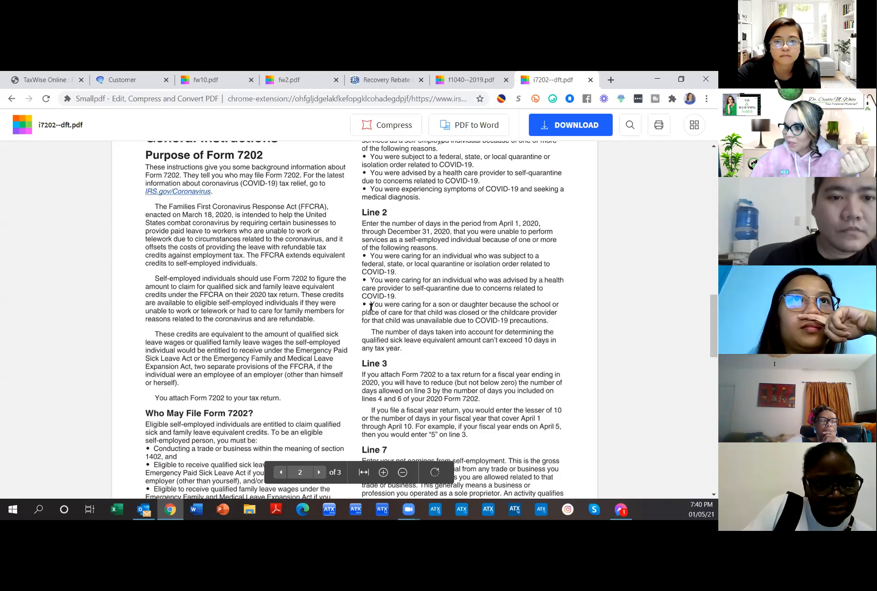
{"action": "left_click_drag", "start_coordinate": [370, 305], "coordinate": [559, 319]}
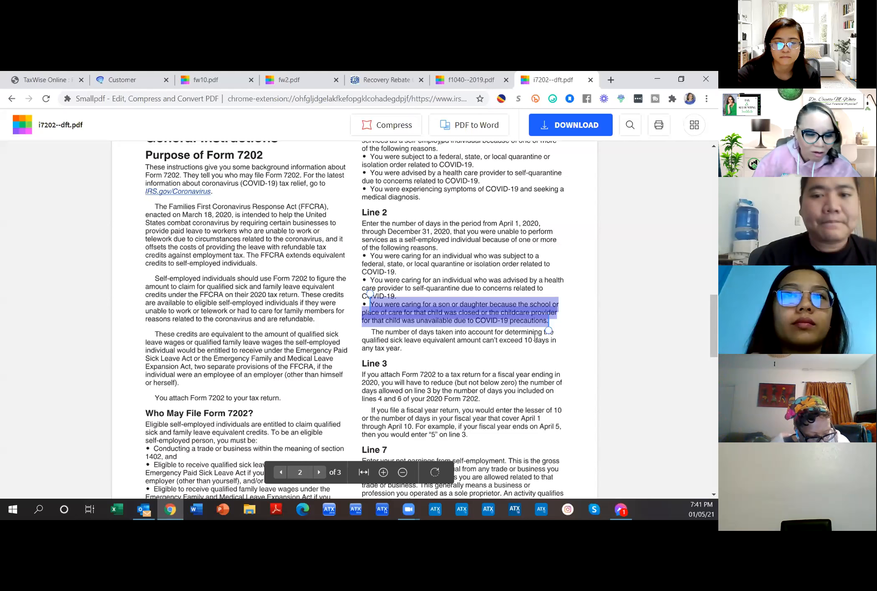
{"action": "left_click_drag", "start_coordinate": [369, 326], "coordinate": [549, 341]}
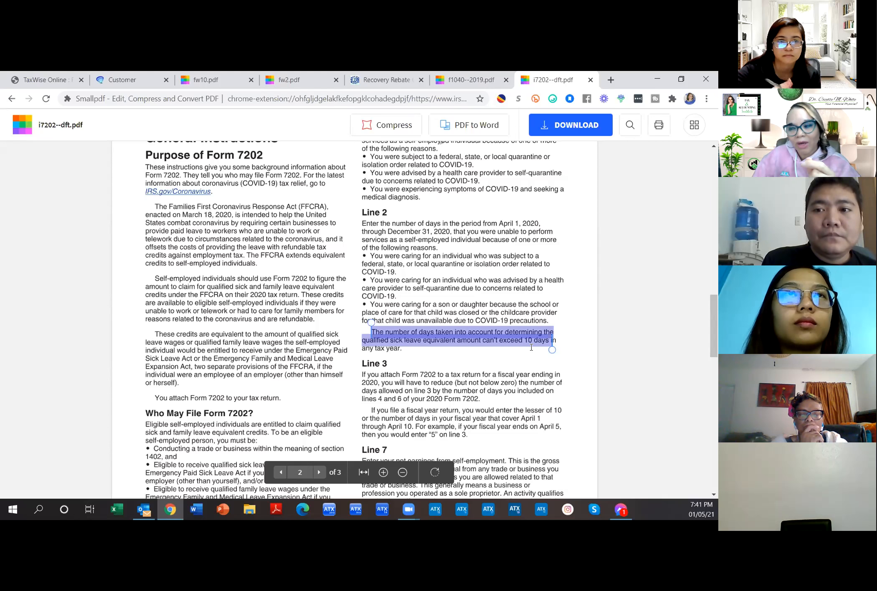
Step: Read through the rest of the Form 7202 instructions, then return to the TaxWise return
{"action": "scroll", "coordinate": [532, 347], "scroll_direction": "down", "scroll_amount": 1}
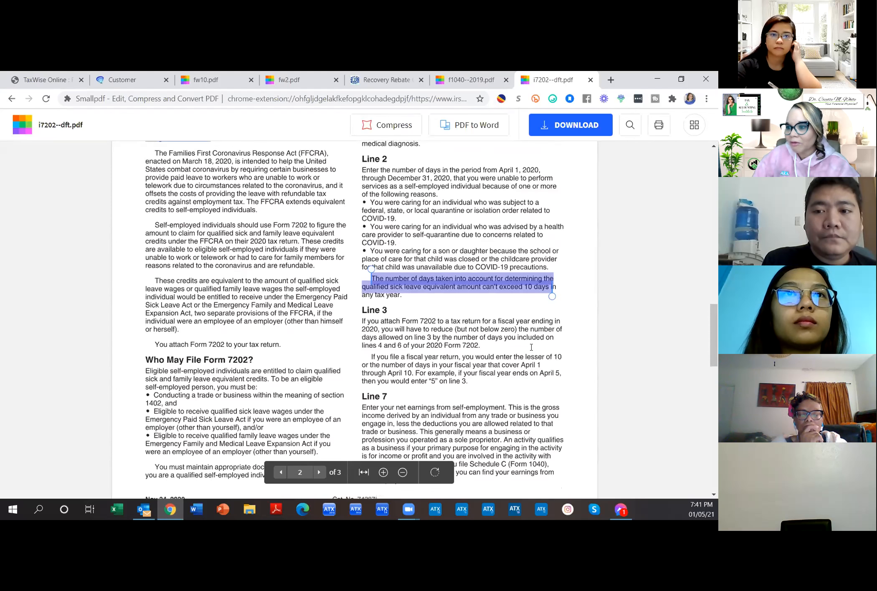
{"action": "scroll", "coordinate": [531, 348], "scroll_direction": "down", "scroll_amount": 1}
{"action": "left_click", "coordinate": [514, 271]}
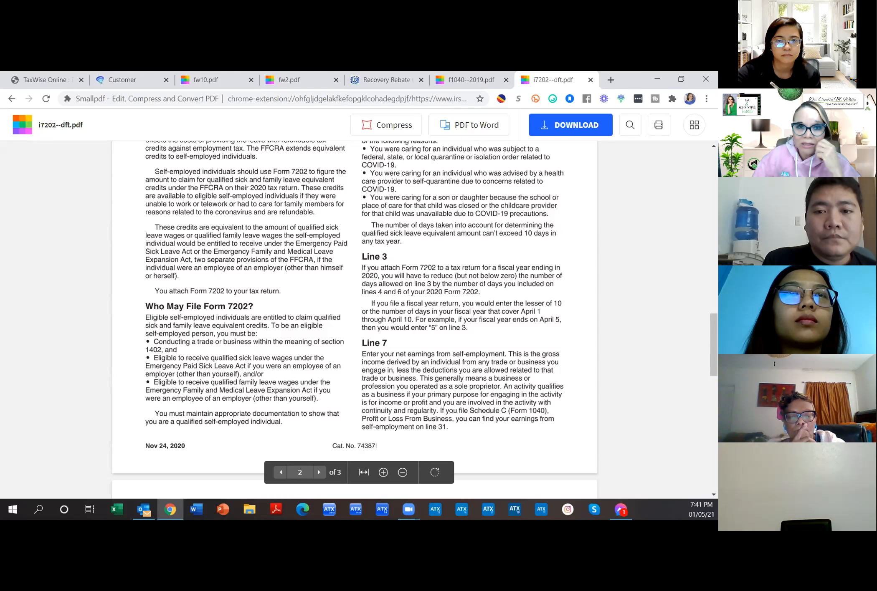
{"action": "scroll", "coordinate": [427, 272], "scroll_direction": "down", "scroll_amount": 3}
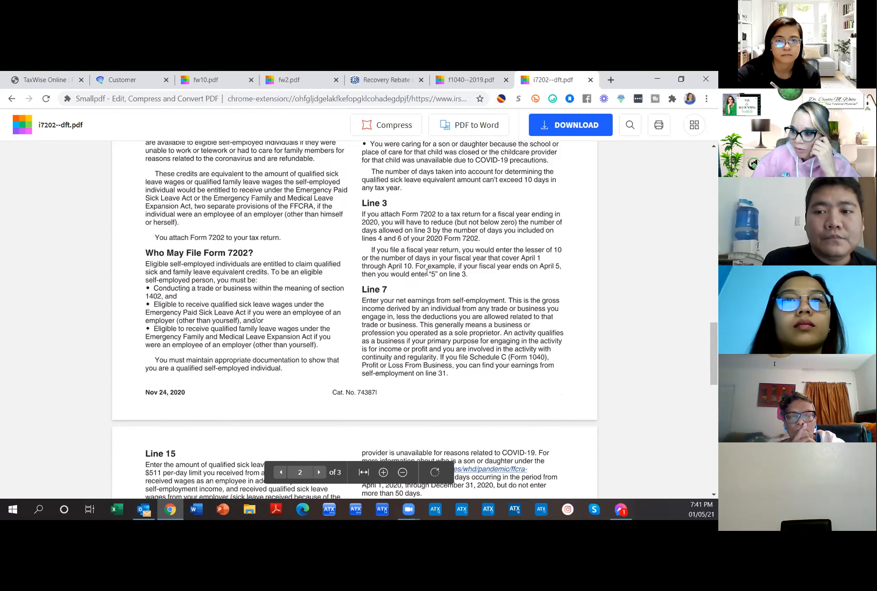
{"action": "scroll", "coordinate": [427, 272], "scroll_direction": "down", "scroll_amount": 3}
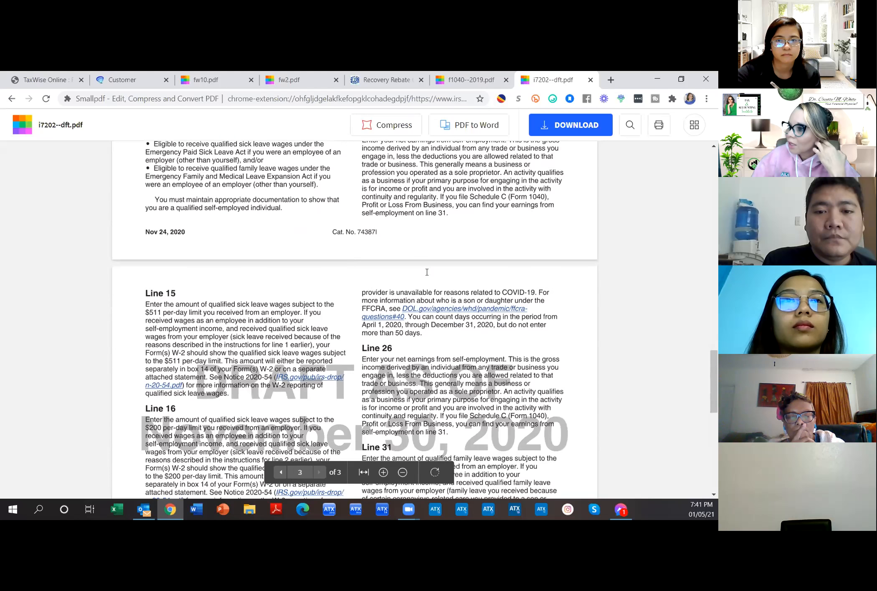
{"action": "scroll", "coordinate": [427, 273], "scroll_direction": "up", "scroll_amount": 7}
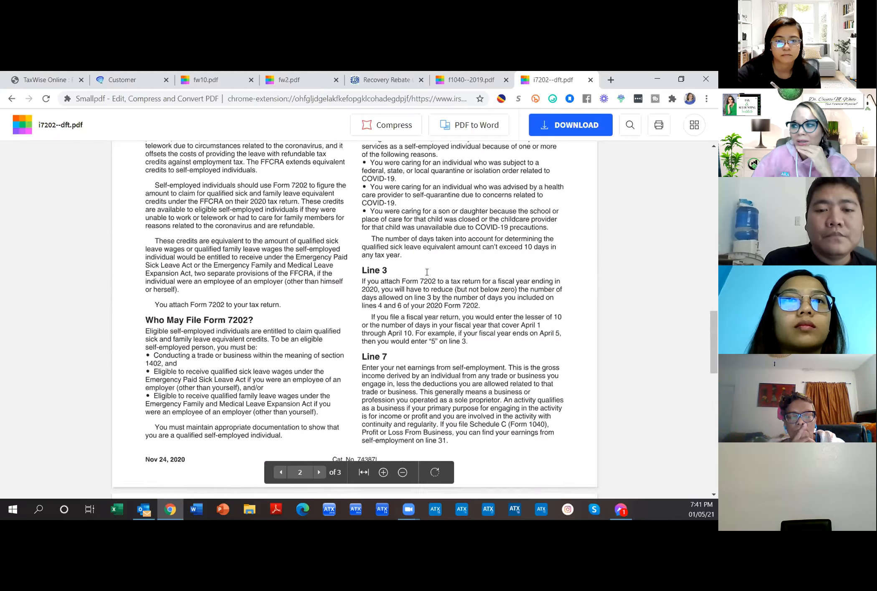
{"action": "scroll", "coordinate": [427, 272], "scroll_direction": "up", "scroll_amount": 3}
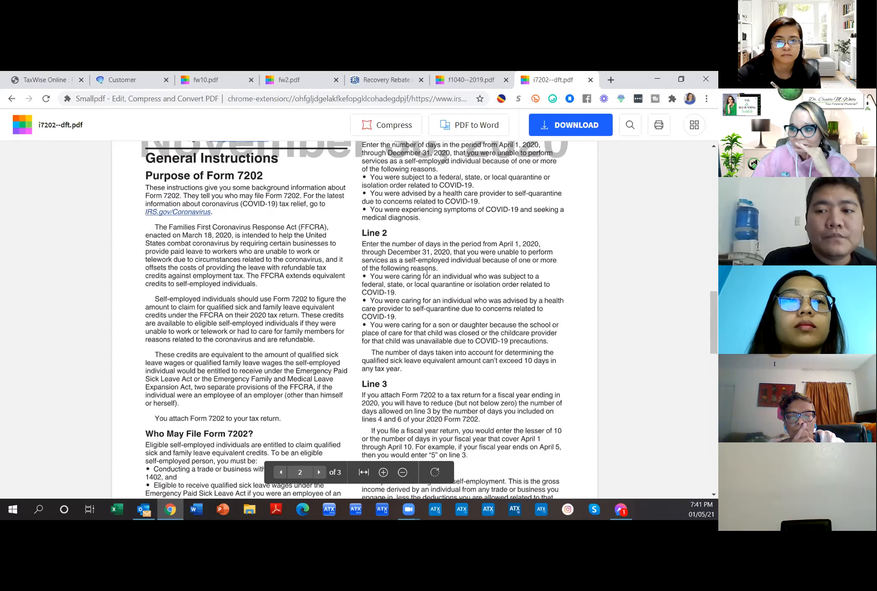
{"action": "scroll", "coordinate": [426, 272], "scroll_direction": "down", "scroll_amount": 3}
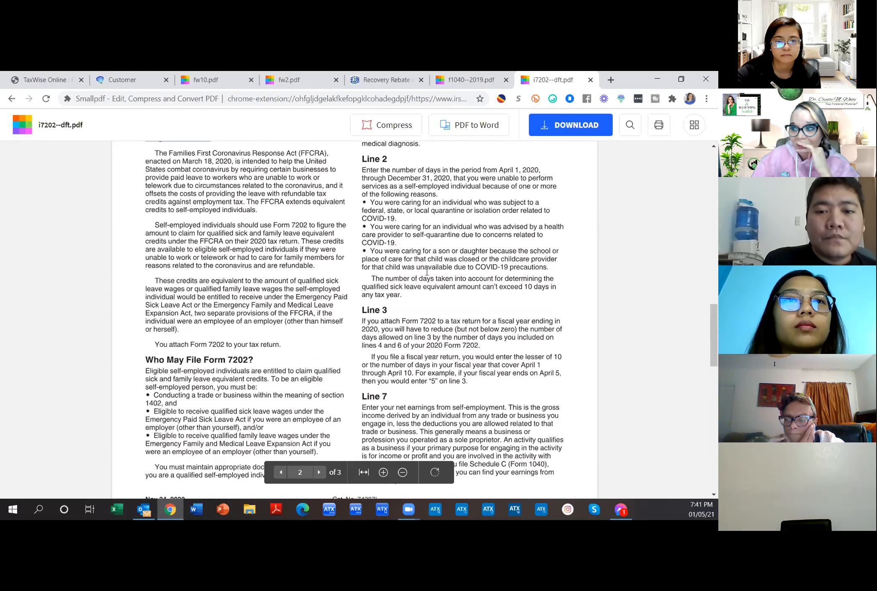
{"action": "scroll", "coordinate": [426, 272], "scroll_direction": "down", "scroll_amount": 2}
{"action": "scroll", "coordinate": [427, 272], "scroll_direction": "down", "scroll_amount": 1}
{"action": "scroll", "coordinate": [427, 272], "scroll_direction": "up", "scroll_amount": 1}
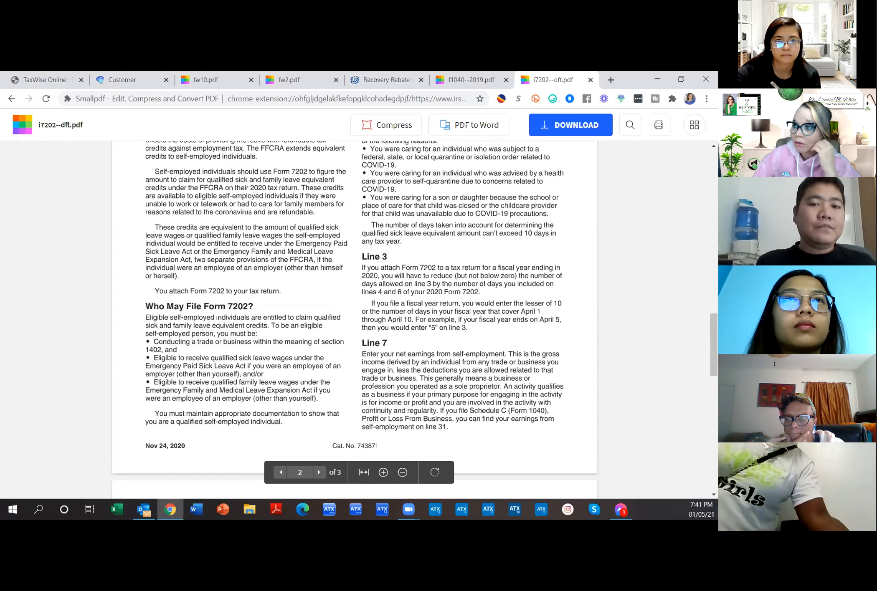
{"action": "scroll", "coordinate": [427, 273], "scroll_direction": "up", "scroll_amount": 8}
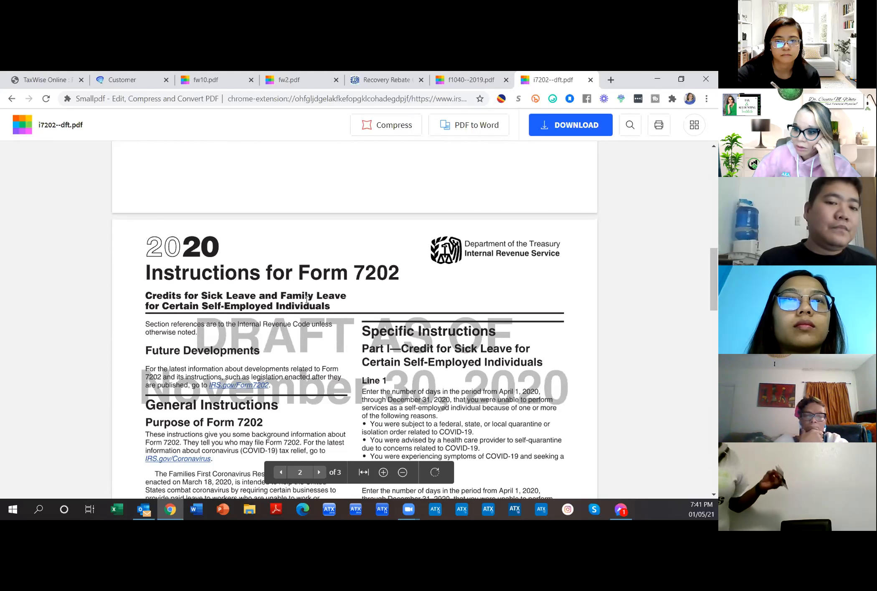
{"action": "left_click", "coordinate": [44, 80]}
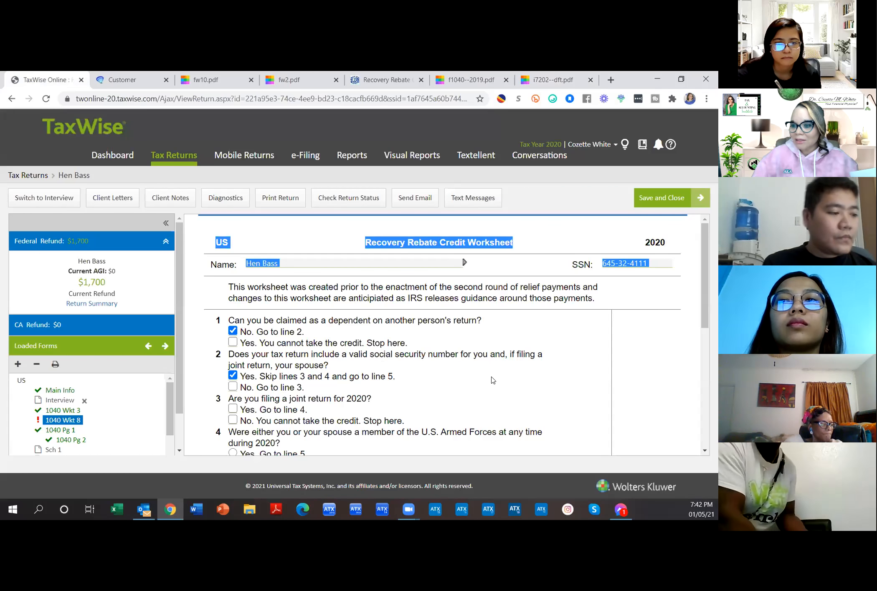
Step: Answer No on worksheet line 3 (joint return), which brings up the Calculated Entry notice
{"action": "scroll", "coordinate": [492, 380], "scroll_direction": "down", "scroll_amount": 1}
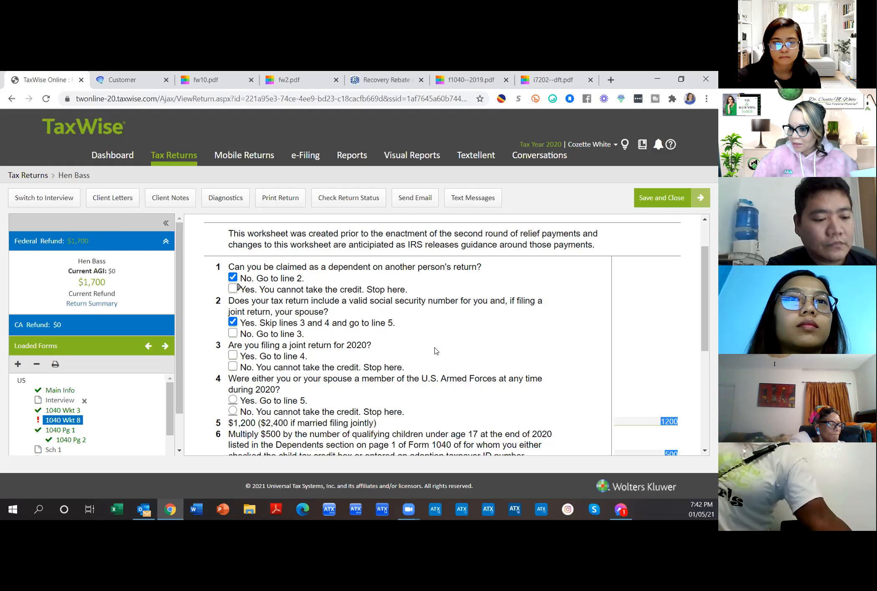
{"action": "scroll", "coordinate": [435, 351], "scroll_direction": "up", "scroll_amount": 2}
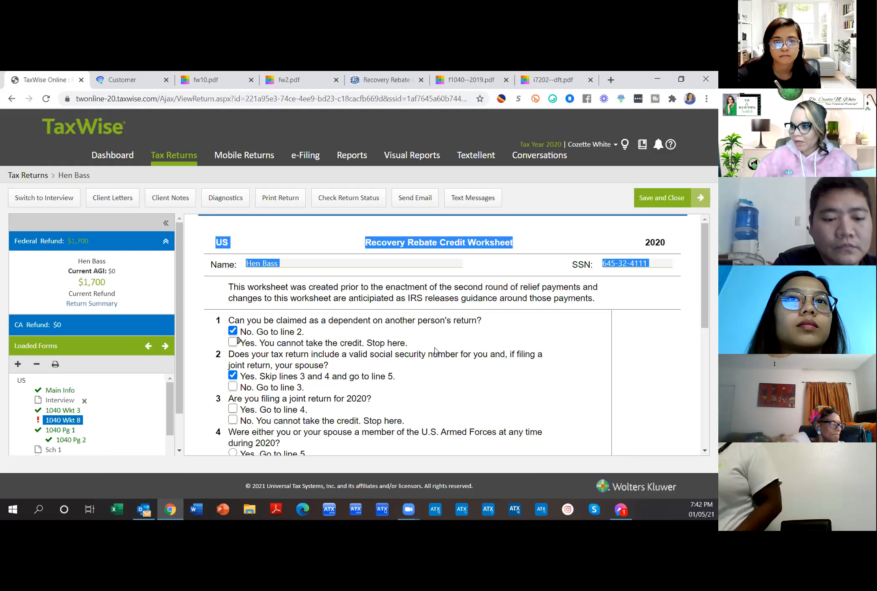
{"action": "scroll", "coordinate": [434, 351], "scroll_direction": "down", "scroll_amount": 2}
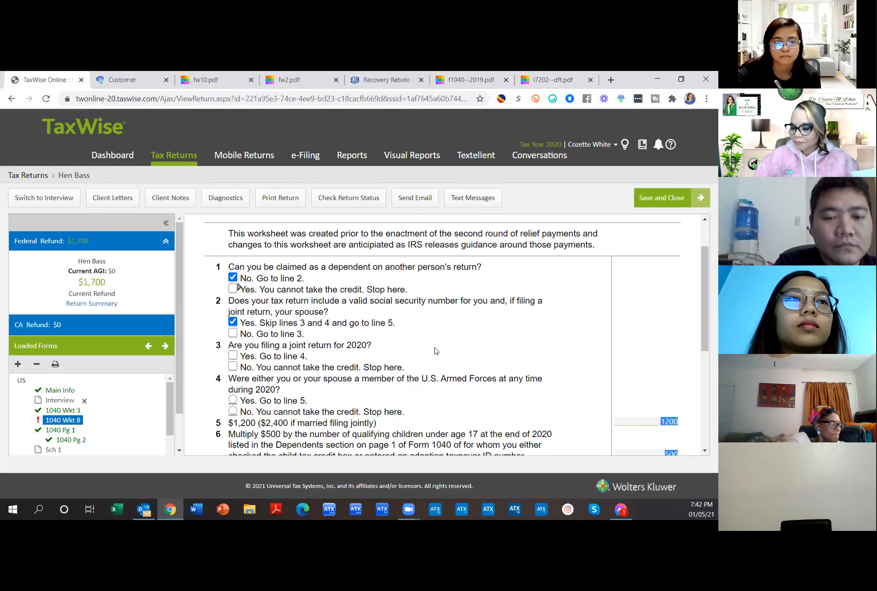
{"action": "scroll", "coordinate": [435, 351], "scroll_direction": "down", "scroll_amount": 2}
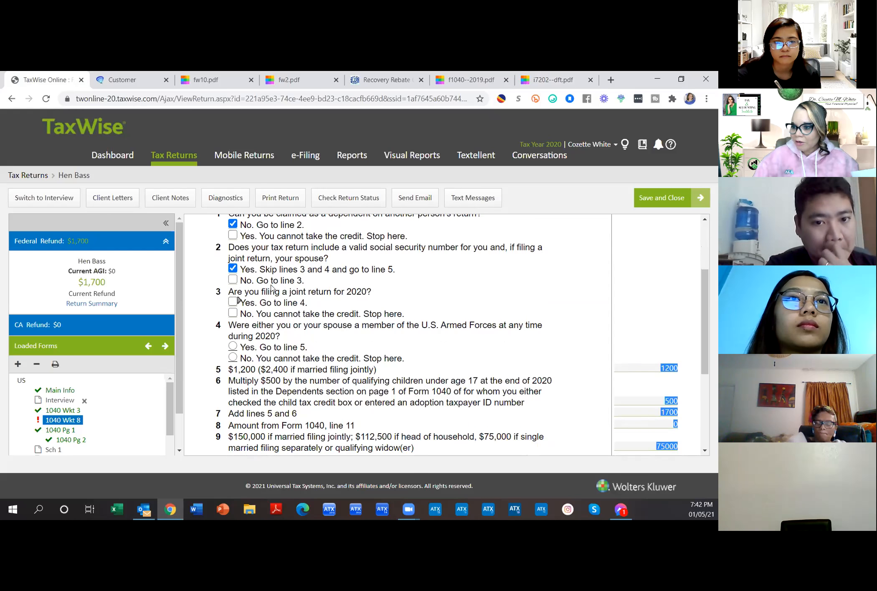
{"action": "left_click", "coordinate": [234, 313]}
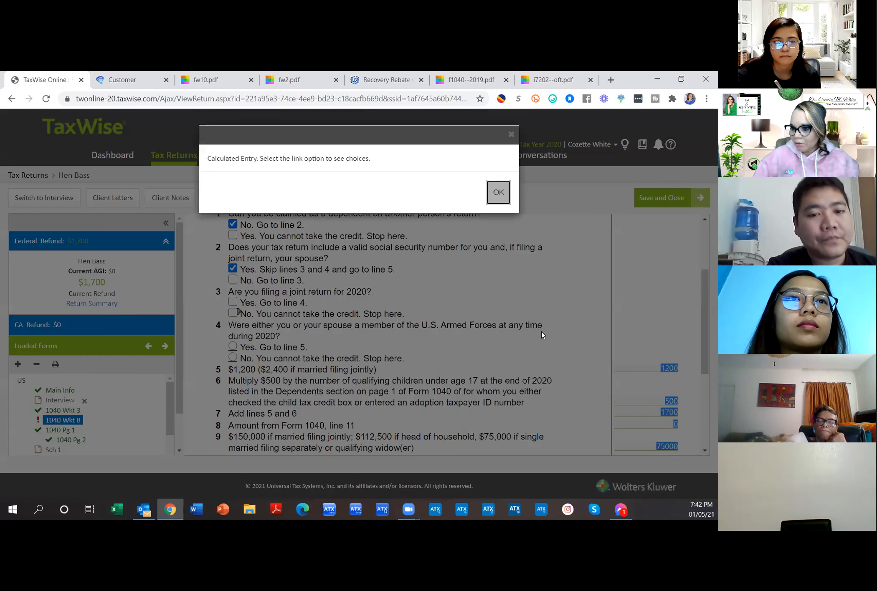
Step: Dismiss the line 3 calculated-entry notice and scroll down to the 1700 recovery rebate credit on line 14
{"action": "left_click", "coordinate": [498, 192]}
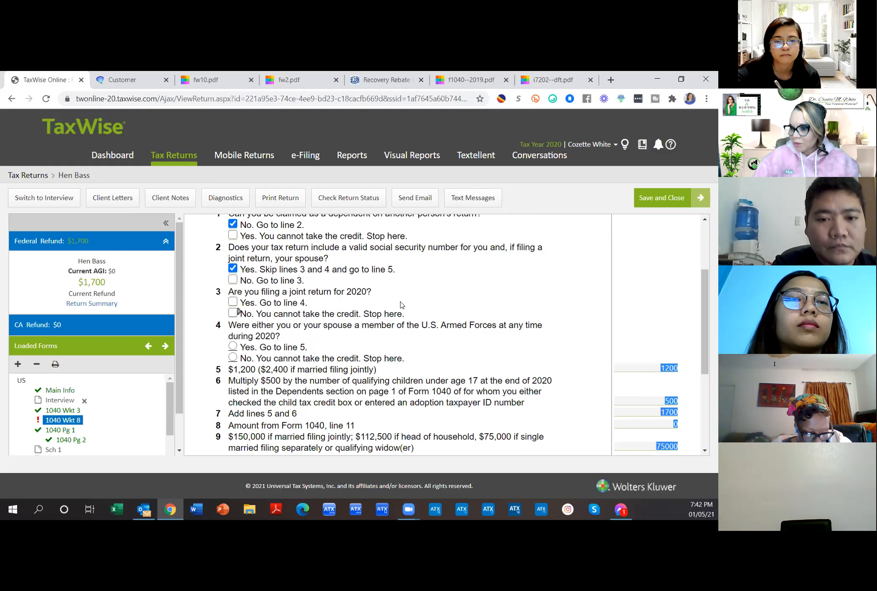
{"action": "scroll", "coordinate": [401, 305], "scroll_direction": "up", "scroll_amount": 1}
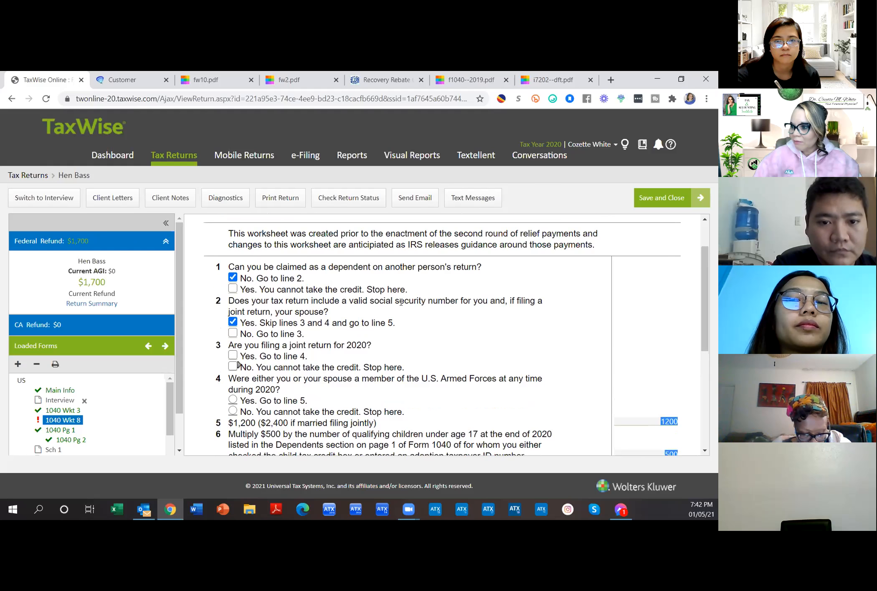
{"action": "left_click", "coordinate": [233, 366]}
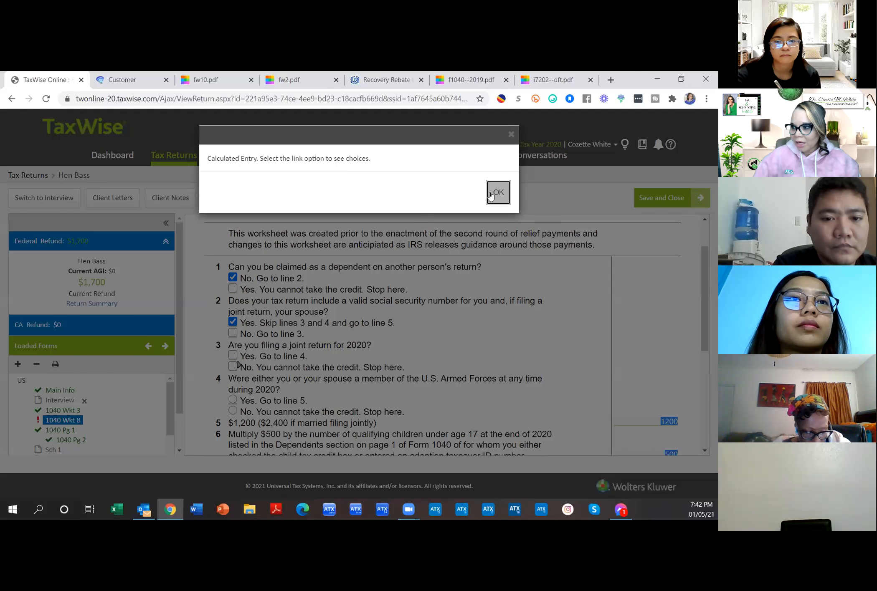
{"action": "left_click", "coordinate": [498, 192]}
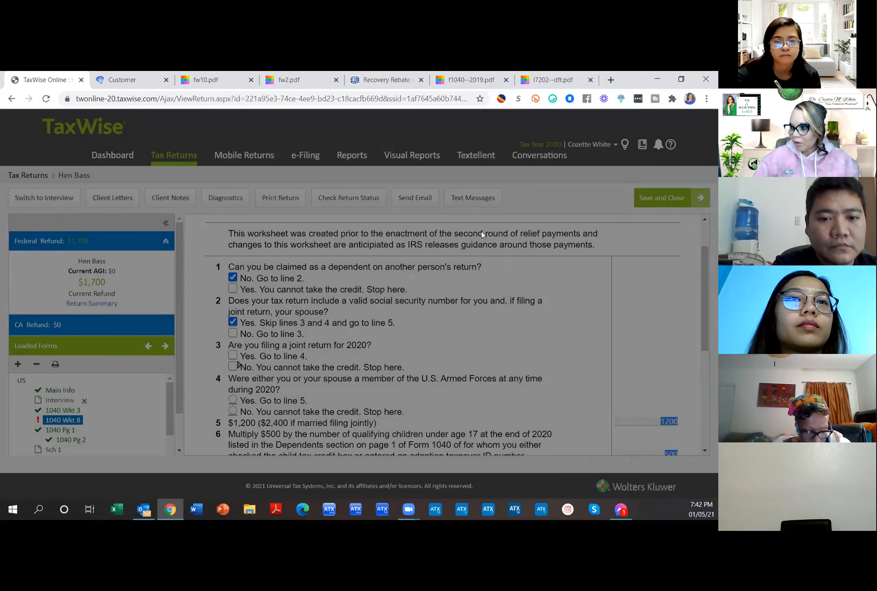
{"action": "scroll", "coordinate": [477, 339], "scroll_direction": "down", "scroll_amount": 1}
{"action": "scroll", "coordinate": [476, 337], "scroll_direction": "down", "scroll_amount": 1}
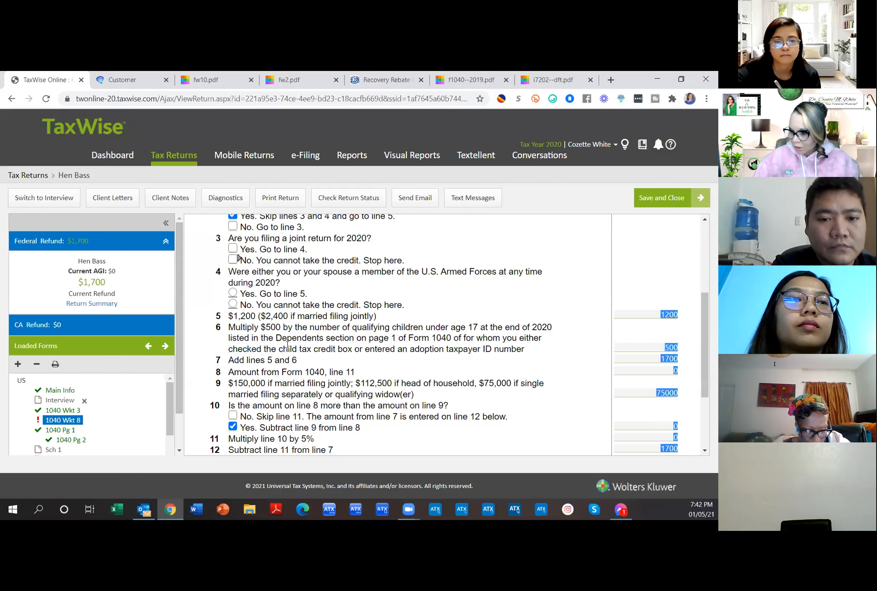
{"action": "scroll", "coordinate": [522, 318], "scroll_direction": "down", "scroll_amount": 2}
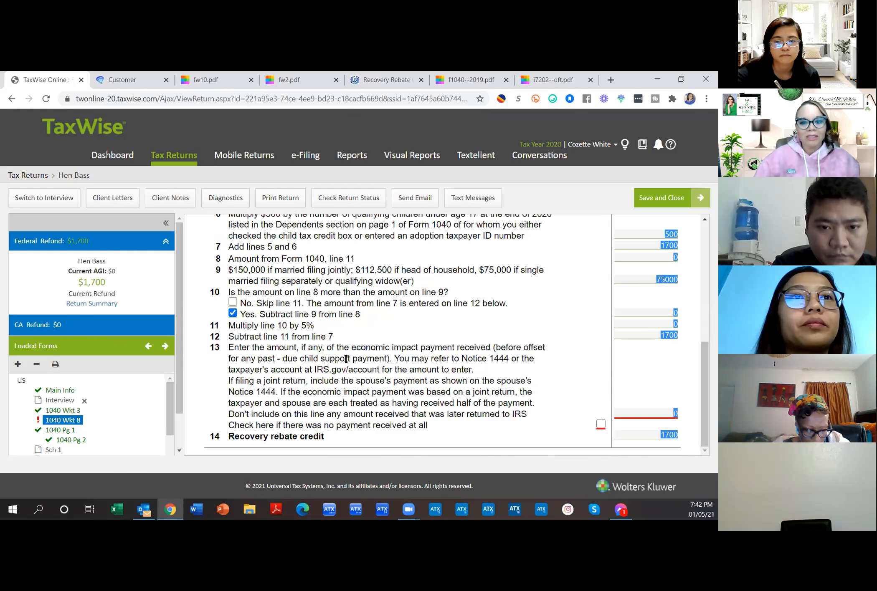
Step: Enter 1200 as the line 13 economic impact payment, leaving the no-payment checkbox cleared
{"action": "left_click_drag", "start_coordinate": [228, 391], "coordinate": [274, 392]}
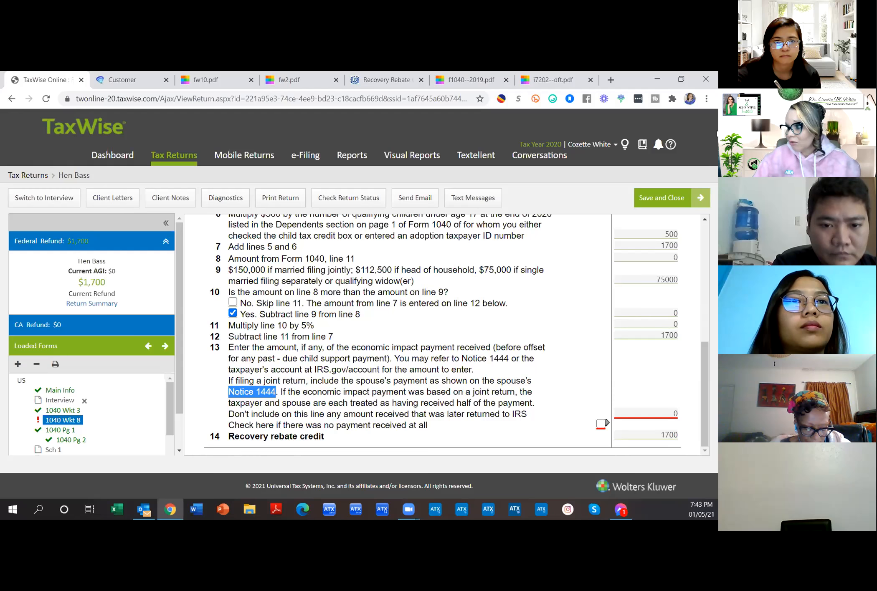
{"action": "scroll", "coordinate": [662, 334], "scroll_direction": "up", "scroll_amount": 3}
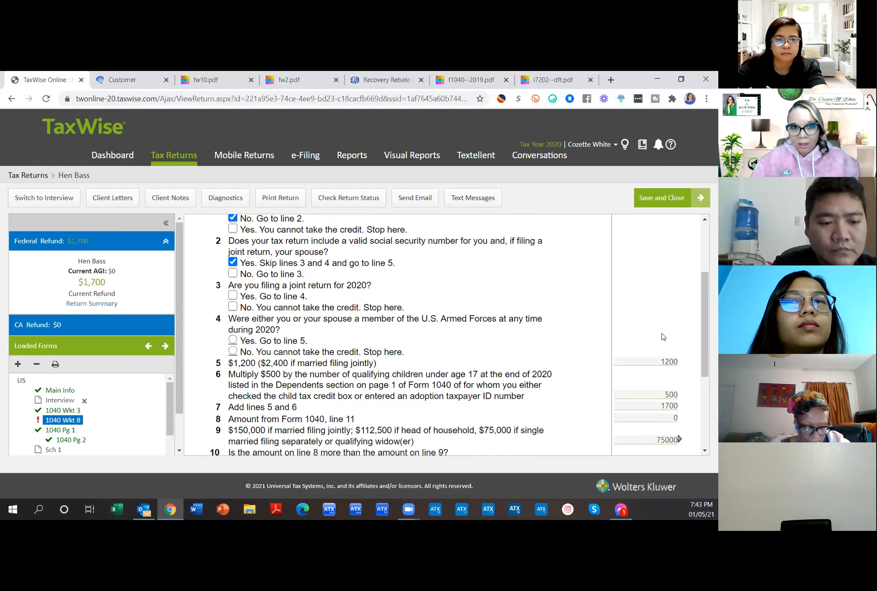
{"action": "scroll", "coordinate": [662, 337], "scroll_direction": "down", "scroll_amount": 4}
{"action": "left_click", "coordinate": [653, 411]}
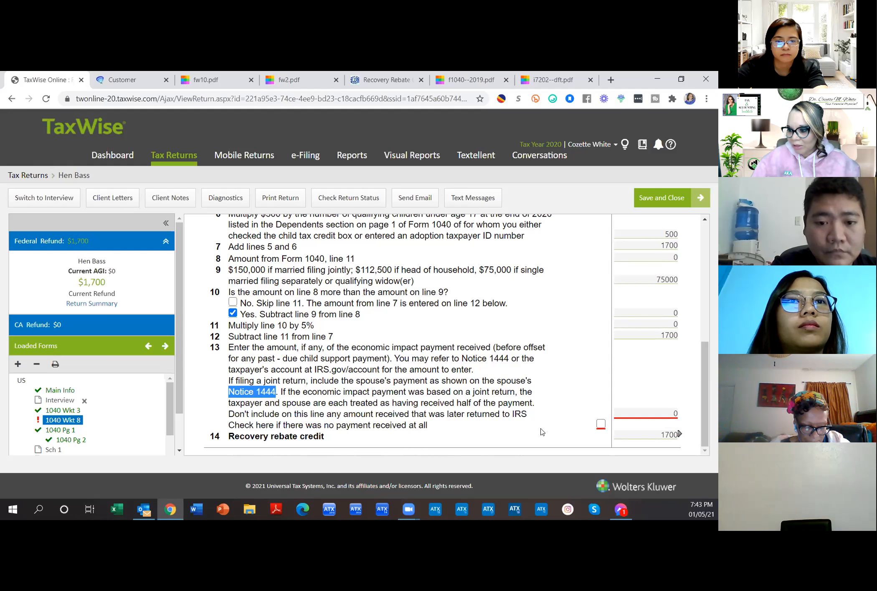
{"action": "left_click", "coordinate": [600, 424]}
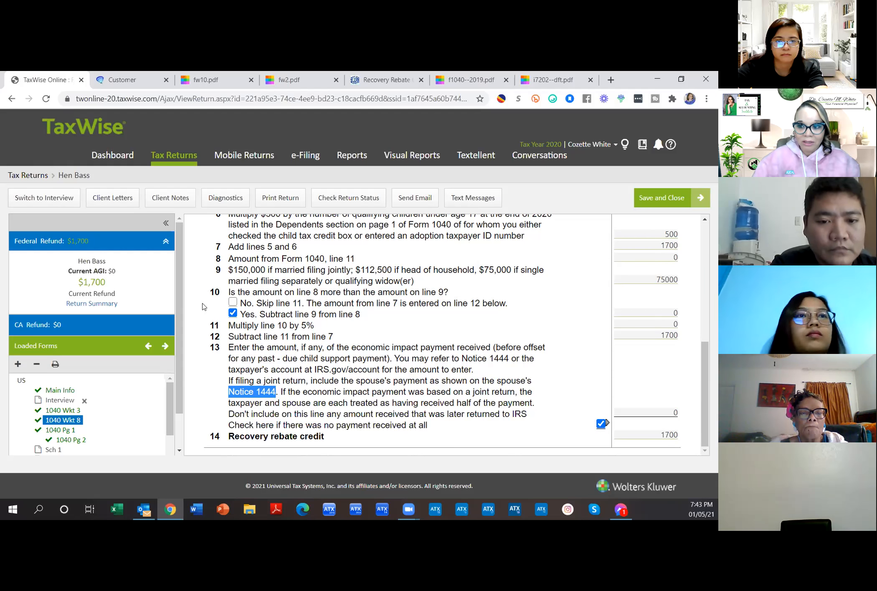
{"action": "left_click", "coordinate": [663, 436]}
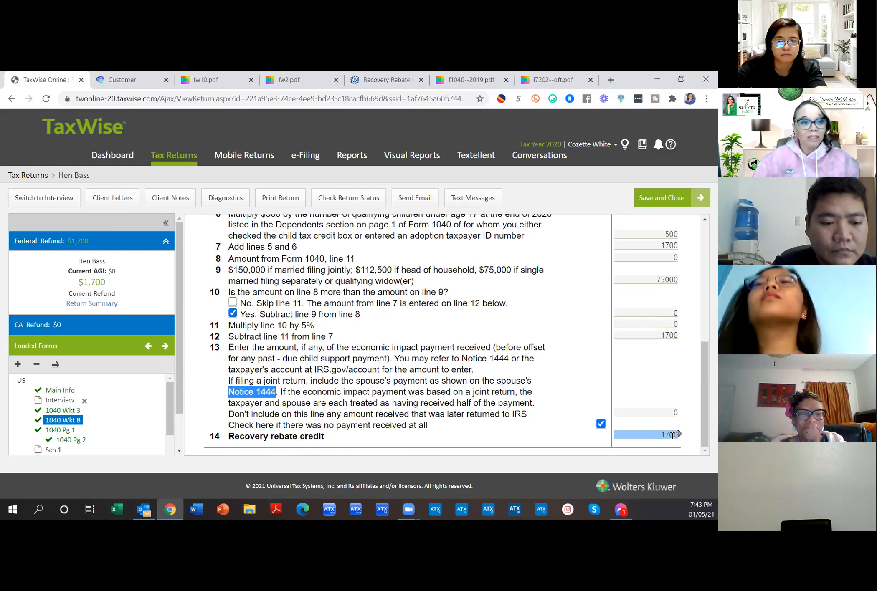
{"action": "left_click", "coordinate": [600, 424]}
{"action": "left_click", "coordinate": [640, 412]}
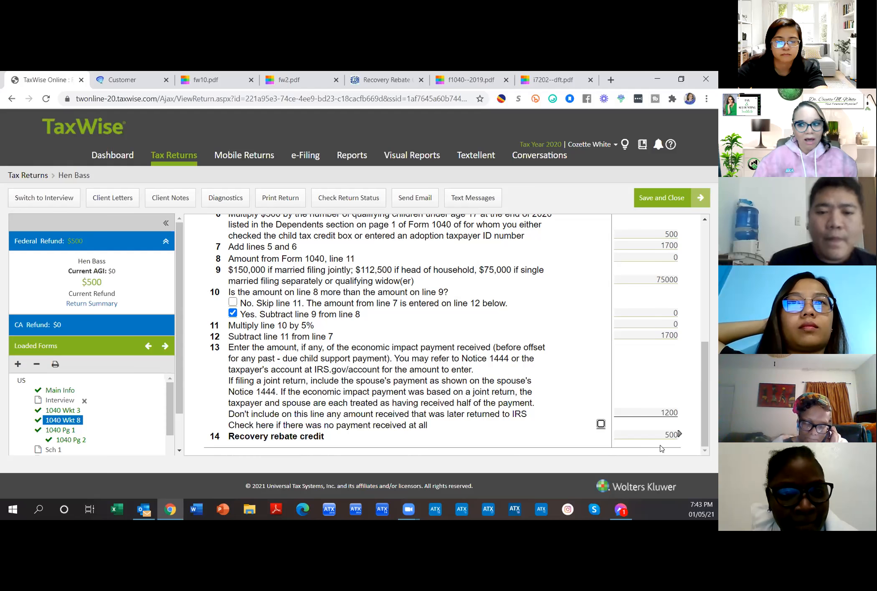
Step: Check that the federal refund has dropped to $500
{"action": "left_click_drag", "start_coordinate": [69, 242], "coordinate": [91, 246]}
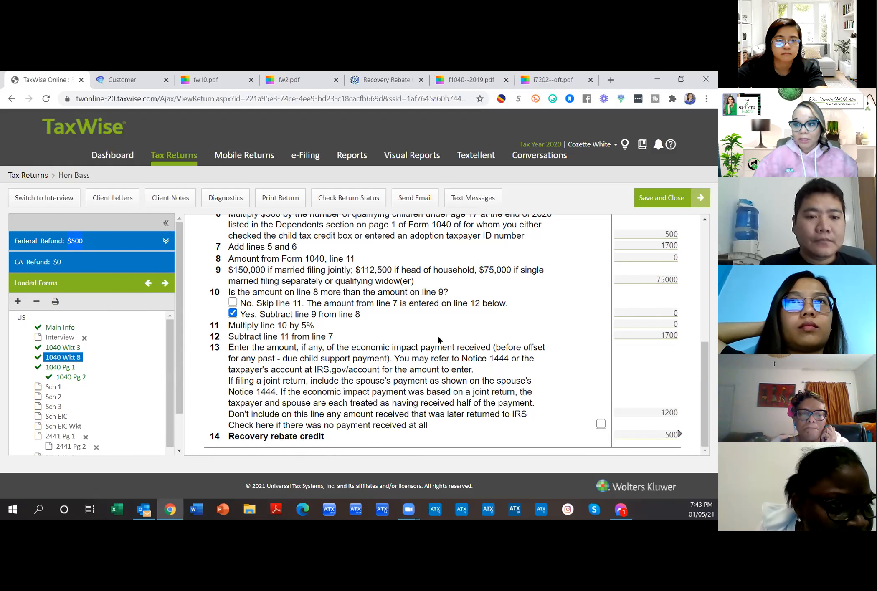
{"action": "scroll", "coordinate": [438, 339], "scroll_direction": "up", "scroll_amount": 10}
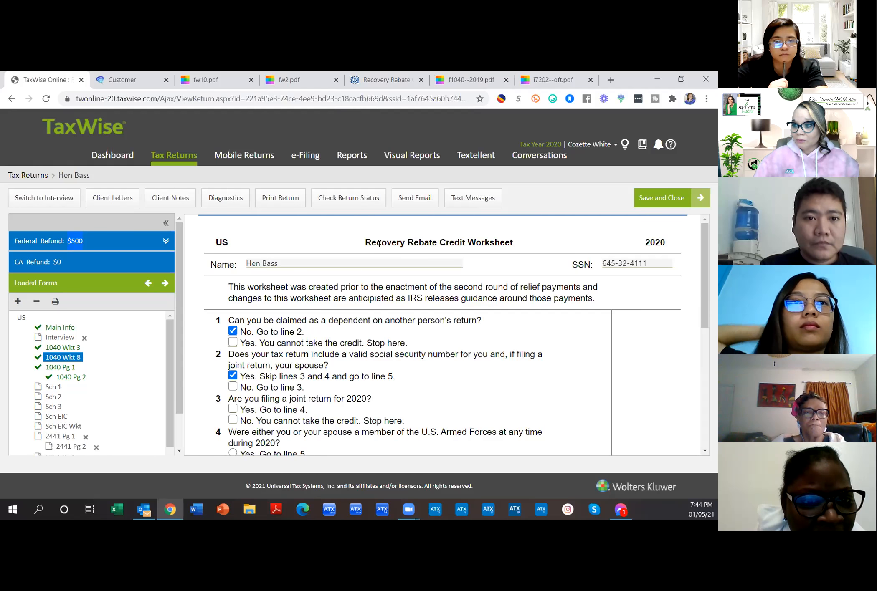
{"action": "scroll", "coordinate": [464, 319], "scroll_direction": "down", "scroll_amount": 6}
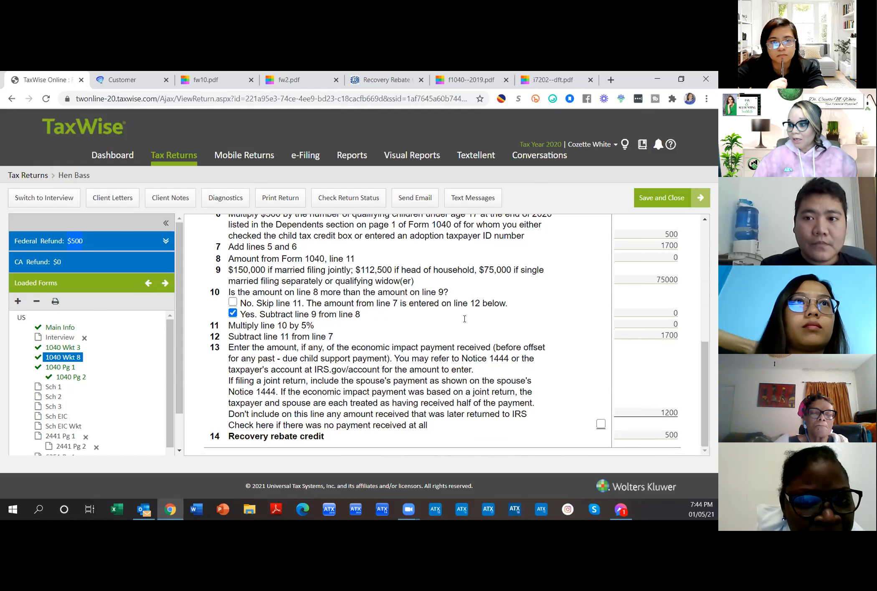
{"action": "left_click", "coordinate": [387, 80]}
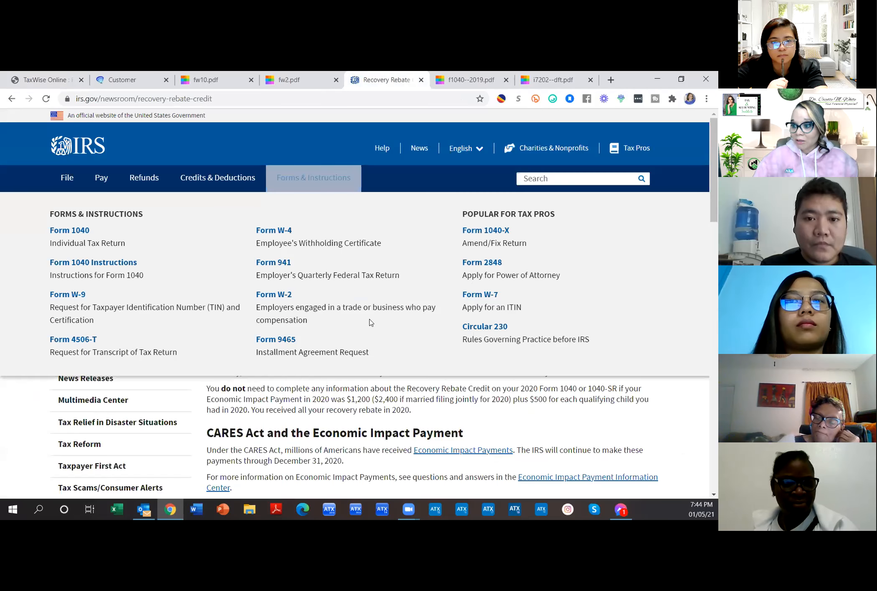
{"action": "scroll", "coordinate": [393, 359], "scroll_direction": "down", "scroll_amount": 1}
{"action": "left_click_drag", "start_coordinate": [204, 376], "coordinate": [263, 378]}
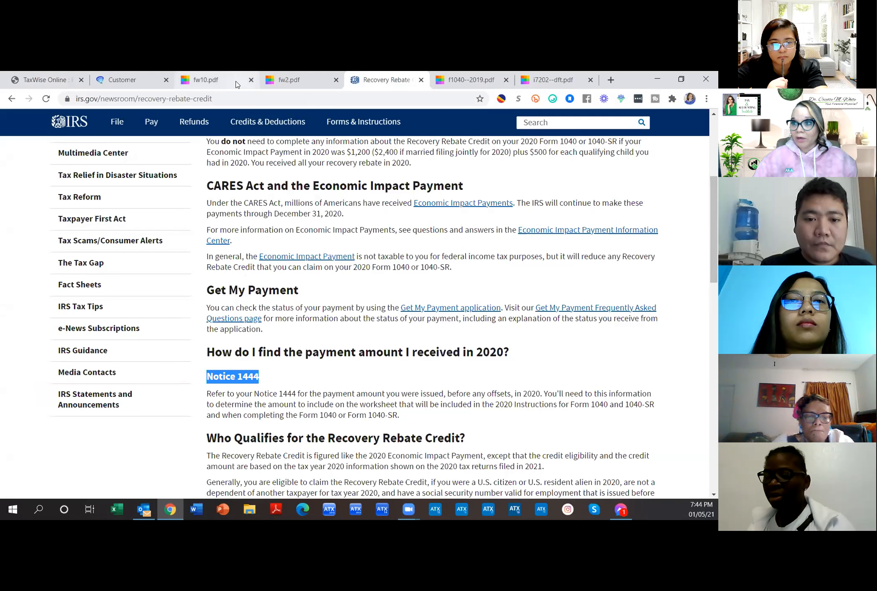
{"action": "left_click", "coordinate": [61, 82]}
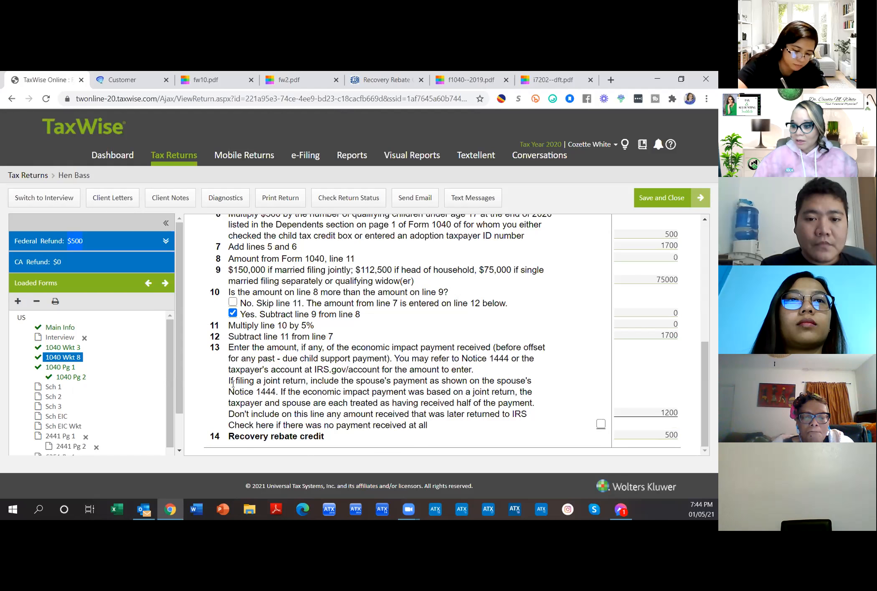
Step: Review line 13's 1200 payment and the 500 credit, then scroll the Loaded Forms list toward FCPS
{"action": "left_click_drag", "start_coordinate": [235, 393], "coordinate": [274, 391]}
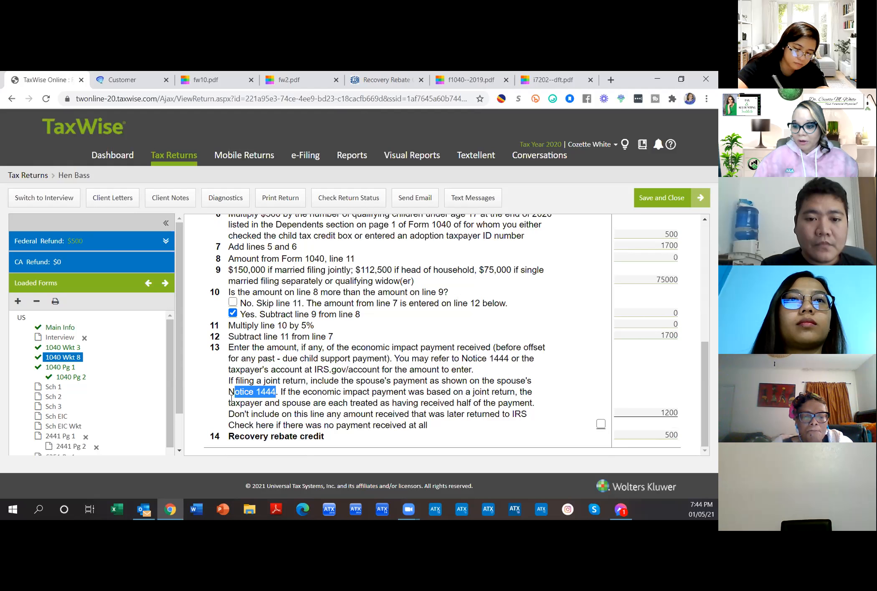
{"action": "left_click_drag", "start_coordinate": [230, 392], "coordinate": [276, 392]}
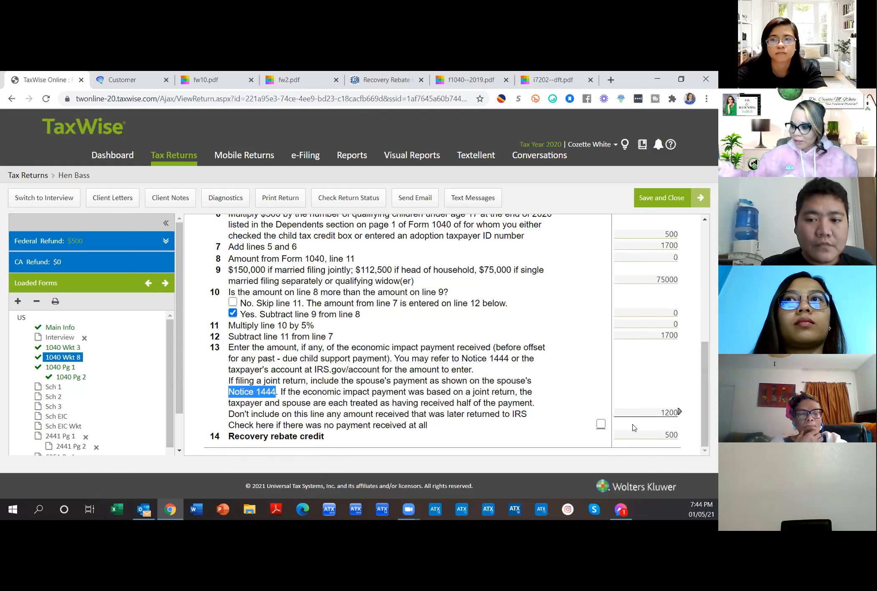
{"action": "scroll", "coordinate": [102, 368], "scroll_direction": "down", "scroll_amount": 1}
{"action": "scroll", "coordinate": [102, 369], "scroll_direction": "down", "scroll_amount": 2}
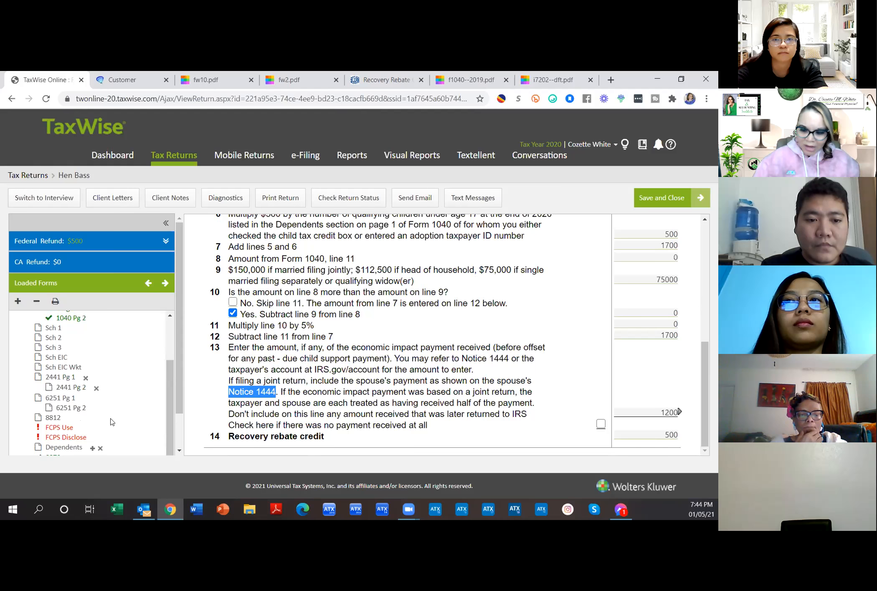
{"action": "scroll", "coordinate": [110, 424], "scroll_direction": "down", "scroll_amount": 1}
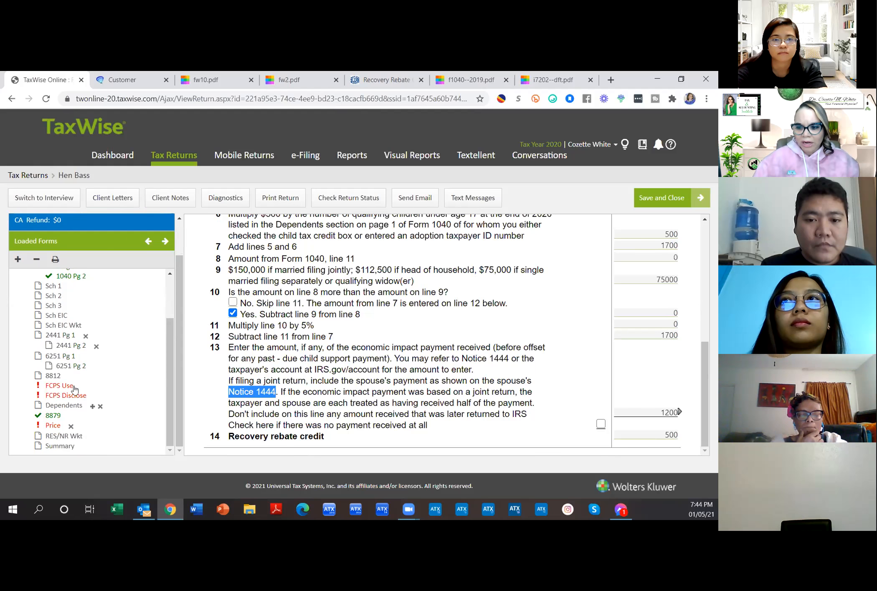
Step: Open the FCPS Use consent form and scroll through its Granted and Denied sections
{"action": "left_click", "coordinate": [65, 386]}
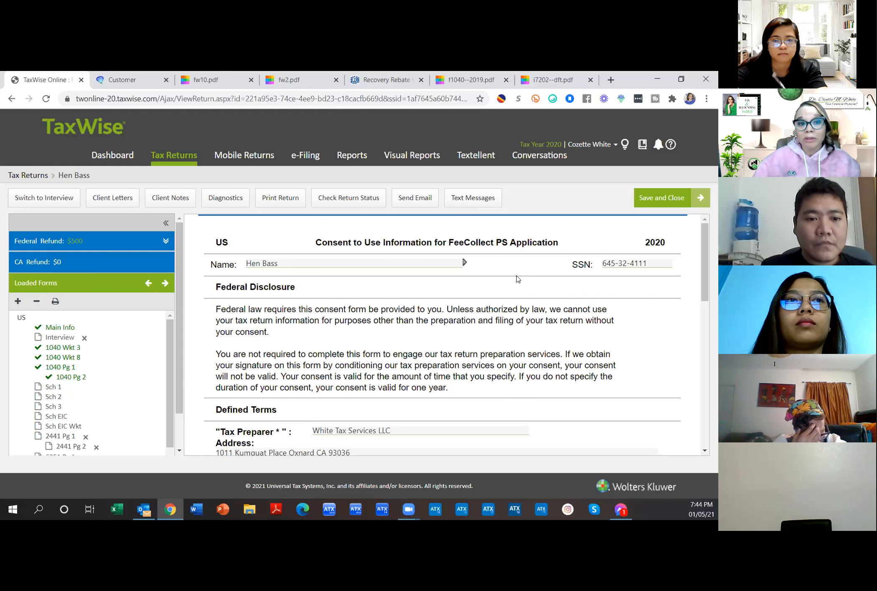
{"action": "scroll", "coordinate": [518, 279], "scroll_direction": "down", "scroll_amount": 10}
{"action": "scroll", "coordinate": [517, 279], "scroll_direction": "down", "scroll_amount": 1}
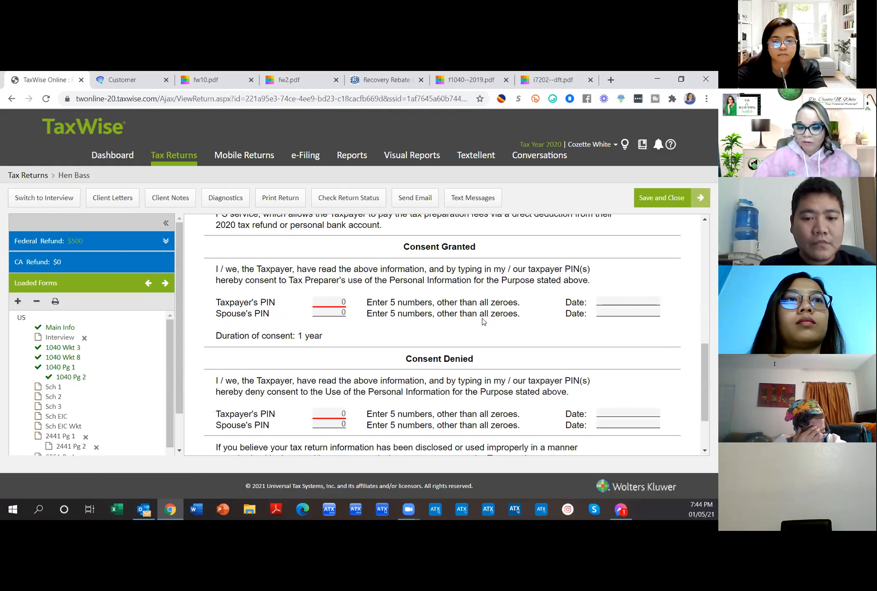
{"action": "scroll", "coordinate": [484, 321], "scroll_direction": "down", "scroll_amount": 2}
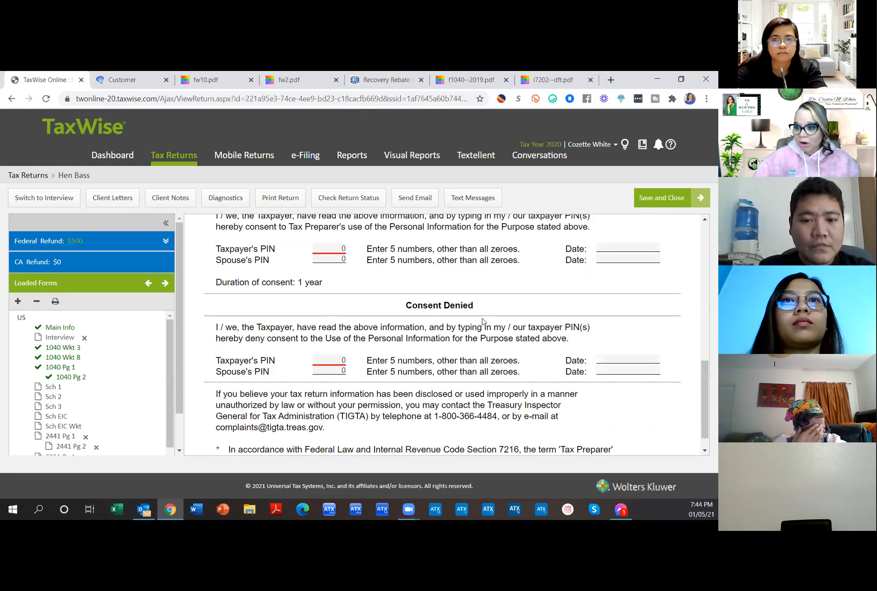
{"action": "scroll", "coordinate": [483, 321], "scroll_direction": "up", "scroll_amount": 3}
{"action": "scroll", "coordinate": [483, 322], "scroll_direction": "down", "scroll_amount": 4}
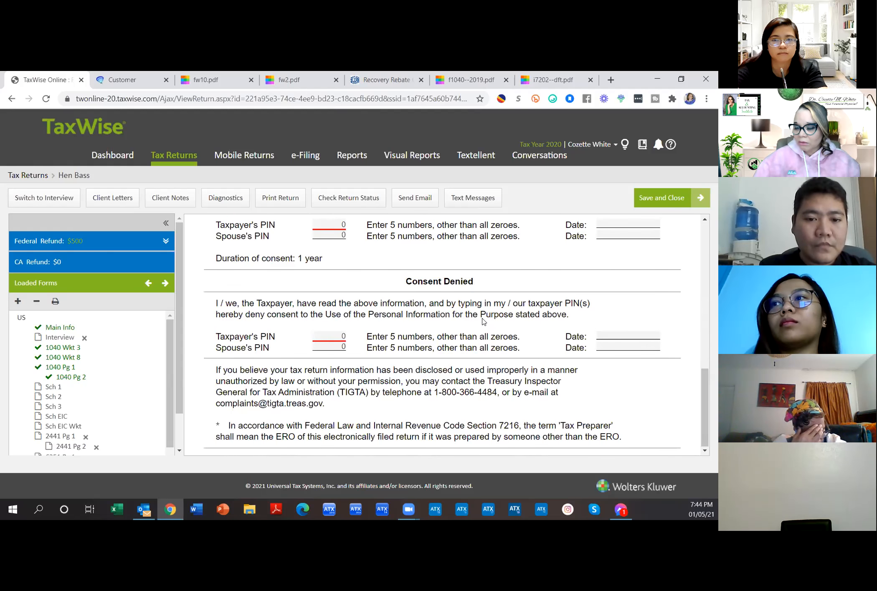
{"action": "scroll", "coordinate": [483, 320], "scroll_direction": "up", "scroll_amount": 8}
{"action": "scroll", "coordinate": [482, 318], "scroll_direction": "up", "scroll_amount": 1}
{"action": "scroll", "coordinate": [482, 318], "scroll_direction": "down", "scroll_amount": 4}
{"action": "scroll", "coordinate": [483, 320], "scroll_direction": "up", "scroll_amount": 2}
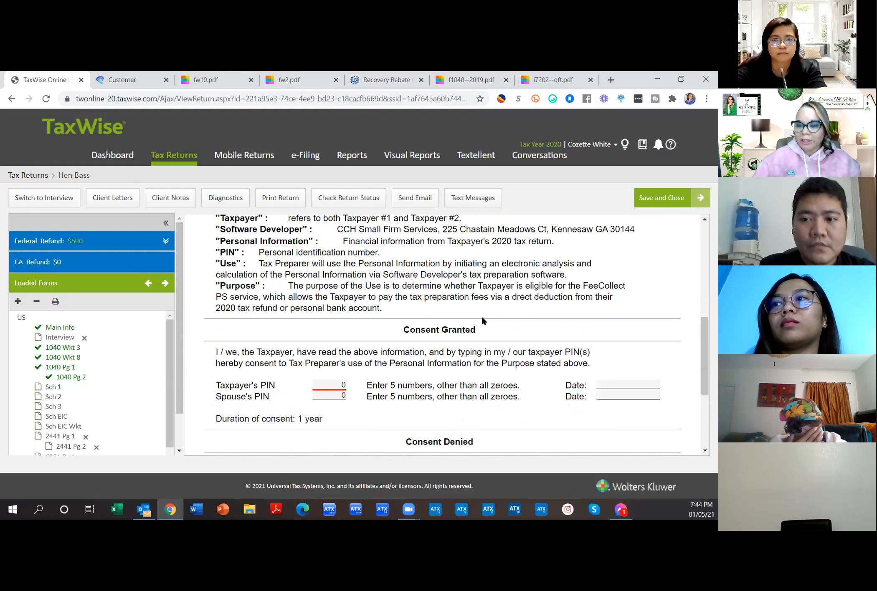
{"action": "scroll", "coordinate": [98, 432], "scroll_direction": "down", "scroll_amount": 3}
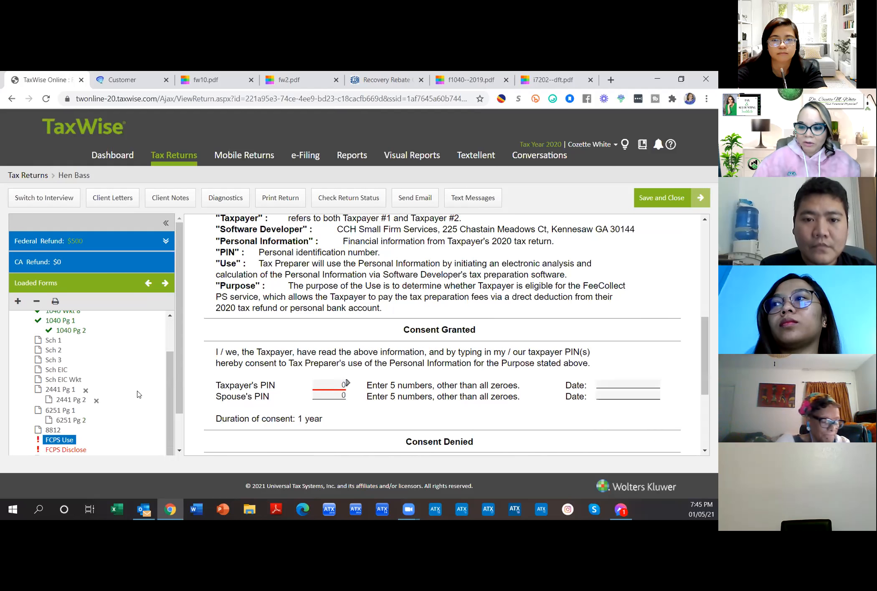
{"action": "scroll", "coordinate": [98, 433], "scroll_direction": "down", "scroll_amount": 2}
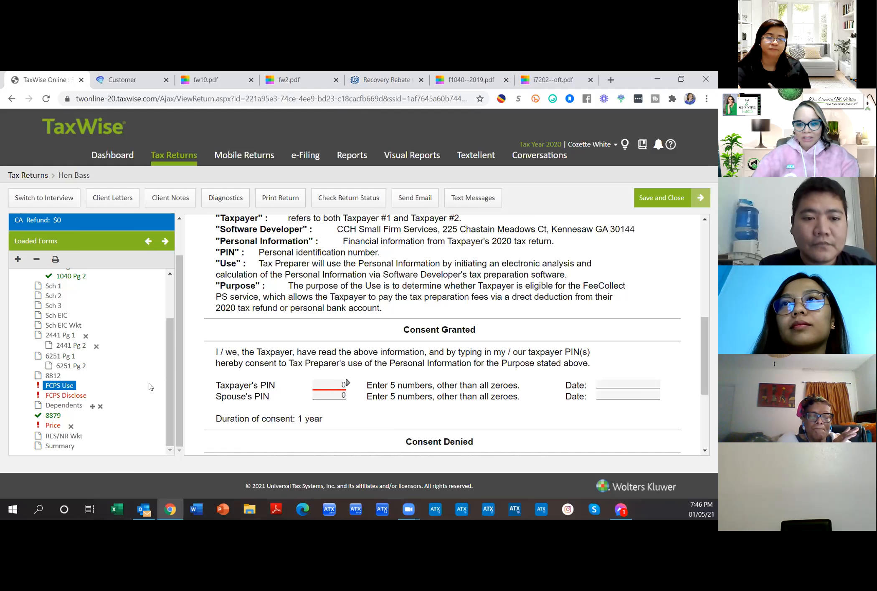
{"action": "scroll", "coordinate": [135, 384], "scroll_direction": "up", "scroll_amount": 2}
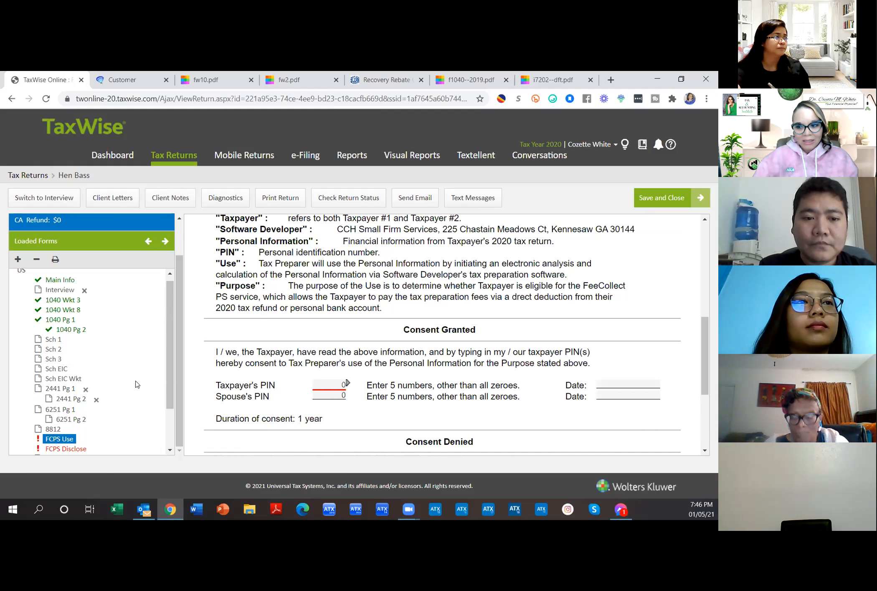
{"action": "scroll", "coordinate": [138, 362], "scroll_direction": "up", "scroll_amount": 1}
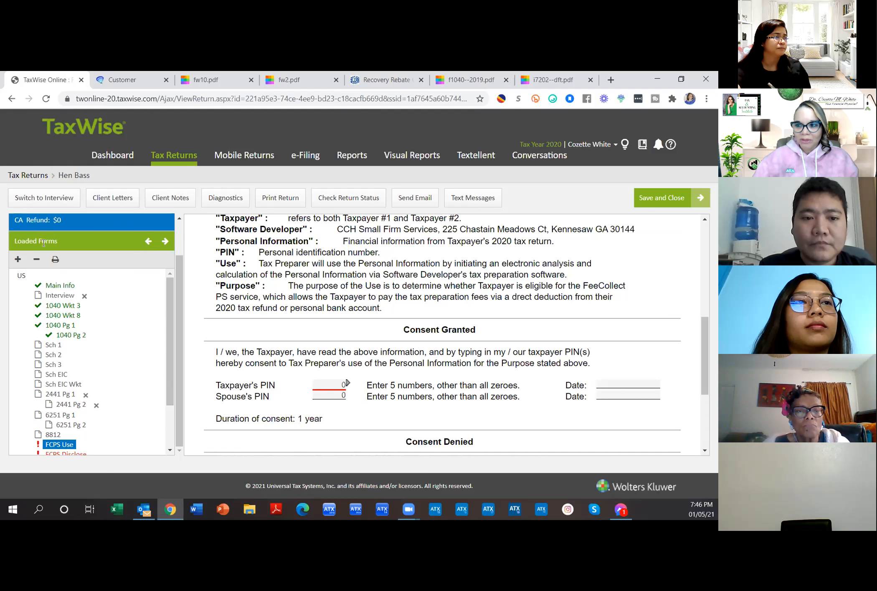
Step: Move to the next loaded form and start an Add a Form search, closing it without adding
{"action": "left_click", "coordinate": [165, 241]}
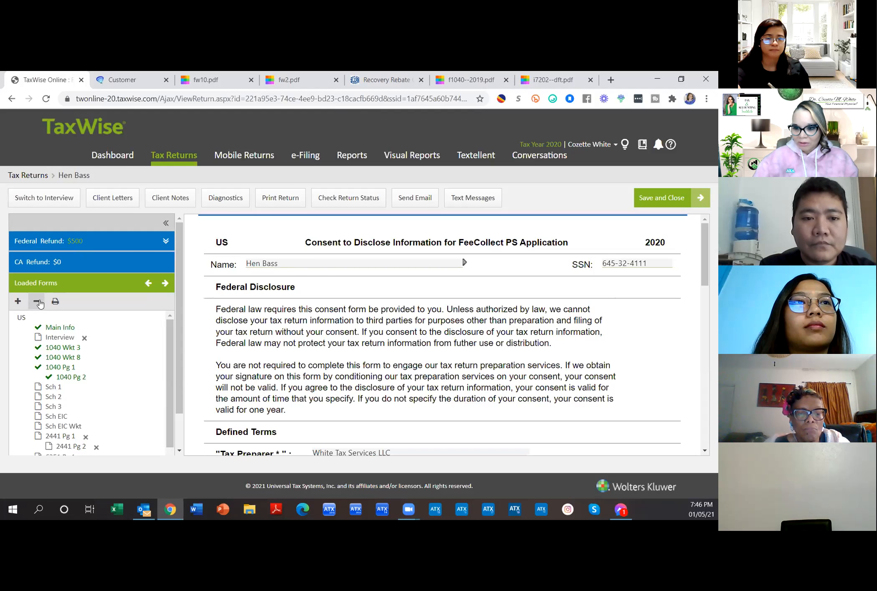
{"action": "left_click", "coordinate": [18, 301]}
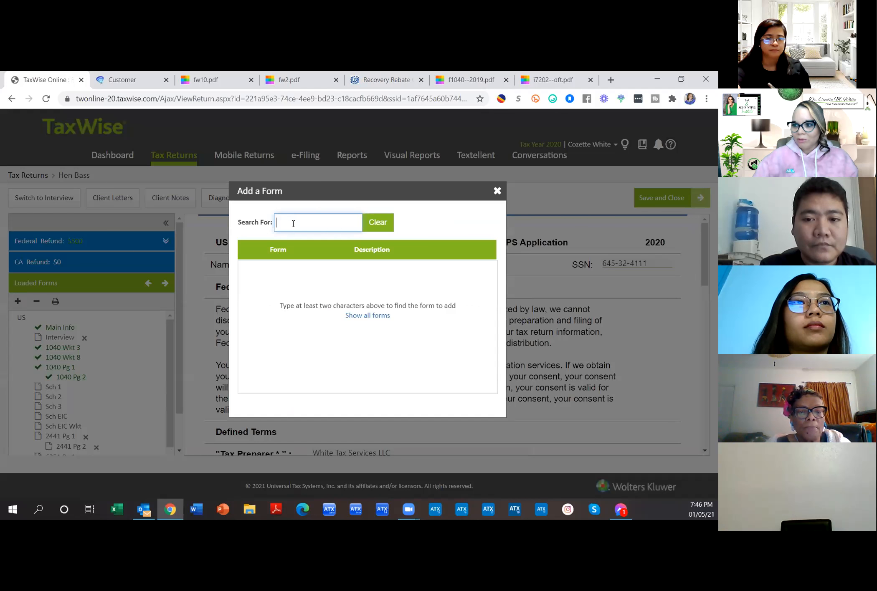
{"action": "type", "text": "w"}
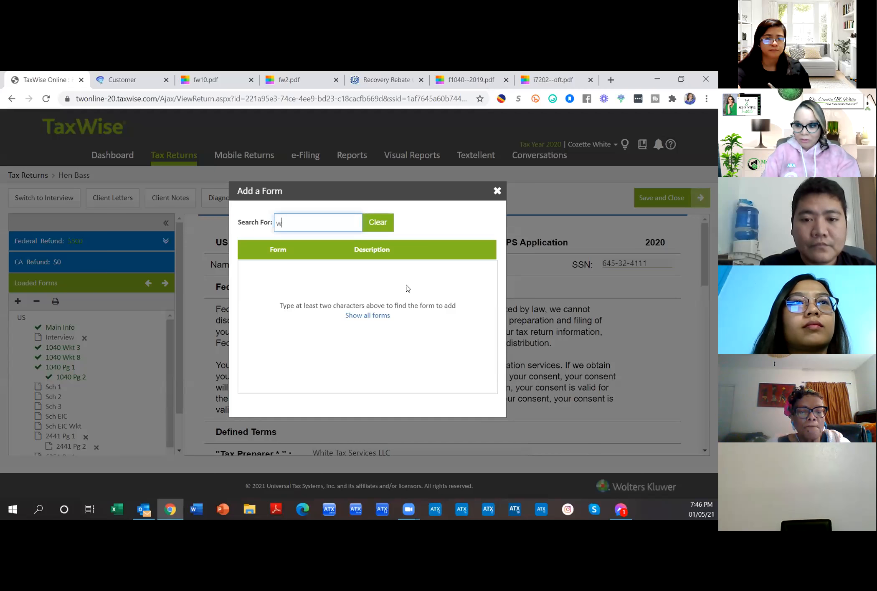
{"action": "left_click", "coordinate": [382, 232]}
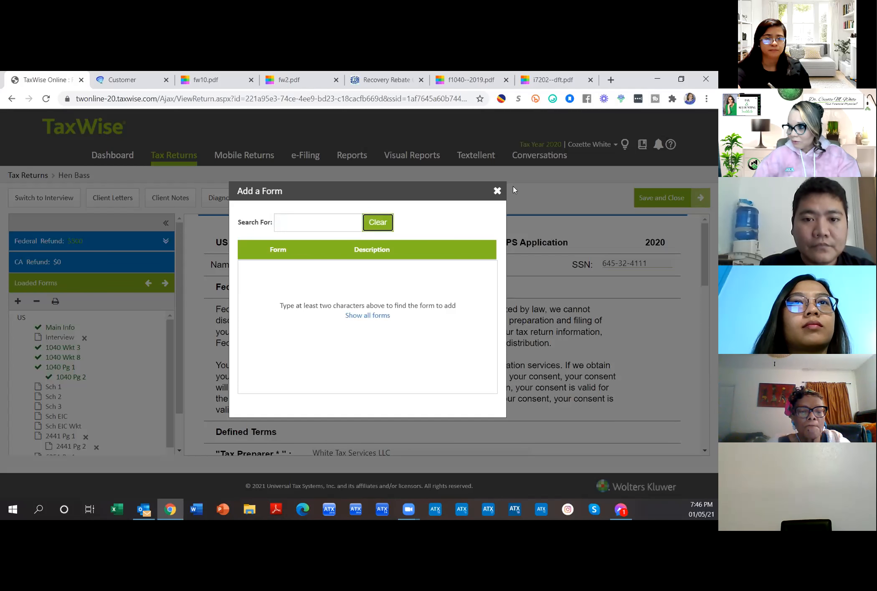
{"action": "left_click", "coordinate": [497, 191]}
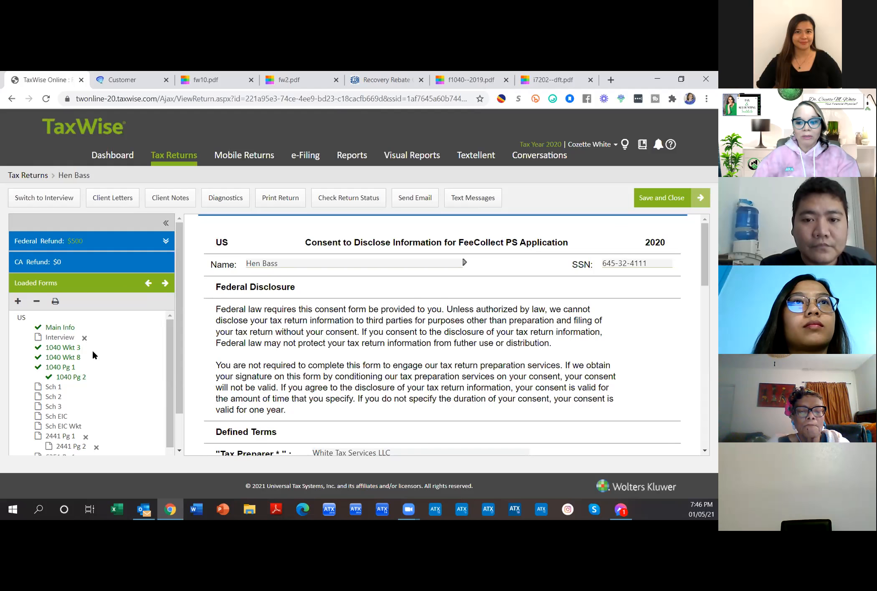
Step: Reopen the form search and consult the fw2.pdf tab for reference
{"action": "left_click", "coordinate": [18, 302]}
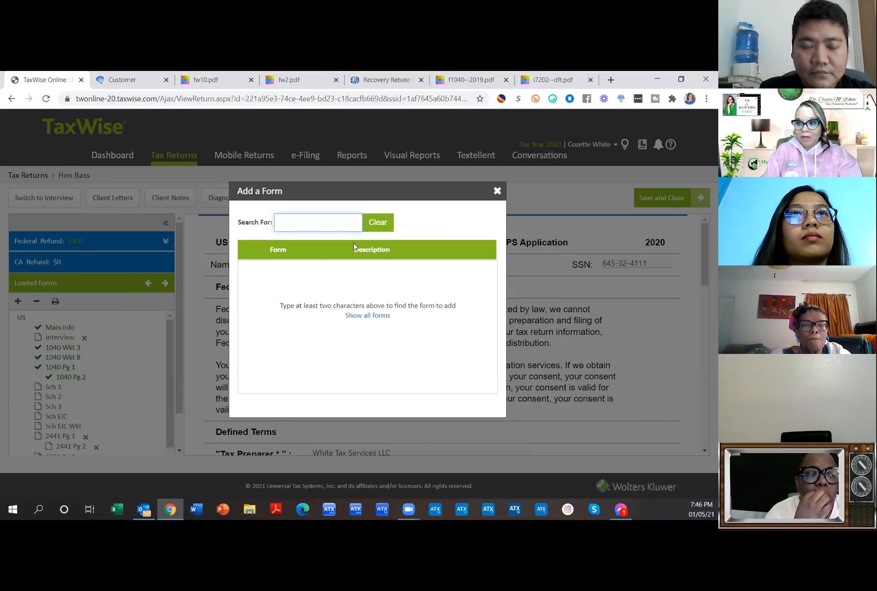
{"action": "type", "text": "rm"}
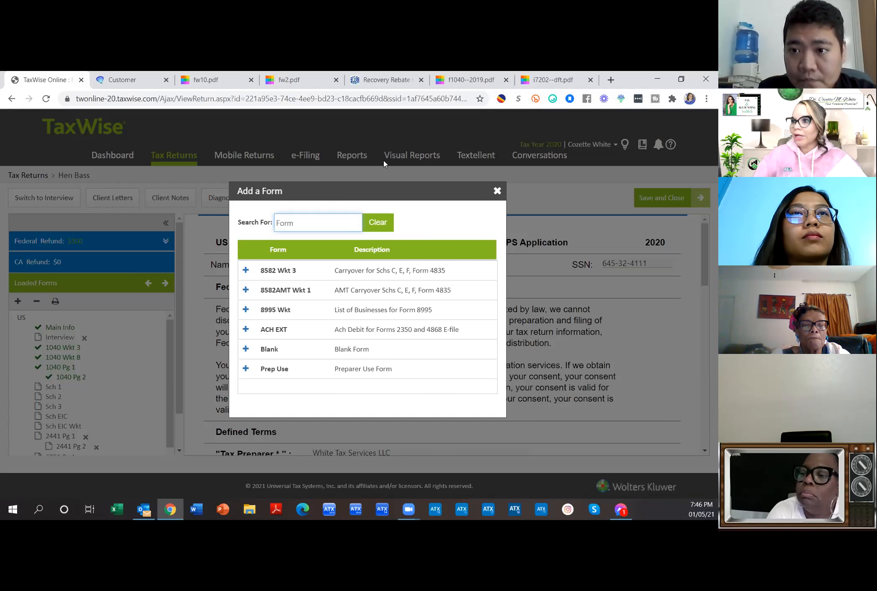
{"action": "left_click", "coordinate": [293, 80]}
{"action": "scroll", "coordinate": [415, 423], "scroll_direction": "up", "scroll_amount": 10}
{"action": "scroll", "coordinate": [417, 423], "scroll_direction": "down", "scroll_amount": 8}
{"action": "scroll", "coordinate": [416, 422], "scroll_direction": "down", "scroll_amount": 4}
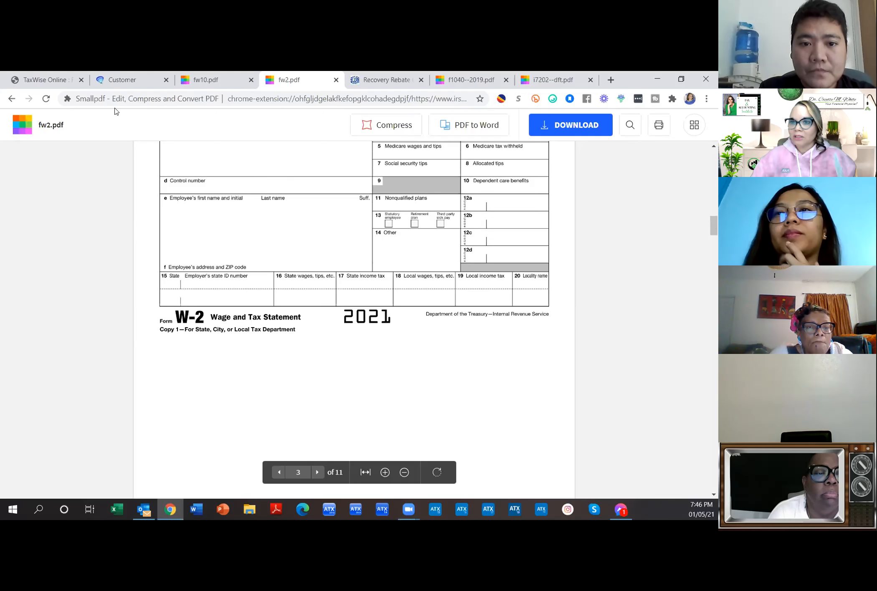
{"action": "left_click", "coordinate": [68, 80]}
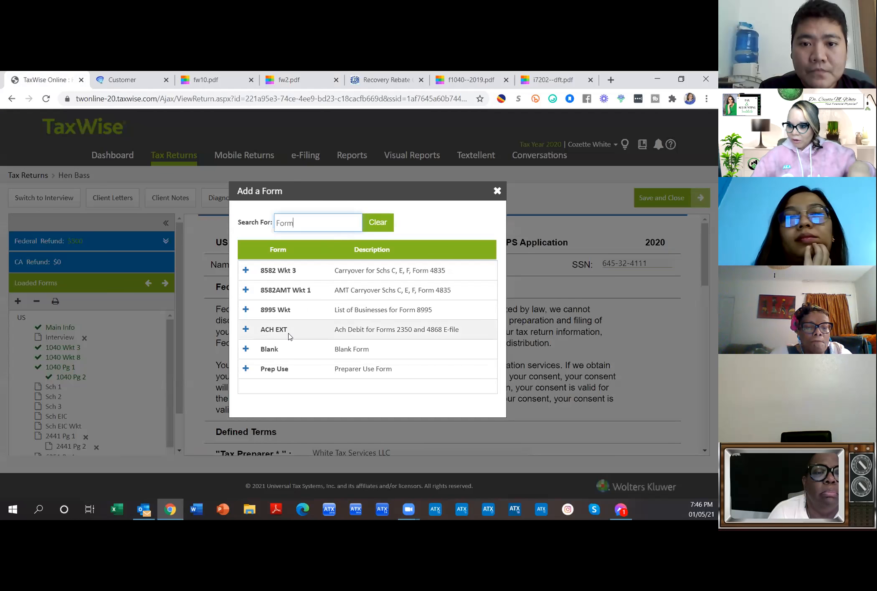
Step: Search the available forms for w2 to list the W2 Wage and Tax Statement
{"action": "type", "text": "W-2"}
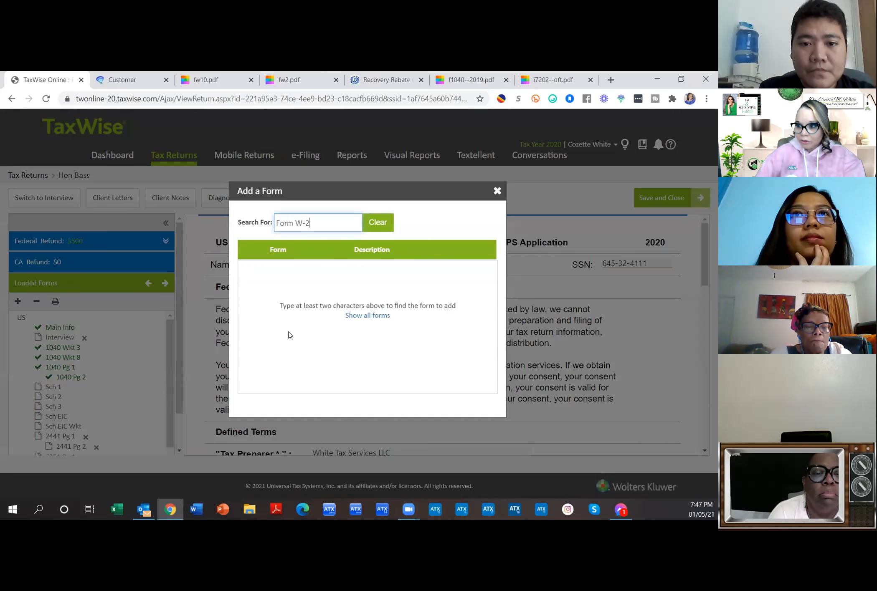
{"action": "key", "text": "BackSpace"}
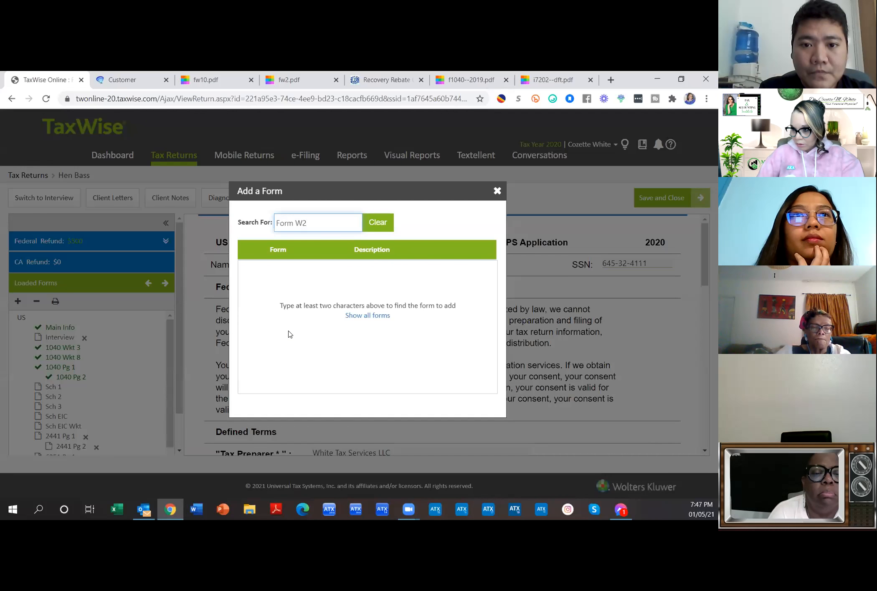
{"action": "key", "text": "BackSpace"}
{"action": "key", "text": "BackSpace"}
{"action": "key", "text": "BackSpace"}
{"action": "key", "text": "BackSpace"}
{"action": "key", "text": "BackSpace"}
{"action": "key", "text": "BackSpace"}
{"action": "key", "text": "BackSpace"}
{"action": "type", "text": "wo"}
{"action": "key", "text": "BackSpace"}
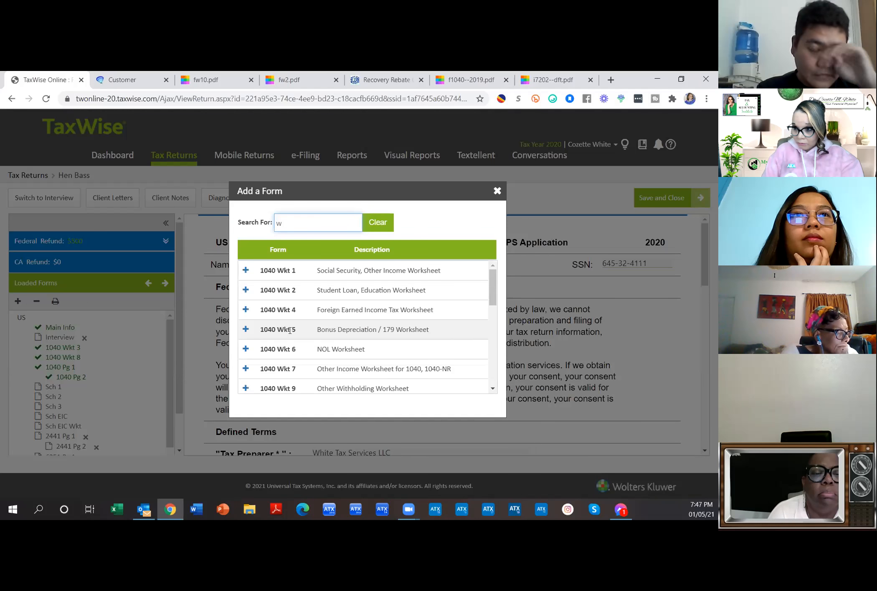
{"action": "type", "text": "2"}
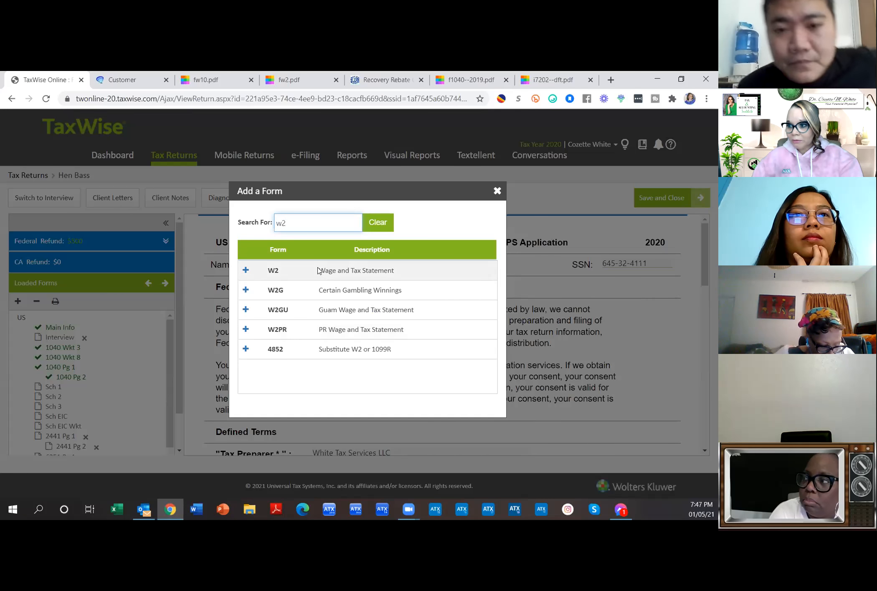
Step: Add the W2 Wage and Tax Statement form and enter the employer ID
{"action": "left_click", "coordinate": [246, 270]}
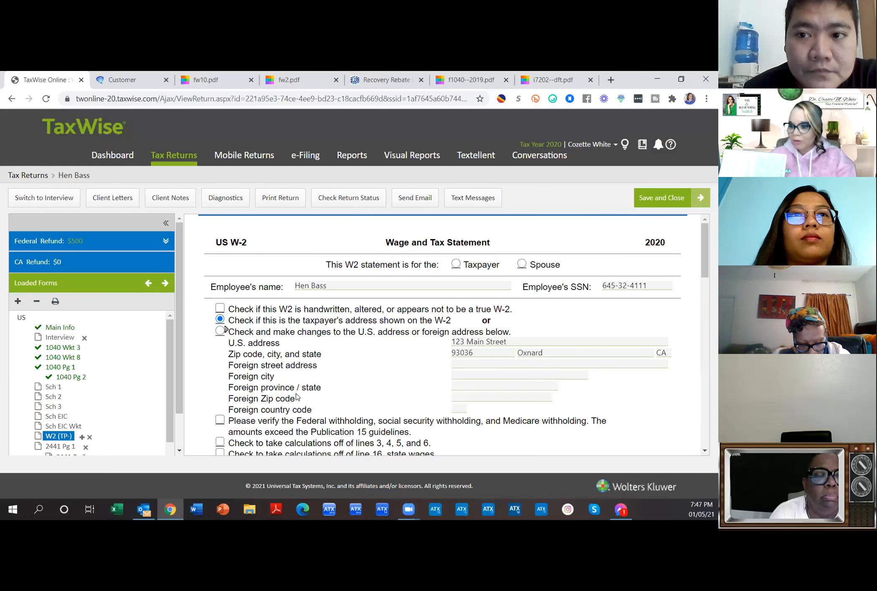
{"action": "scroll", "coordinate": [309, 376], "scroll_direction": "down", "scroll_amount": 3}
{"action": "left_click", "coordinate": [308, 373]}
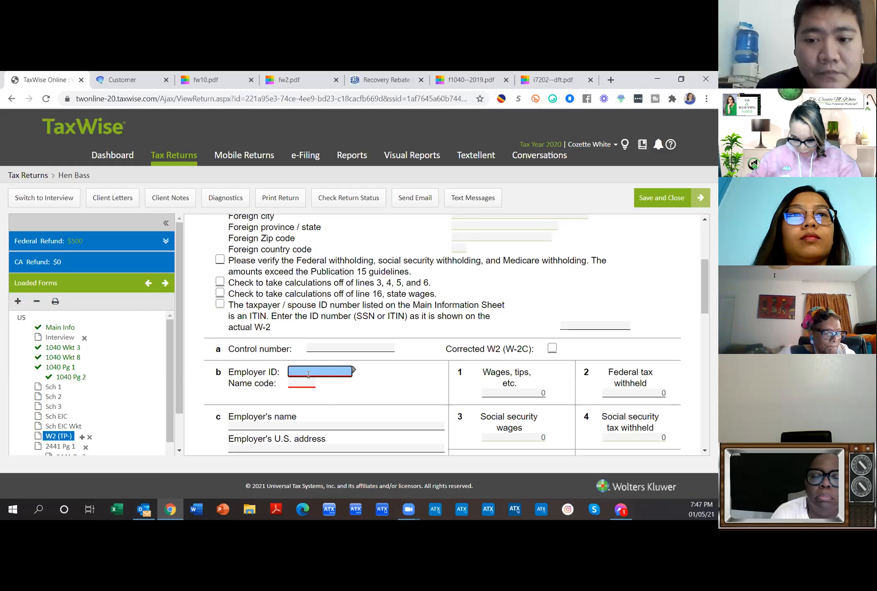
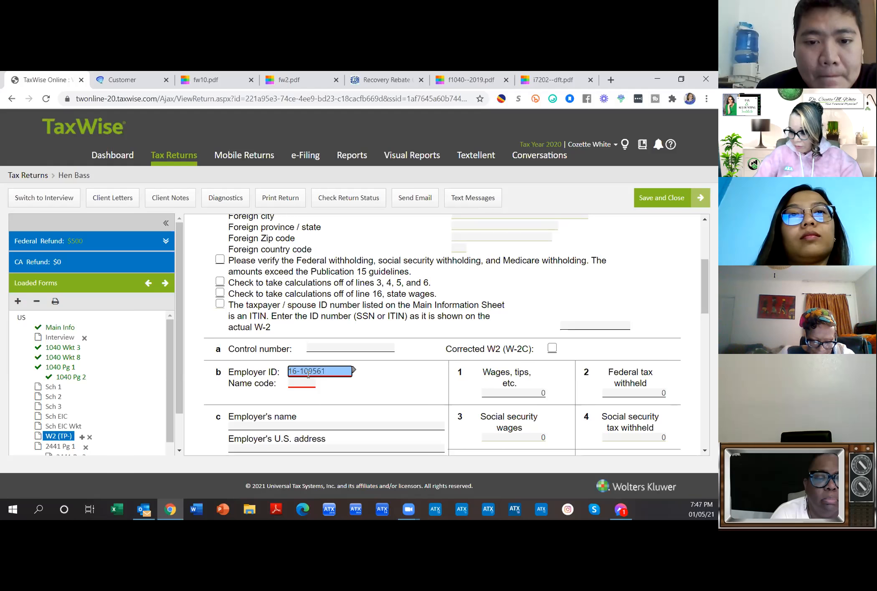
{"action": "left_click", "coordinate": [316, 387]}
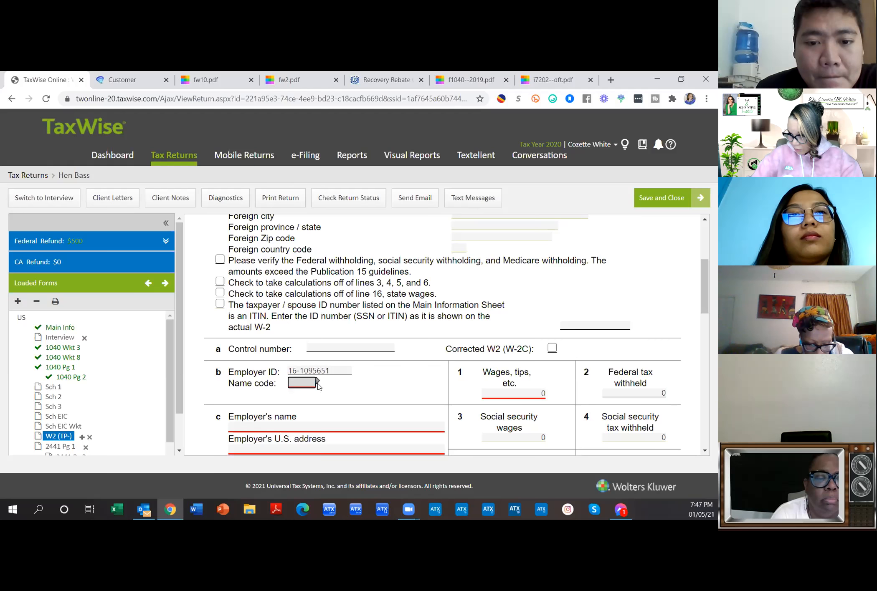
Step: Enter box 1 wages 40409.21 and box 2 withholding 6858.72, then begin the employer's name and address
{"action": "left_click", "coordinate": [494, 389]}
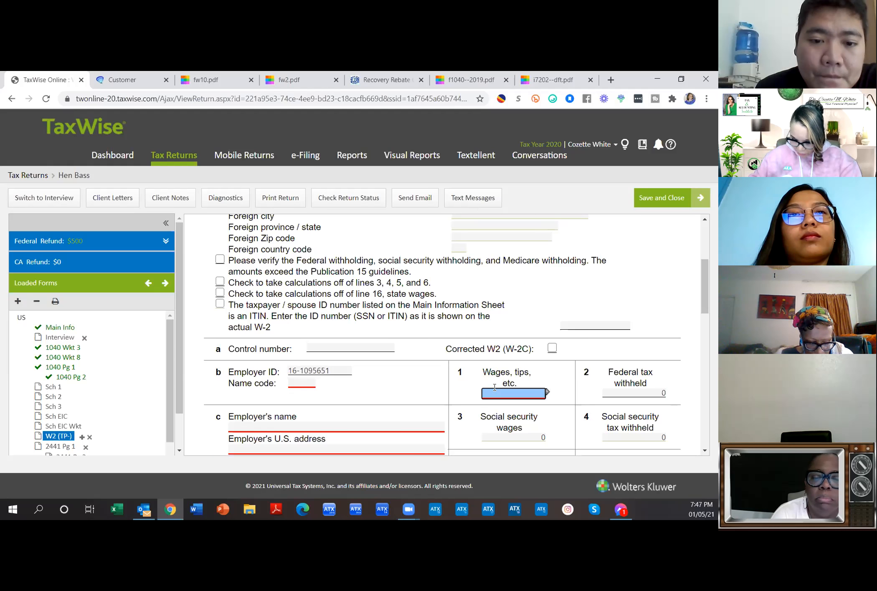
{"action": "type", "text": "40409.21"}
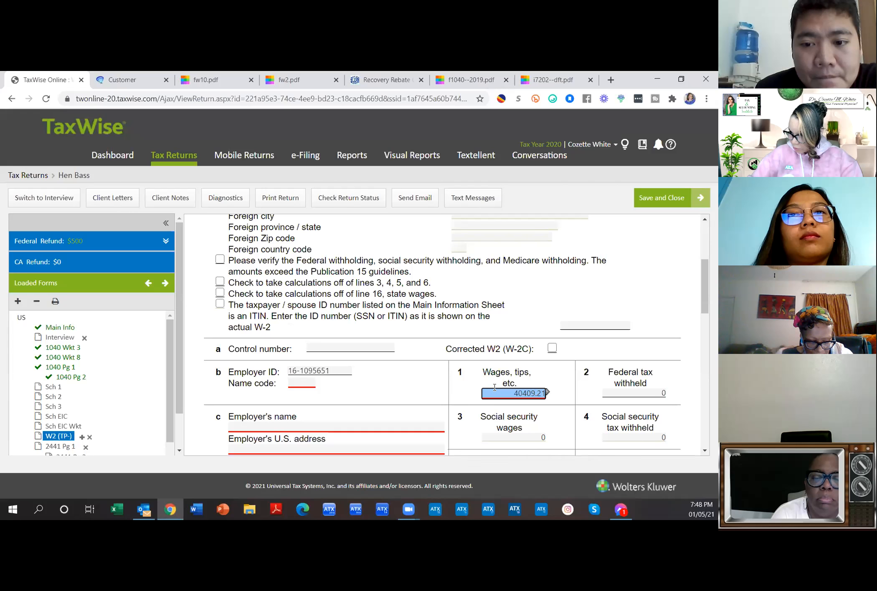
{"action": "left_click", "coordinate": [674, 407]}
{"action": "left_click", "coordinate": [648, 393]}
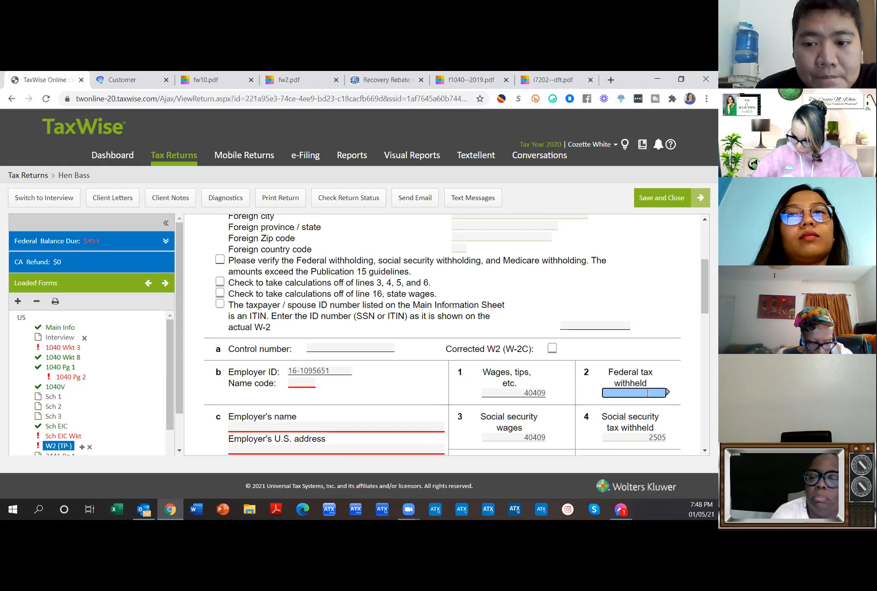
{"action": "type", "text": "6858.72"}
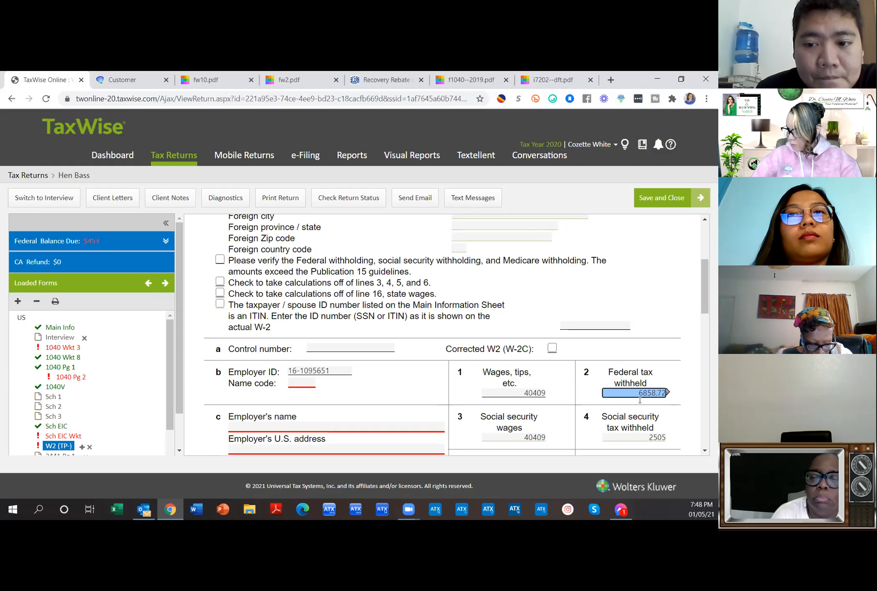
{"action": "left_click", "coordinate": [303, 430]}
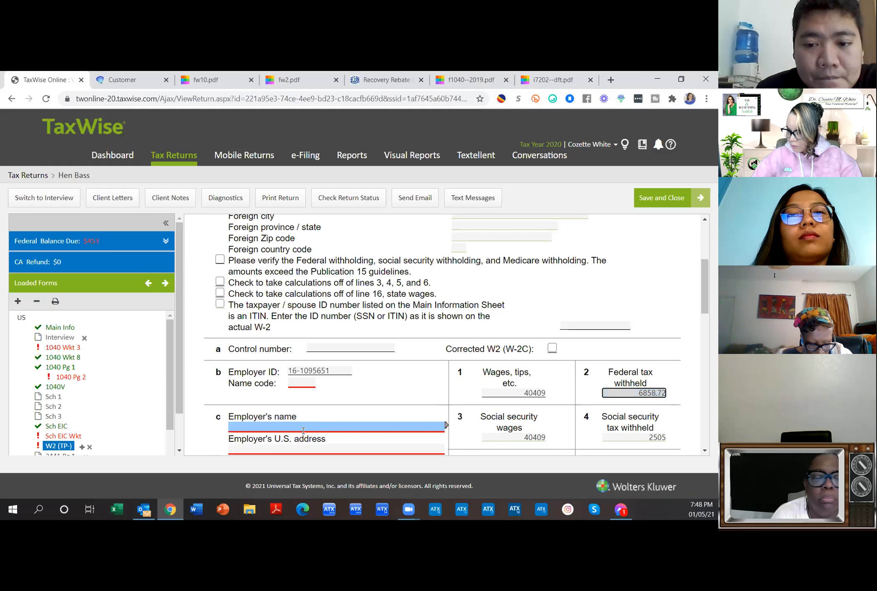
{"action": "type", "text": "125"}
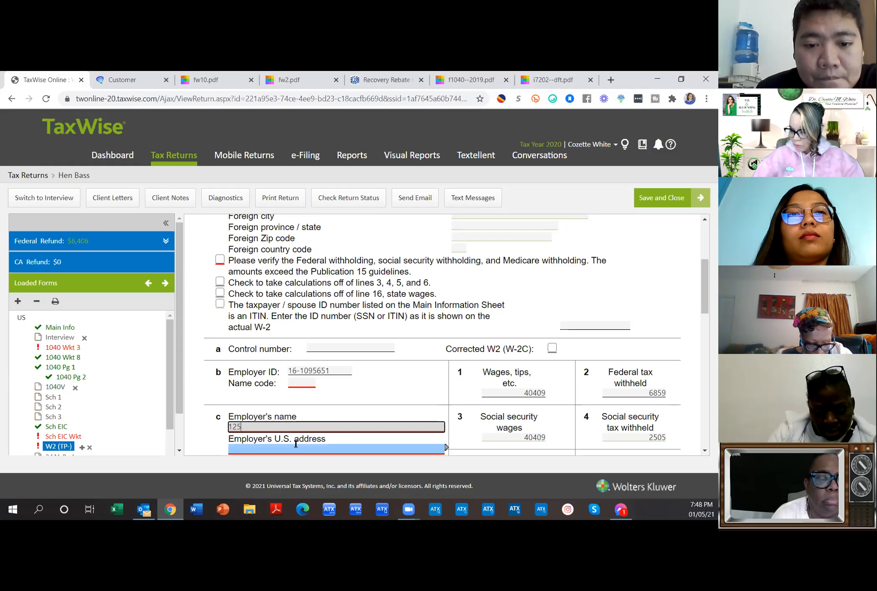
{"action": "left_click", "coordinate": [295, 445]}
Step: Complete the employer's street address and ZIP 93036 so Oxnard, CA fills in
{"action": "type", "text": "125"}
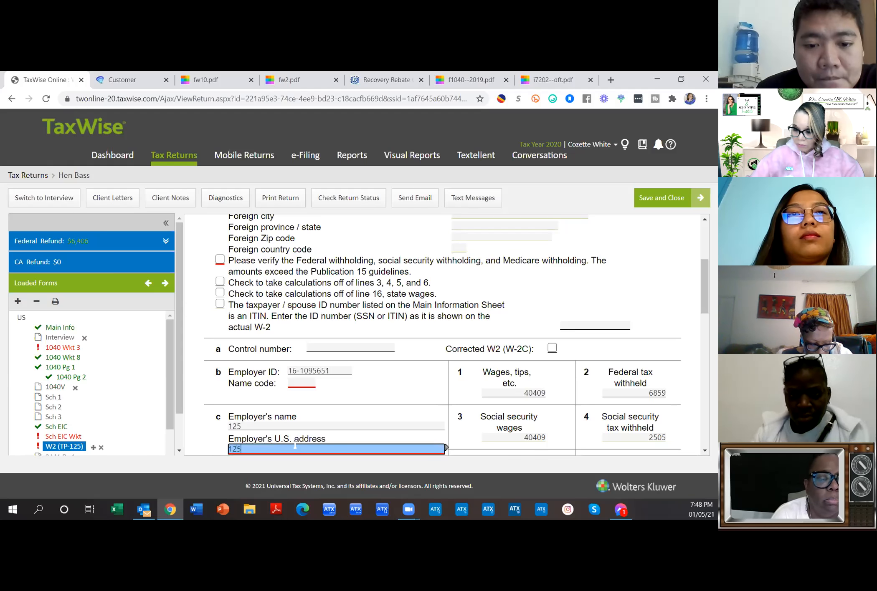
{"action": "type", "text": "89"}
{"action": "scroll", "coordinate": [299, 449], "scroll_direction": "down", "scroll_amount": 3}
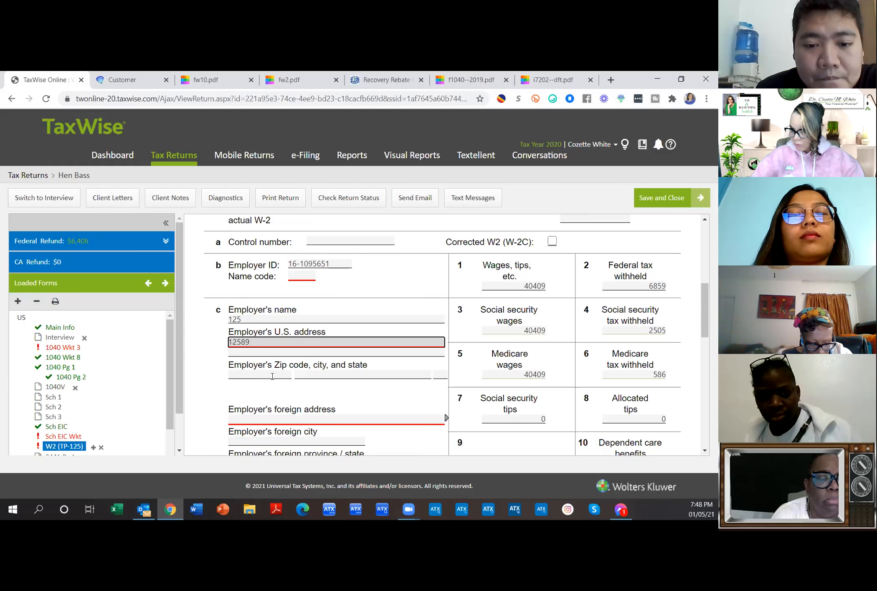
{"action": "left_click", "coordinate": [272, 376]}
{"action": "type", "text": "9303"}
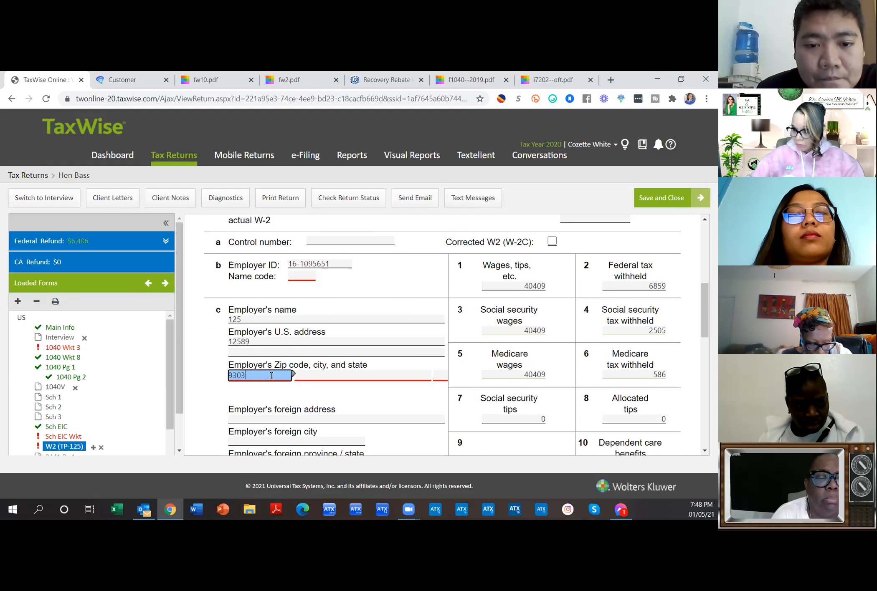
{"action": "type", "text": "6-"}
{"action": "key", "text": "Tab"}
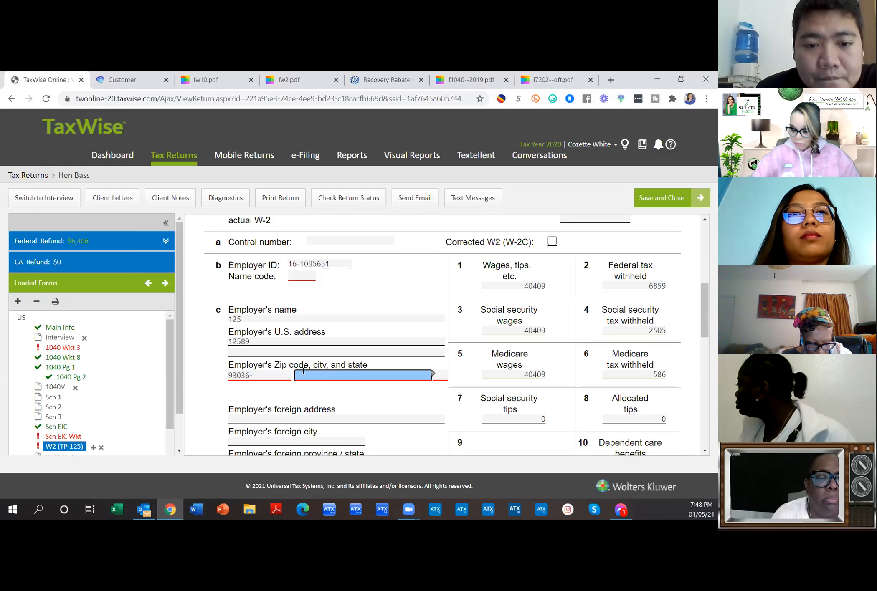
{"action": "type", "text": "O"}
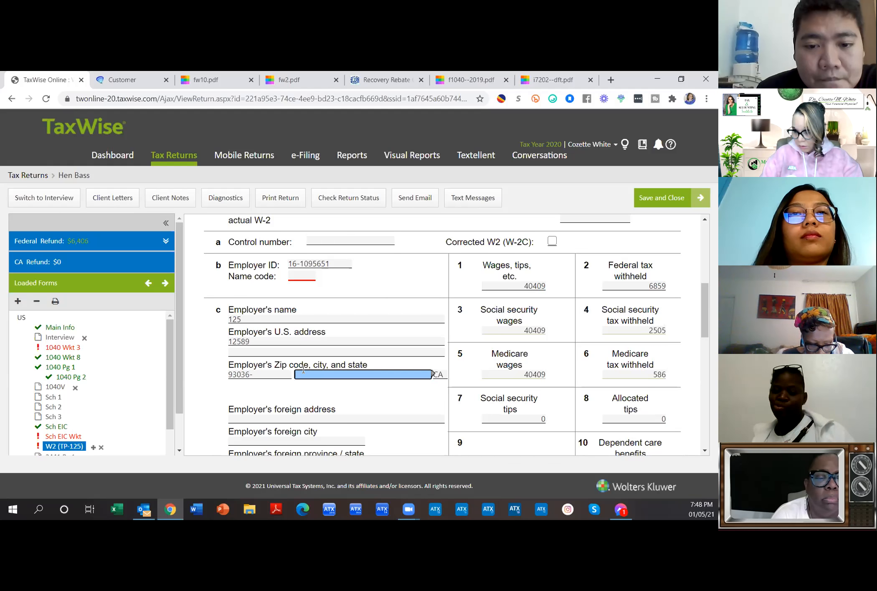
{"action": "type", "text": "Oxnard"}
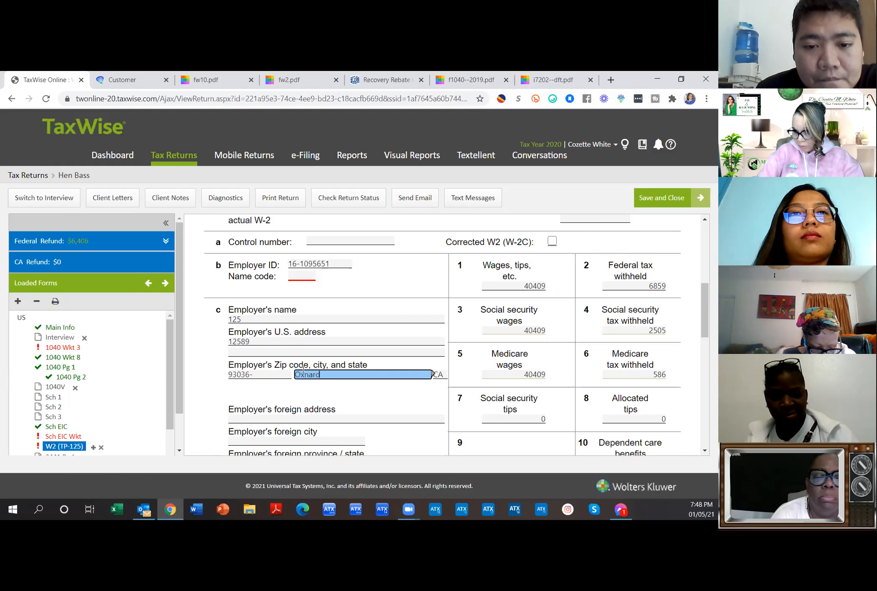
{"action": "key", "text": "Tab"}
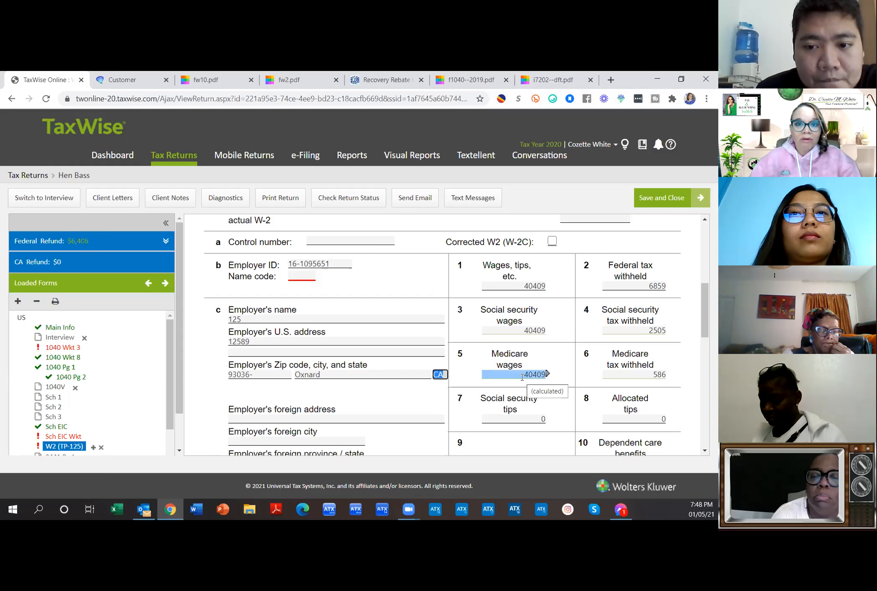
Step: Clear the 'calculations off lines 3-6' option and try editing box 3 Social security wages
{"action": "scroll", "coordinate": [522, 380], "scroll_direction": "up", "scroll_amount": 3}
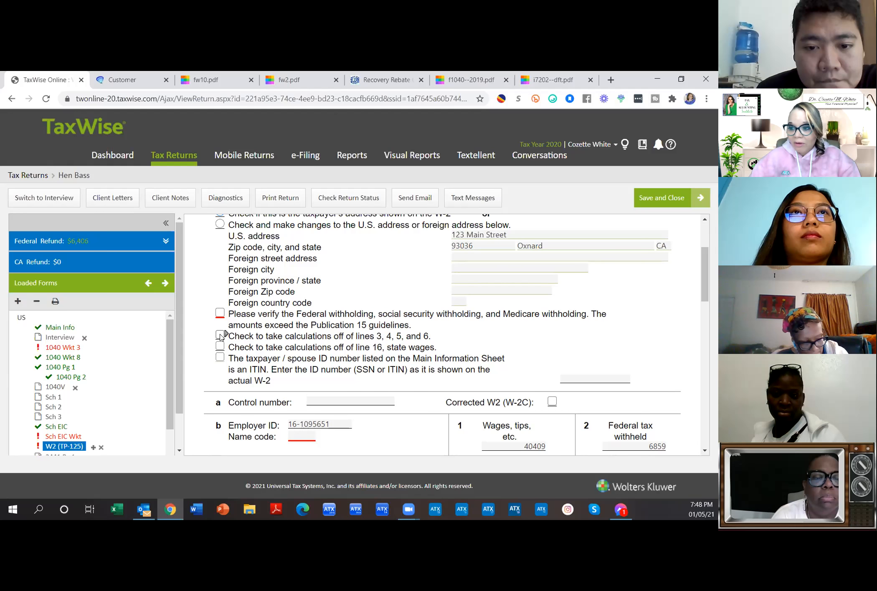
{"action": "scroll", "coordinate": [225, 334], "scroll_direction": "down", "scroll_amount": 2}
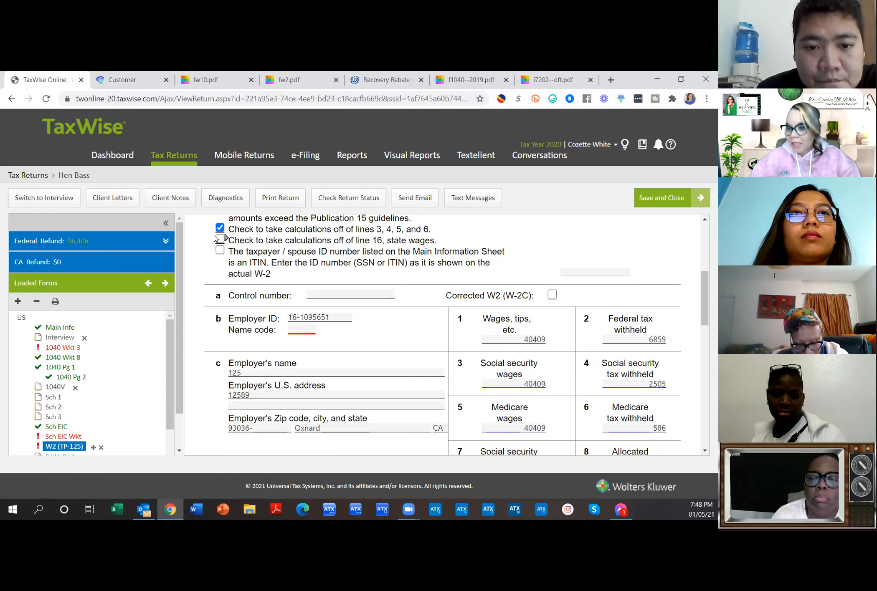
{"action": "left_click", "coordinate": [219, 228]}
{"action": "left_click", "coordinate": [522, 381]}
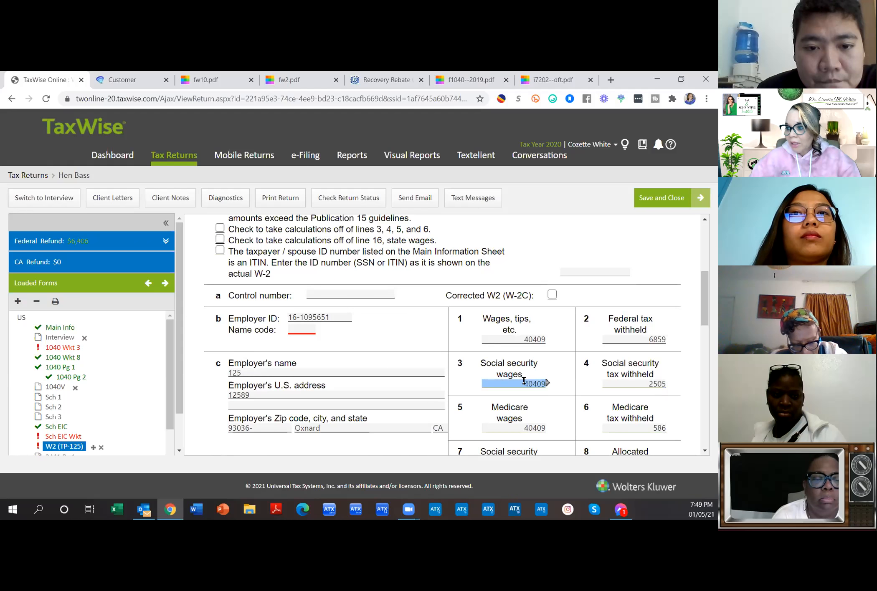
{"action": "left_click", "coordinate": [496, 413]}
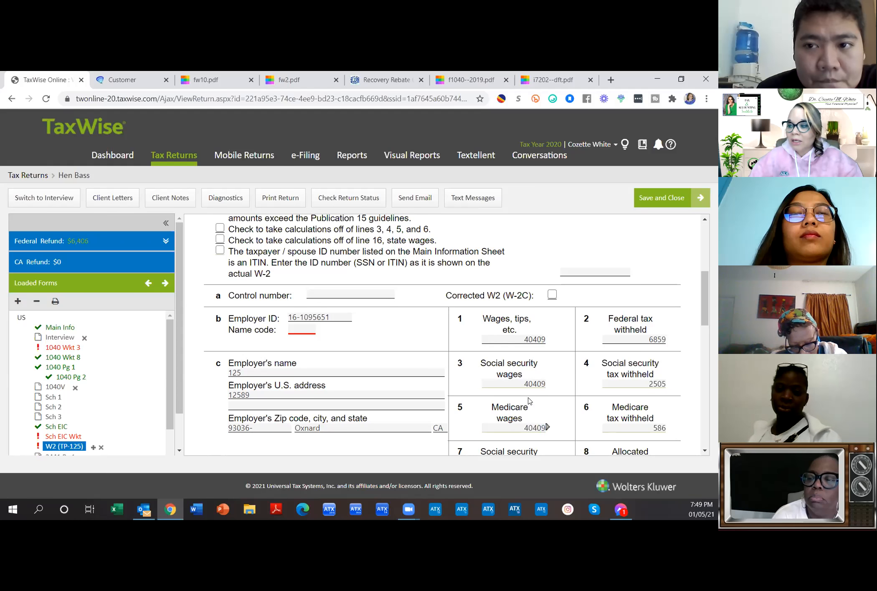
{"action": "left_click", "coordinate": [527, 340]}
{"action": "left_click", "coordinate": [524, 384]}
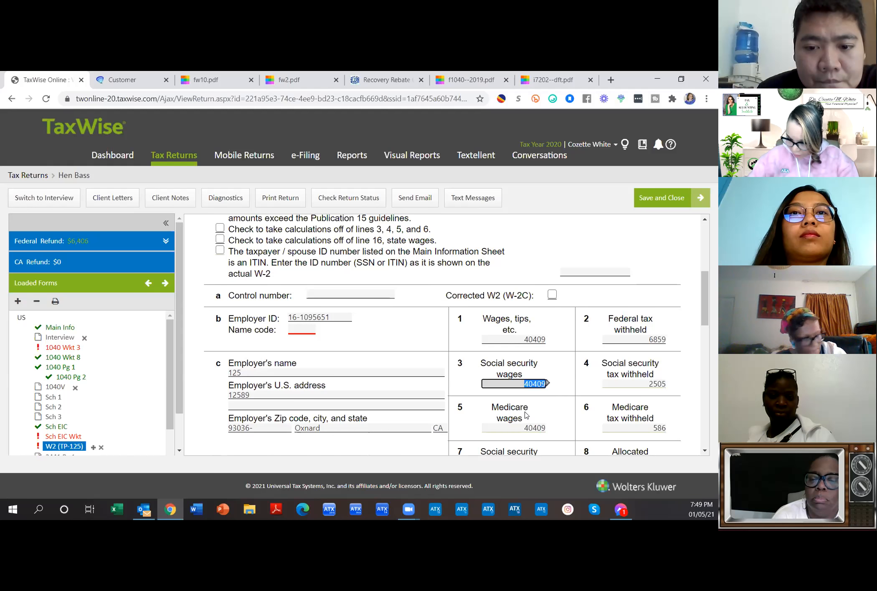
{"action": "key", "text": "BackSpace"}
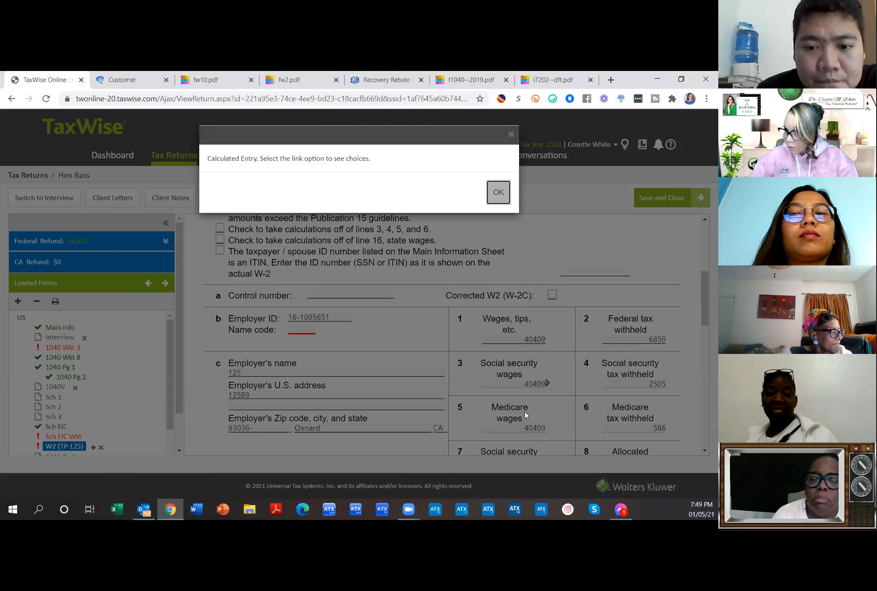
Step: Dismiss repeated calculated-entry notices while trying to edit box 3 and its form-link options
{"action": "left_click", "coordinate": [498, 193]}
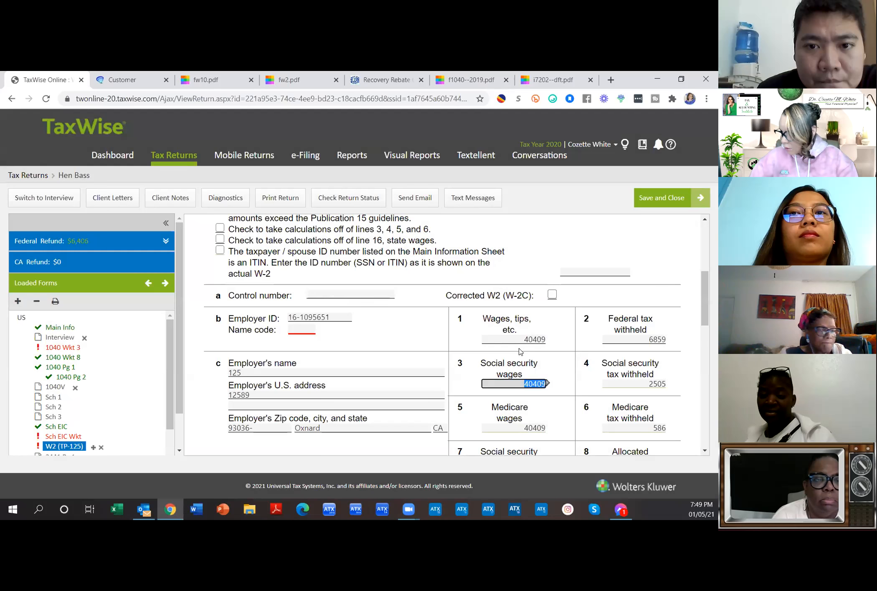
{"action": "left_click", "coordinate": [548, 387]}
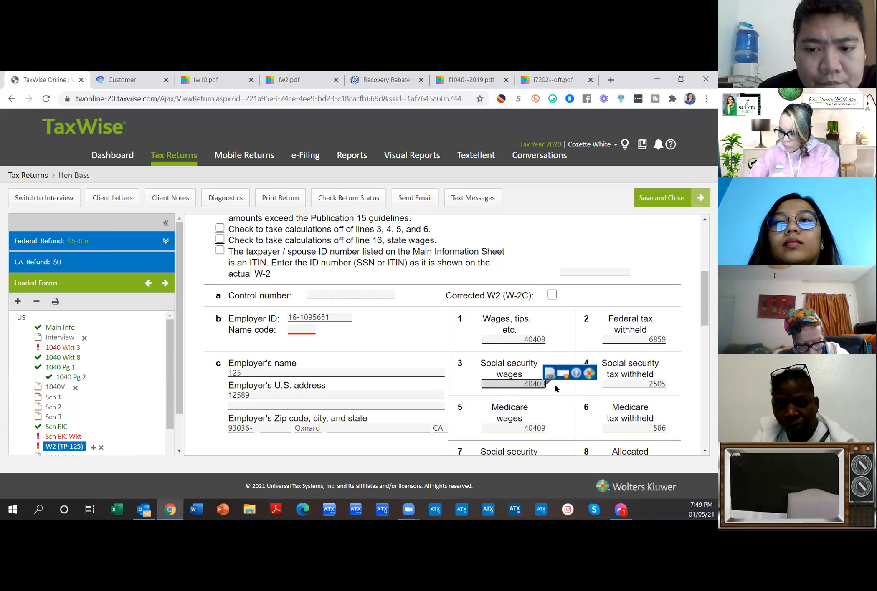
{"action": "key", "text": "BackSpace"}
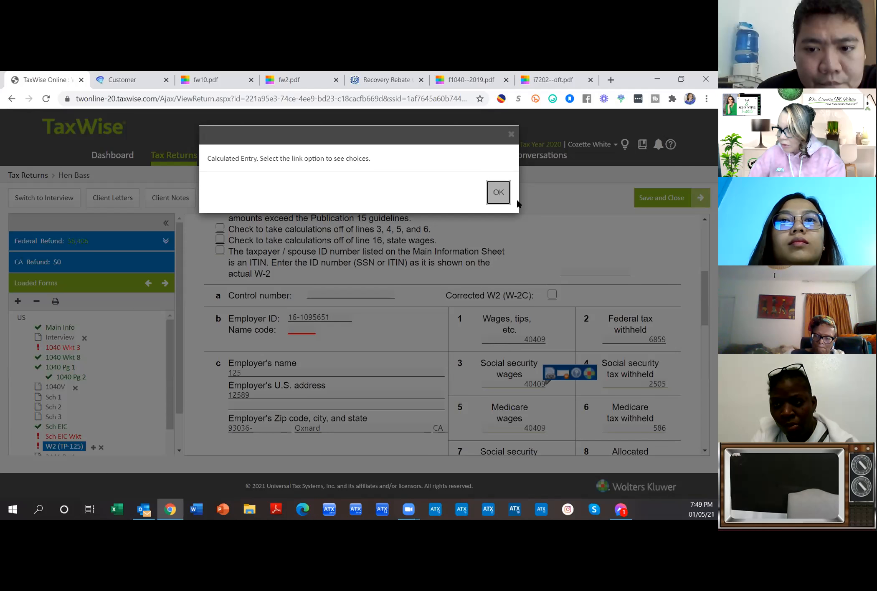
{"action": "left_click", "coordinate": [498, 192]}
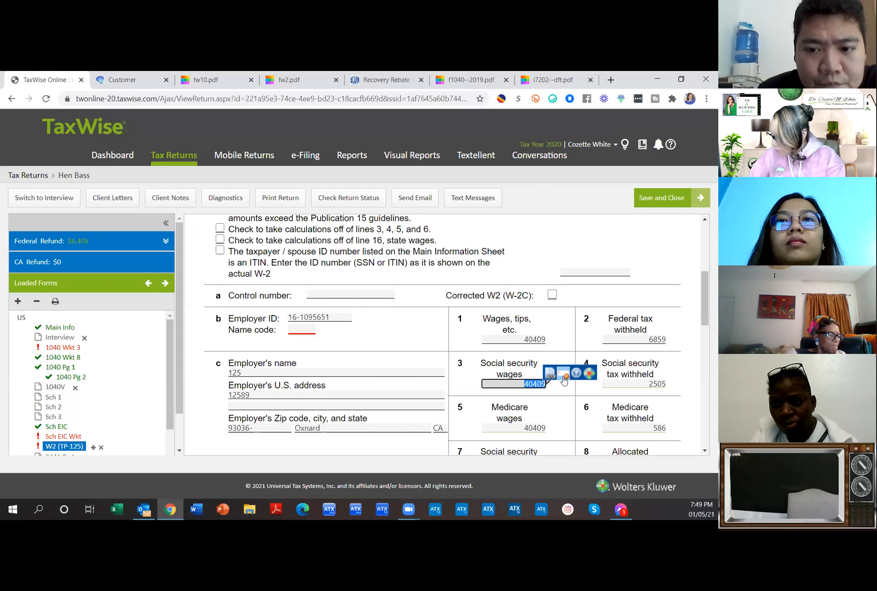
{"action": "left_click", "coordinate": [550, 378]}
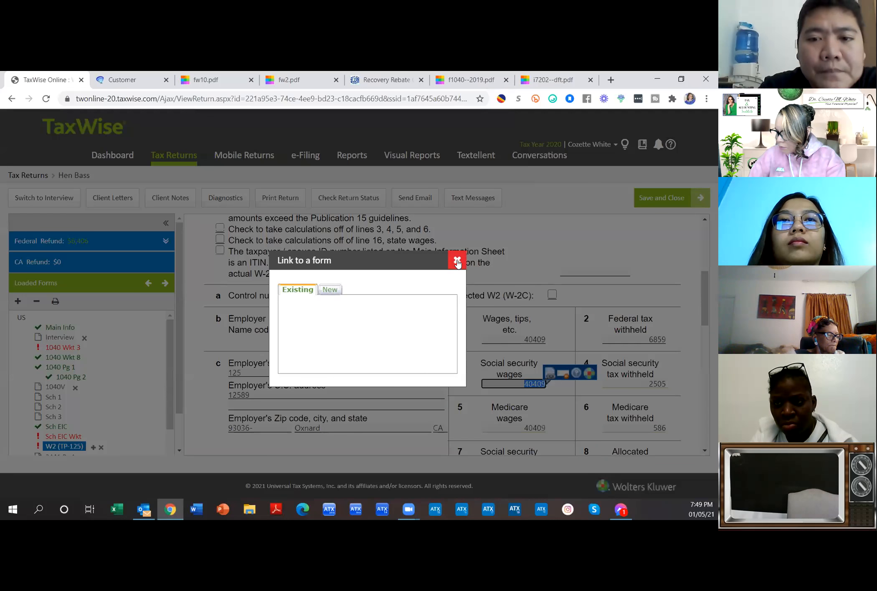
{"action": "left_click", "coordinate": [457, 261]}
{"action": "left_click", "coordinate": [529, 383]}
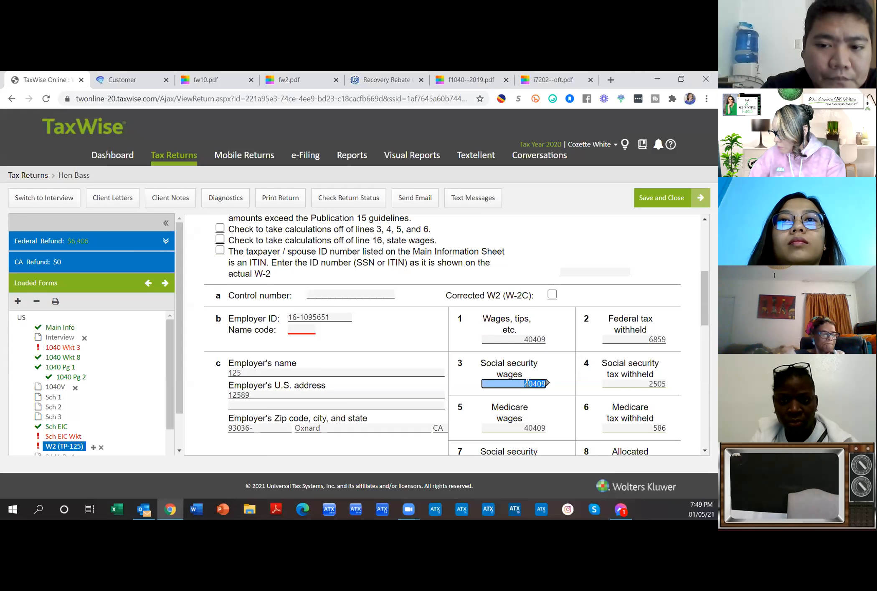
{"action": "key", "text": "BackSpace"}
{"action": "key", "text": "Return"}
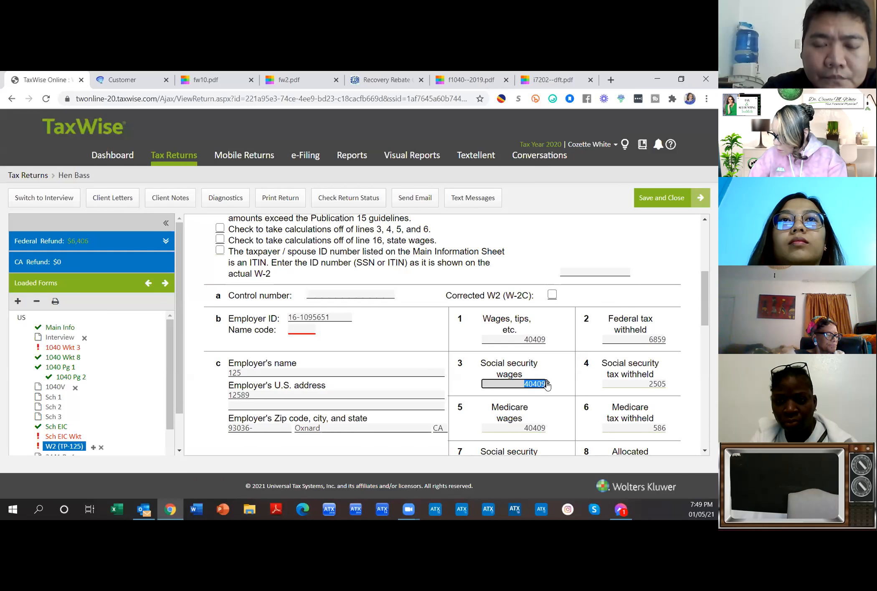
Step: Try box 3's right-click options, then delete the 40409 from box 1 wages
{"action": "right_click", "coordinate": [547, 386]}
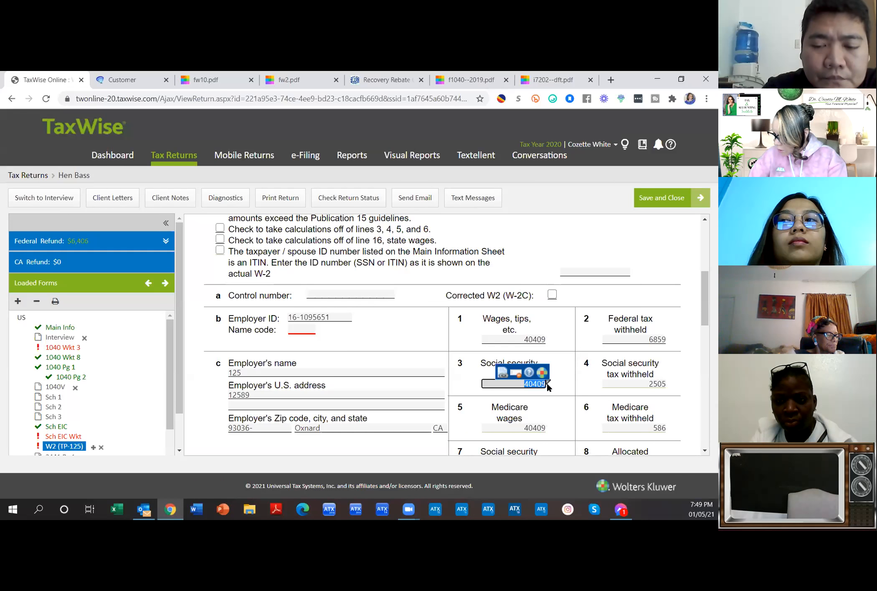
{"action": "left_click", "coordinate": [515, 385]}
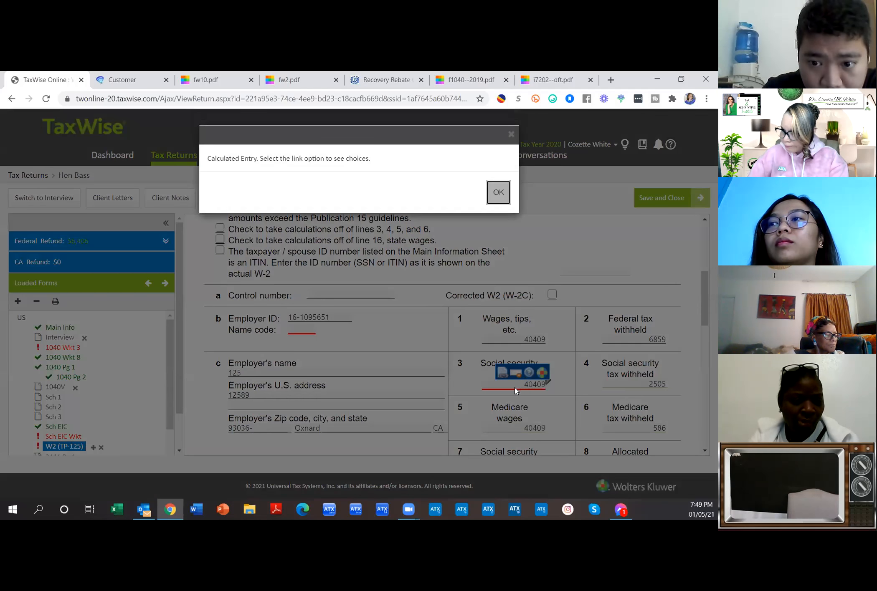
{"action": "left_click", "coordinate": [498, 192]}
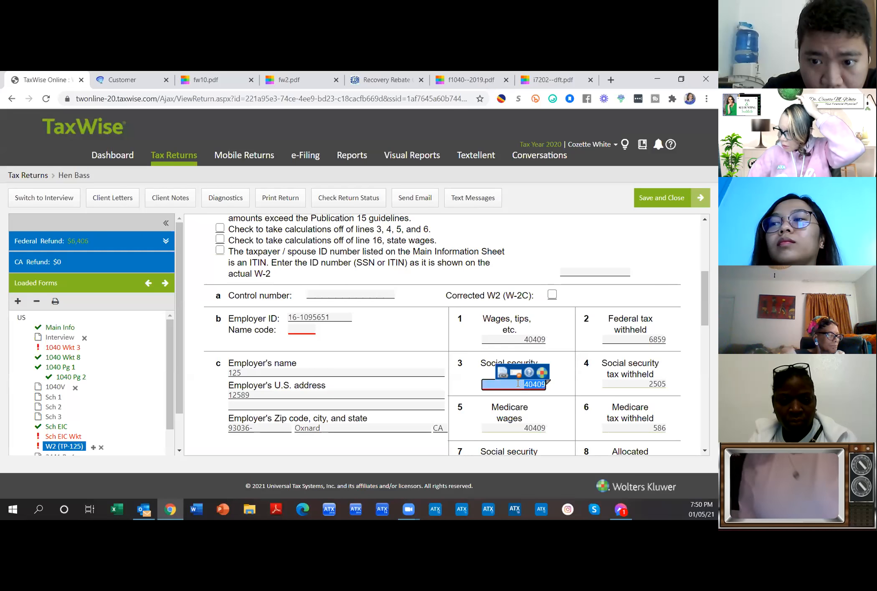
{"action": "left_click", "coordinate": [541, 340]}
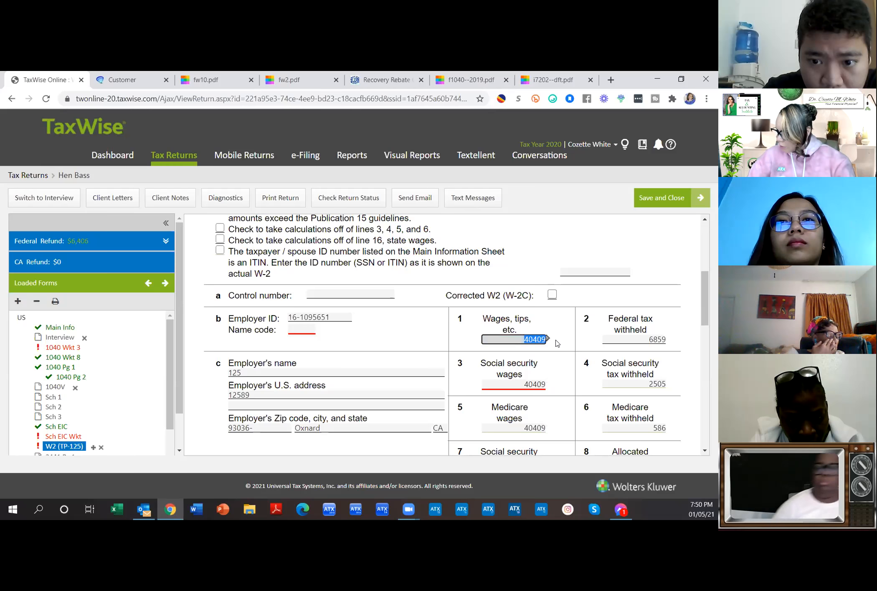
{"action": "key", "text": "Delete"}
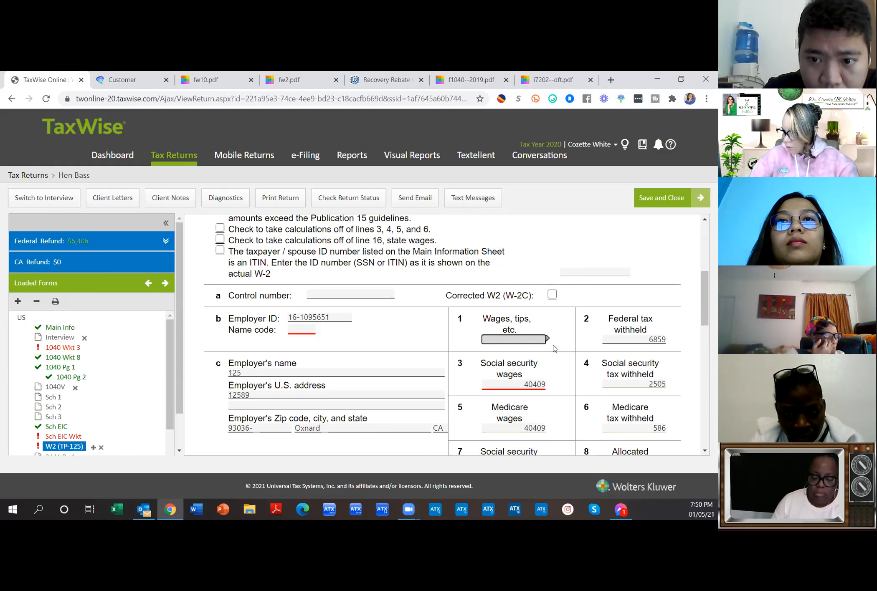
Step: Tick the Publication 15 verification and calculations-off boxes, then enter box 1 40409 and box 3 41084.21
{"action": "scroll", "coordinate": [550, 354], "scroll_direction": "up", "scroll_amount": 1}
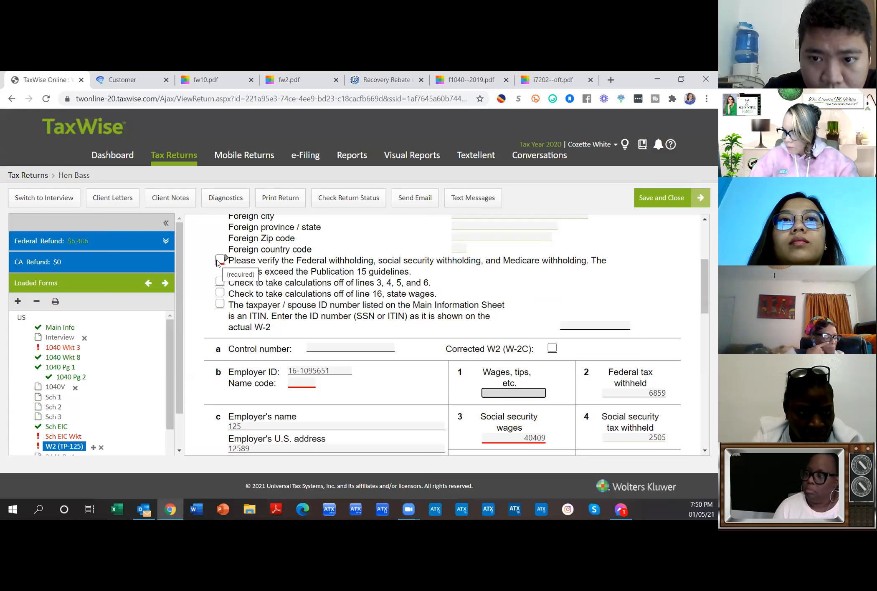
{"action": "left_click", "coordinate": [220, 261]}
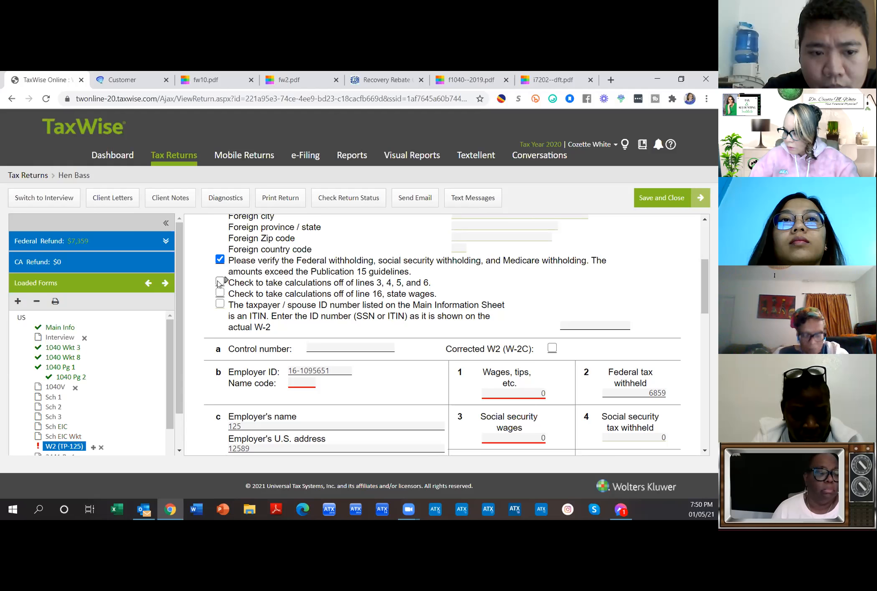
{"action": "left_click", "coordinate": [219, 282]}
{"action": "left_click", "coordinate": [541, 393]}
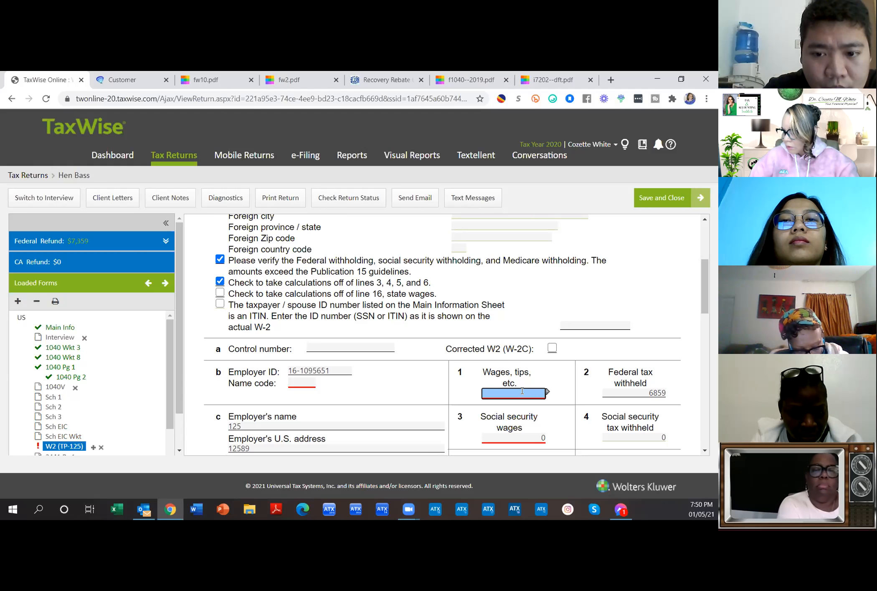
{"action": "type", "text": "40409"}
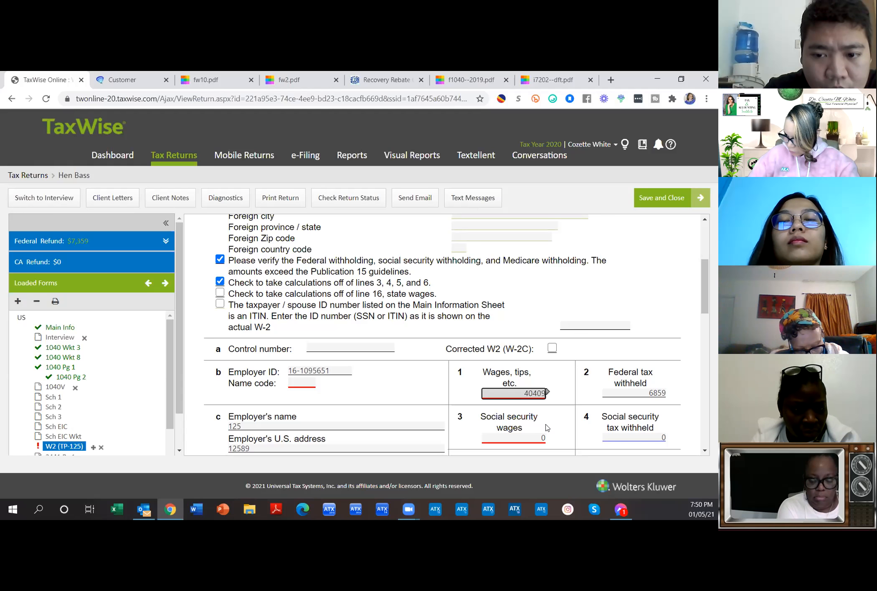
{"action": "key", "text": "Tab"}
{"action": "key", "text": "Tab"}
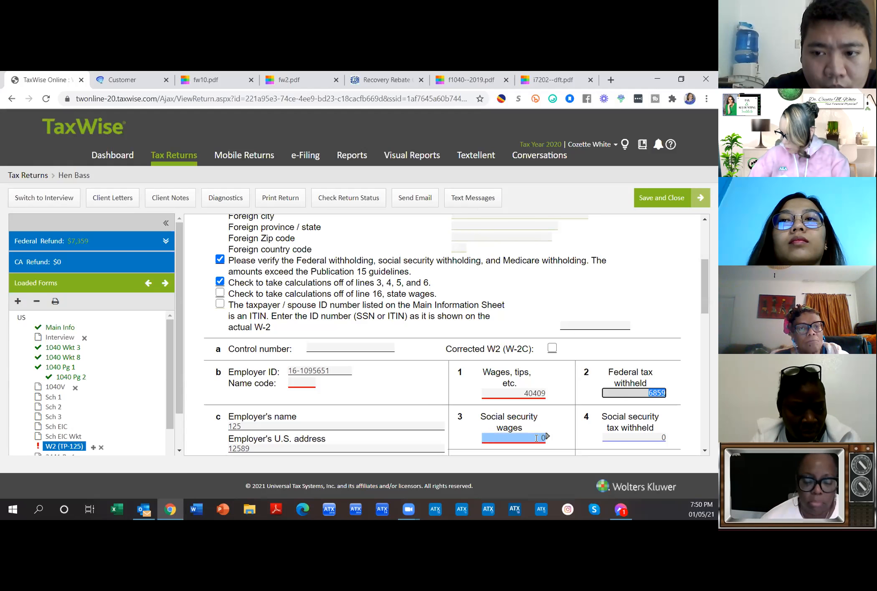
{"action": "type", "text": "4"}
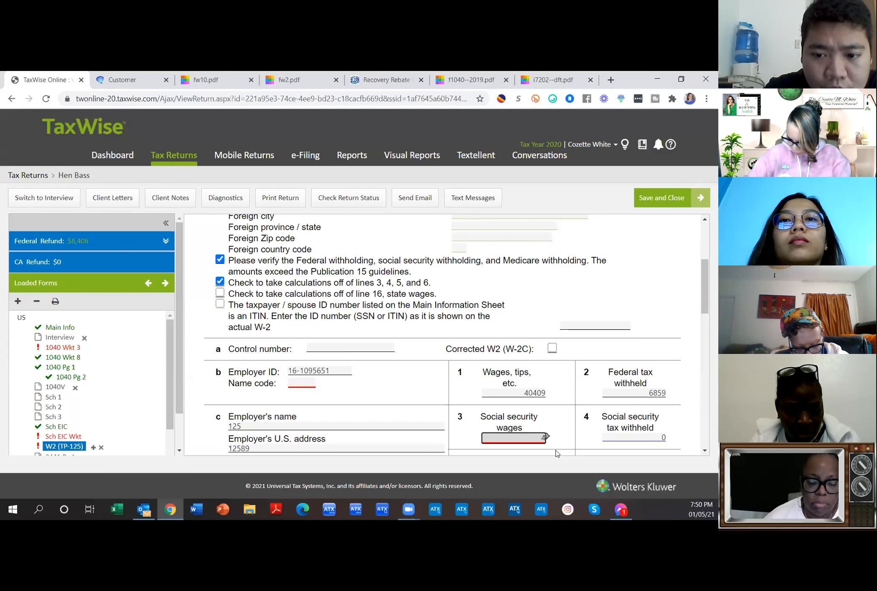
{"action": "type", "text": "1084.21"}
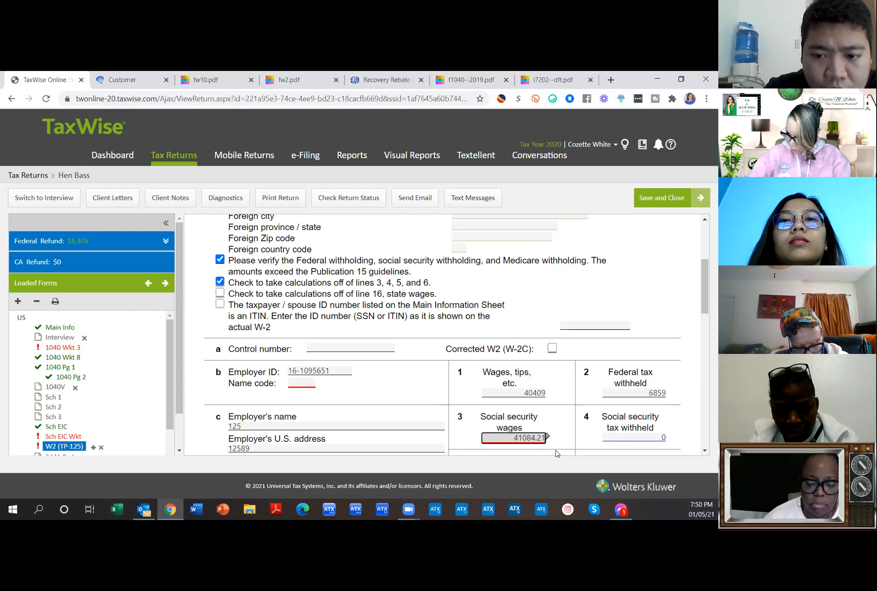
{"action": "key", "text": "Tab"}
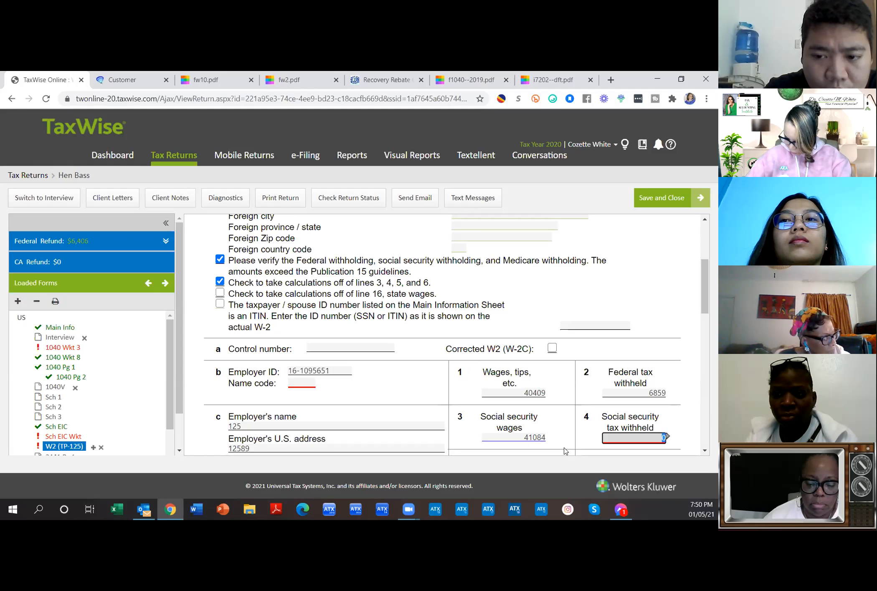
Step: Enter box 4 social security tax 2547, box 5 Medicare wages 41084 and box 6 Medicare tax 595.72
{"action": "type", "text": "2547.11"}
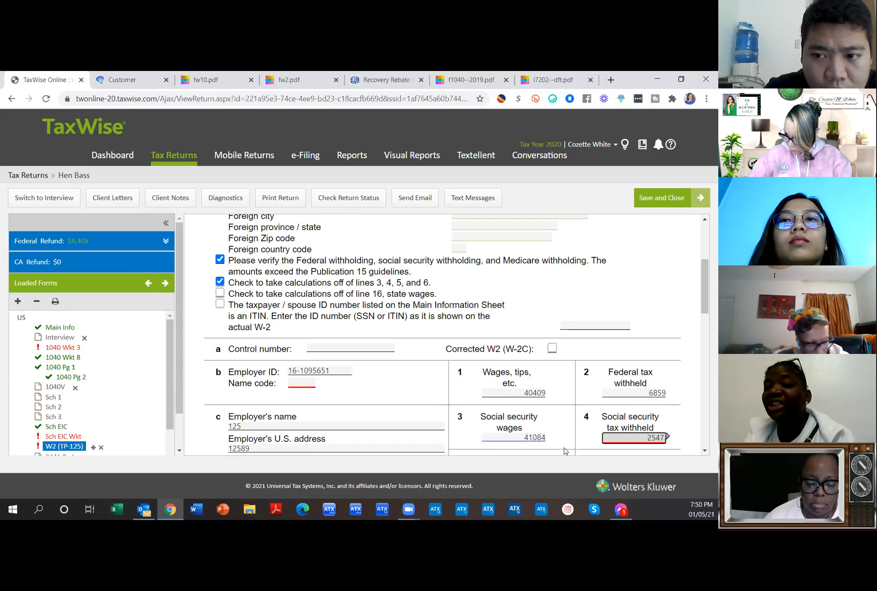
{"action": "key", "text": "BackSpace"}
{"action": "key", "text": "BackSpace"}
{"action": "type", "text": "2"}
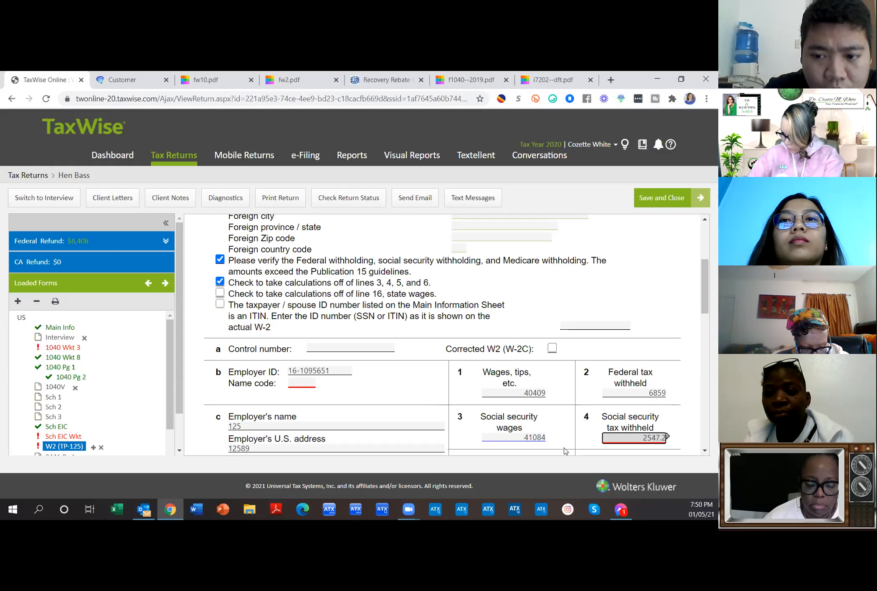
{"action": "type", "text": "2"}
{"action": "scroll", "coordinate": [567, 450], "scroll_direction": "down", "scroll_amount": 1}
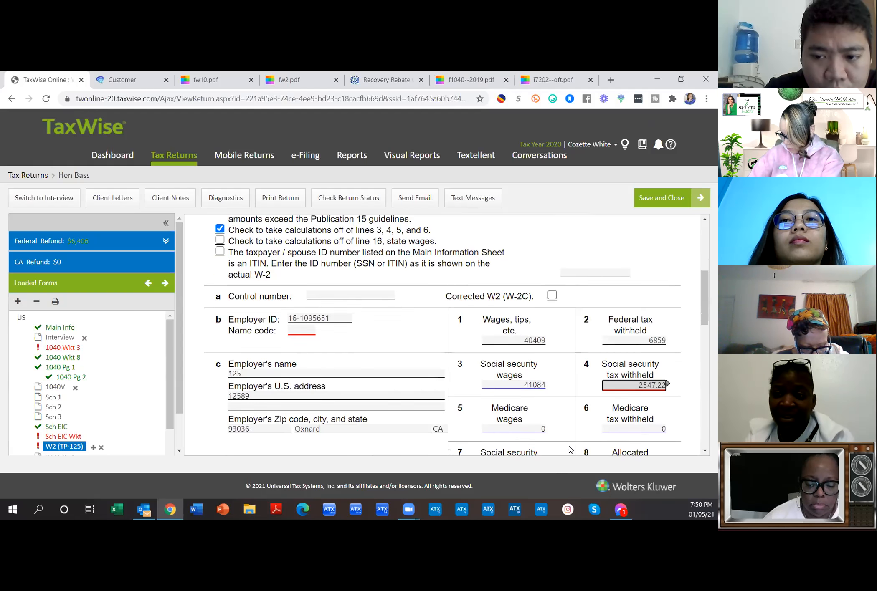
{"action": "left_click", "coordinate": [531, 430]}
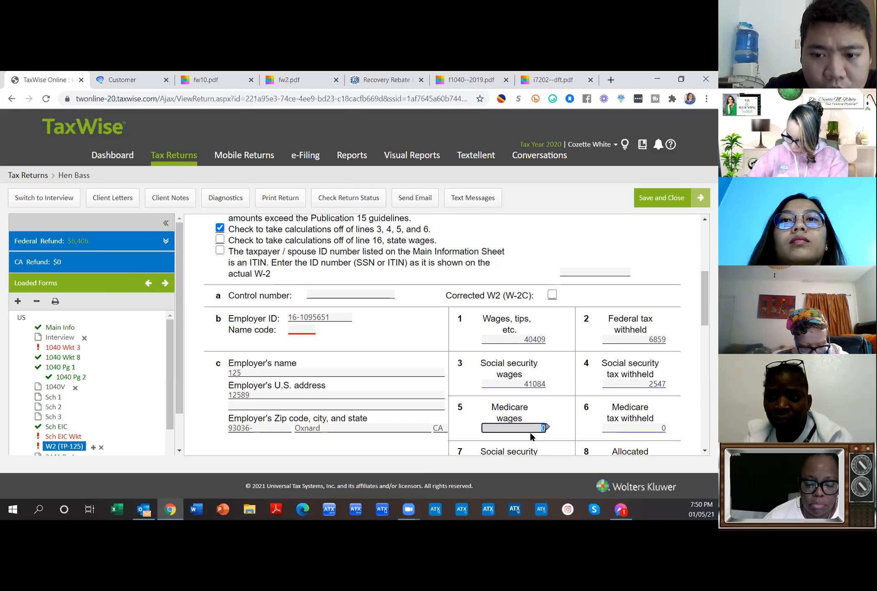
{"action": "type", "text": "41084.21"}
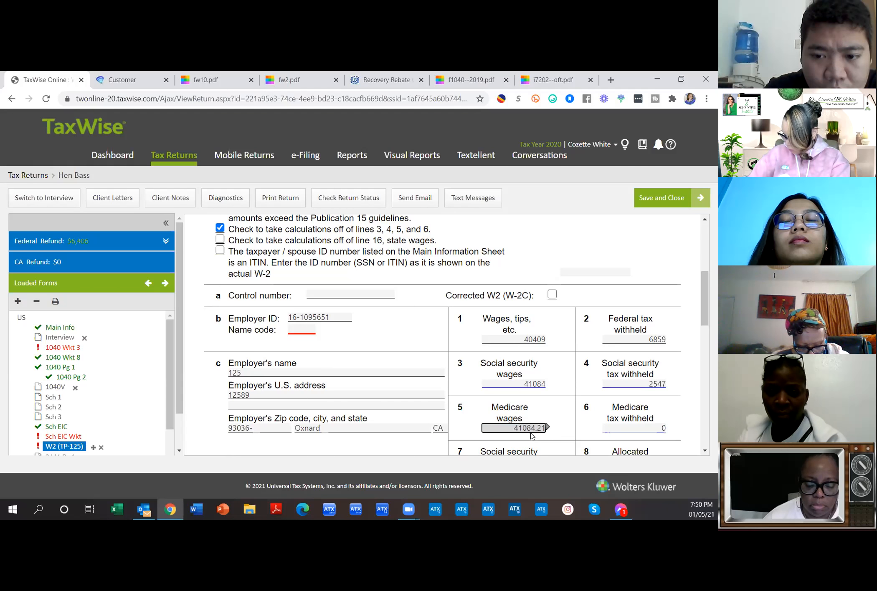
{"action": "left_click", "coordinate": [632, 427]}
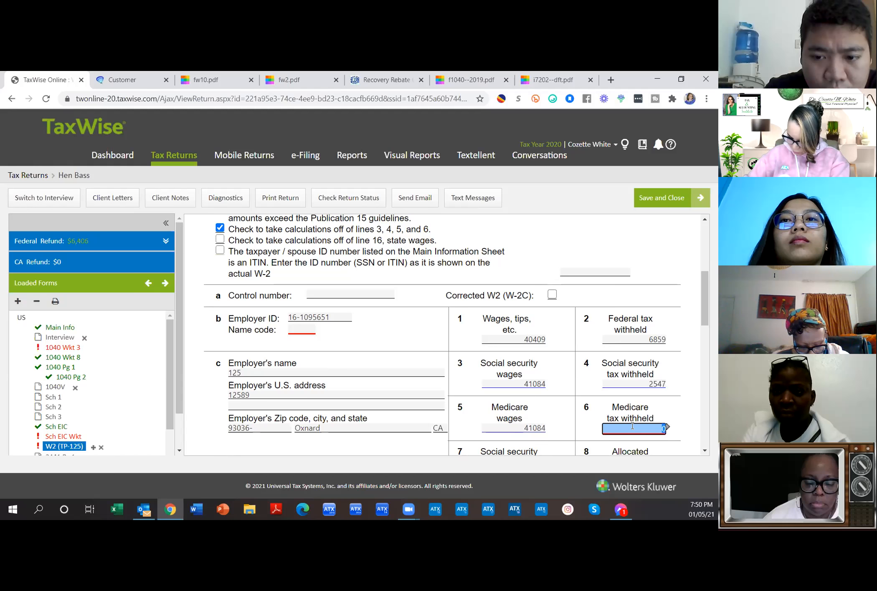
{"action": "type", "text": "595.72"}
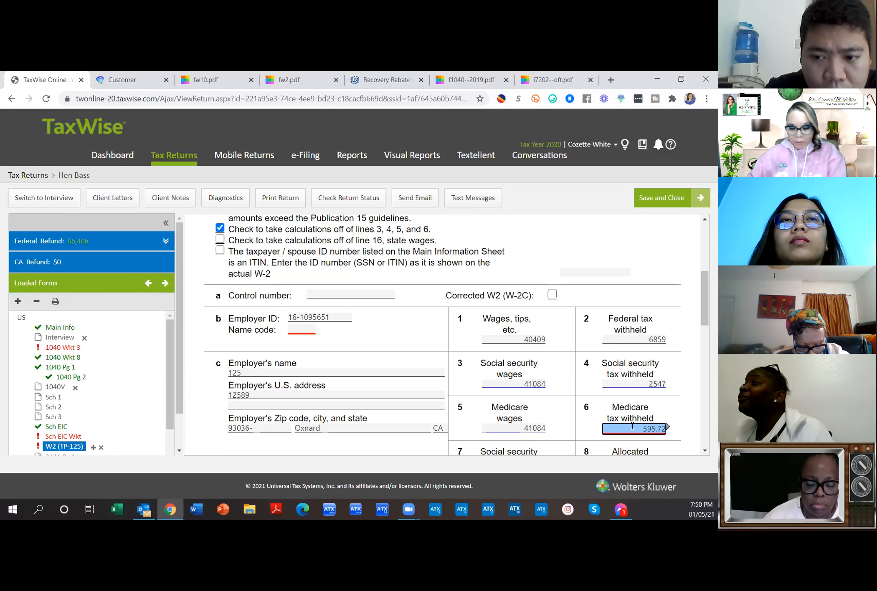
{"action": "key", "text": "Tab"}
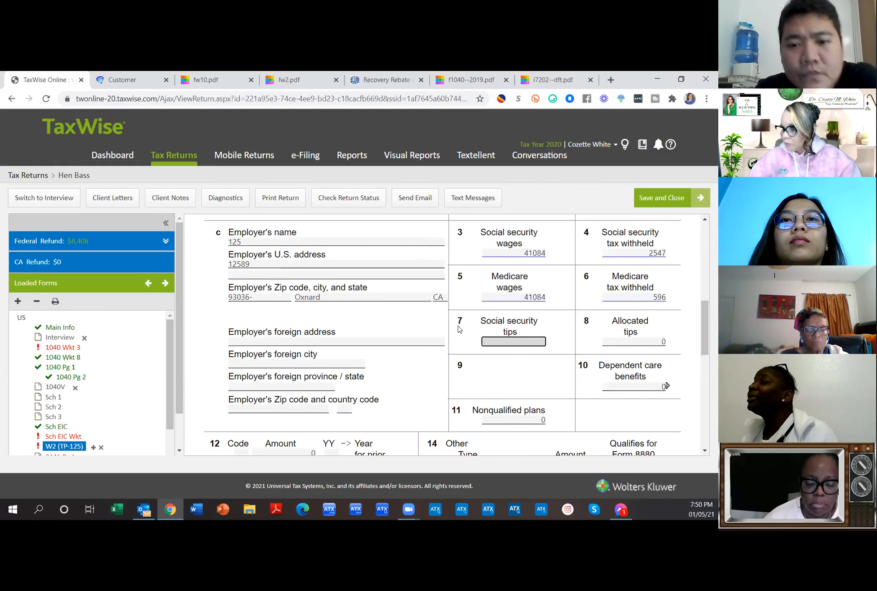
{"action": "scroll", "coordinate": [459, 329], "scroll_direction": "up", "scroll_amount": 3}
Step: Try entering 1 in the W-2 Name code field and dismiss the Calculated Entry notice
{"action": "left_click", "coordinate": [302, 299]}
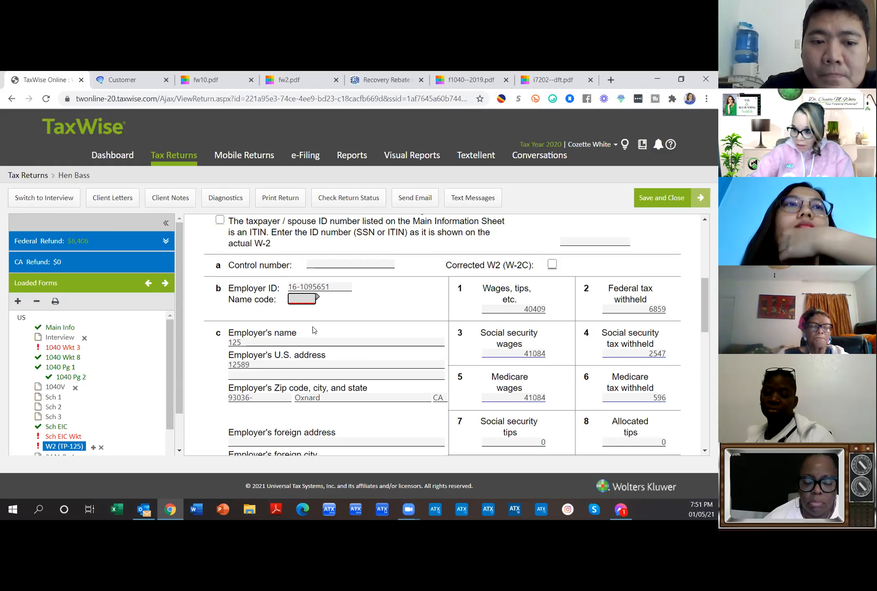
{"action": "key", "text": "1"}
{"action": "left_click", "coordinate": [499, 190]}
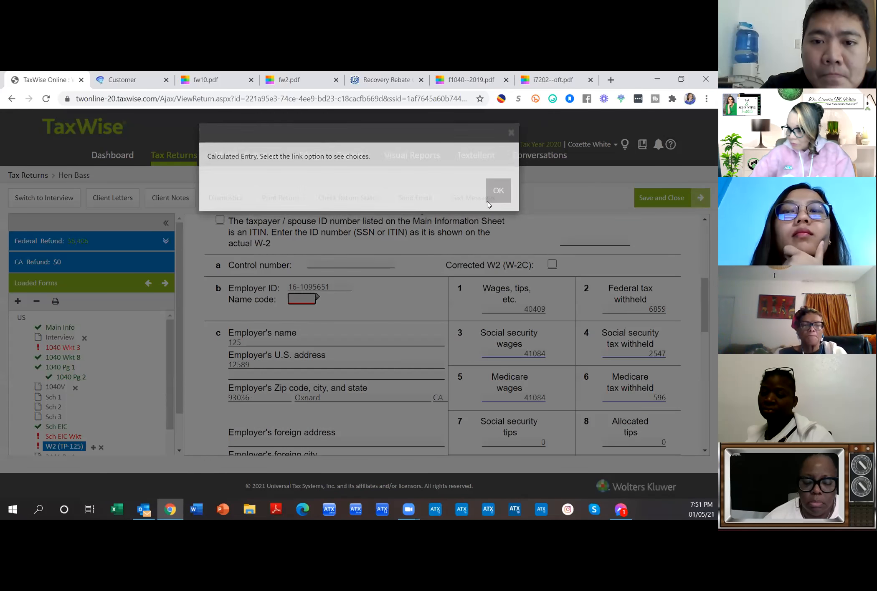
{"action": "left_click", "coordinate": [317, 297]}
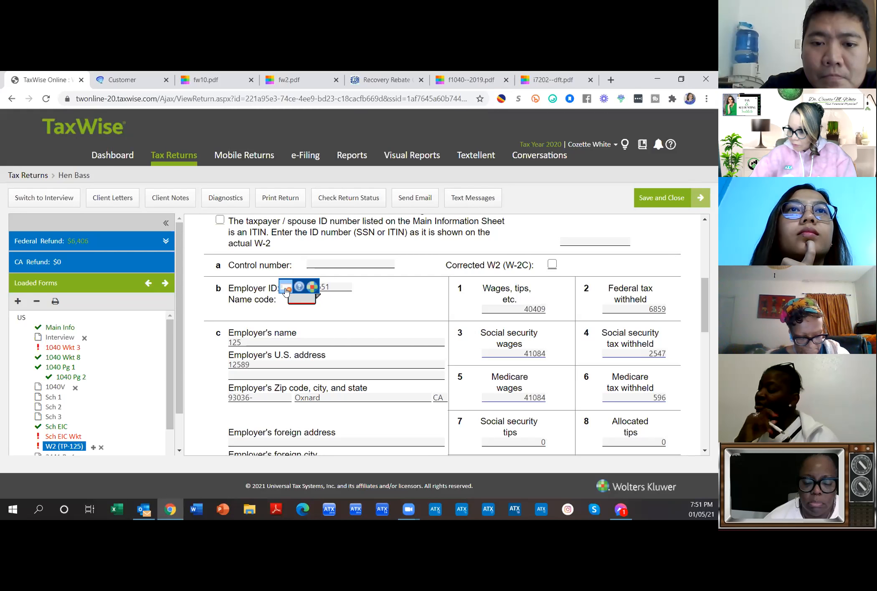
{"action": "left_click", "coordinate": [293, 310]}
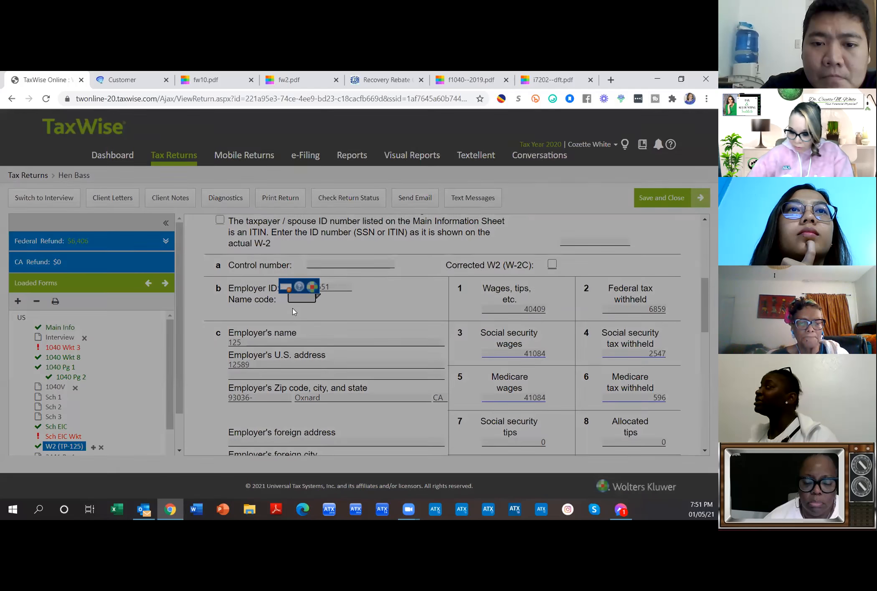
{"action": "key", "text": "Return"}
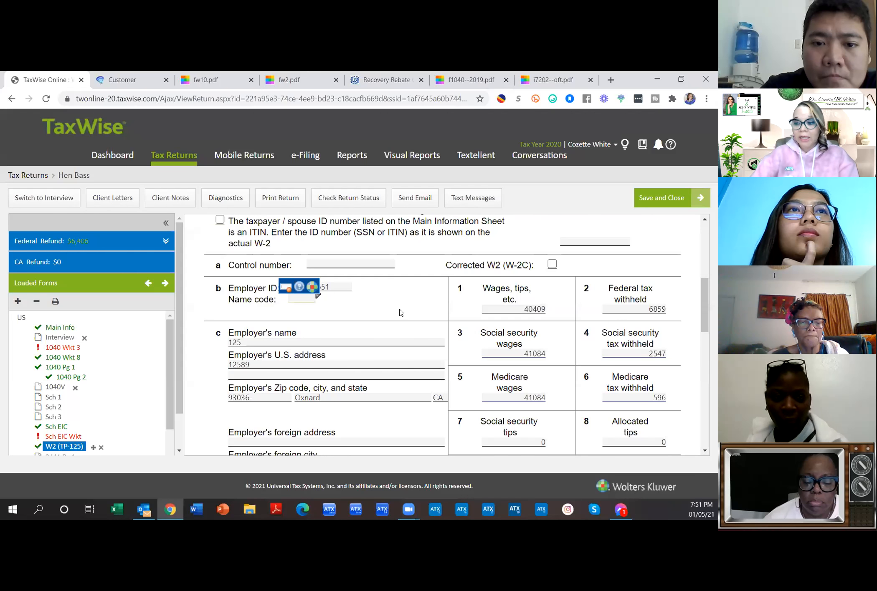
Step: Retry the Name code entry, dismiss the repeated notice, and leave the calculated field blank
{"action": "scroll", "coordinate": [400, 313], "scroll_direction": "up", "scroll_amount": 2}
{"action": "scroll", "coordinate": [400, 312], "scroll_direction": "down", "scroll_amount": 2}
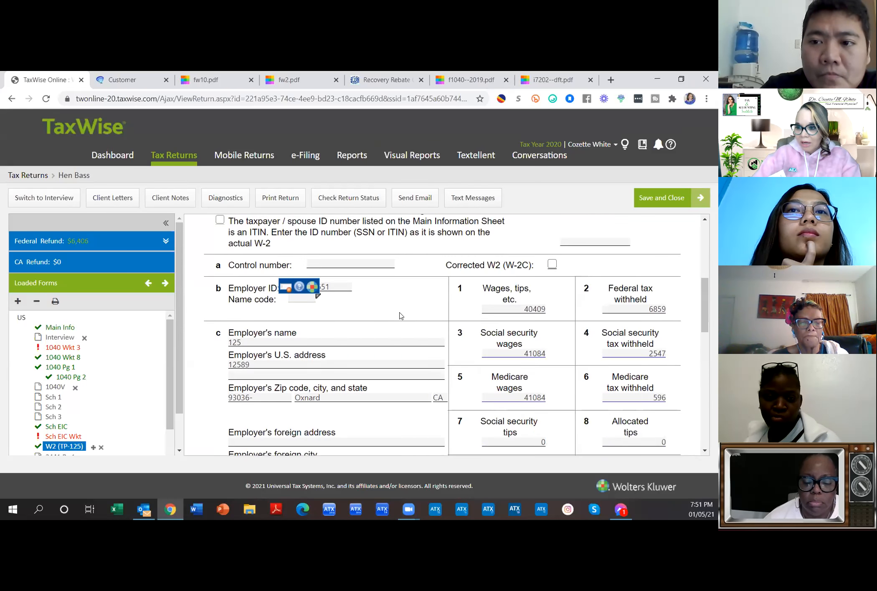
{"action": "left_click", "coordinate": [291, 296]}
{"action": "left_click", "coordinate": [292, 296]}
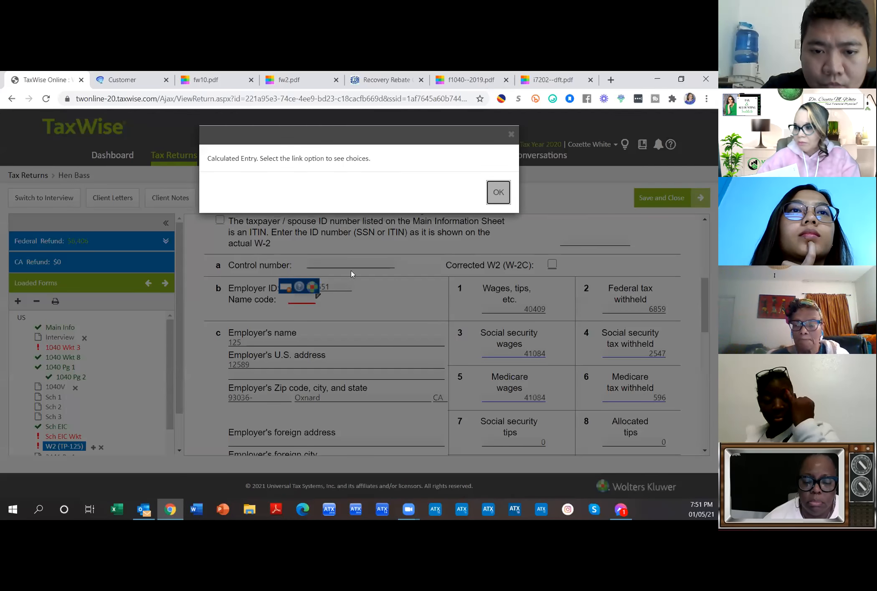
{"action": "left_click", "coordinate": [498, 192]}
{"action": "scroll", "coordinate": [346, 314], "scroll_direction": "up", "scroll_amount": 4}
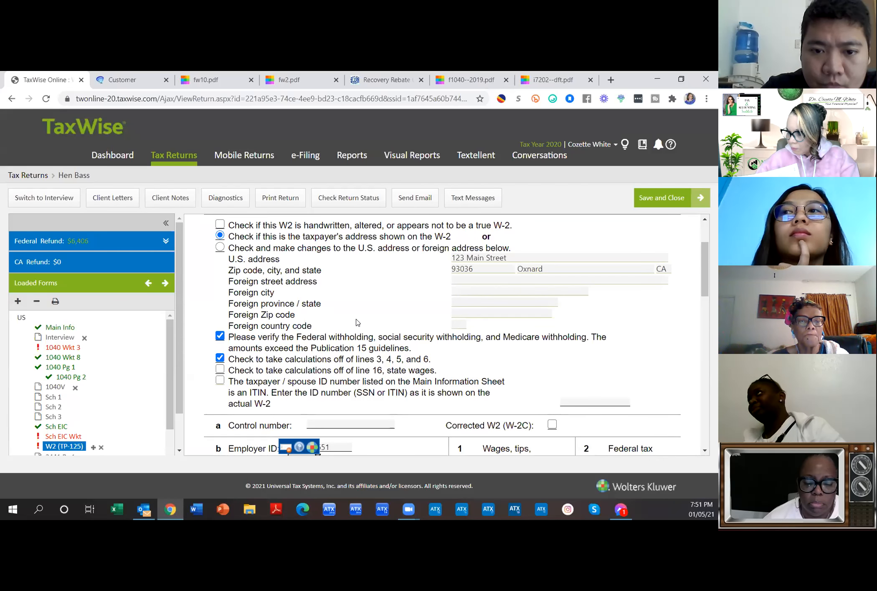
{"action": "scroll", "coordinate": [357, 322], "scroll_direction": "down", "scroll_amount": 1}
{"action": "left_click", "coordinate": [302, 407]}
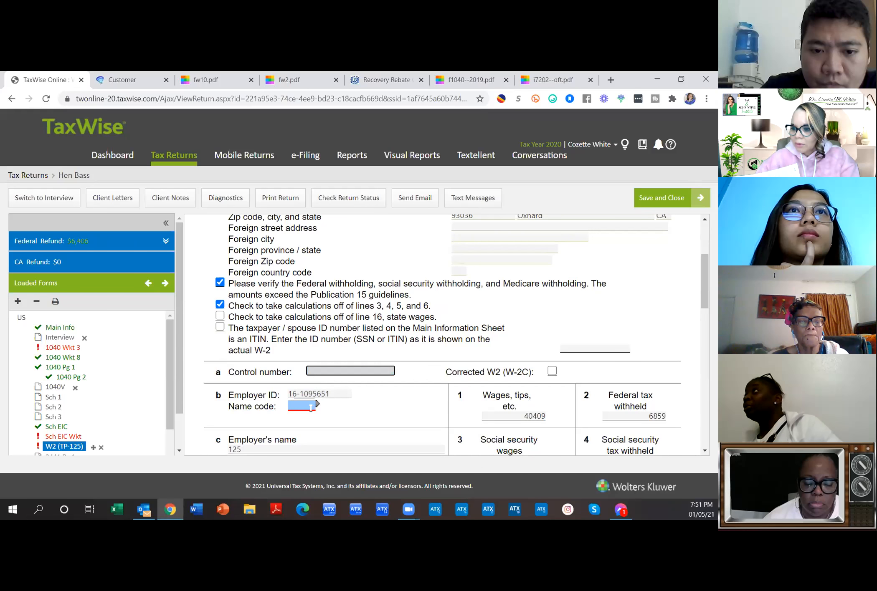
{"action": "type", "text": "1"}
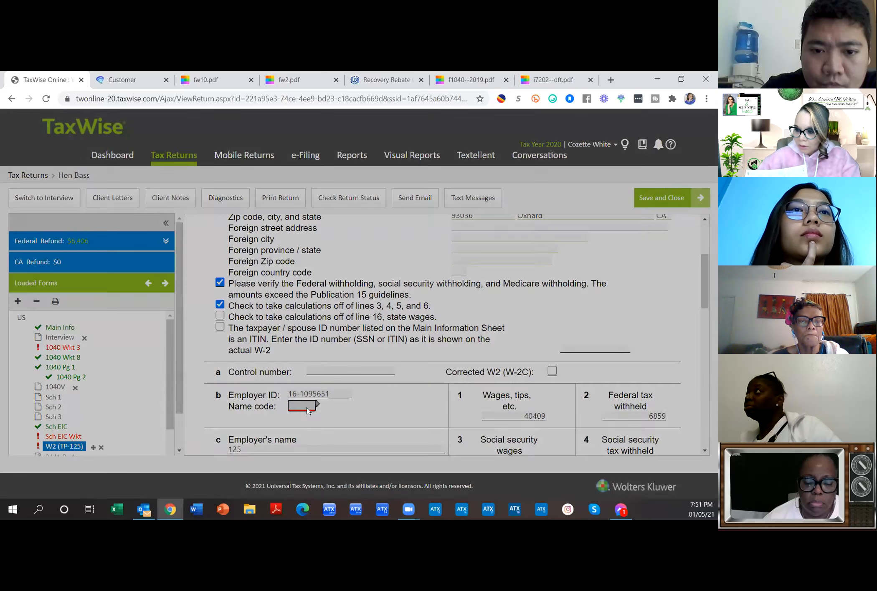
{"action": "key", "text": "Return"}
{"action": "left_click", "coordinate": [334, 367]}
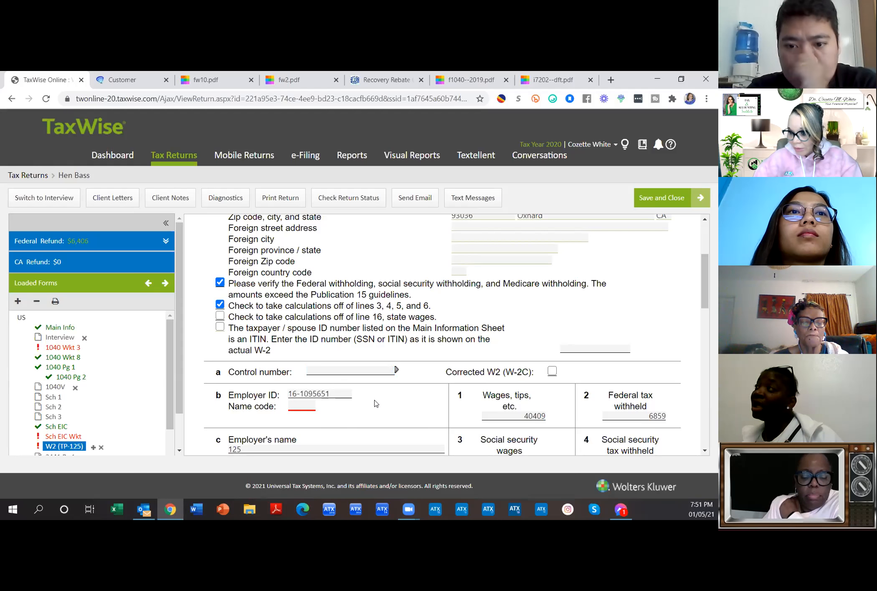
{"action": "scroll", "coordinate": [375, 406], "scroll_direction": "down", "scroll_amount": 15}
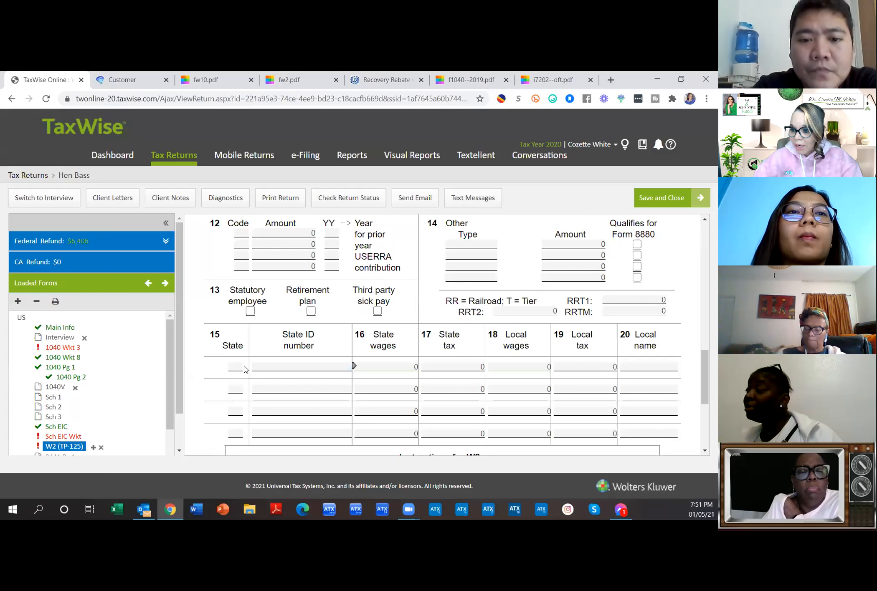
Step: Fill the W-2 state row with NJ, the employer's state ID, and state tax 1540.94
{"action": "left_click", "coordinate": [237, 366]}
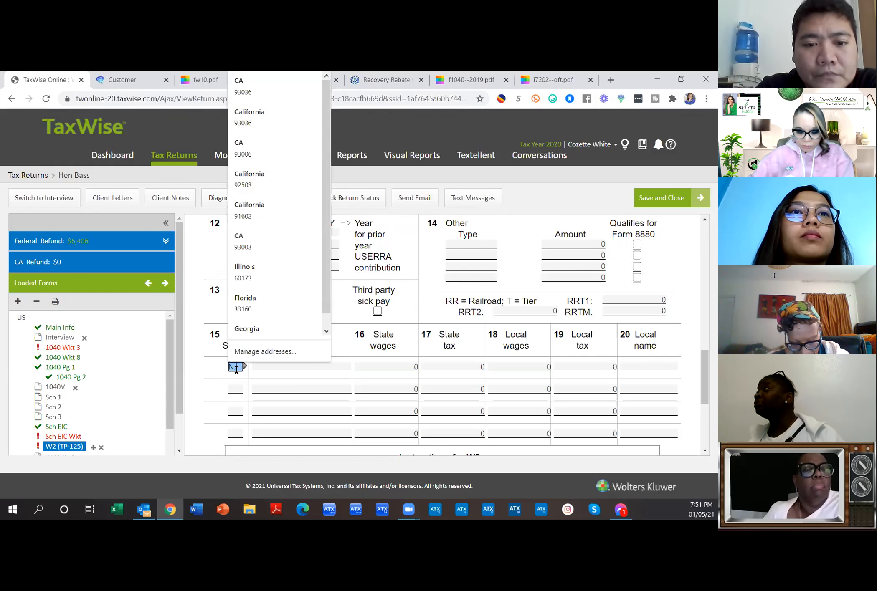
{"action": "key", "text": "Tab"}
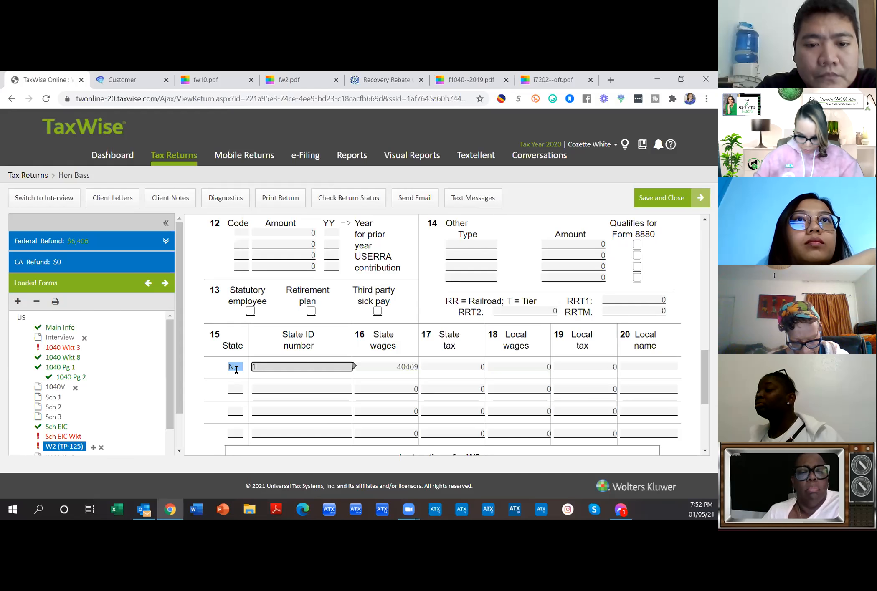
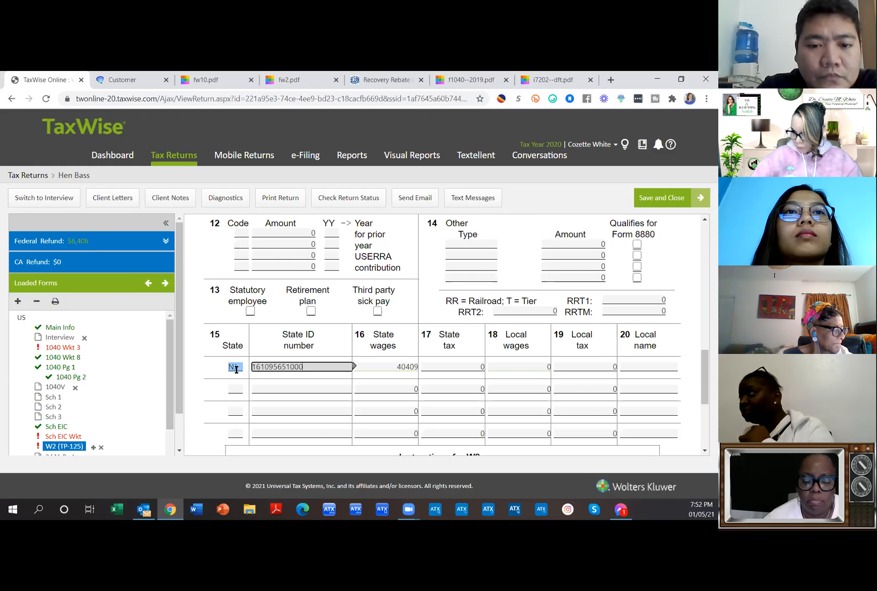
{"action": "left_click", "coordinate": [470, 367]}
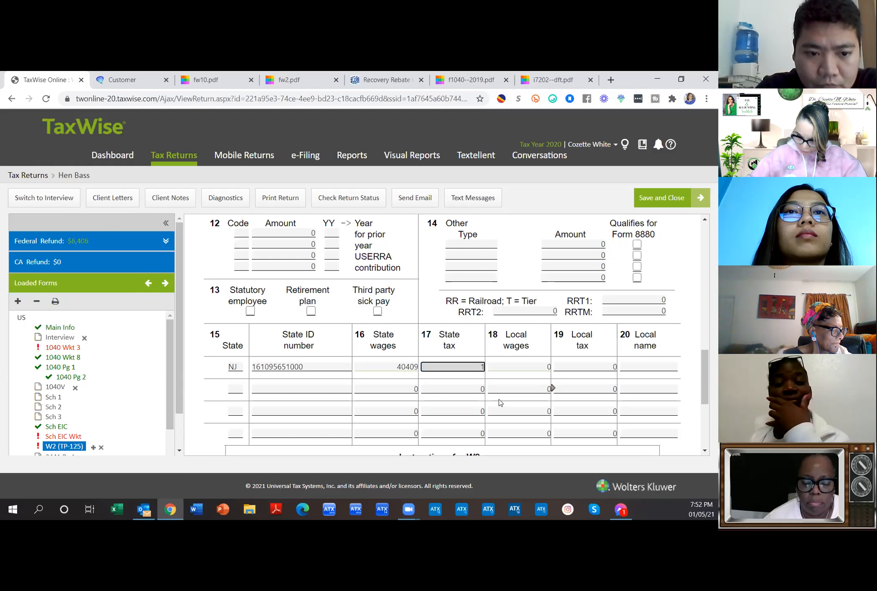
{"action": "type", "text": "1540.94"}
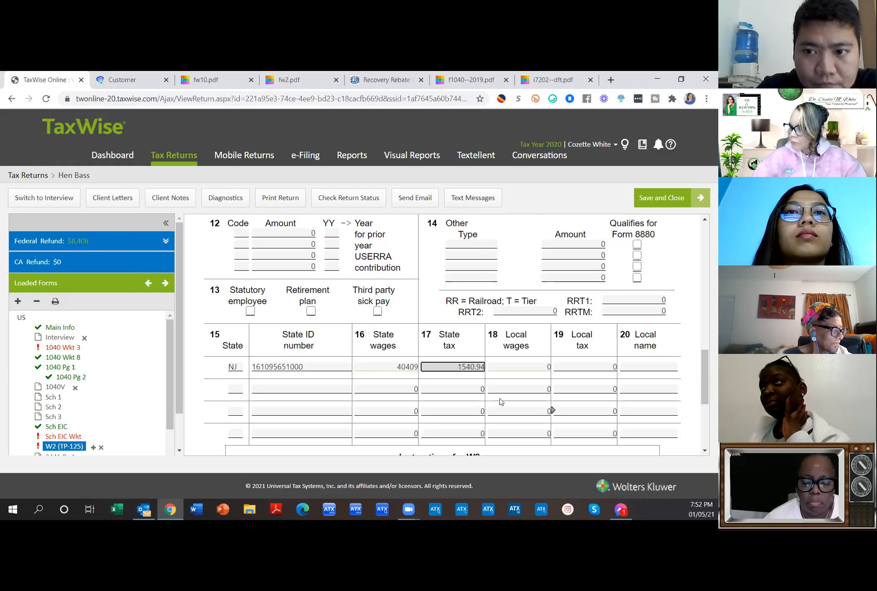
{"action": "left_click", "coordinate": [468, 408]}
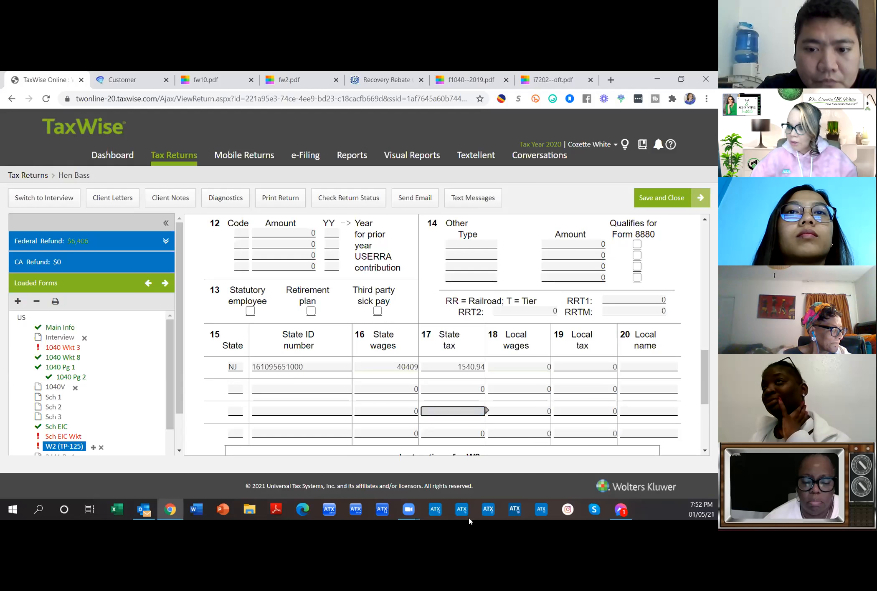
{"action": "scroll", "coordinate": [141, 404], "scroll_direction": "down", "scroll_amount": 3}
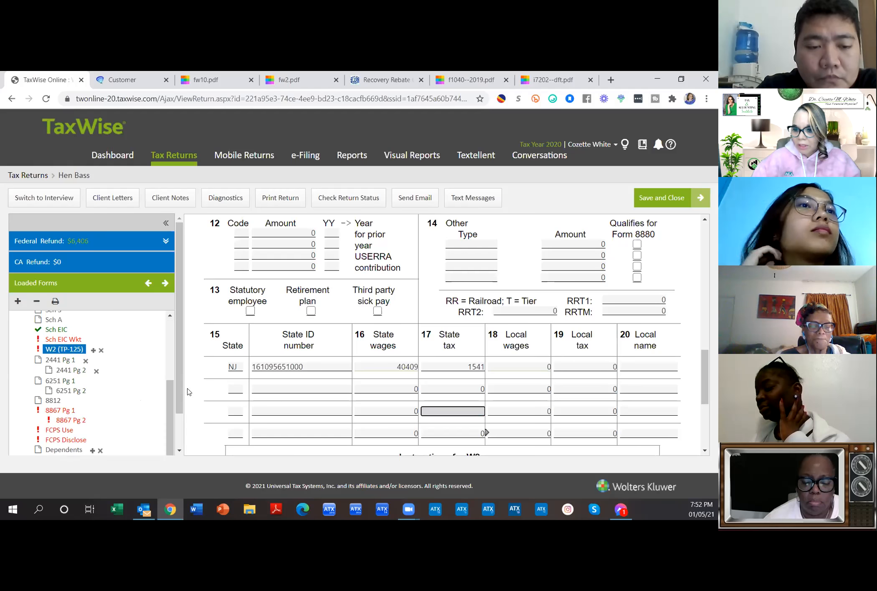
{"action": "scroll", "coordinate": [549, 384], "scroll_direction": "down", "scroll_amount": 4}
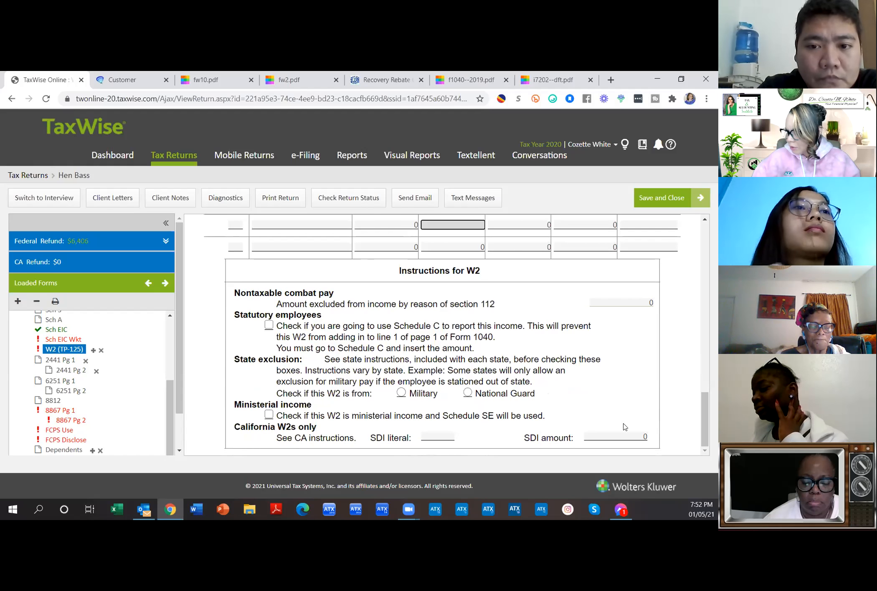
{"action": "scroll", "coordinate": [591, 411], "scroll_direction": "up", "scroll_amount": 8}
{"action": "scroll", "coordinate": [630, 433], "scroll_direction": "up", "scroll_amount": 3}
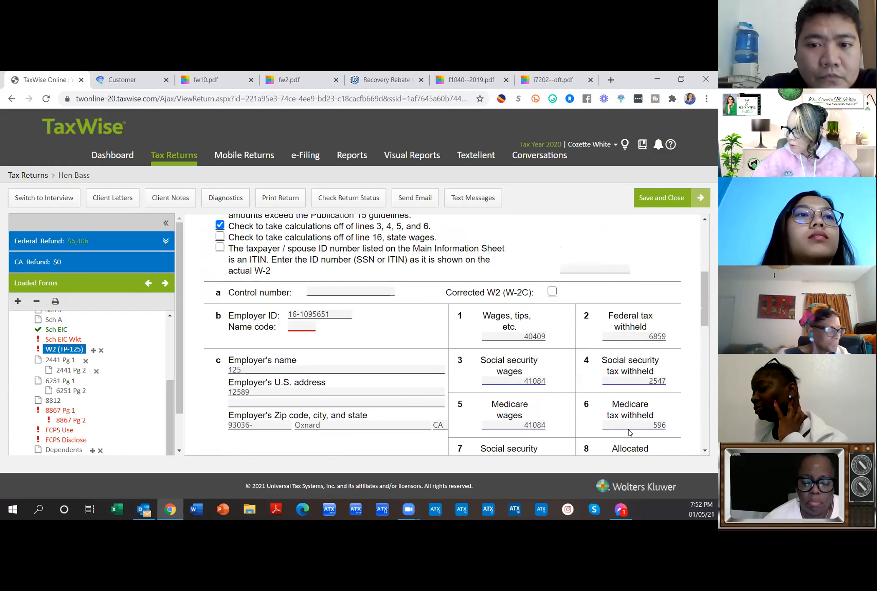
{"action": "left_click", "coordinate": [306, 325]}
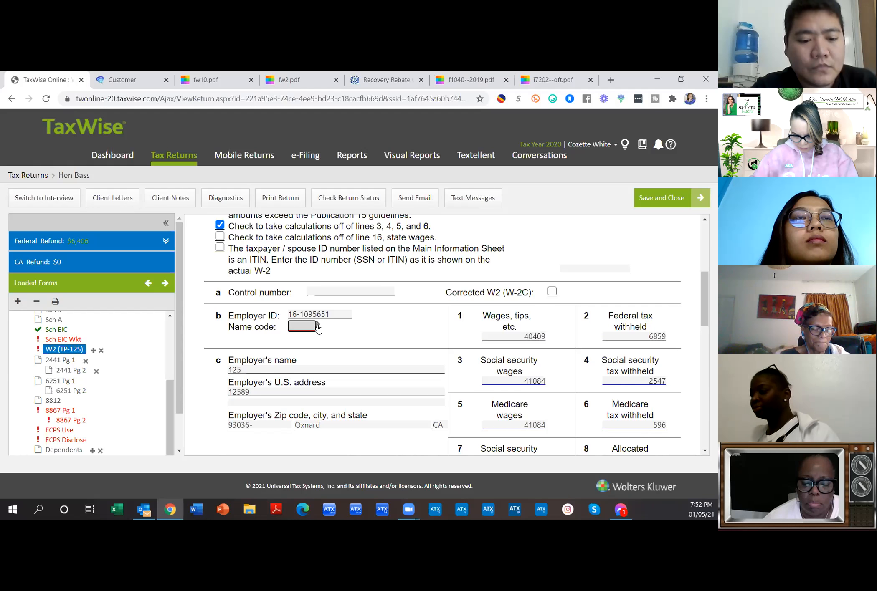
{"action": "left_click", "coordinate": [318, 329]}
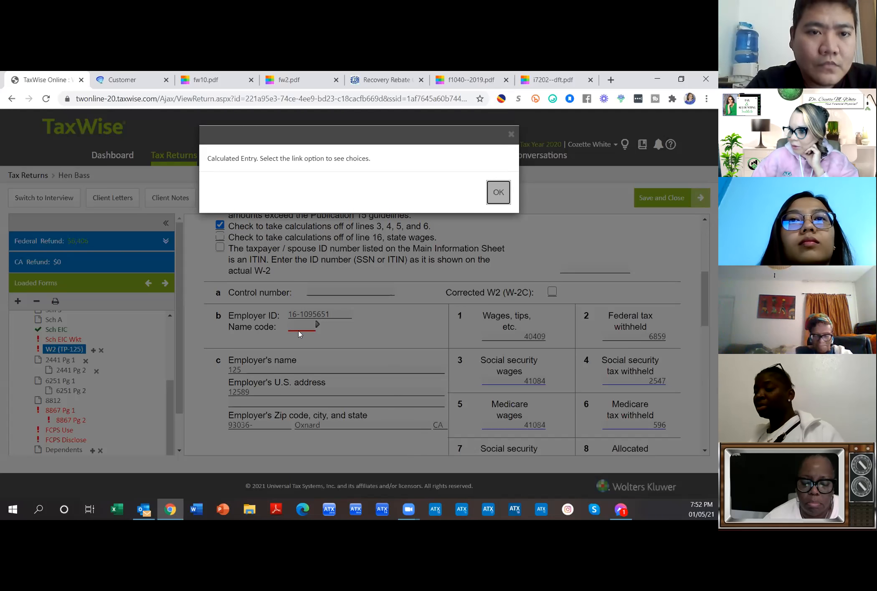
{"action": "left_click", "coordinate": [498, 192]}
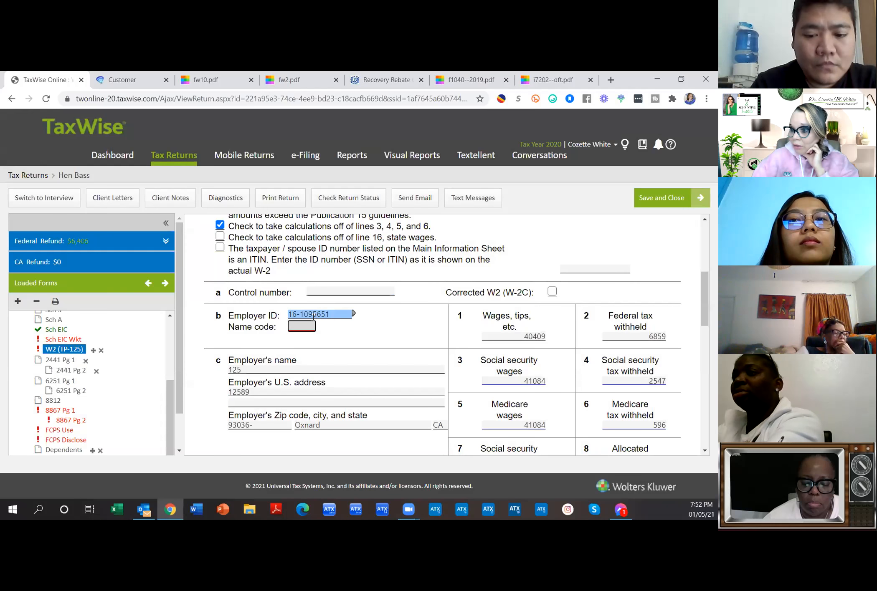
{"action": "left_click", "coordinate": [318, 325]}
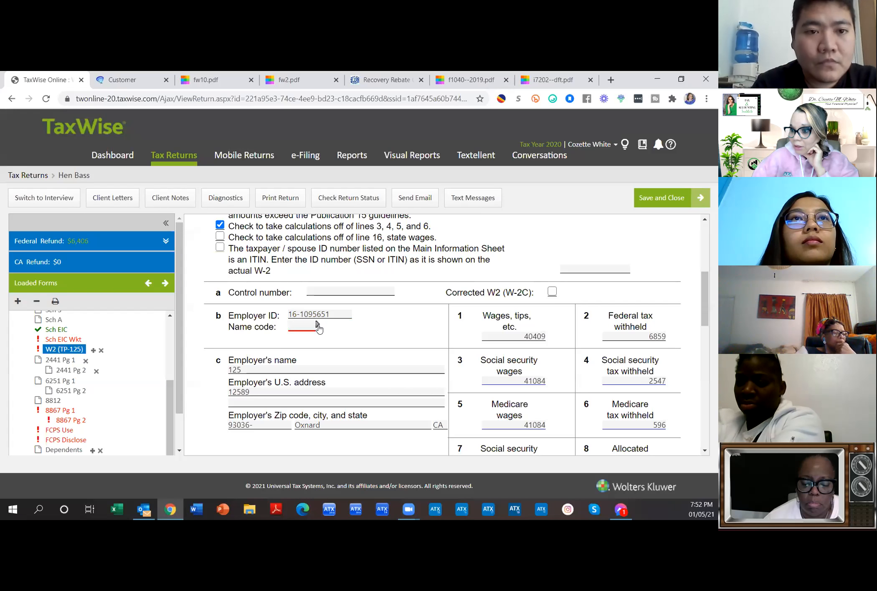
{"action": "left_click", "coordinate": [299, 314]}
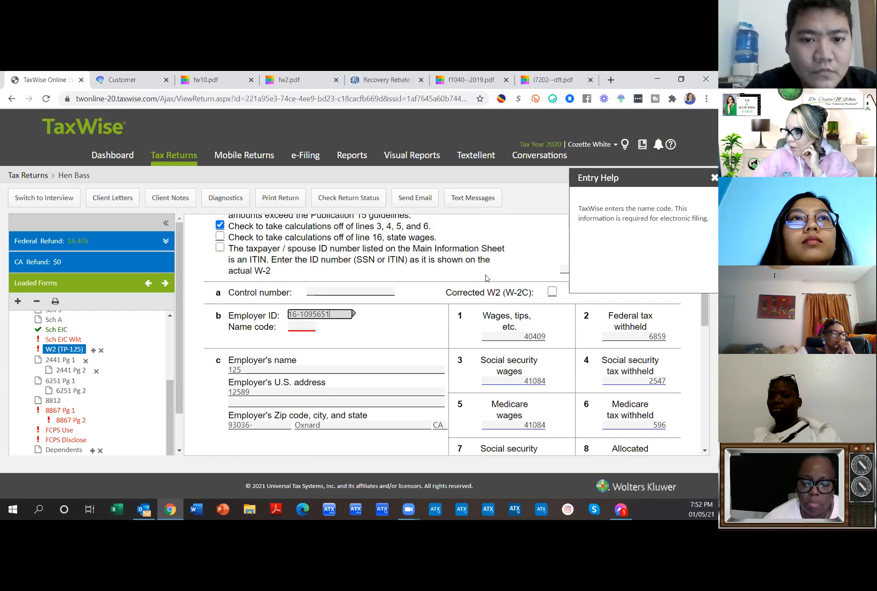
{"action": "left_click", "coordinate": [357, 330]}
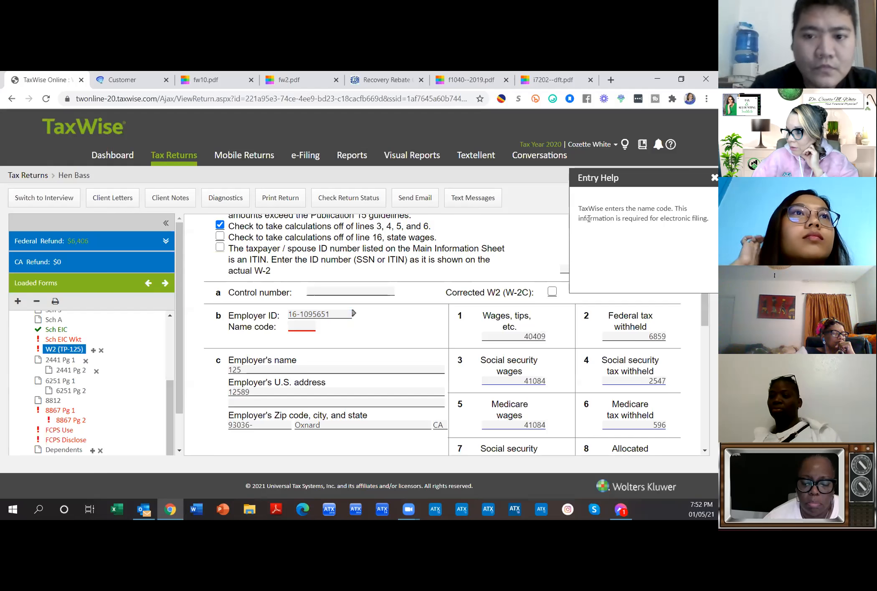
{"action": "left_click", "coordinate": [714, 177]}
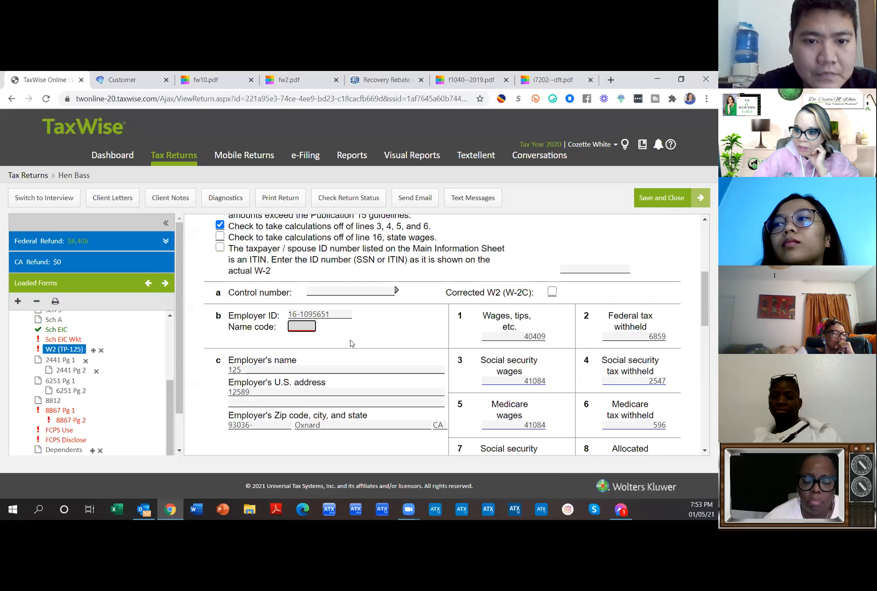
Step: Scroll through the completed W-2, then switch to the Sch EIC Wkt form
{"action": "scroll", "coordinate": [389, 386], "scroll_direction": "up", "scroll_amount": 4}
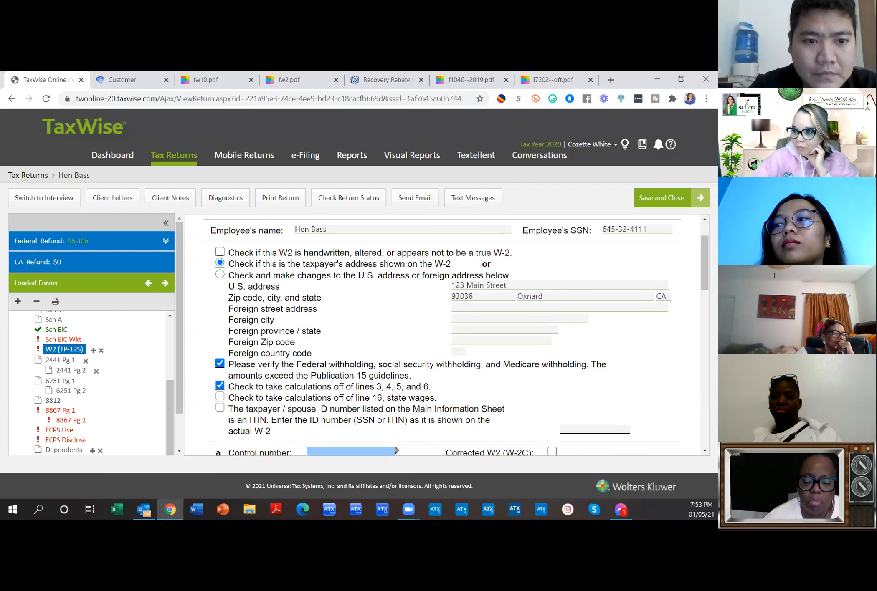
{"action": "scroll", "coordinate": [320, 409], "scroll_direction": "up", "scroll_amount": 2}
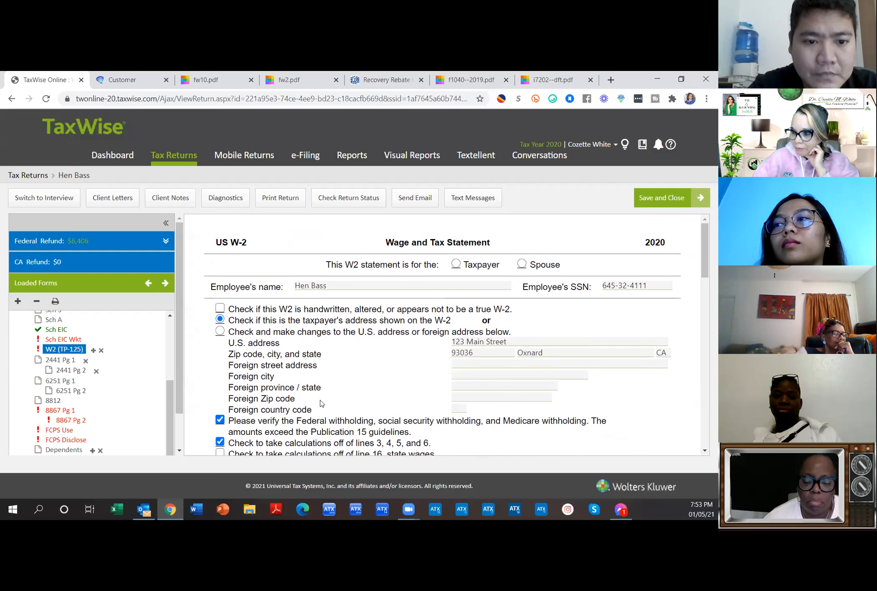
{"action": "scroll", "coordinate": [327, 395], "scroll_direction": "down", "scroll_amount": 4}
{"action": "scroll", "coordinate": [333, 385], "scroll_direction": "down", "scroll_amount": 3}
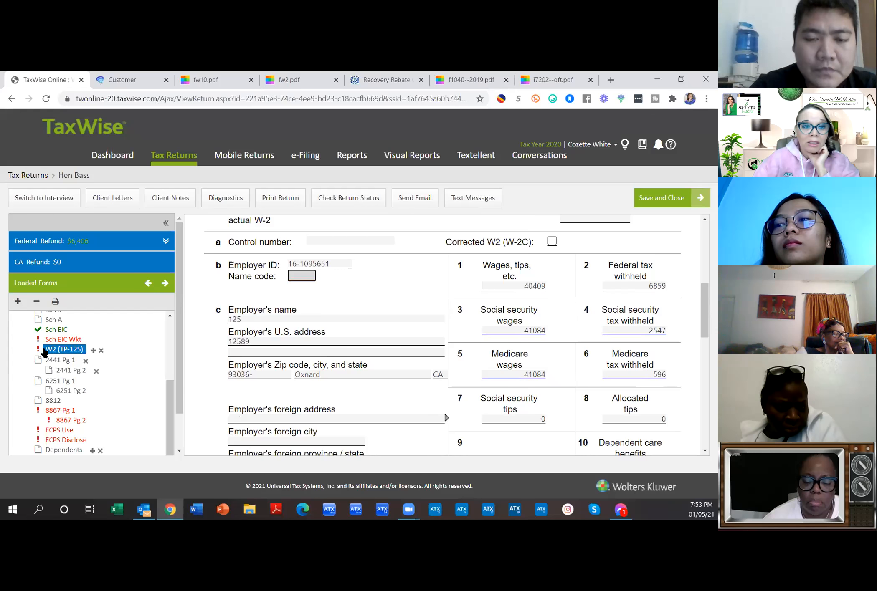
{"action": "left_click", "coordinate": [294, 278]}
{"action": "scroll", "coordinate": [422, 338], "scroll_direction": "down", "scroll_amount": 10}
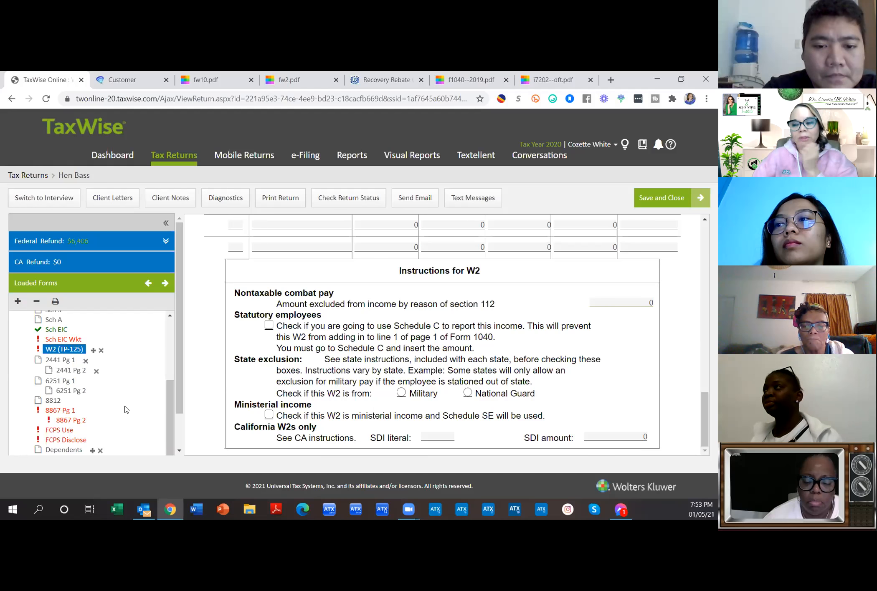
{"action": "left_click", "coordinate": [68, 340]}
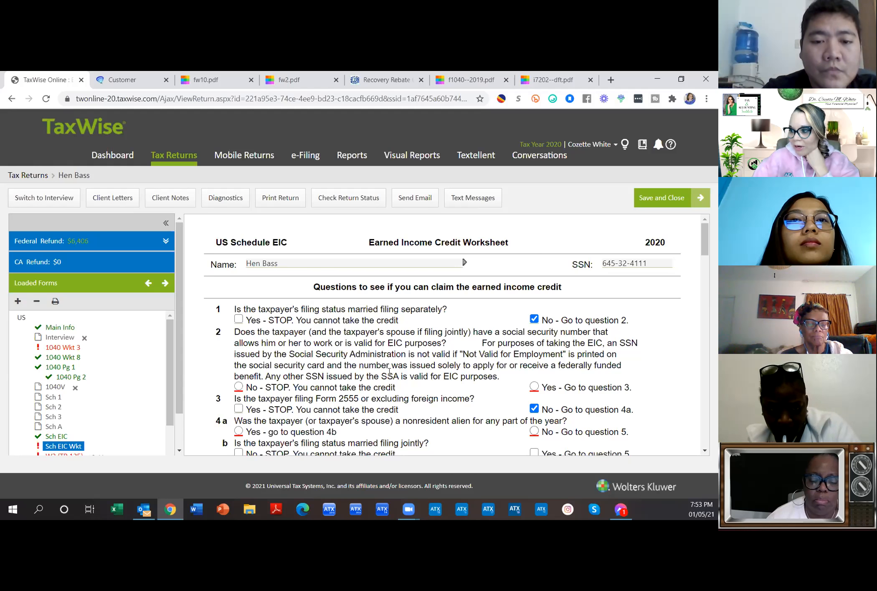
Step: Answer Yes to the SSN question and No to nonresident alien and qualifying-child questions
{"action": "left_click", "coordinate": [535, 388]}
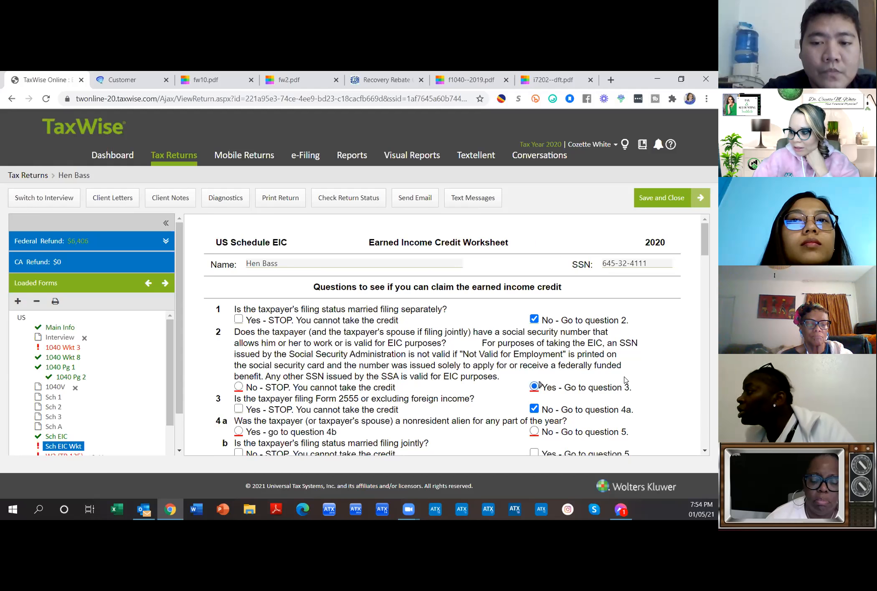
{"action": "scroll", "coordinate": [536, 389], "scroll_direction": "down", "scroll_amount": 3}
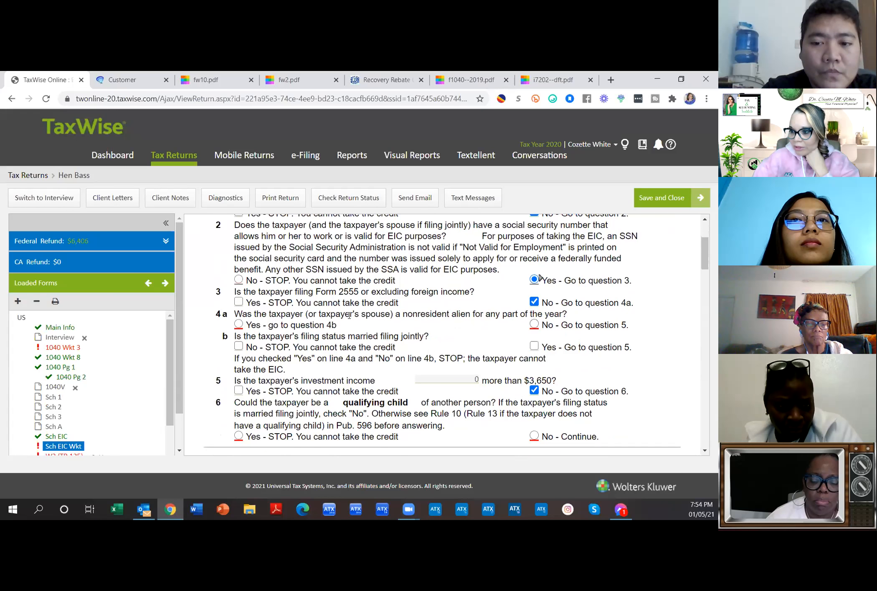
{"action": "left_click", "coordinate": [535, 325]}
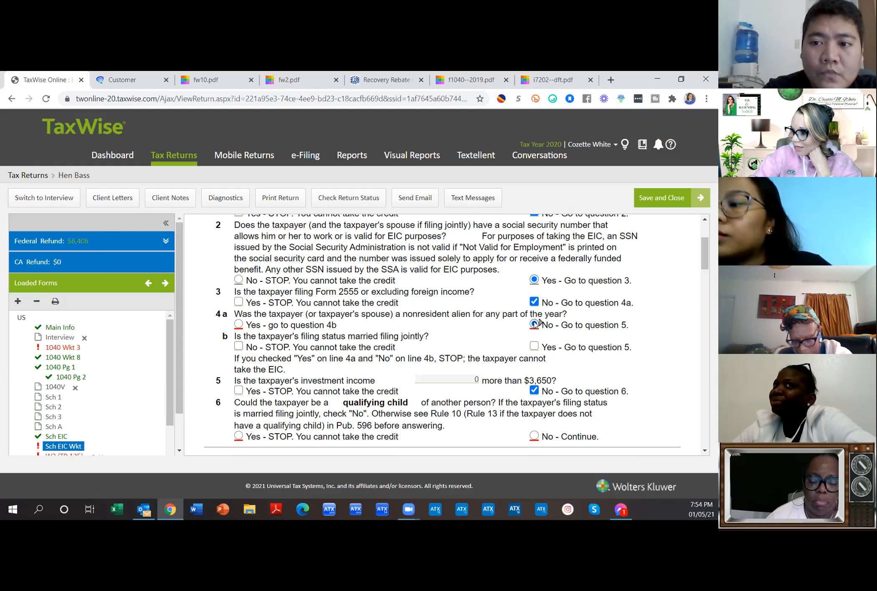
{"action": "scroll", "coordinate": [621, 359], "scroll_direction": "down", "scroll_amount": 1}
{"action": "scroll", "coordinate": [621, 359], "scroll_direction": "down", "scroll_amount": 1}
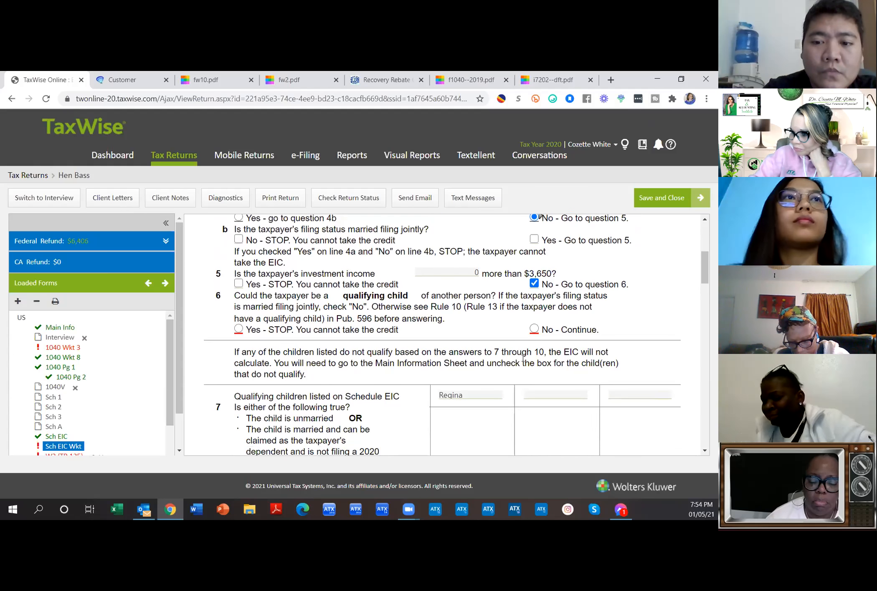
{"action": "left_click", "coordinate": [534, 328]}
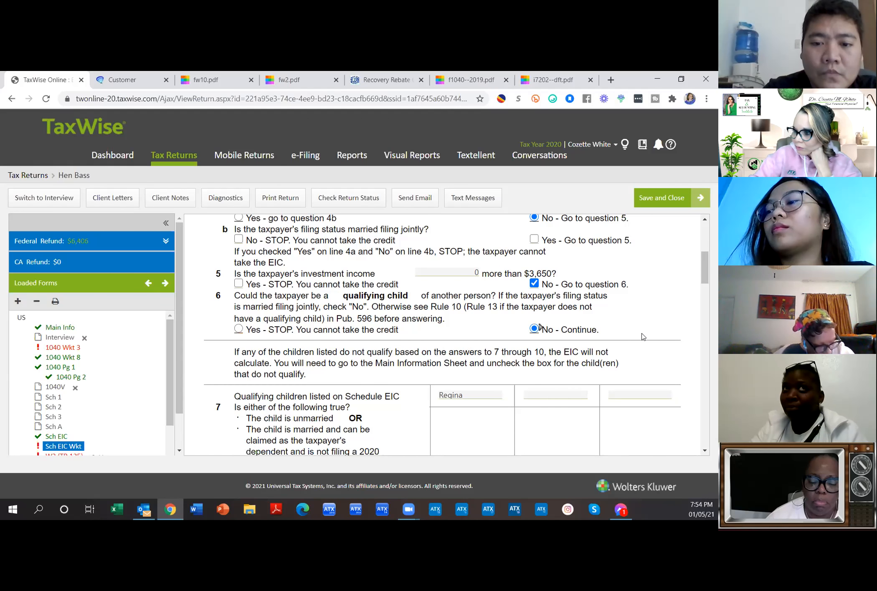
{"action": "scroll", "coordinate": [644, 337], "scroll_direction": "down", "scroll_amount": 2}
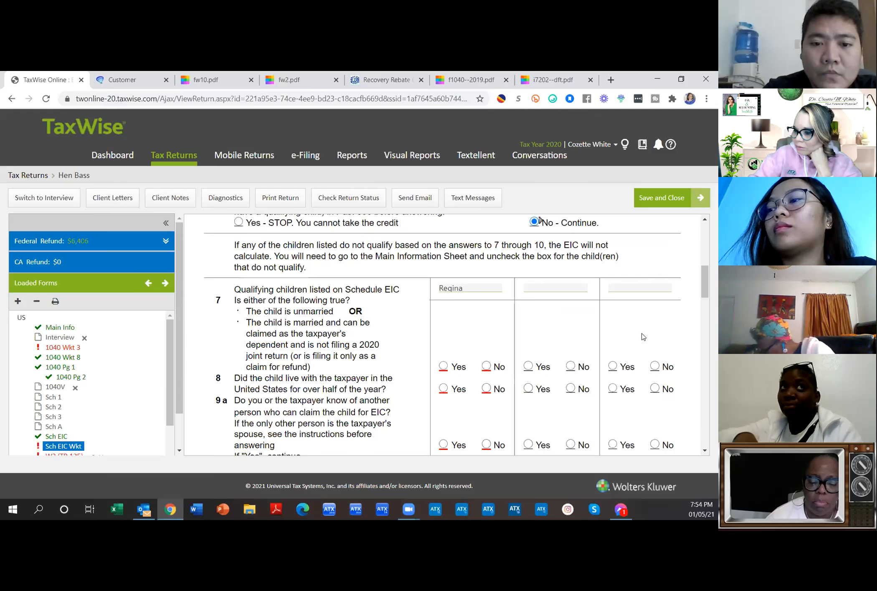
{"action": "scroll", "coordinate": [643, 337], "scroll_direction": "down", "scroll_amount": 4}
{"action": "scroll", "coordinate": [643, 336], "scroll_direction": "down", "scroll_amount": 4}
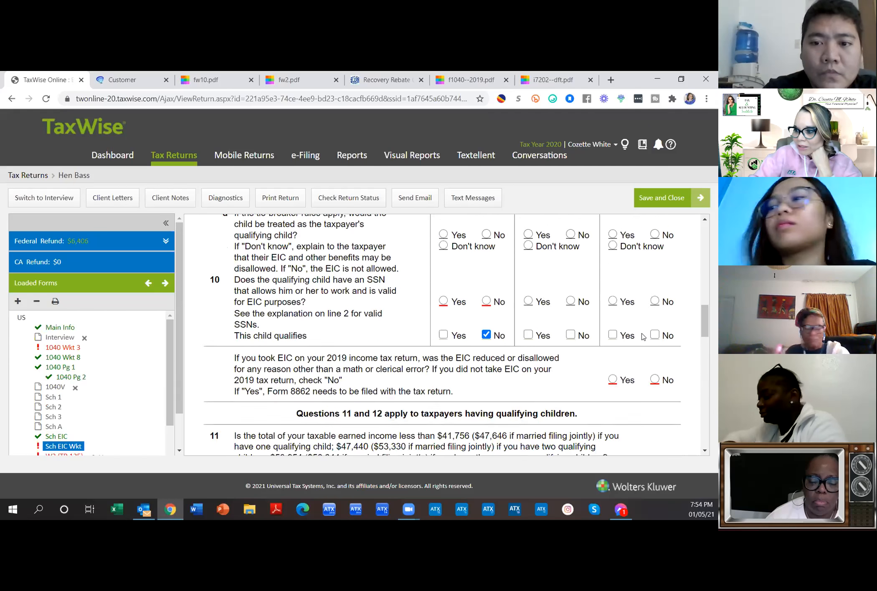
{"action": "scroll", "coordinate": [430, 359], "scroll_direction": "down", "scroll_amount": 3}
{"action": "scroll", "coordinate": [431, 356], "scroll_direction": "down", "scroll_amount": 10}
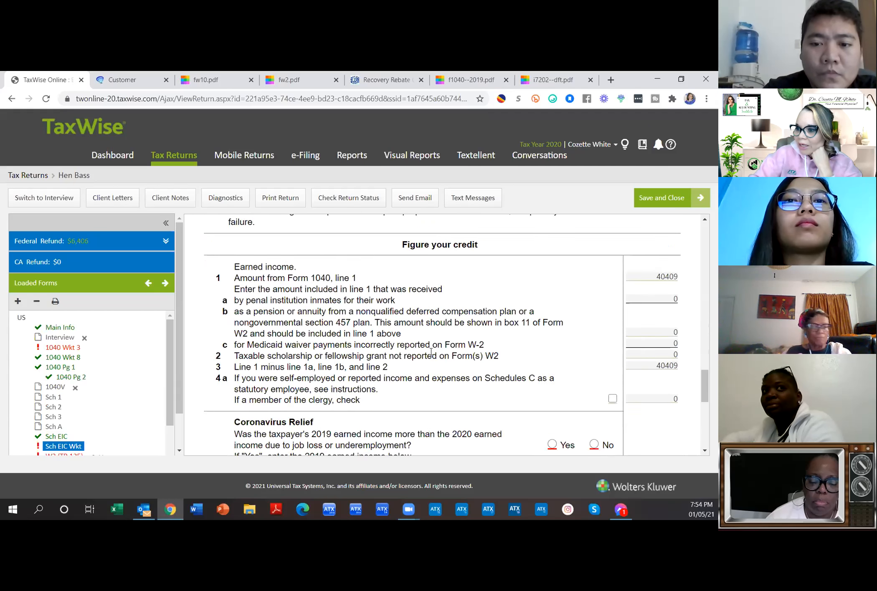
{"action": "scroll", "coordinate": [431, 351], "scroll_direction": "down", "scroll_amount": 1}
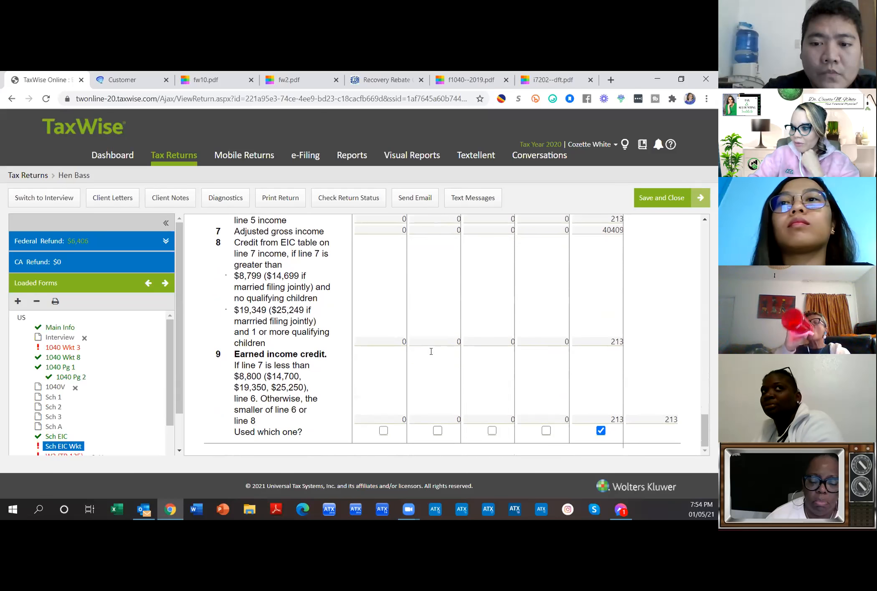
{"action": "scroll", "coordinate": [431, 354], "scroll_direction": "up", "scroll_amount": 12}
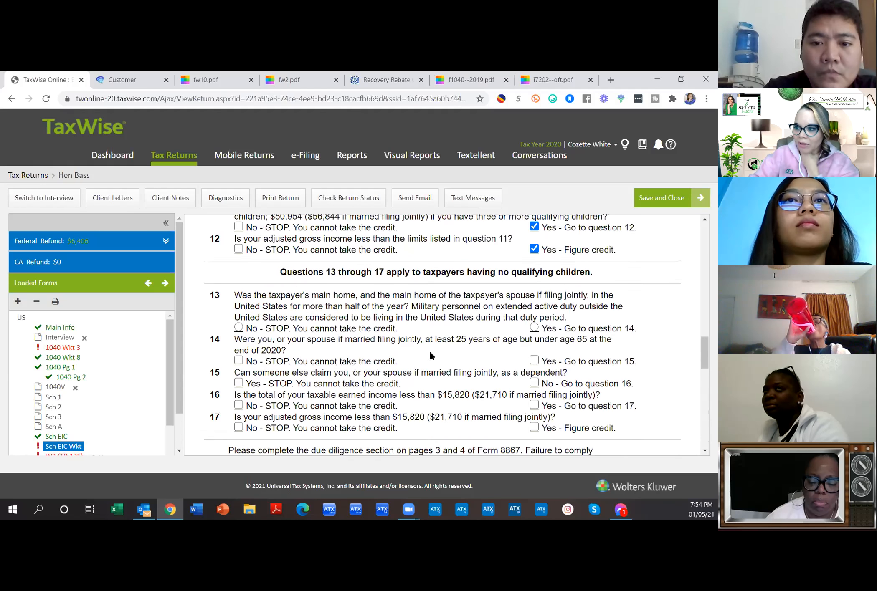
{"action": "scroll", "coordinate": [430, 355], "scroll_direction": "up", "scroll_amount": 2}
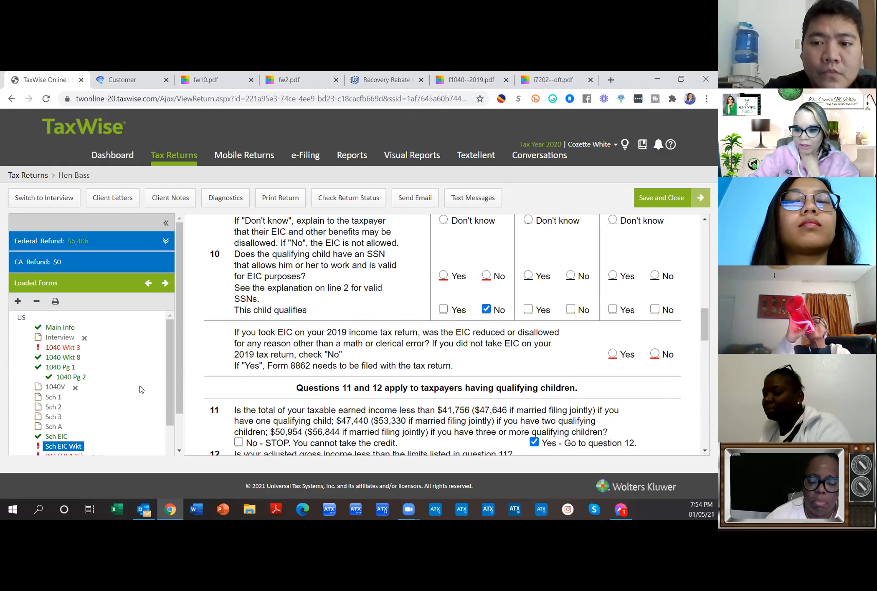
{"action": "scroll", "coordinate": [139, 392], "scroll_direction": "down", "scroll_amount": 2}
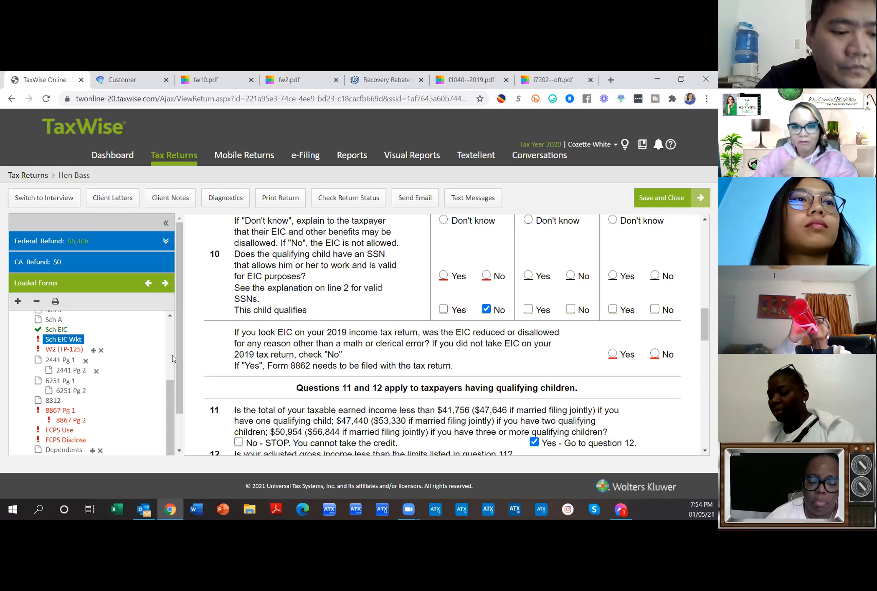
{"action": "scroll", "coordinate": [173, 358], "scroll_direction": "down", "scroll_amount": 1}
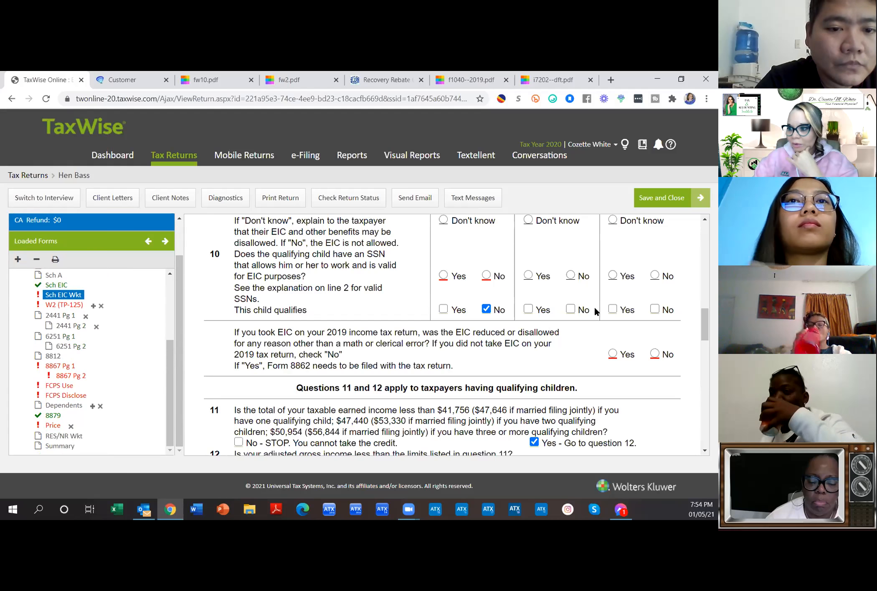
{"action": "scroll", "coordinate": [598, 311], "scroll_direction": "down", "scroll_amount": 4}
{"action": "scroll", "coordinate": [598, 311], "scroll_direction": "down", "scroll_amount": 5}
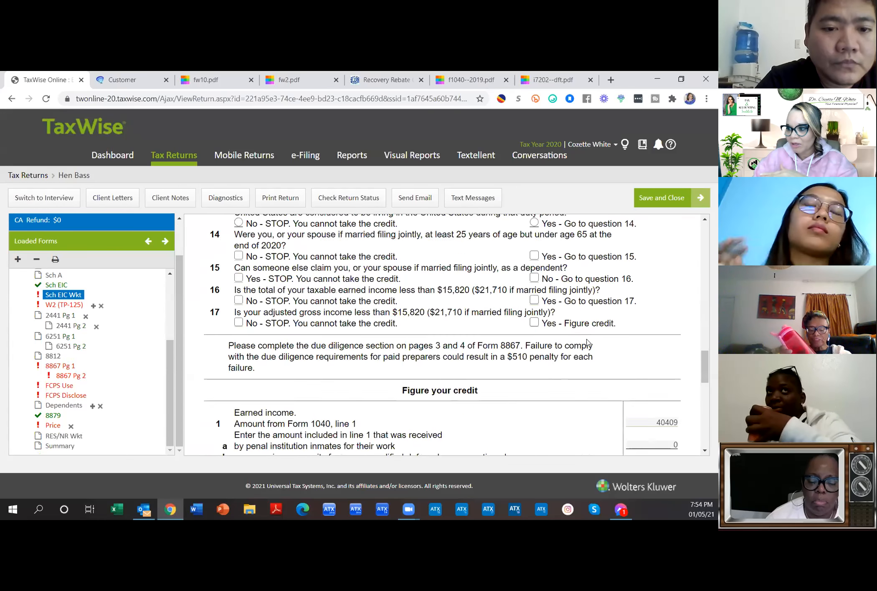
{"action": "scroll", "coordinate": [584, 432], "scroll_direction": "up", "scroll_amount": 10}
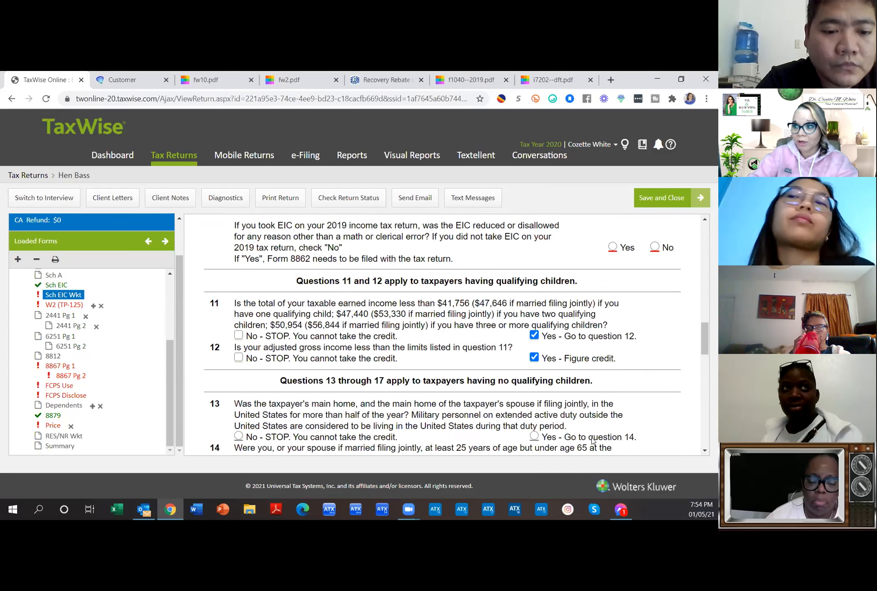
{"action": "scroll", "coordinate": [585, 417], "scroll_direction": "up", "scroll_amount": 4}
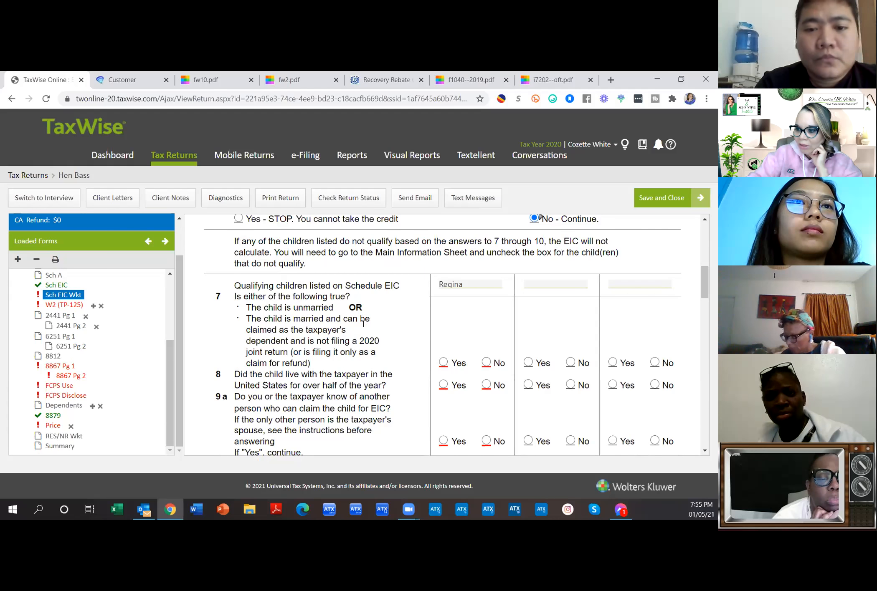
Step: Mark Yes for Regina on question 7 and on living with the taxpayer over half the year
{"action": "left_click", "coordinate": [487, 363]}
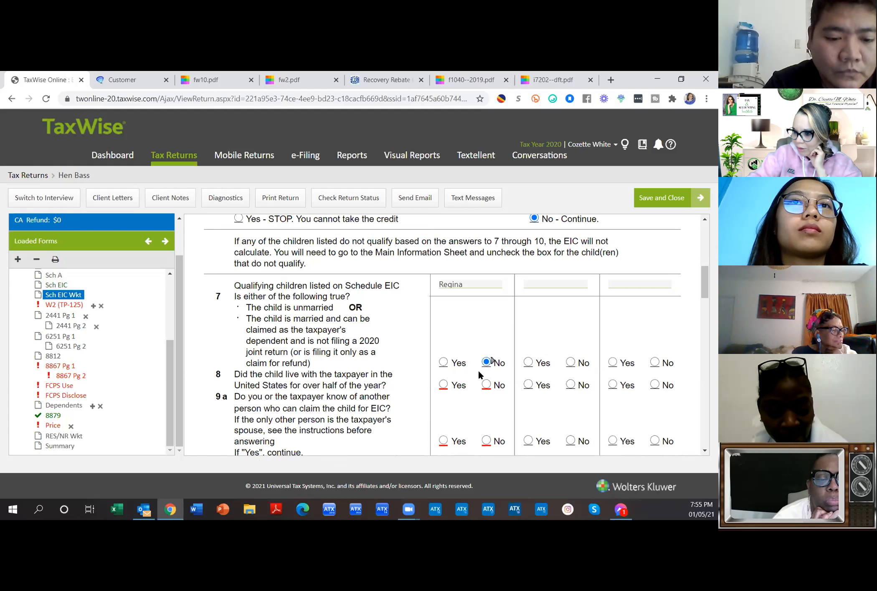
{"action": "left_click", "coordinate": [447, 362]}
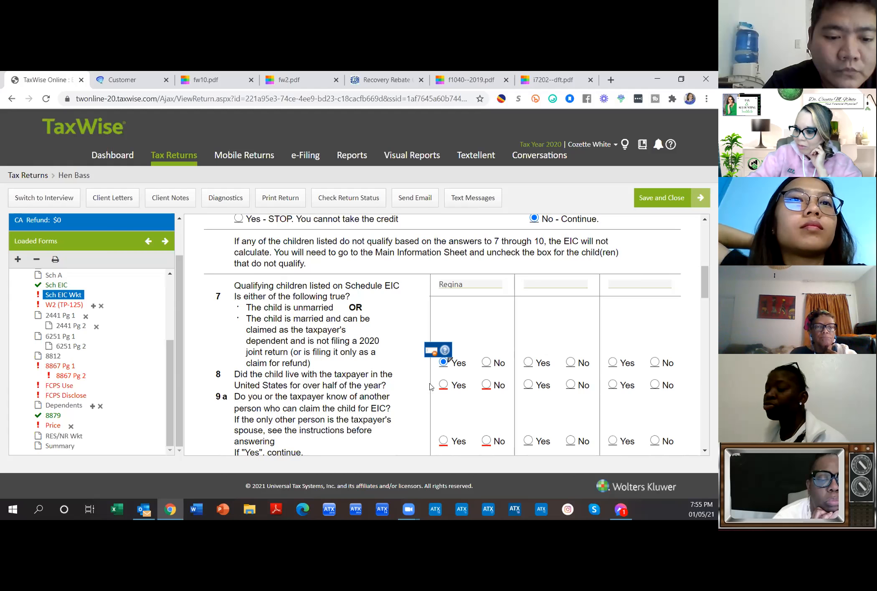
{"action": "left_click", "coordinate": [443, 384]}
{"action": "scroll", "coordinate": [466, 407], "scroll_direction": "down", "scroll_amount": 3}
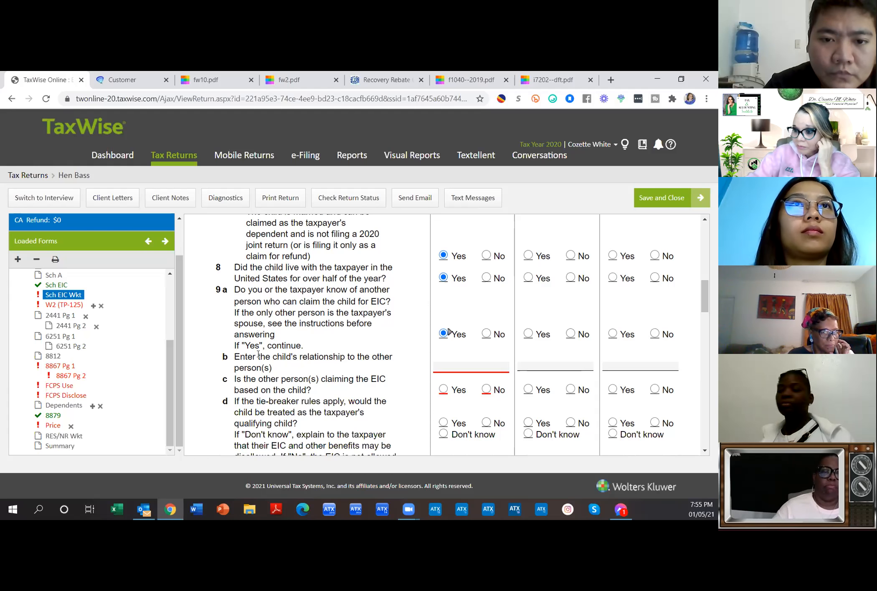
Step: Set Regina's question 9b relationship to DAUGHTER
{"action": "left_click", "coordinate": [445, 368]}
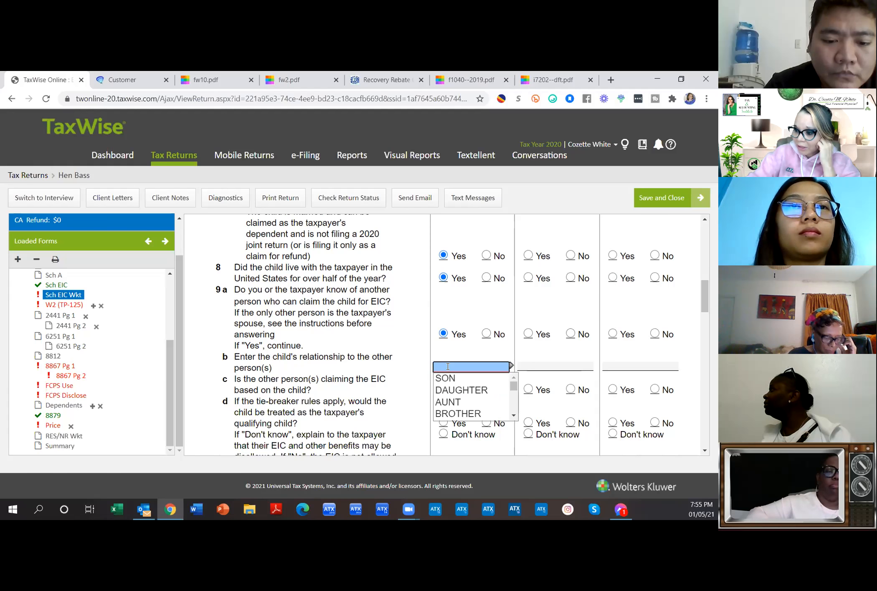
{"action": "left_click", "coordinate": [450, 391]}
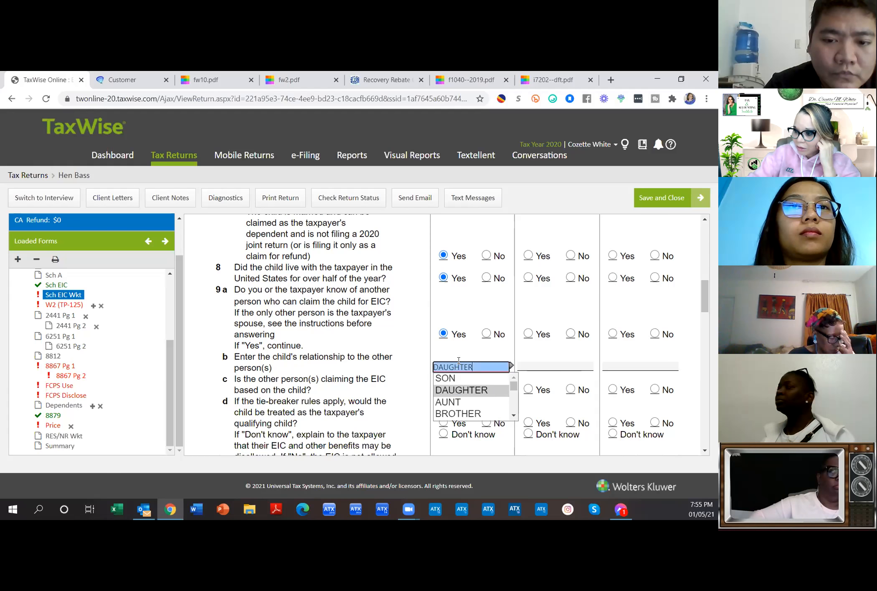
{"action": "scroll", "coordinate": [491, 411], "scroll_direction": "down", "scroll_amount": 2}
{"action": "left_click", "coordinate": [473, 410]}
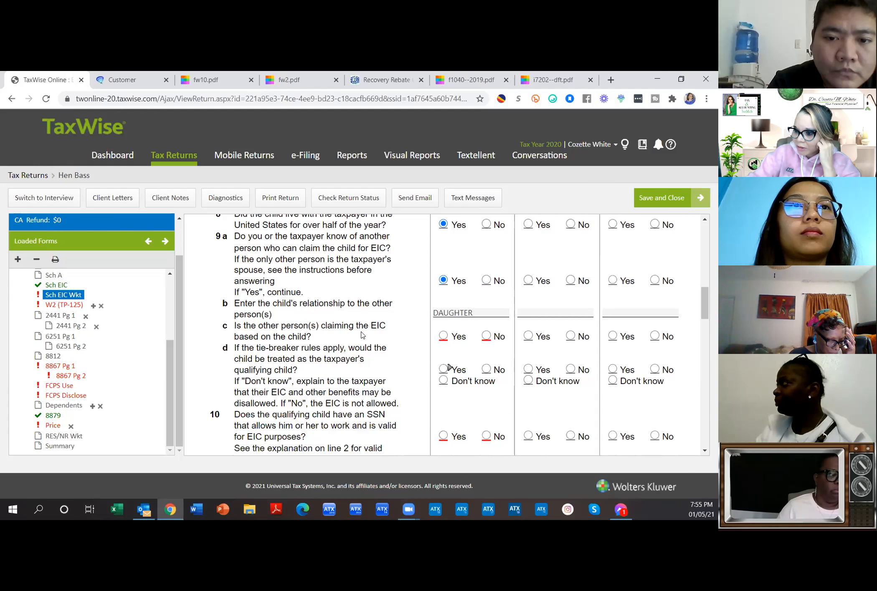
Step: Answer No on 9c, Yes on Regina's valid SSN line, and No to 2019 EIC reduced/disallowed
{"action": "left_click", "coordinate": [485, 336]}
{"action": "scroll", "coordinate": [476, 366], "scroll_direction": "down", "scroll_amount": 2}
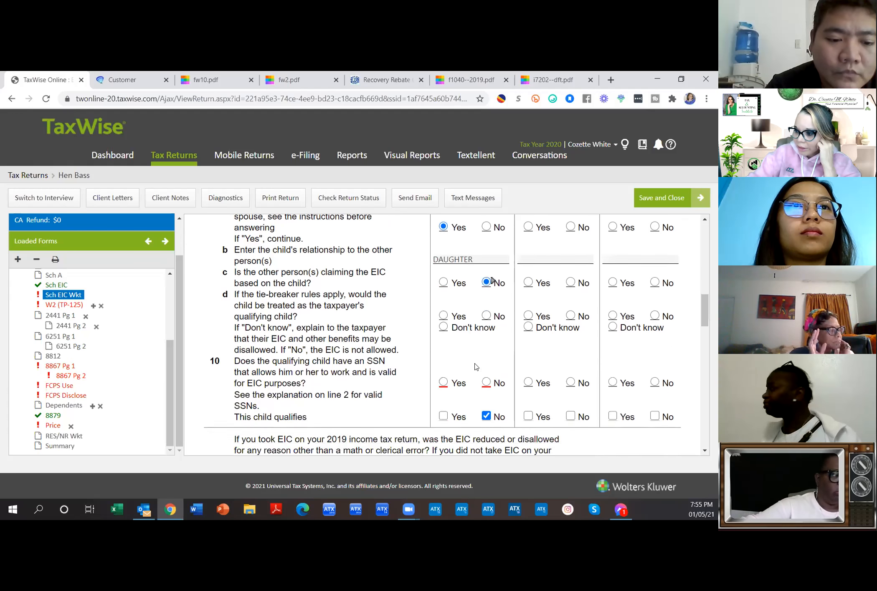
{"action": "scroll", "coordinate": [476, 367], "scroll_direction": "down", "scroll_amount": 2}
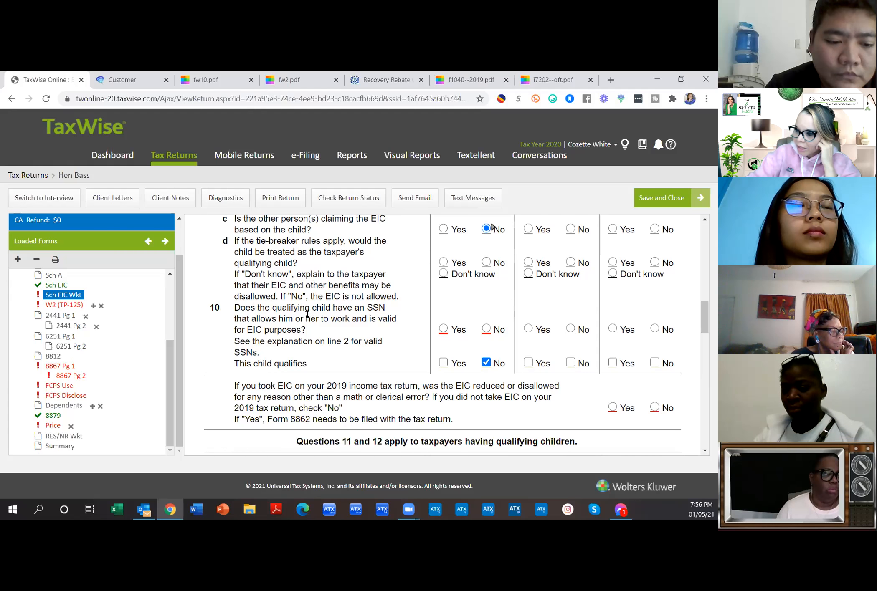
{"action": "left_click", "coordinate": [444, 329]}
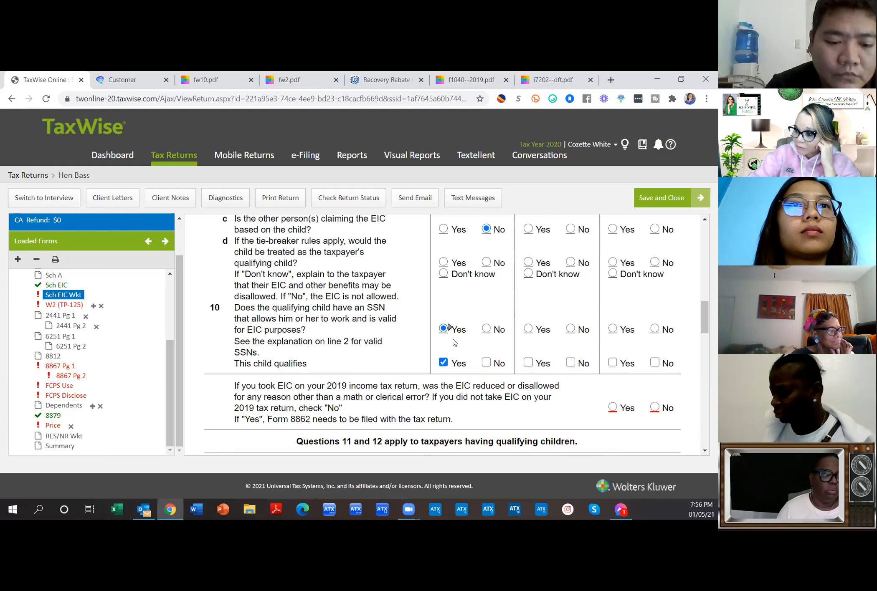
{"action": "scroll", "coordinate": [289, 284], "scroll_direction": "down", "scroll_amount": 4}
{"action": "scroll", "coordinate": [289, 283], "scroll_direction": "up", "scroll_amount": 1}
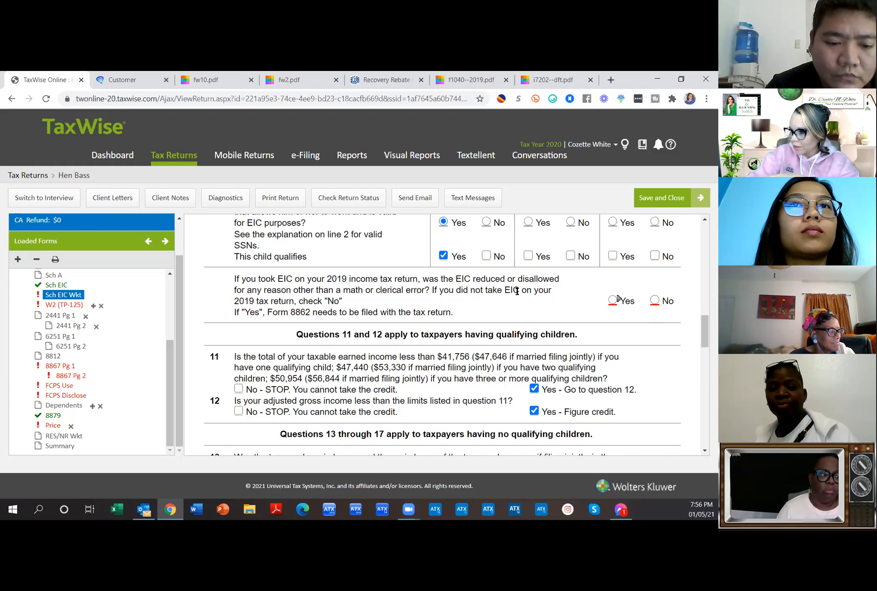
{"action": "left_click", "coordinate": [650, 300]}
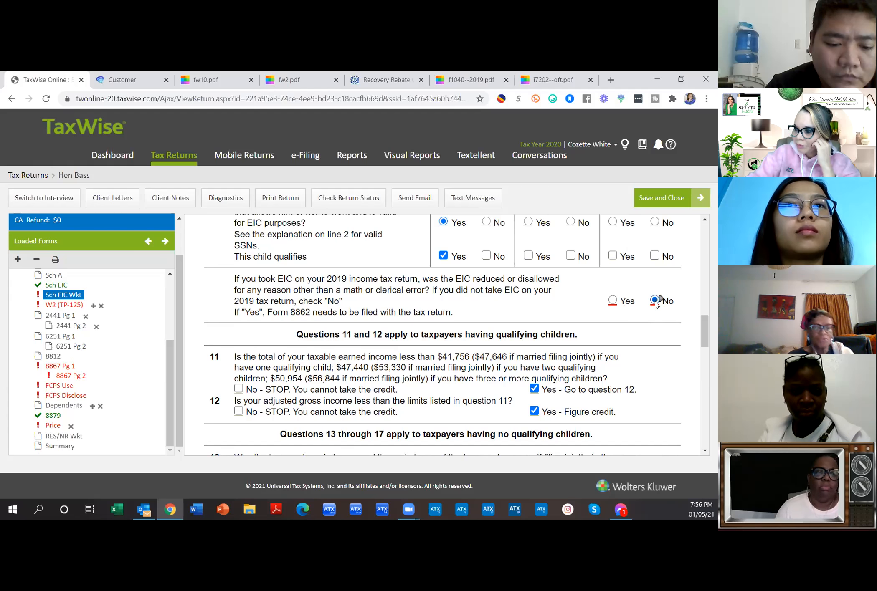
{"action": "scroll", "coordinate": [547, 331], "scroll_direction": "down", "scroll_amount": 7}
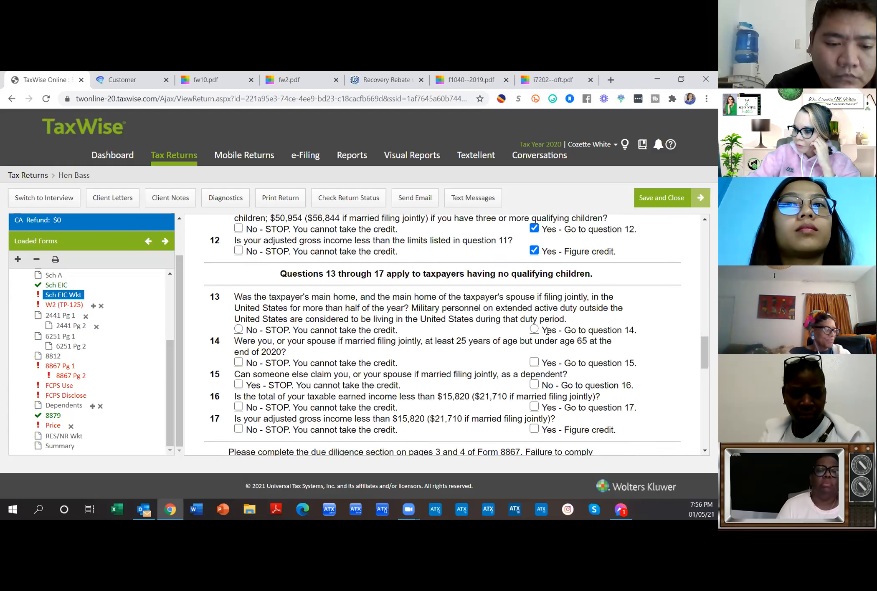
{"action": "scroll", "coordinate": [445, 349], "scroll_direction": "down", "scroll_amount": 4}
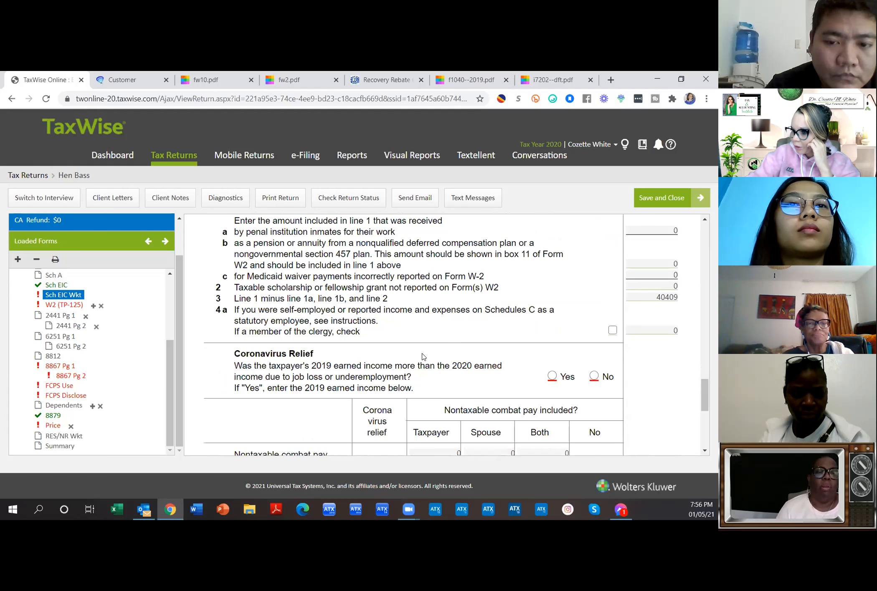
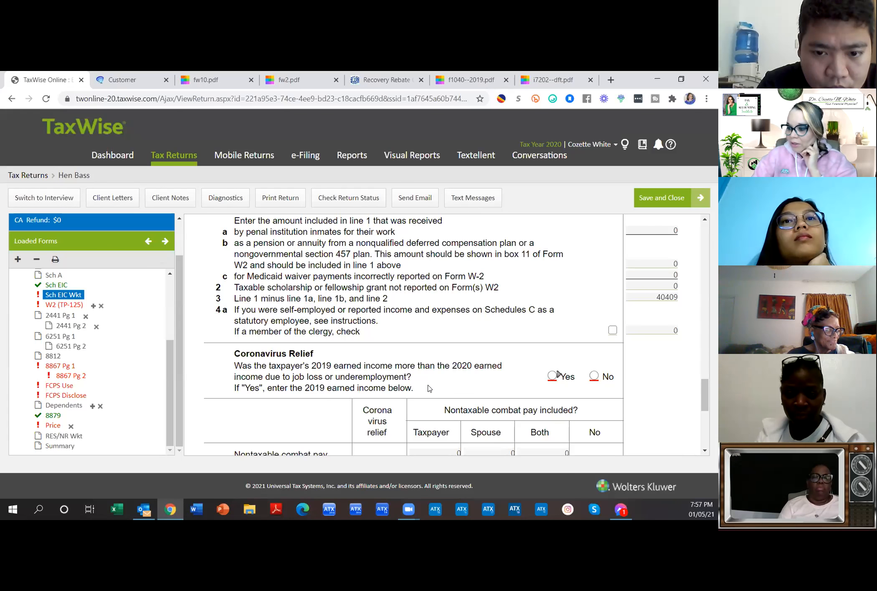
Step: Answer No to the EIC worksheet's Coronavirus Relief question on 2019 earned income
{"action": "scroll", "coordinate": [429, 388], "scroll_direction": "down", "scroll_amount": 2}
{"action": "scroll", "coordinate": [429, 389], "scroll_direction": "up", "scroll_amount": 2}
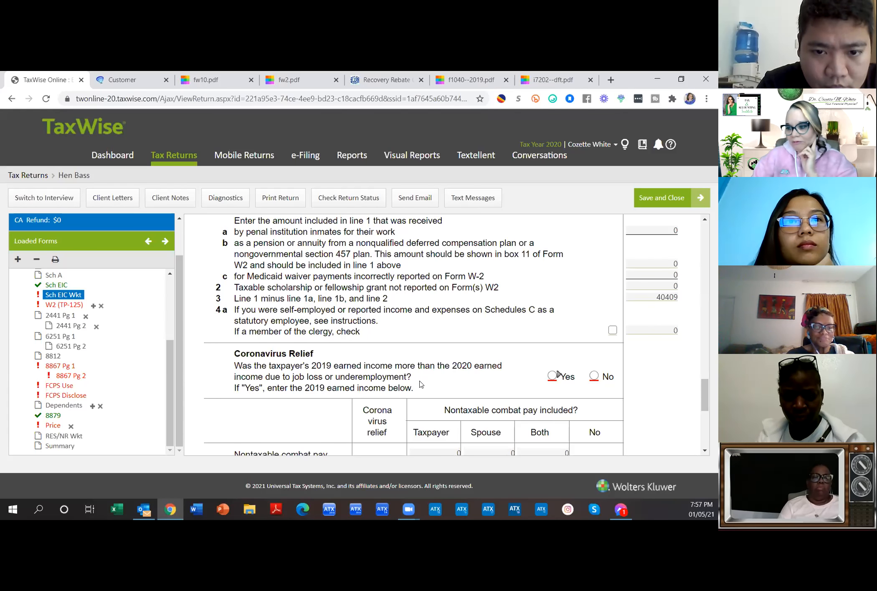
{"action": "left_click", "coordinate": [594, 377]}
{"action": "scroll", "coordinate": [598, 375], "scroll_direction": "down", "scroll_amount": 4}
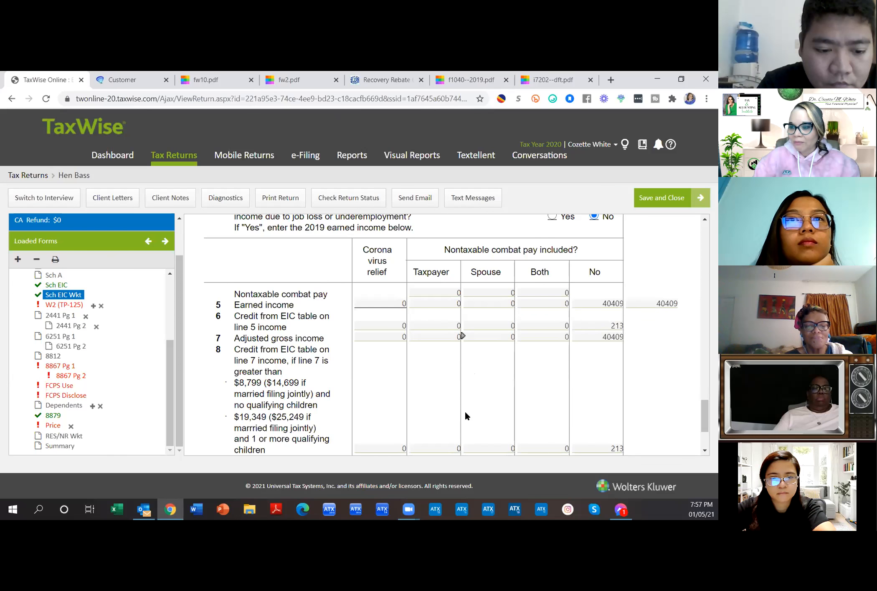
{"action": "scroll", "coordinate": [465, 414], "scroll_direction": "up", "scroll_amount": 1}
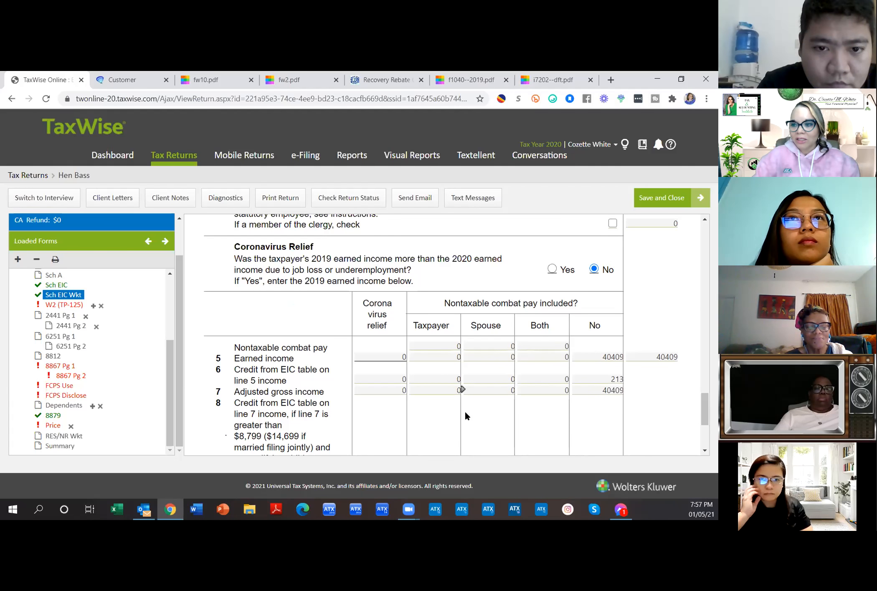
Step: Search Google in a new tab for 'Coronavirus Relief on Form 1040'
{"action": "left_click", "coordinate": [610, 79]}
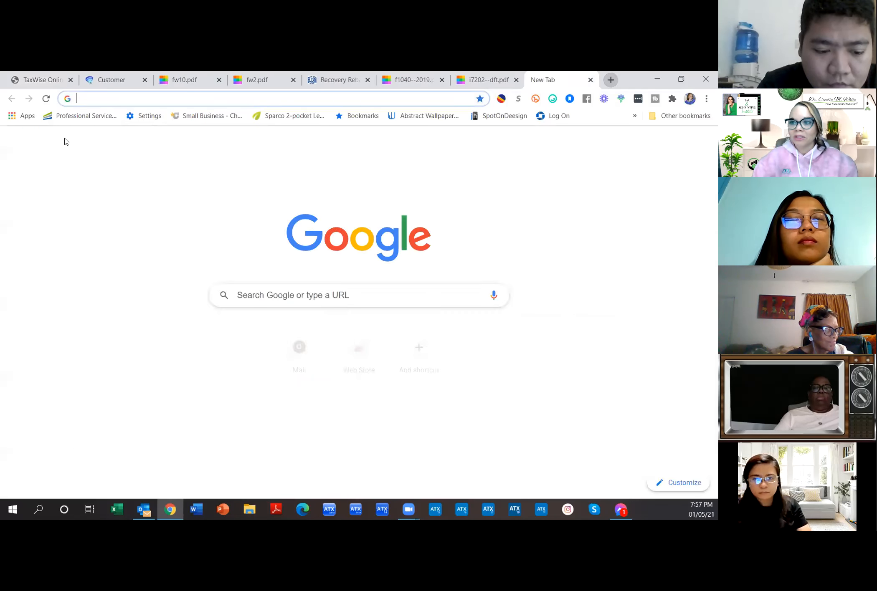
{"action": "left_click", "coordinate": [87, 102]}
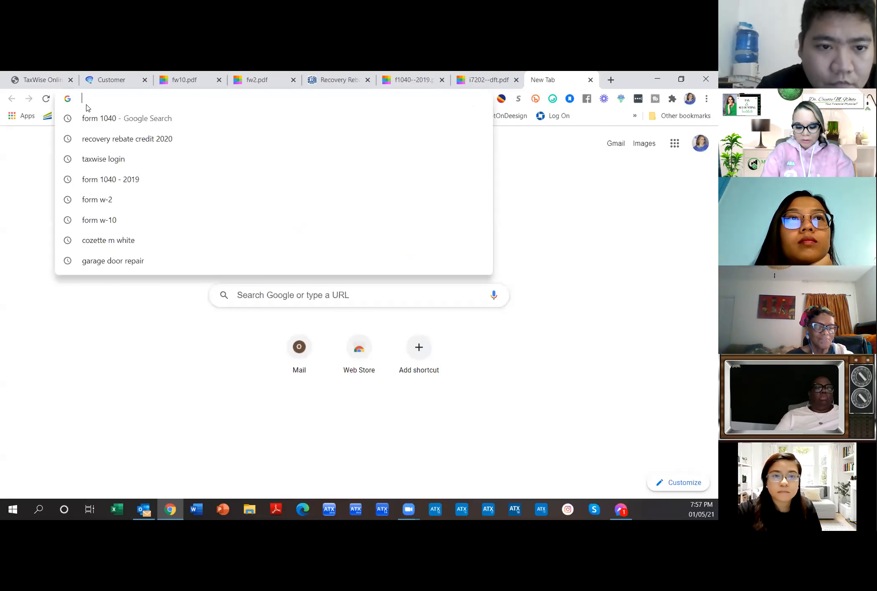
{"action": "type", "text": "CPA"}
{"action": "key", "text": "BackSpace"}
{"action": "key", "text": "BackSpace"}
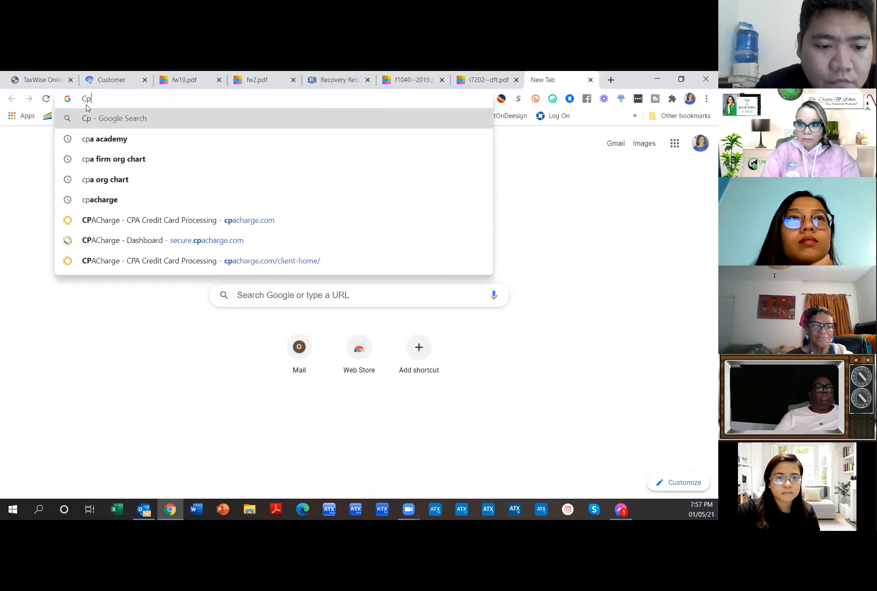
{"action": "type", "text": "orona"}
{"action": "key", "text": "BackSpace"}
{"action": "key", "text": "BackSpace"}
{"action": "key", "text": "BackSpace"}
{"action": "type", "text": "onavir"}
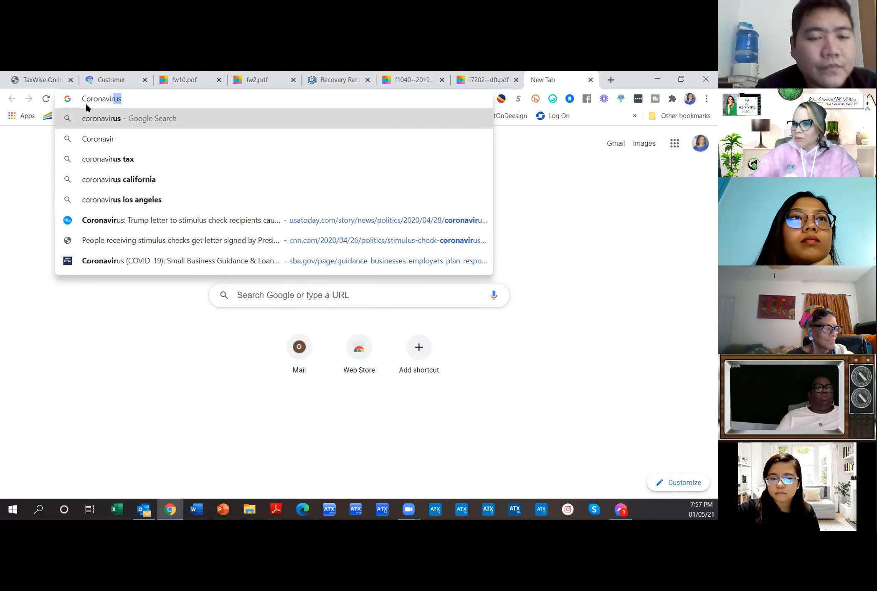
{"action": "left_click", "coordinate": [35, 81]}
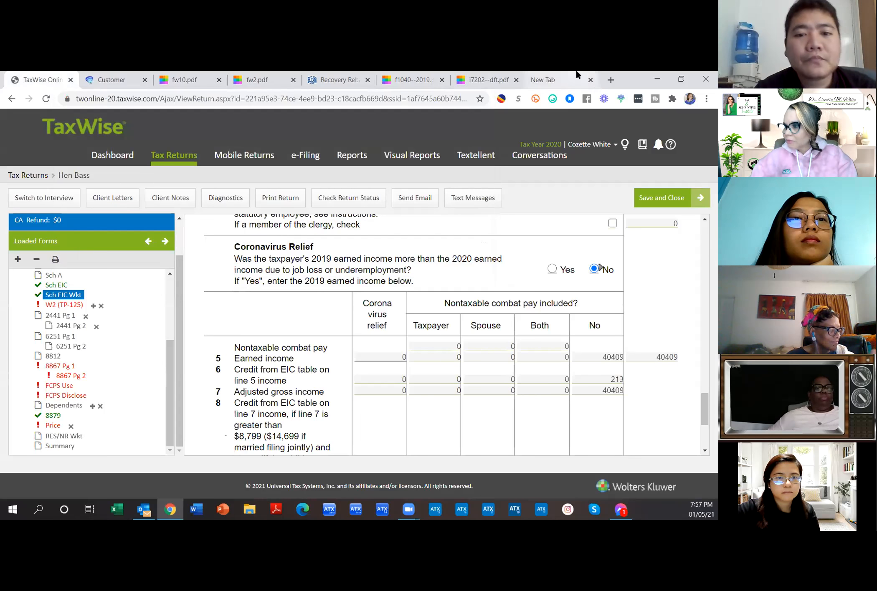
{"action": "left_click", "coordinate": [559, 80]}
{"action": "type", "text": "us Relief "}
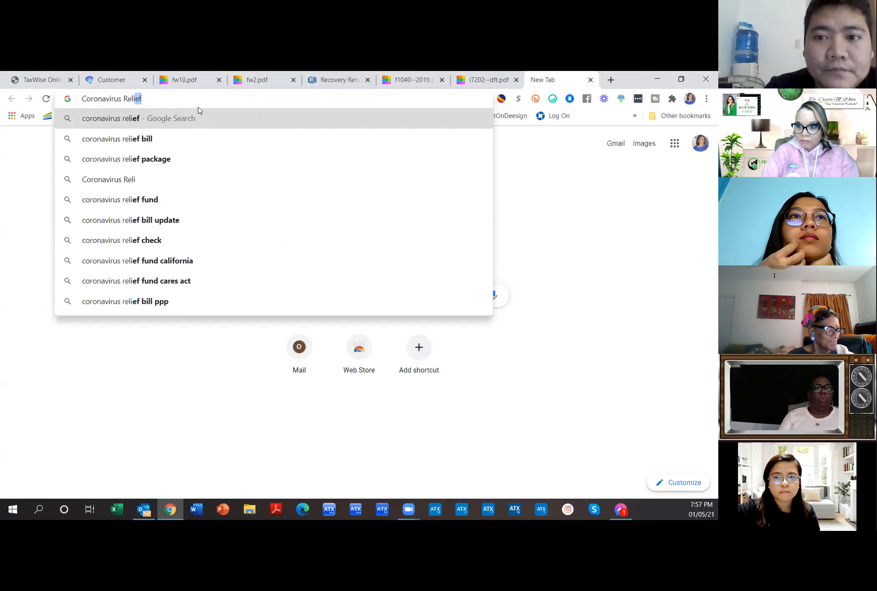
{"action": "type", "text": "on"}
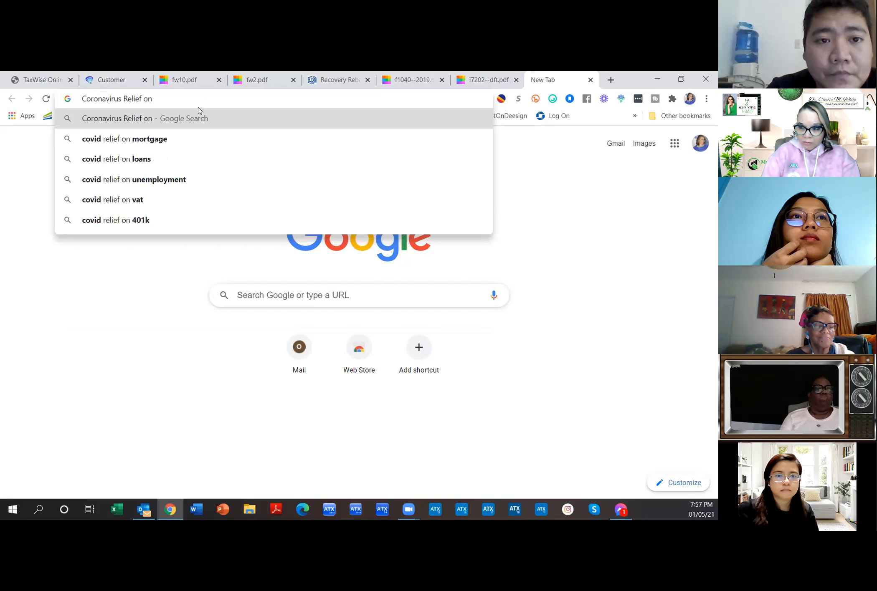
{"action": "type", "text": " Form 1040"}
{"action": "key", "text": "Return"}
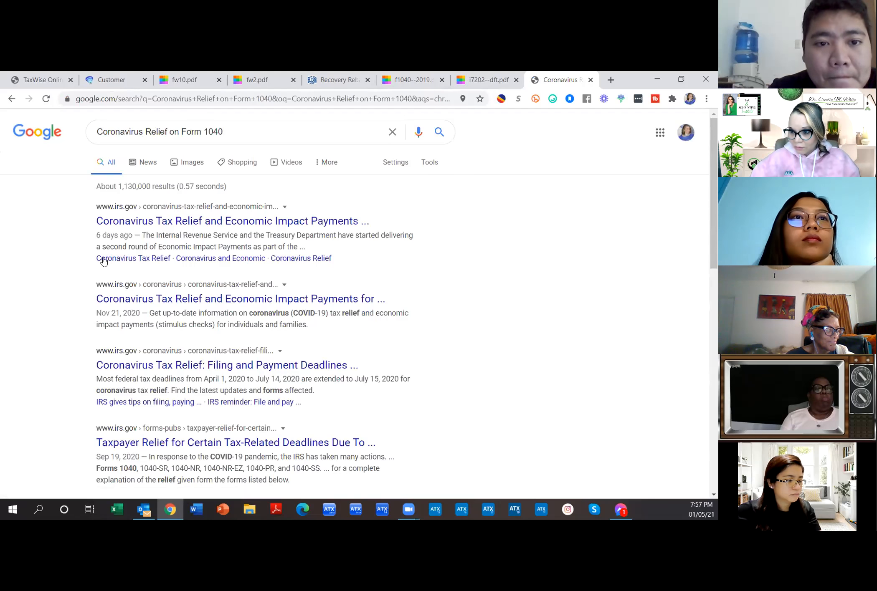
Step: Open the IRS Coronavirus Tax Relief page and select its 'Coronavirus-Related Paid Leave for Workers' heading
{"action": "left_click", "coordinate": [172, 303]}
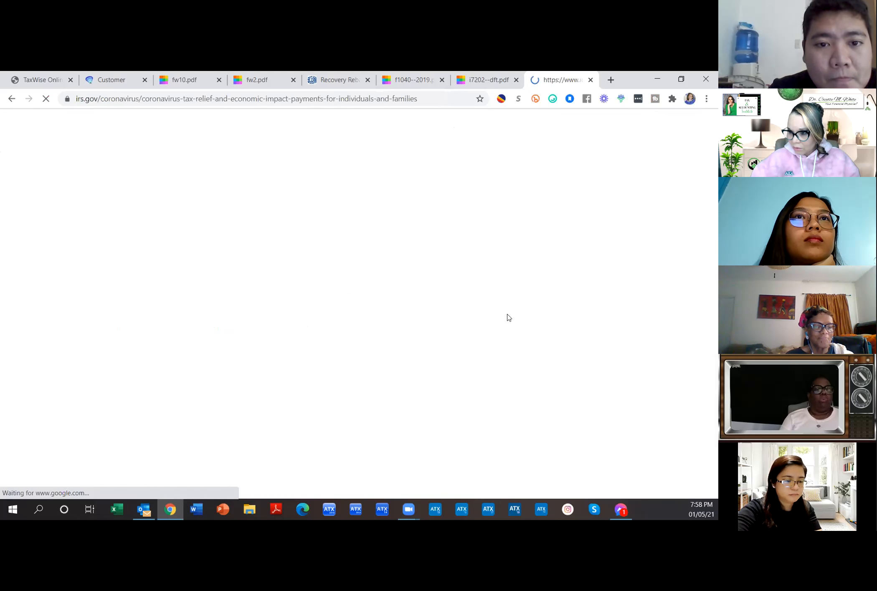
{"action": "scroll", "coordinate": [301, 322], "scroll_direction": "down", "scroll_amount": 5}
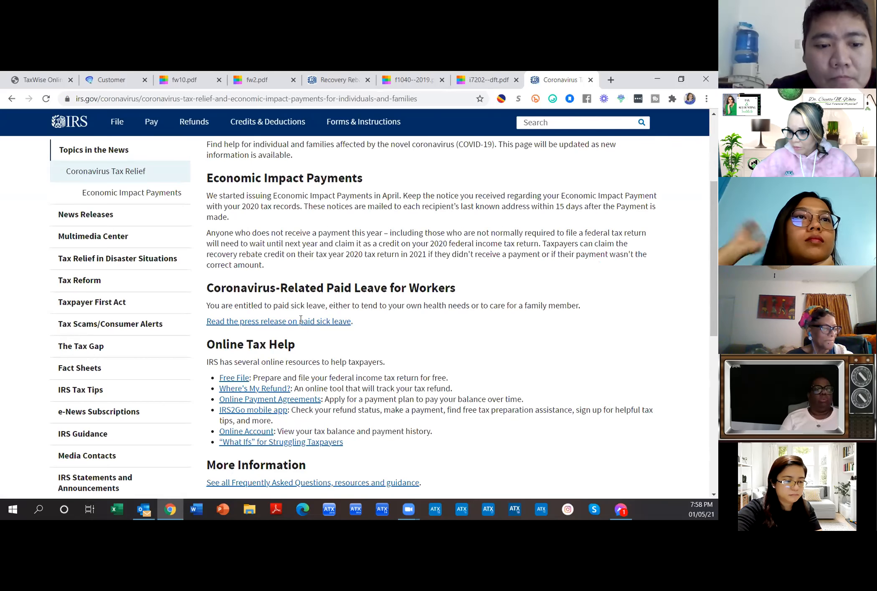
{"action": "scroll", "coordinate": [454, 354], "scroll_direction": "down", "scroll_amount": 2}
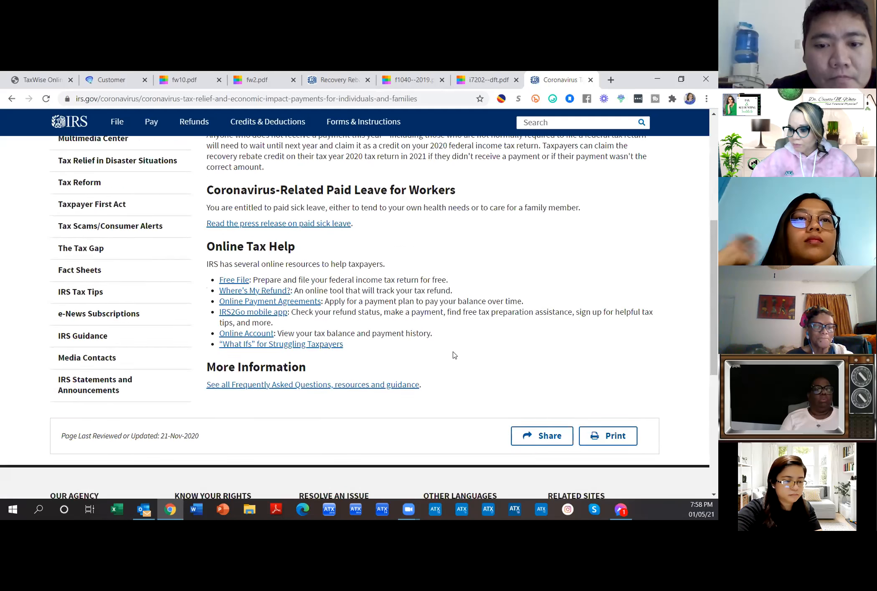
{"action": "scroll", "coordinate": [455, 355], "scroll_direction": "up", "scroll_amount": 4}
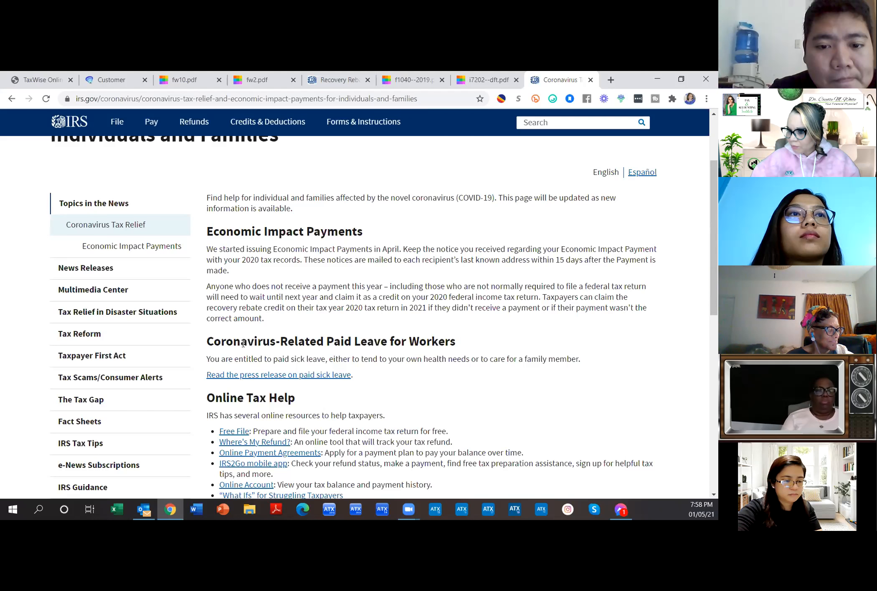
{"action": "left_click_drag", "start_coordinate": [211, 341], "coordinate": [462, 340]}
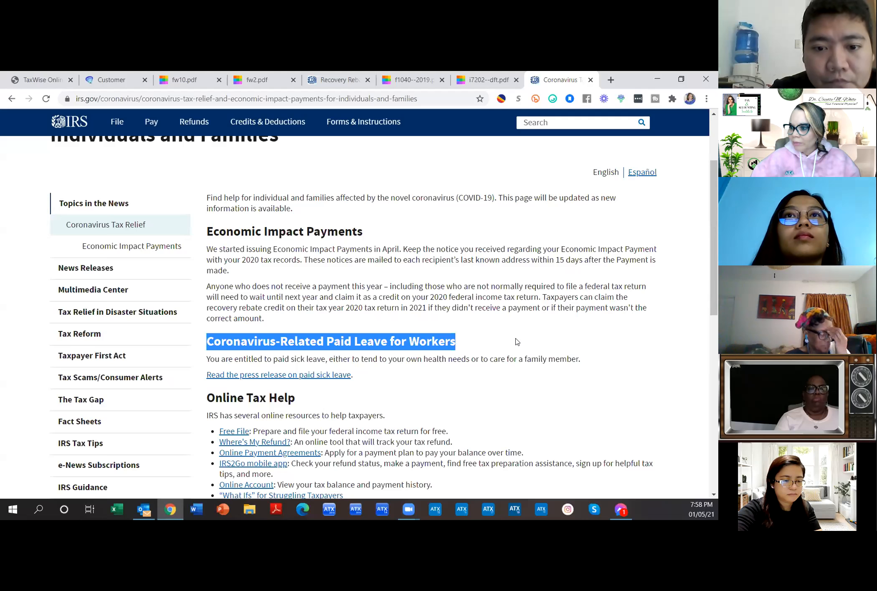
{"action": "left_click", "coordinate": [40, 79]}
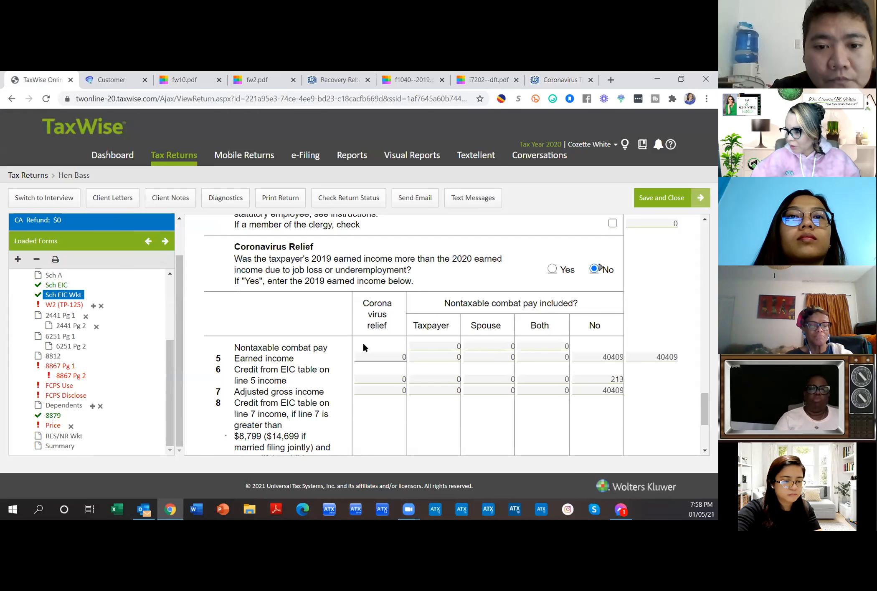
{"action": "scroll", "coordinate": [364, 344], "scroll_direction": "down", "scroll_amount": 3}
{"action": "scroll", "coordinate": [363, 345], "scroll_direction": "down", "scroll_amount": 2}
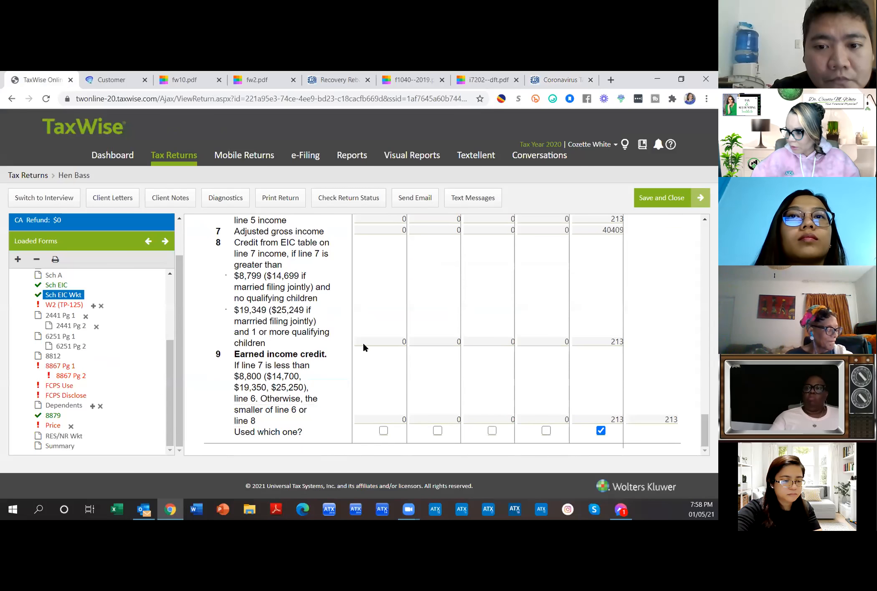
{"action": "left_click", "coordinate": [364, 344]}
{"action": "scroll", "coordinate": [363, 344], "scroll_direction": "up", "scroll_amount": 6}
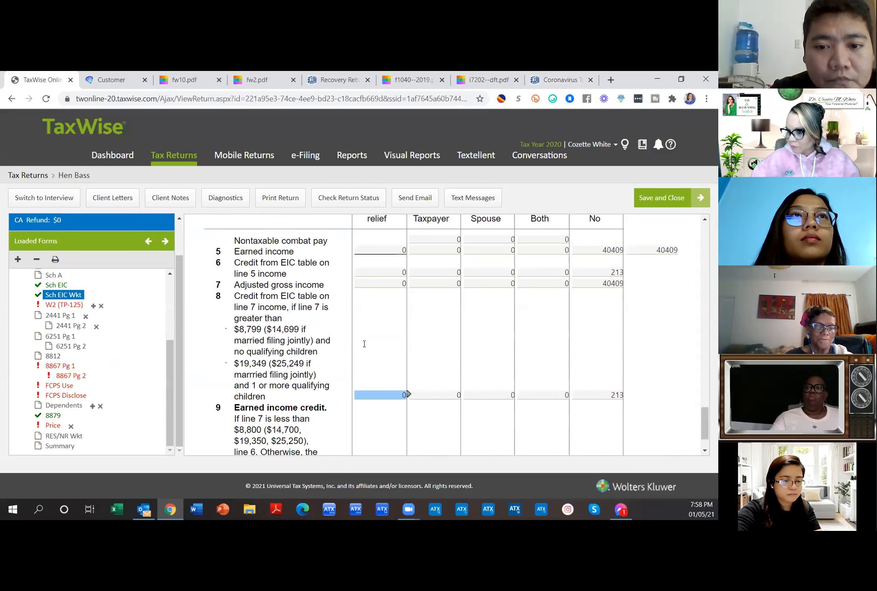
{"action": "left_click", "coordinate": [550, 83]}
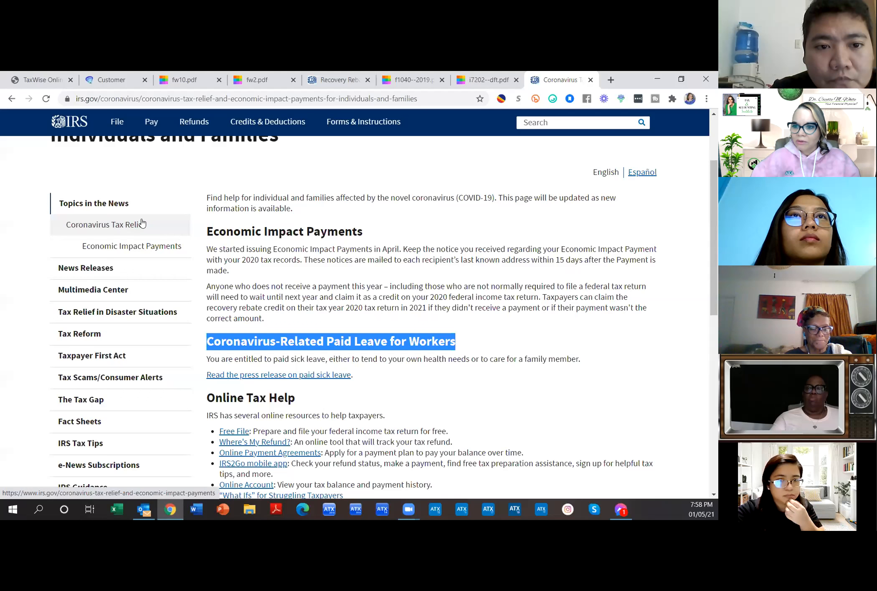
{"action": "left_click", "coordinate": [44, 81]}
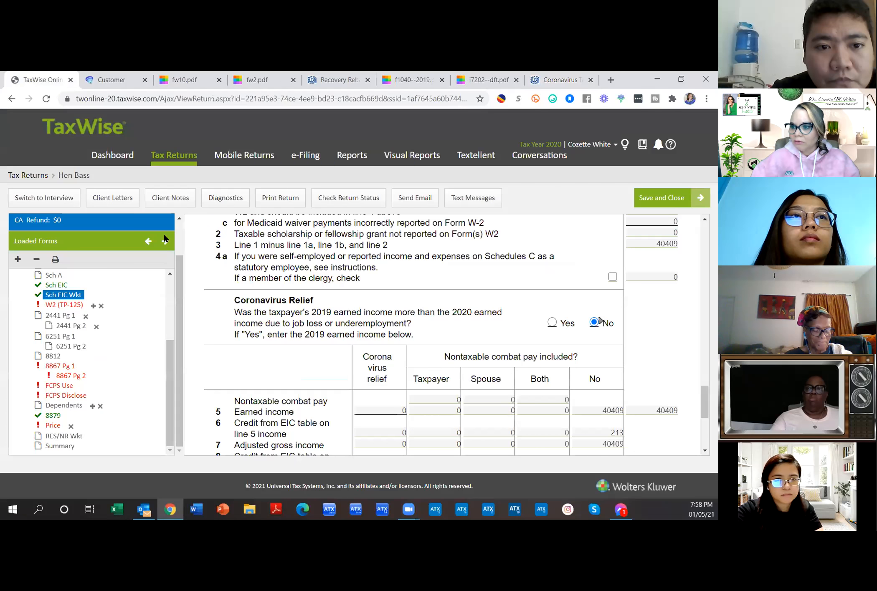
{"action": "left_click", "coordinate": [559, 81]}
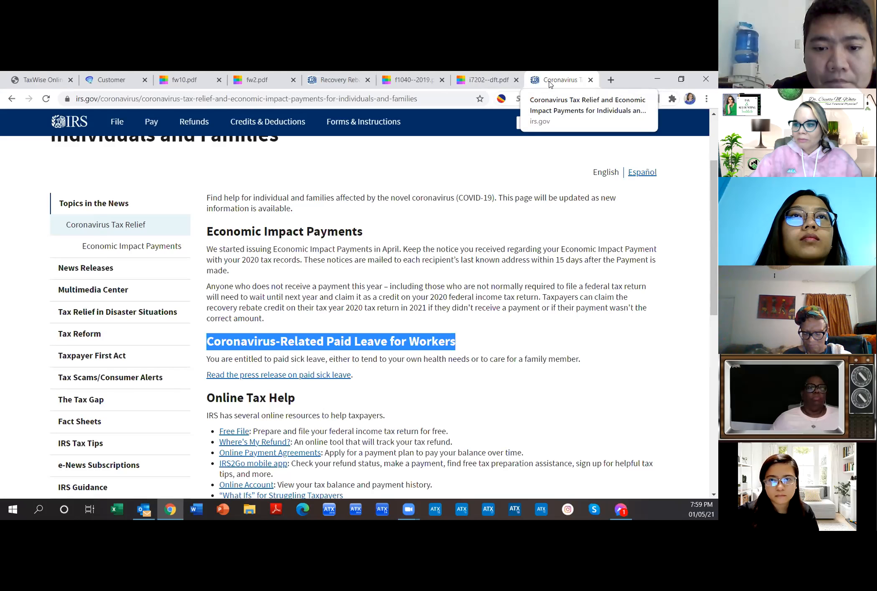
Step: Return to the TaxWise return and bring up Form 8867 page 1
{"action": "mouse_move", "coordinate": [152, 122]}
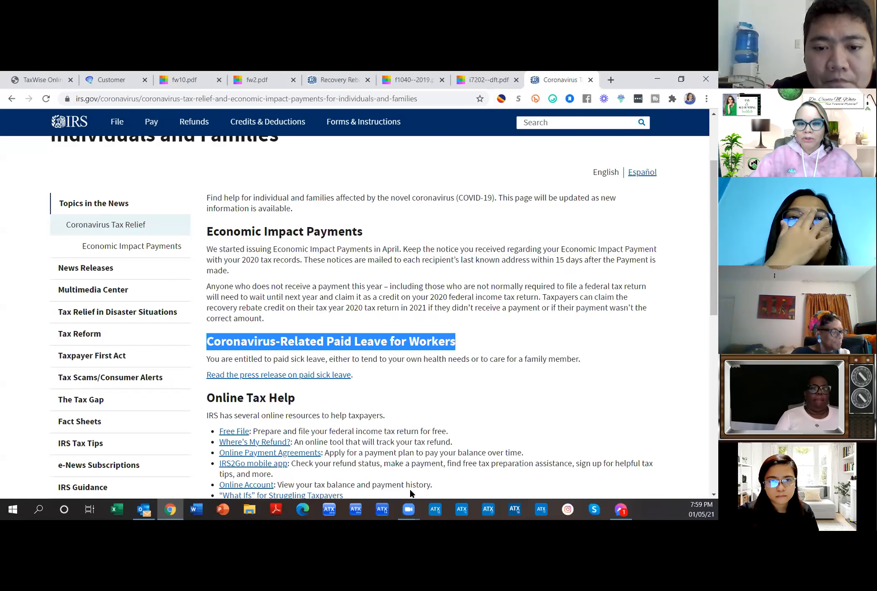
{"action": "scroll", "coordinate": [410, 490], "scroll_direction": "up", "scroll_amount": 3}
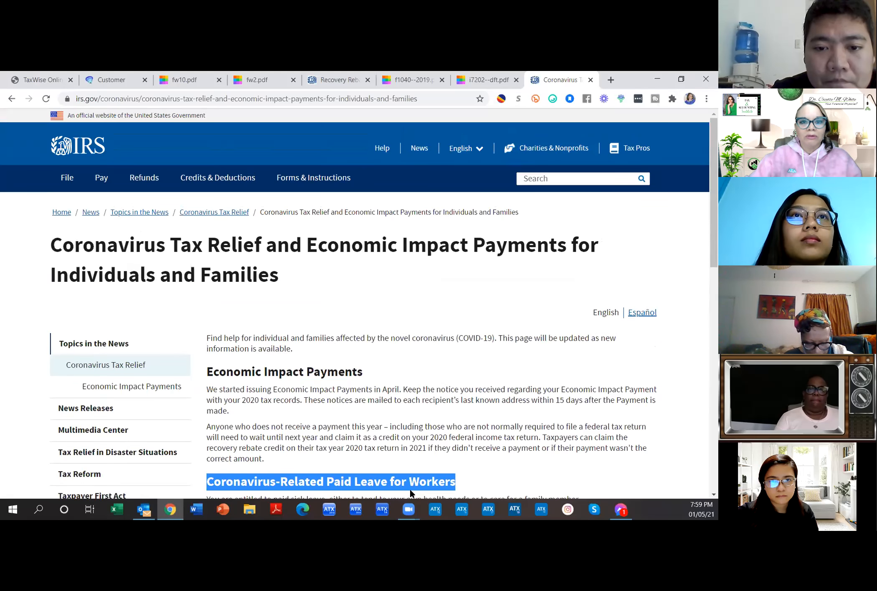
{"action": "left_click", "coordinate": [32, 80]}
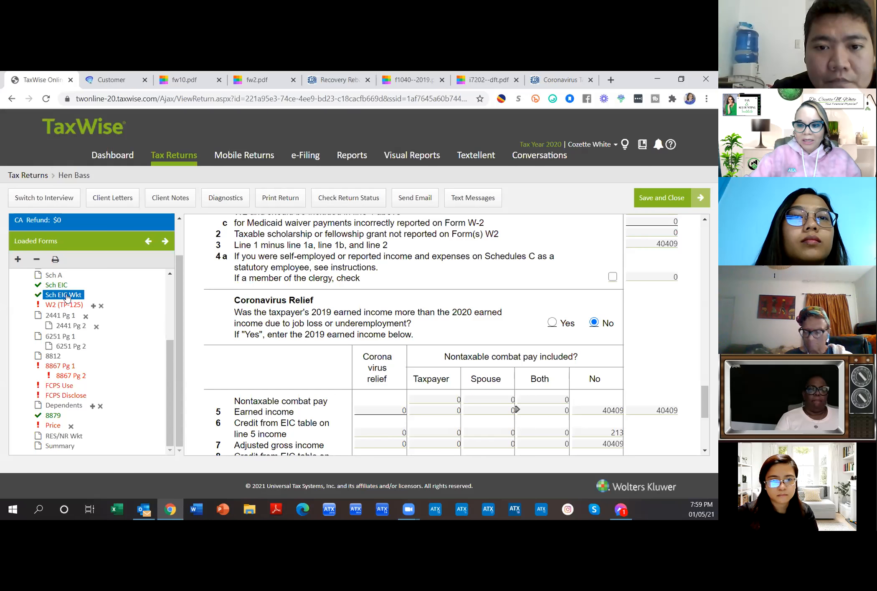
{"action": "left_click", "coordinate": [61, 368]}
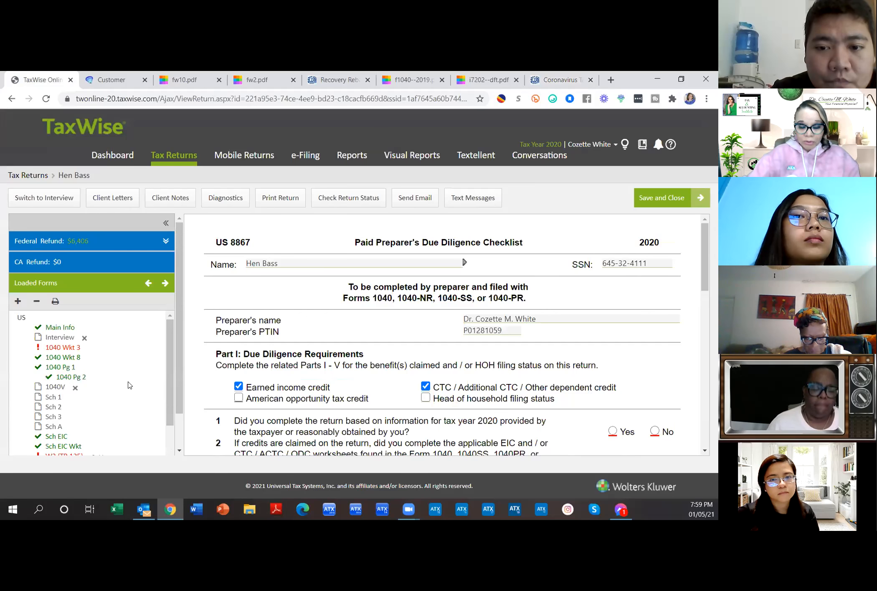
{"action": "left_click_drag", "start_coordinate": [434, 313], "coordinate": [507, 242]}
{"action": "left_click", "coordinate": [507, 242]}
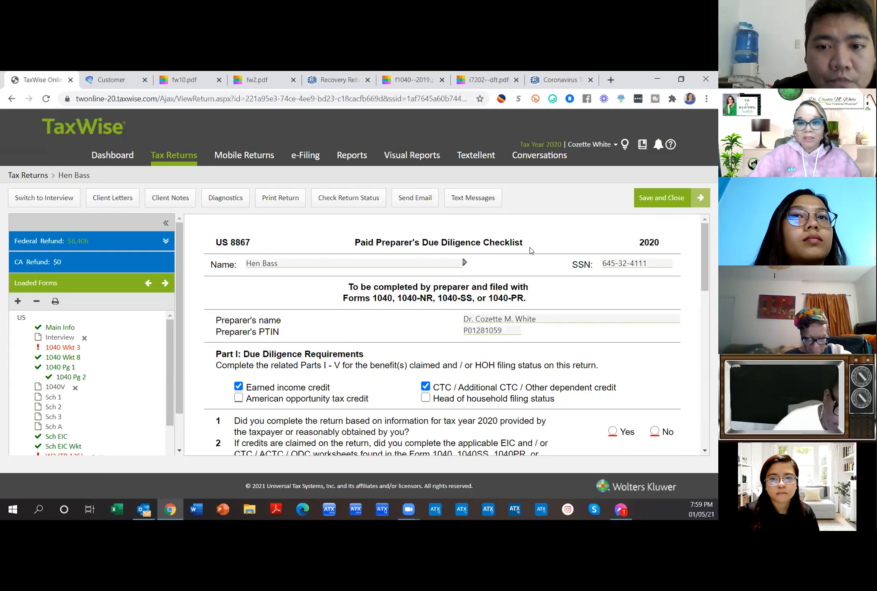
{"action": "scroll", "coordinate": [529, 333], "scroll_direction": "down", "scroll_amount": 15}
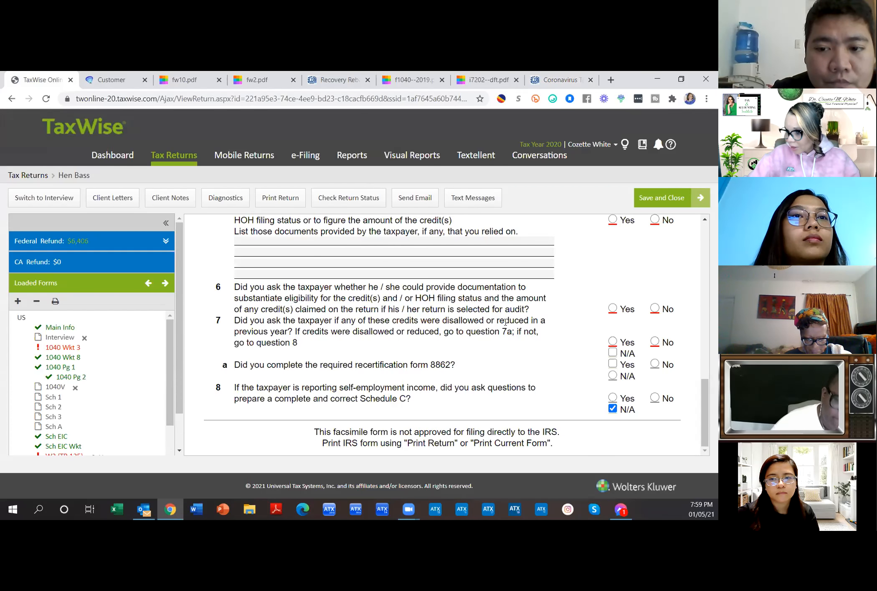
{"action": "scroll", "coordinate": [505, 326], "scroll_direction": "up", "scroll_amount": 3}
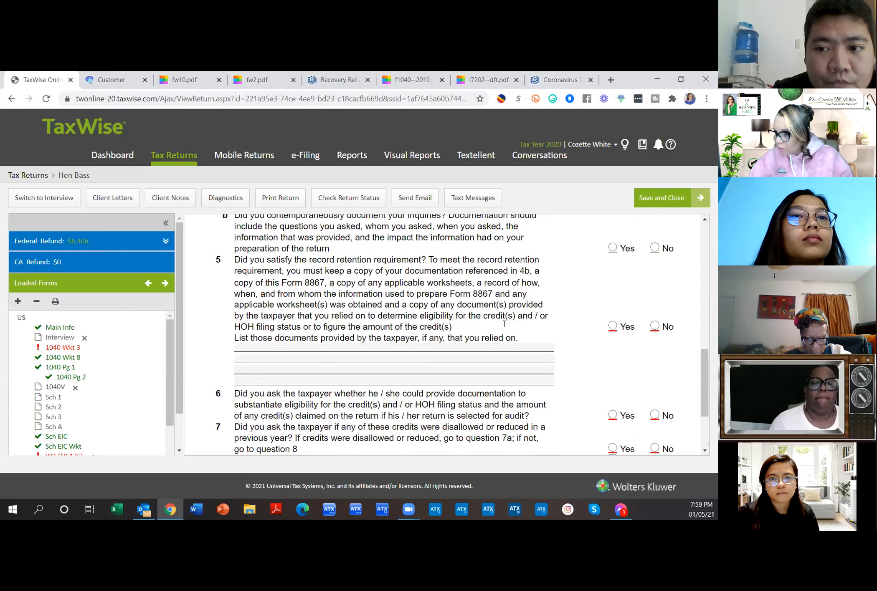
{"action": "scroll", "coordinate": [504, 325], "scroll_direction": "down", "scroll_amount": 2}
{"action": "scroll", "coordinate": [503, 325], "scroll_direction": "up", "scroll_amount": 9}
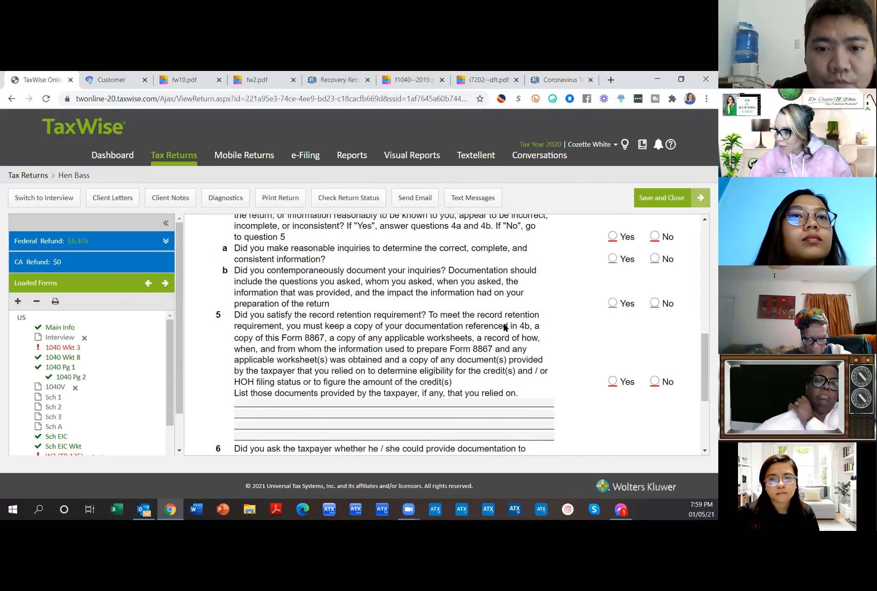
{"action": "scroll", "coordinate": [503, 327], "scroll_direction": "up", "scroll_amount": 2}
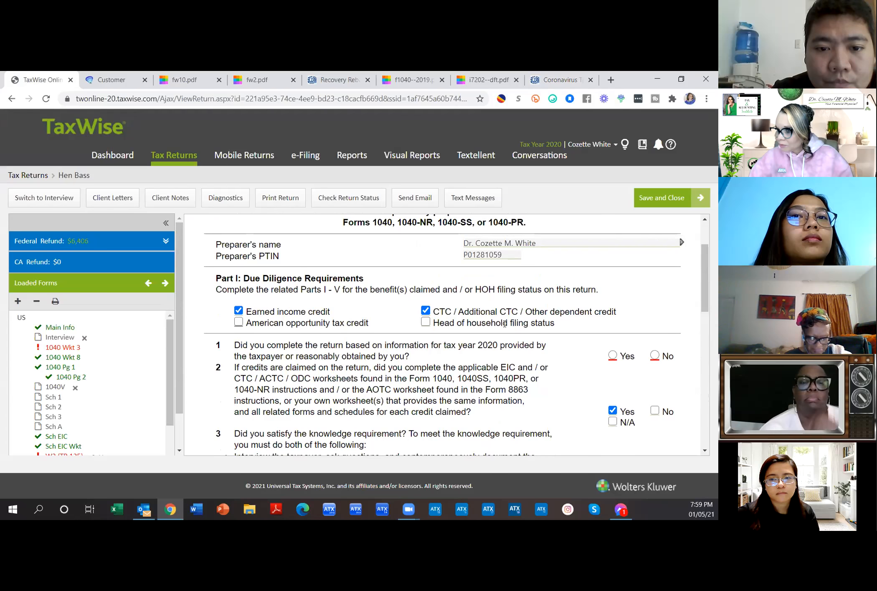
{"action": "scroll", "coordinate": [504, 326], "scroll_direction": "down", "scroll_amount": 5}
{"action": "scroll", "coordinate": [505, 325], "scroll_direction": "down", "scroll_amount": 5}
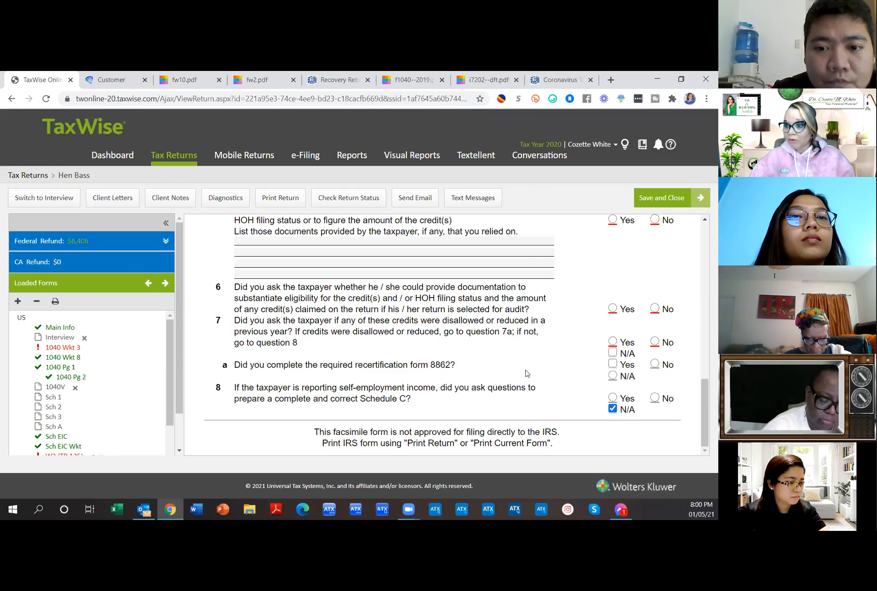
{"action": "scroll", "coordinate": [592, 291], "scroll_direction": "up", "scroll_amount": 4}
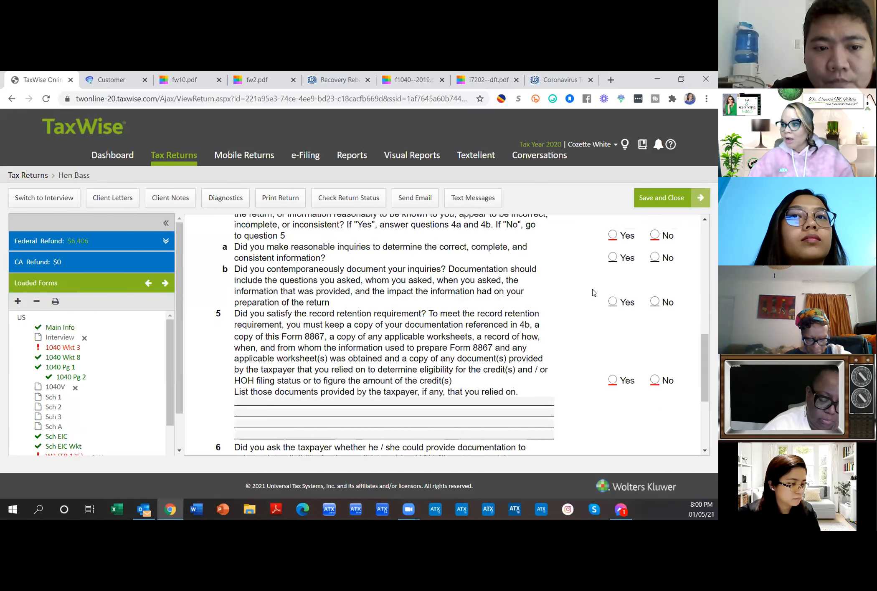
{"action": "scroll", "coordinate": [594, 293], "scroll_direction": "up", "scroll_amount": 10}
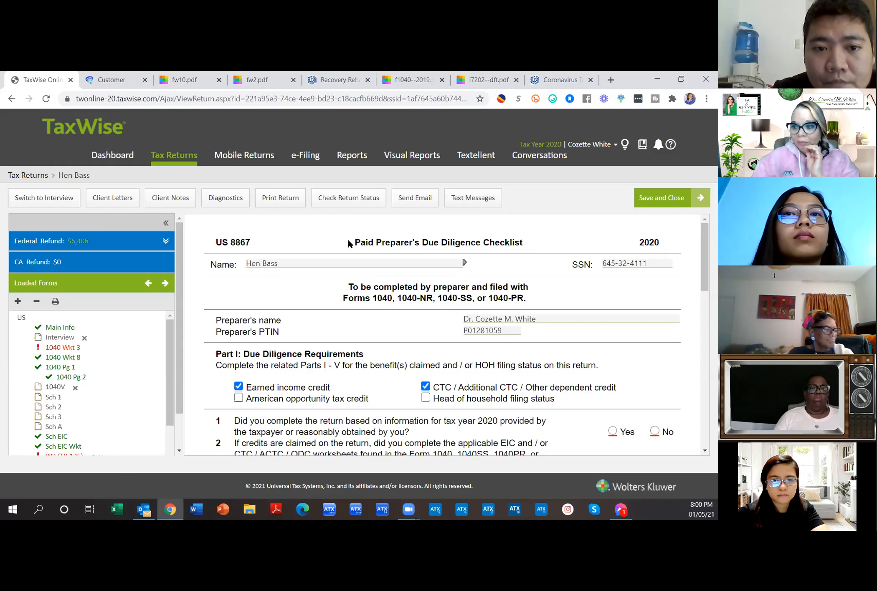
Step: Answer Yes to Form 8867 due diligence questions 1 and 3
{"action": "scroll", "coordinate": [608, 366], "scroll_direction": "down", "scroll_amount": 1}
{"action": "scroll", "coordinate": [608, 366], "scroll_direction": "down", "scroll_amount": 3}
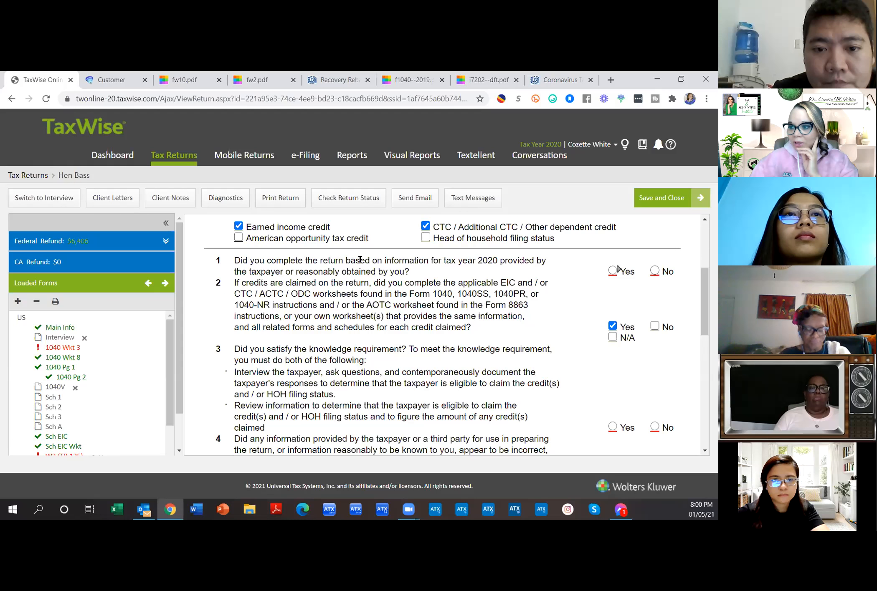
{"action": "left_click", "coordinate": [612, 271]}
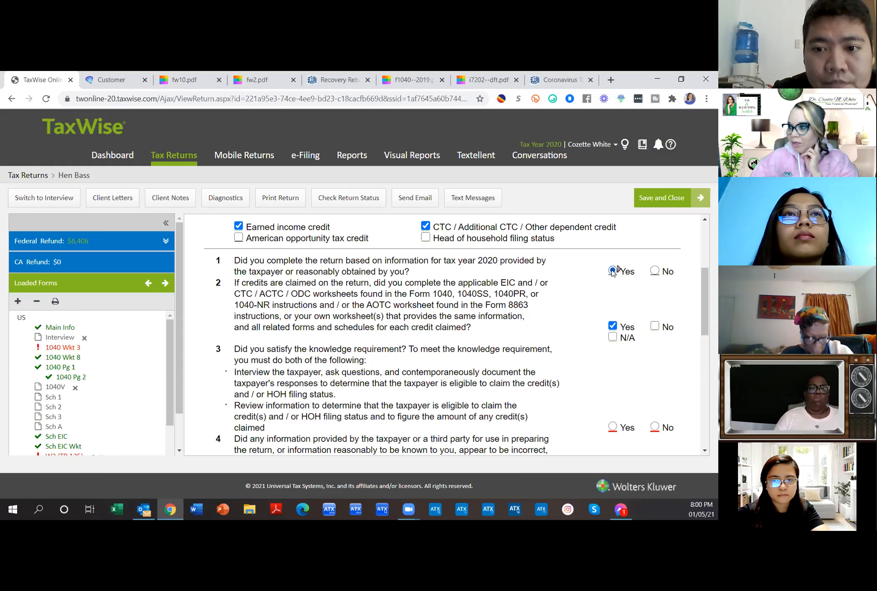
{"action": "scroll", "coordinate": [573, 358], "scroll_direction": "down", "scroll_amount": 3}
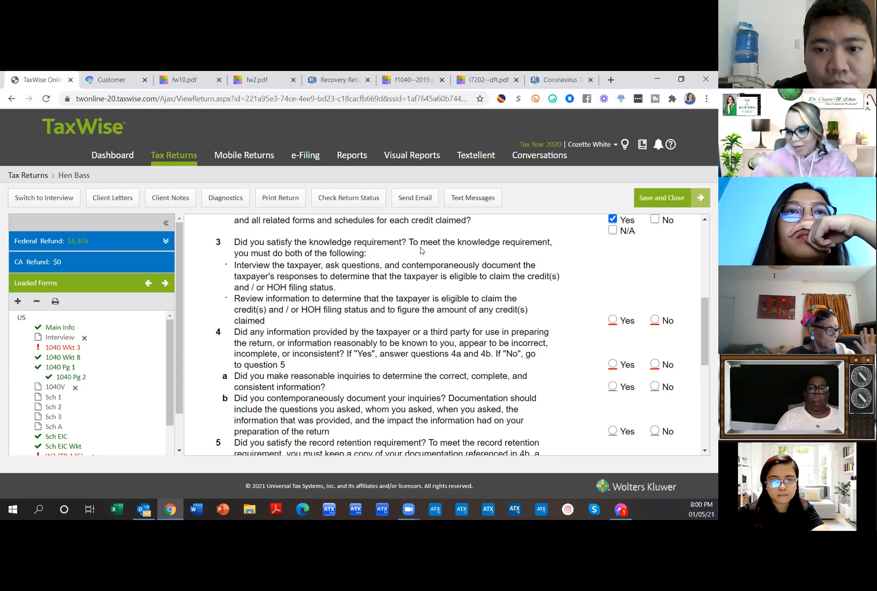
{"action": "left_click", "coordinate": [613, 320]}
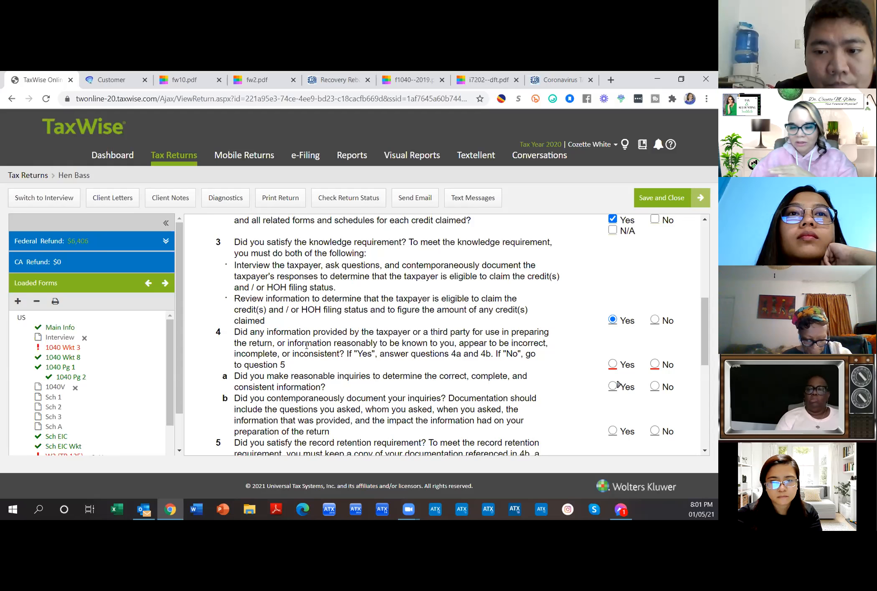
Step: Answer Yes to Form 8867 questions 4 and 5
{"action": "left_click", "coordinate": [654, 364]}
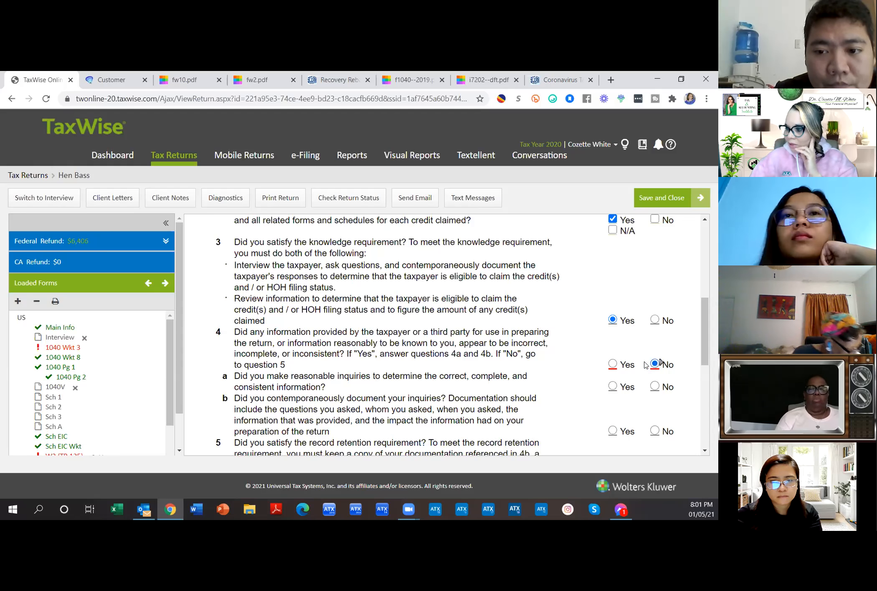
{"action": "scroll", "coordinate": [571, 364], "scroll_direction": "down", "scroll_amount": 1}
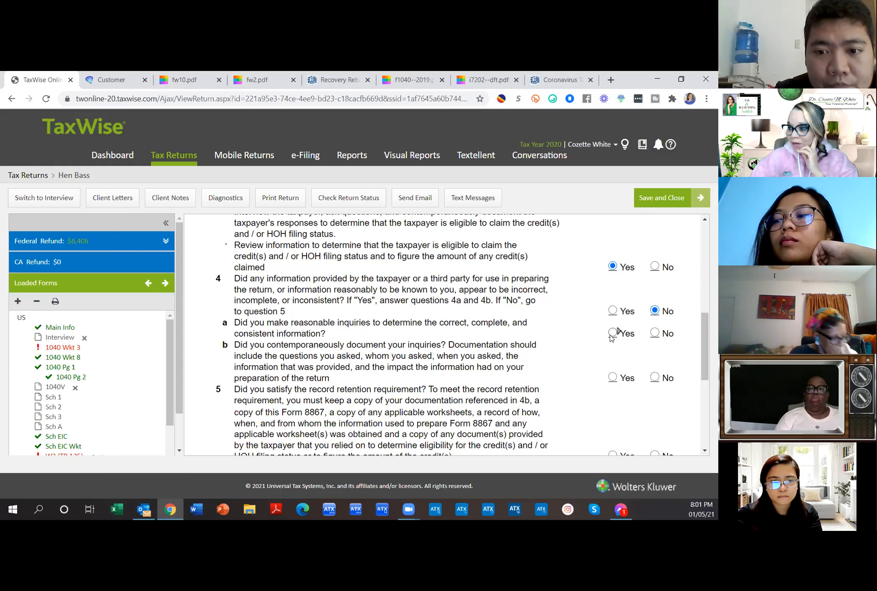
{"action": "left_click", "coordinate": [613, 311]}
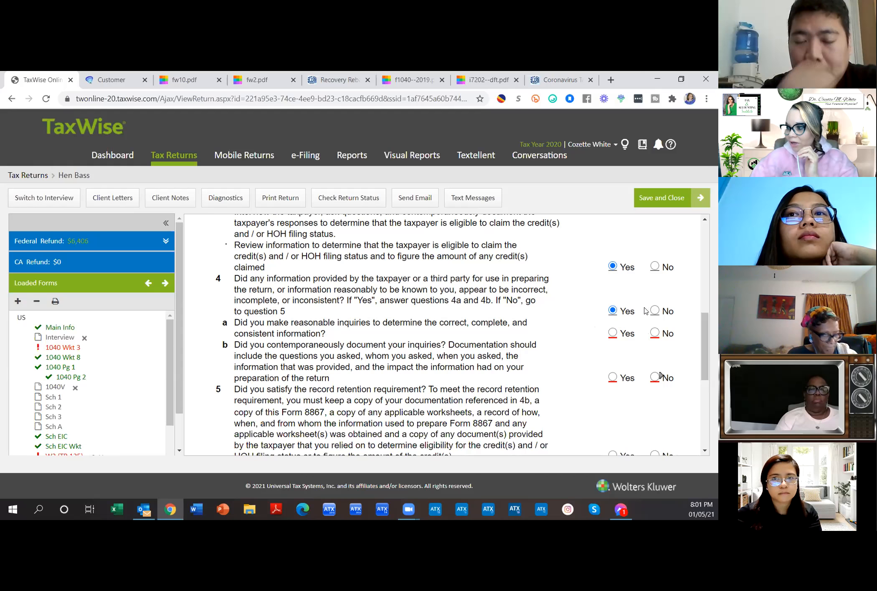
{"action": "scroll", "coordinate": [493, 344], "scroll_direction": "down", "scroll_amount": 3}
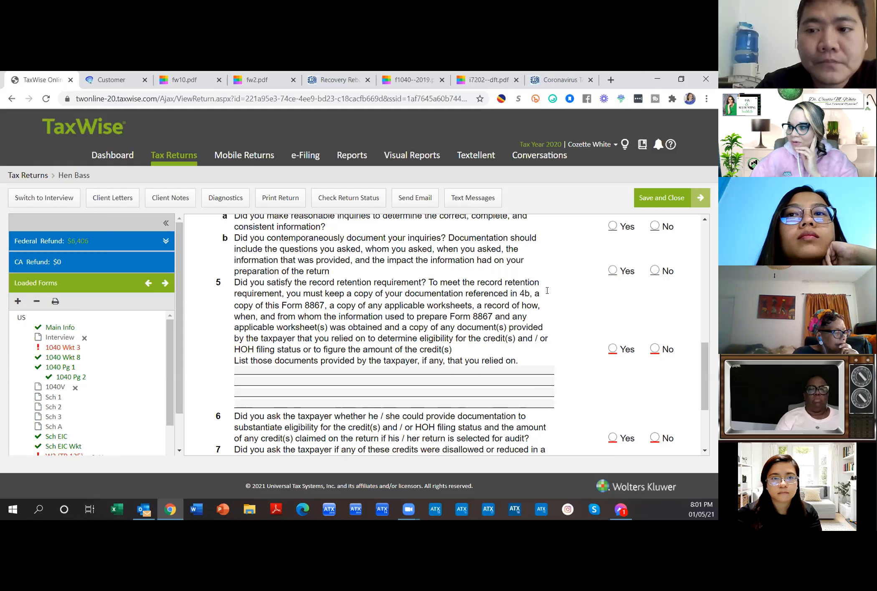
{"action": "left_click", "coordinate": [612, 349]}
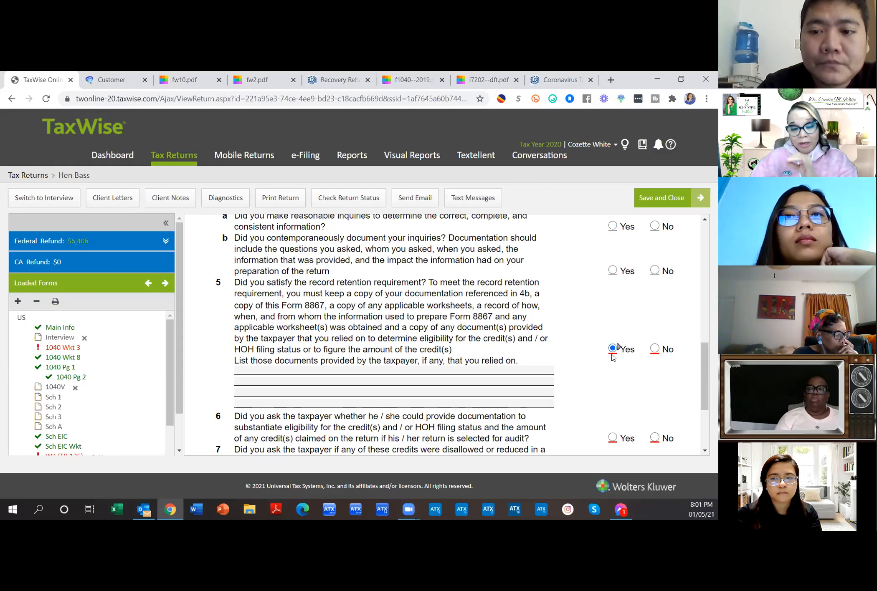
{"action": "left_click", "coordinate": [370, 373]}
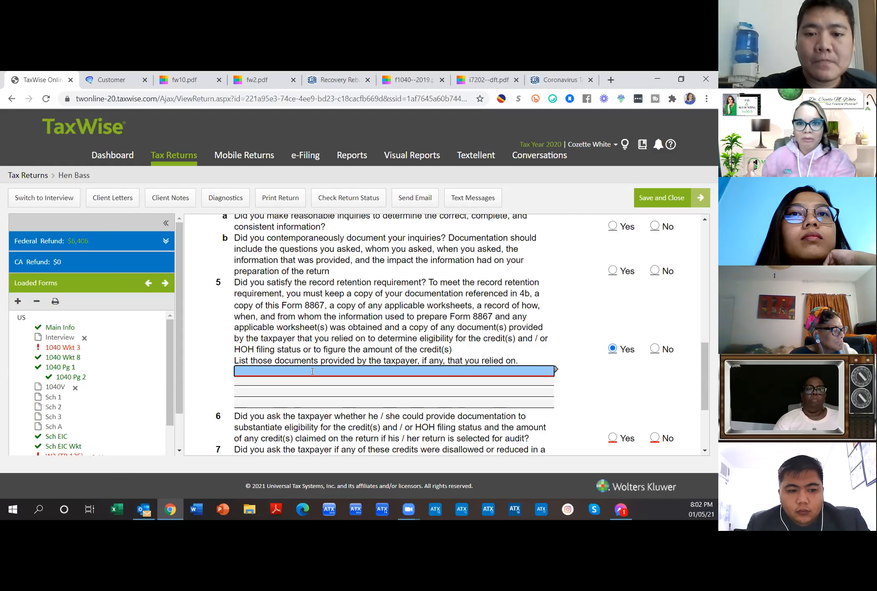
{"action": "scroll", "coordinate": [312, 371], "scroll_direction": "up", "scroll_amount": 10}
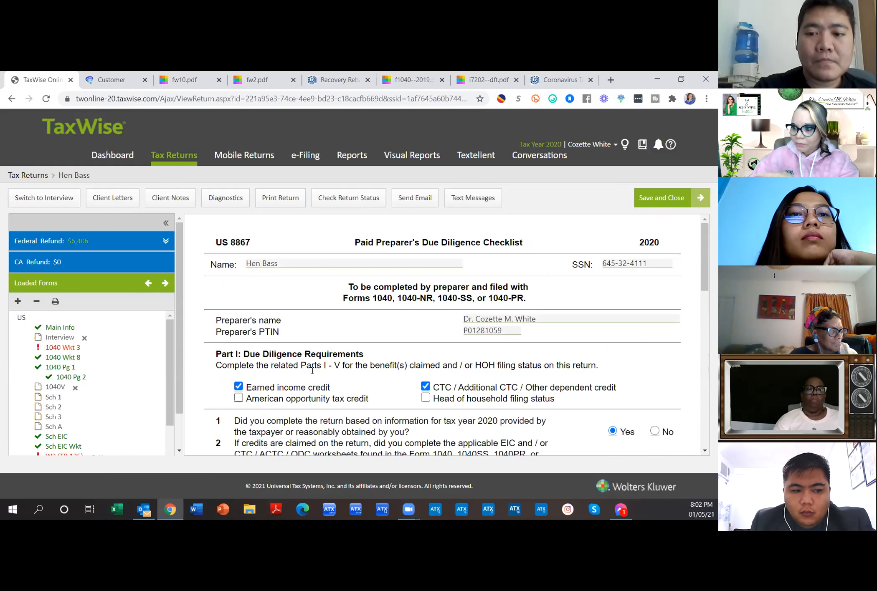
{"action": "scroll", "coordinate": [334, 382], "scroll_direction": "down", "scroll_amount": 1}
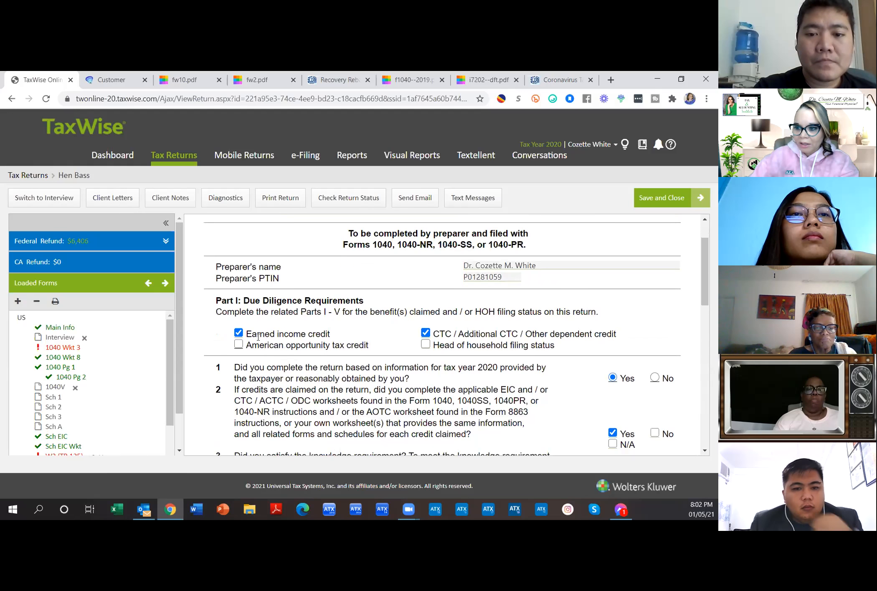
{"action": "left_click_drag", "start_coordinate": [246, 335], "coordinate": [439, 362]}
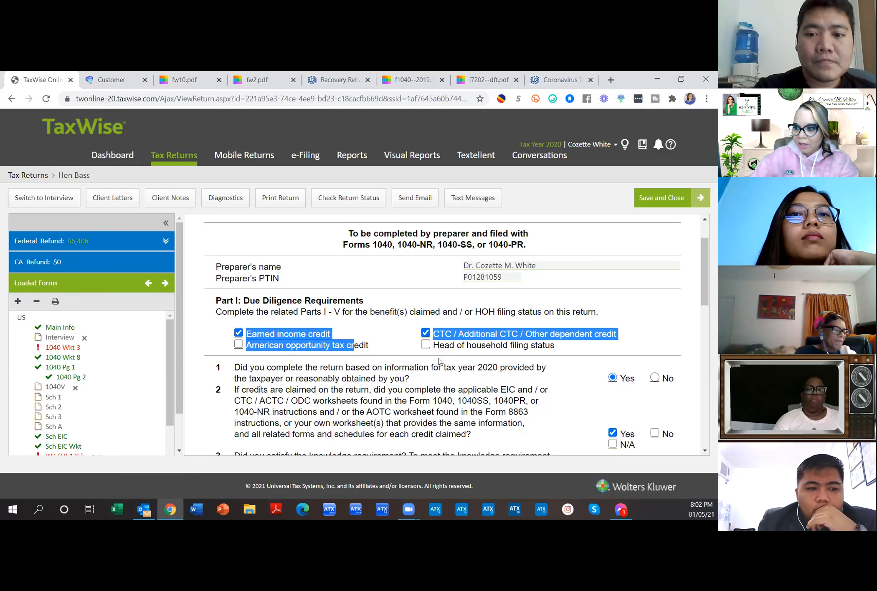
{"action": "left_click", "coordinate": [574, 350]}
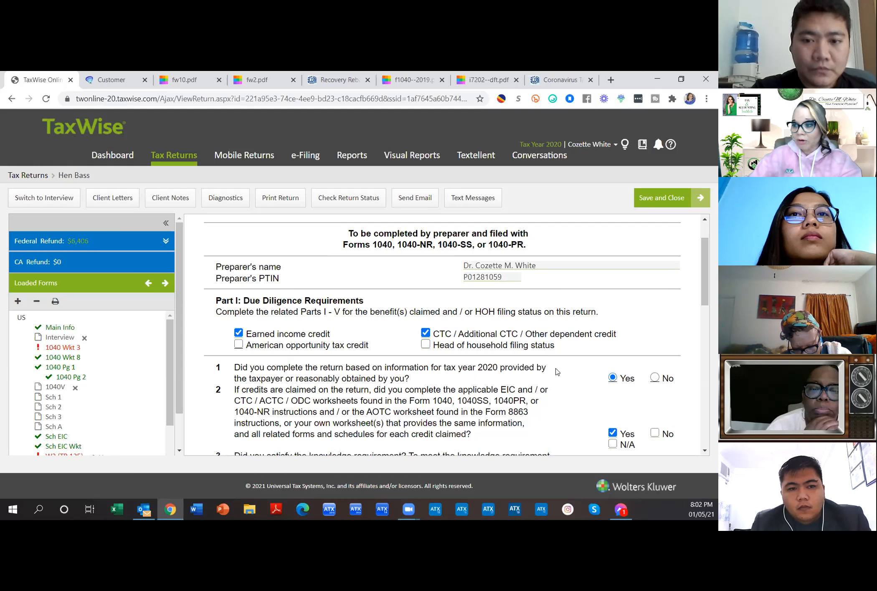
{"action": "left_click_drag", "start_coordinate": [434, 335], "coordinate": [452, 334]}
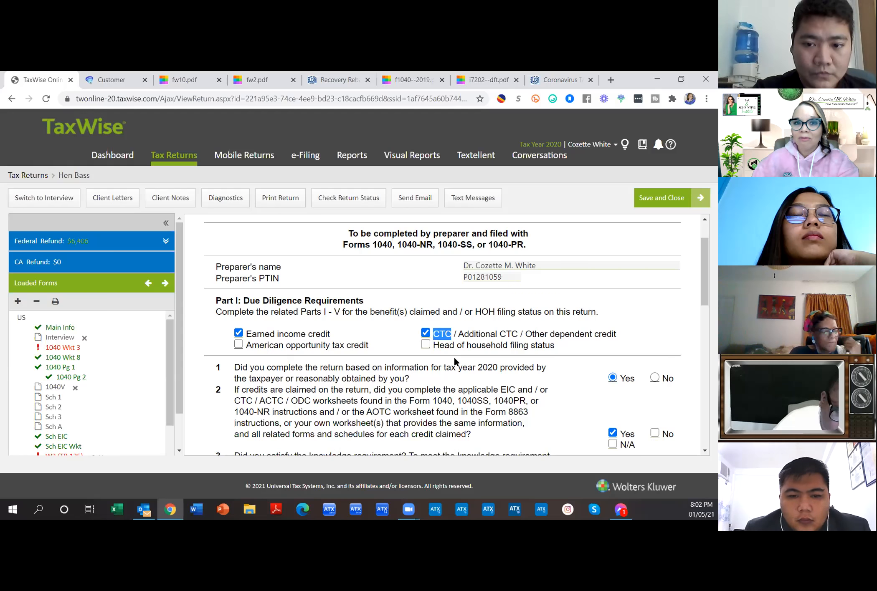
{"action": "left_click_drag", "start_coordinate": [459, 333], "coordinate": [521, 332]}
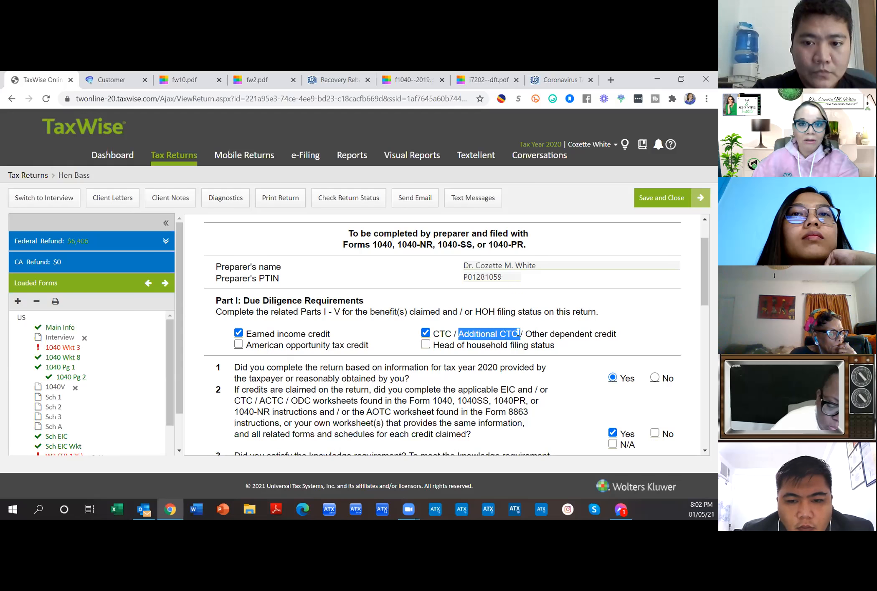
{"action": "left_click_drag", "start_coordinate": [433, 334], "coordinate": [520, 336]}
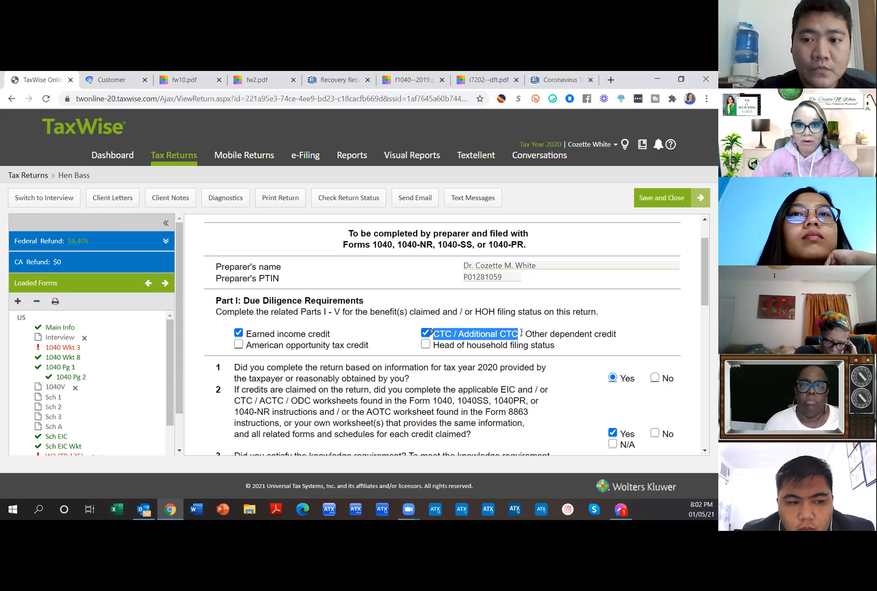
{"action": "left_click_drag", "start_coordinate": [524, 334], "coordinate": [613, 334]}
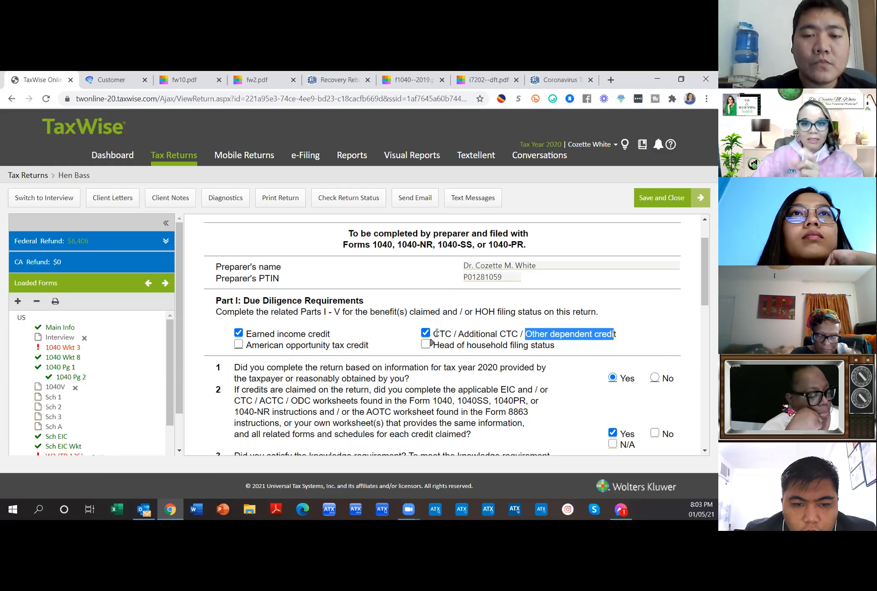
{"action": "scroll", "coordinate": [597, 351], "scroll_direction": "down", "scroll_amount": 3}
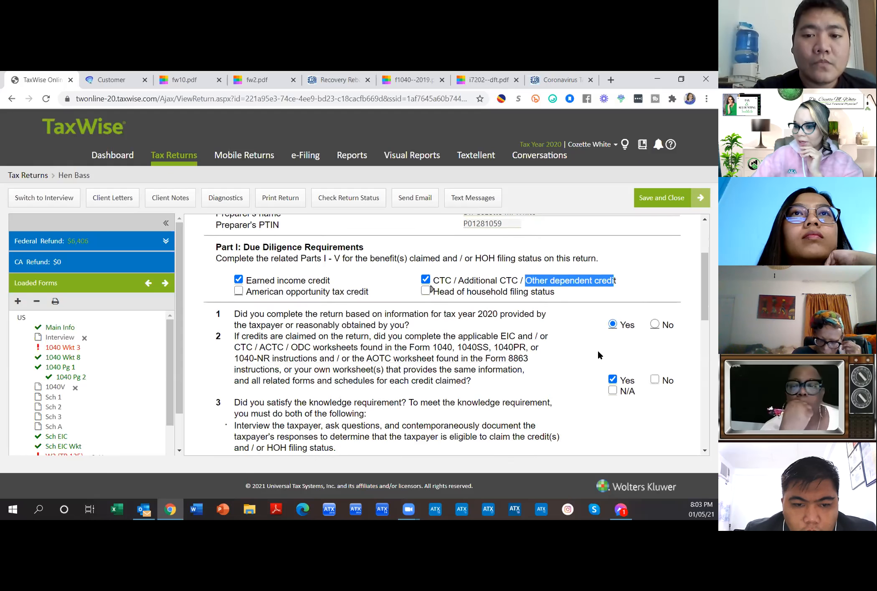
{"action": "scroll", "coordinate": [100, 413], "scroll_direction": "down", "scroll_amount": 1}
{"action": "scroll", "coordinate": [100, 413], "scroll_direction": "down", "scroll_amount": 2}
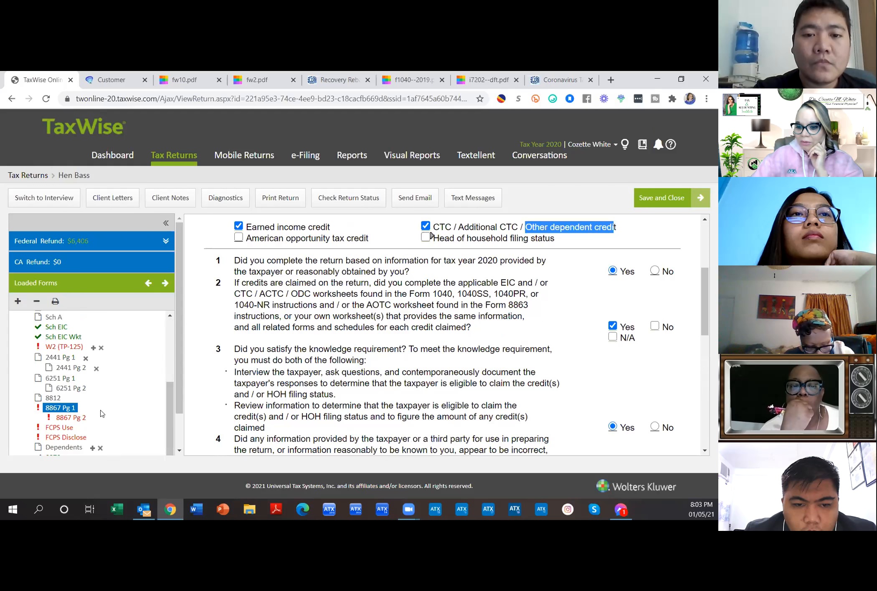
{"action": "scroll", "coordinate": [496, 408], "scroll_direction": "down", "scroll_amount": 3}
{"action": "scroll", "coordinate": [496, 407], "scroll_direction": "down", "scroll_amount": 4}
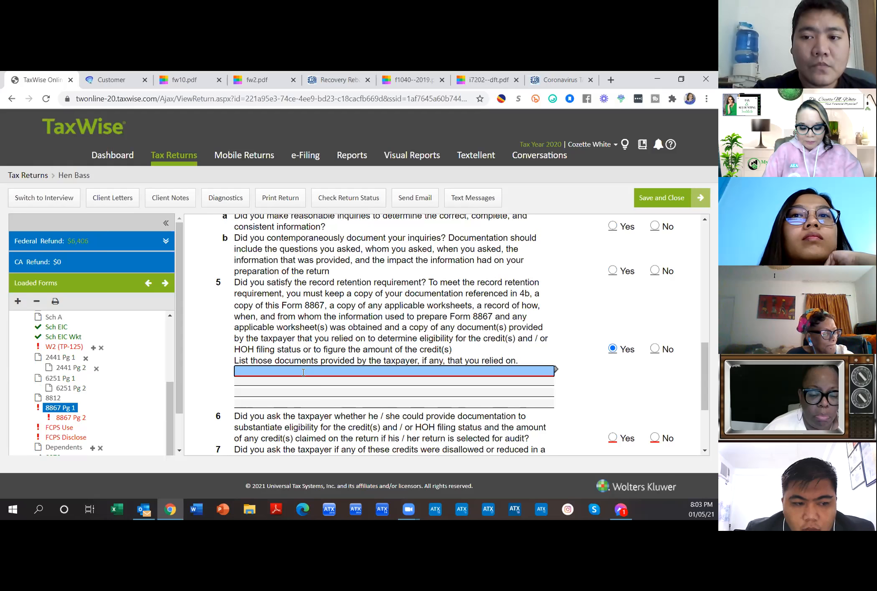
Step: Enter 'Immunization Card/Birth Certificate/Medical Card' on question 5's first documents line
{"action": "type", "text": "Immuna"}
{"action": "key", "text": "BackSpace"}
{"action": "type", "text": "ization Card/"}
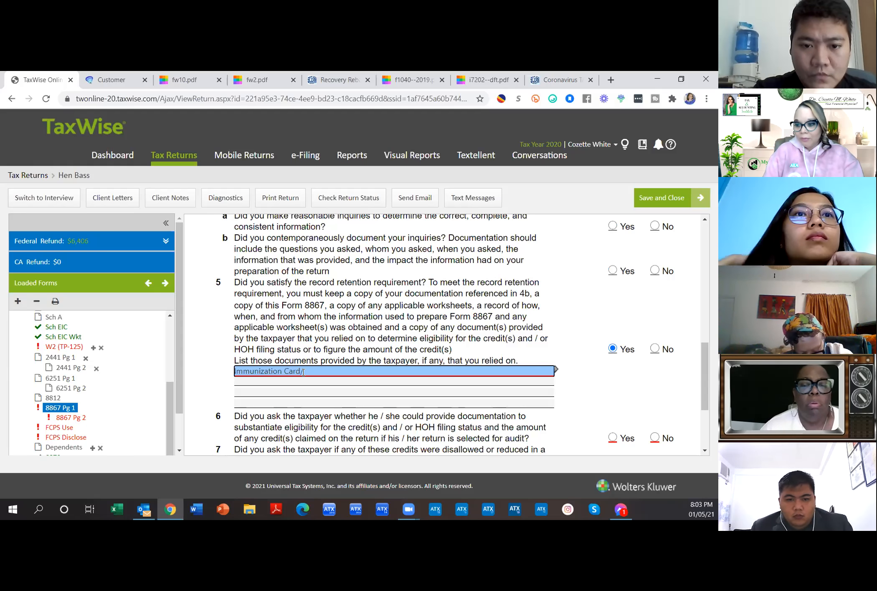
{"action": "type", "text": "Birth"}
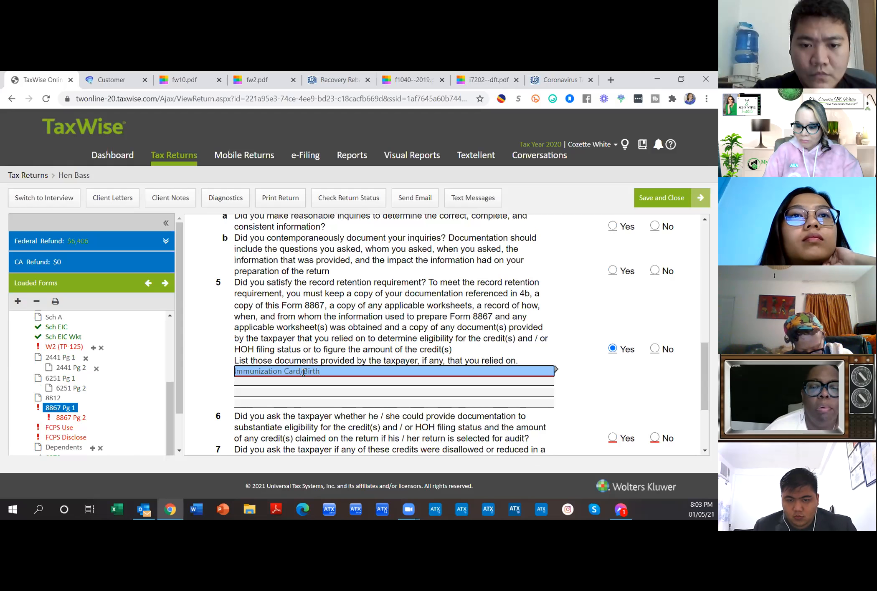
{"action": "type", "text": " Certifi"}
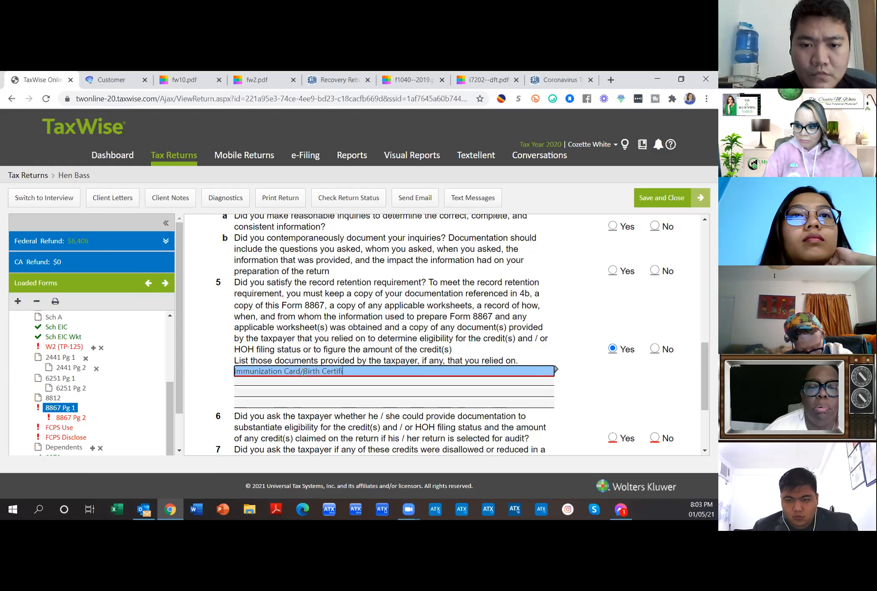
{"action": "type", "text": "cate/"}
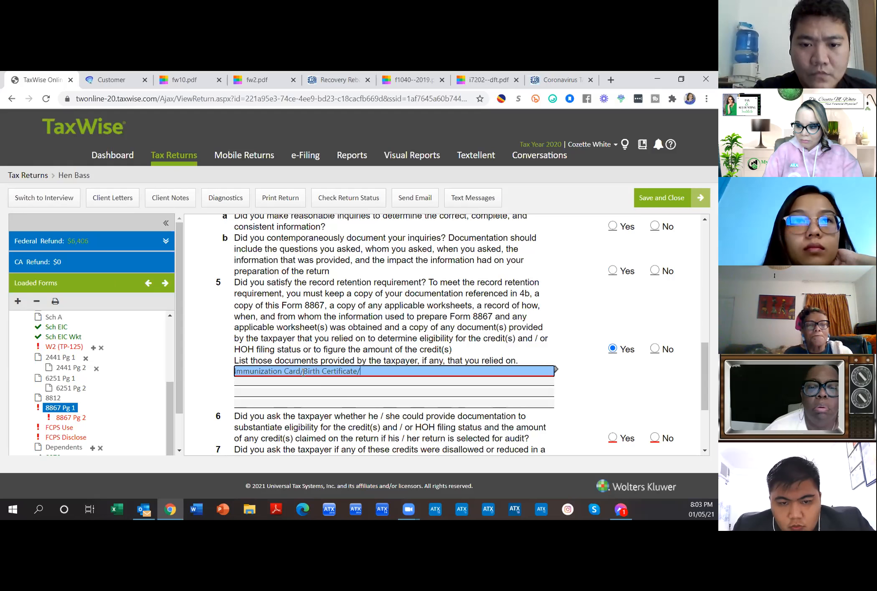
{"action": "type", "text": "Medical"}
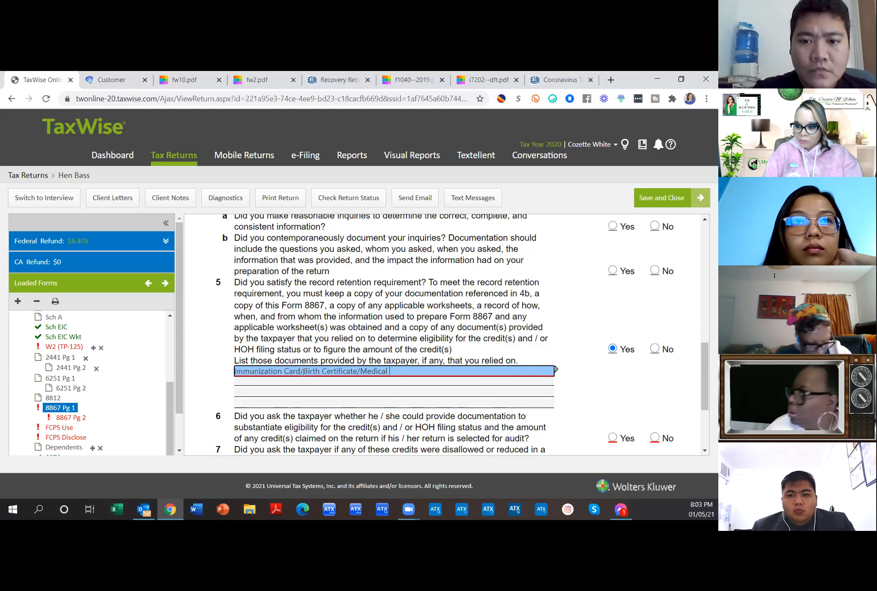
{"action": "type", "text": " C"}
{"action": "key", "text": "BackSpace"}
{"action": "type", "text": "Insura"}
{"action": "type", "text": "nc"}
{"action": "key", "text": "BackSpace"}
{"action": "key", "text": "BackSpace"}
{"action": "key", "text": "BackSpace"}
{"action": "key", "text": "BackSpace"}
{"action": "key", "text": "BackSpace"}
{"action": "key", "text": "BackSpace"}
{"action": "key", "text": "BackSpace"}
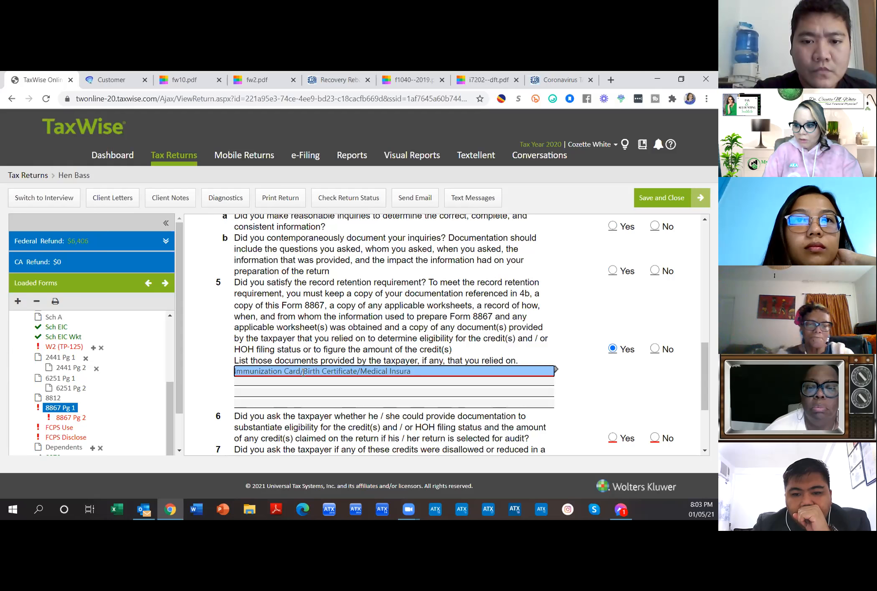
{"action": "type", "text": "Card"}
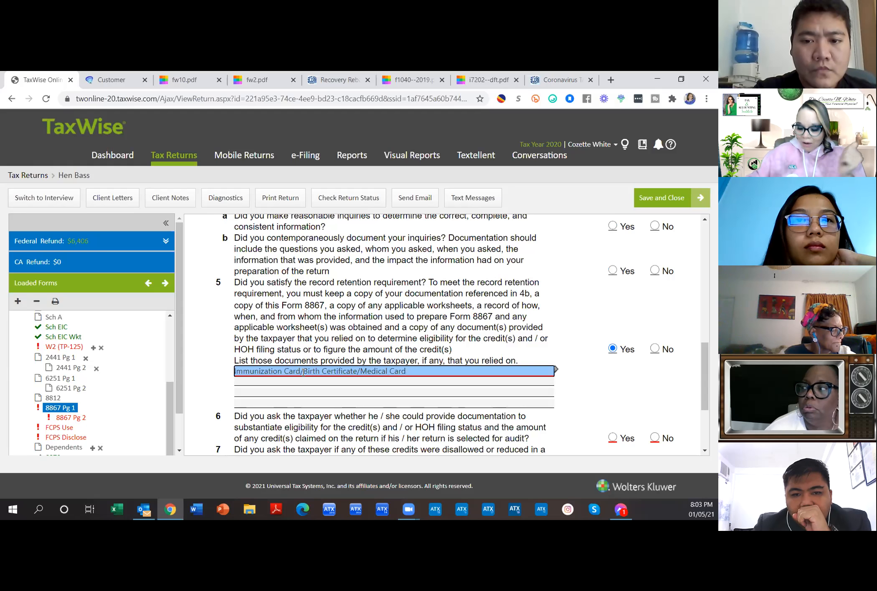
{"action": "left_click", "coordinate": [307, 393]}
{"action": "left_click", "coordinate": [359, 403]}
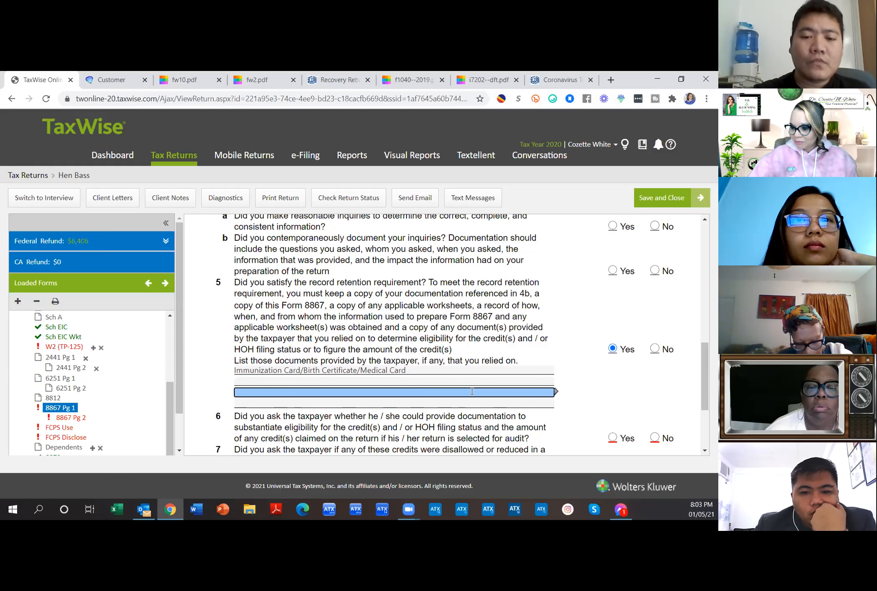
{"action": "left_click", "coordinate": [386, 401]}
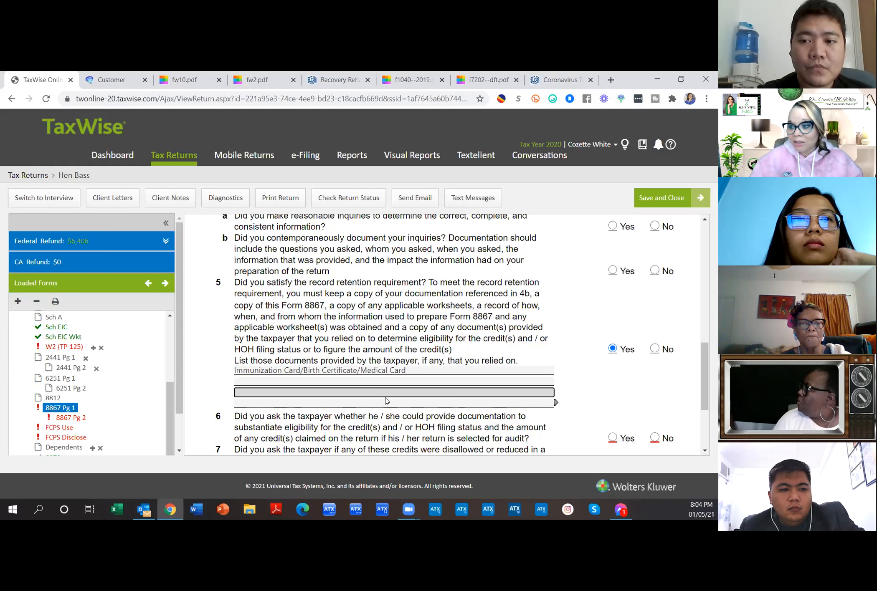
{"action": "left_click", "coordinate": [355, 371]}
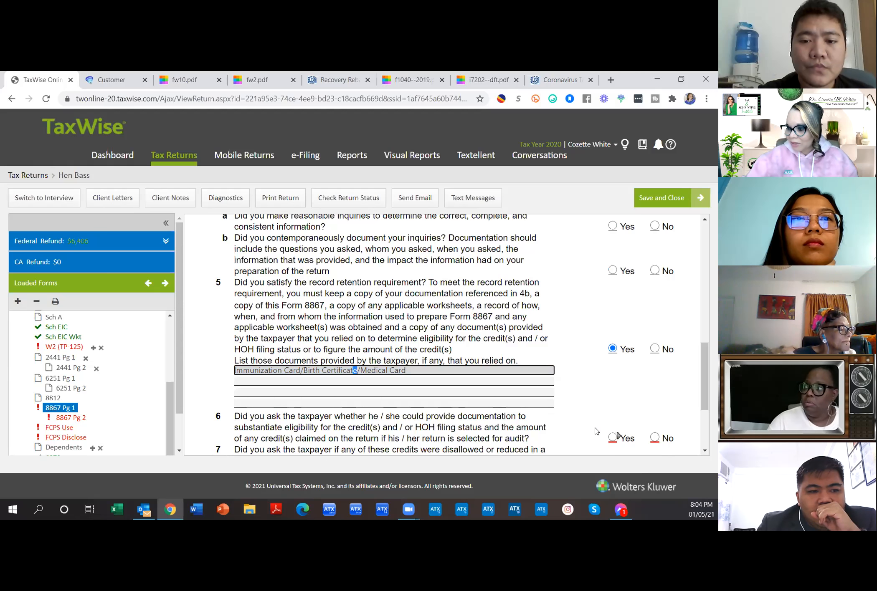
Step: Mark Yes on Form 8867 question 6 about asking for substantiating documentation
{"action": "scroll", "coordinate": [596, 431], "scroll_direction": "down", "scroll_amount": 1}
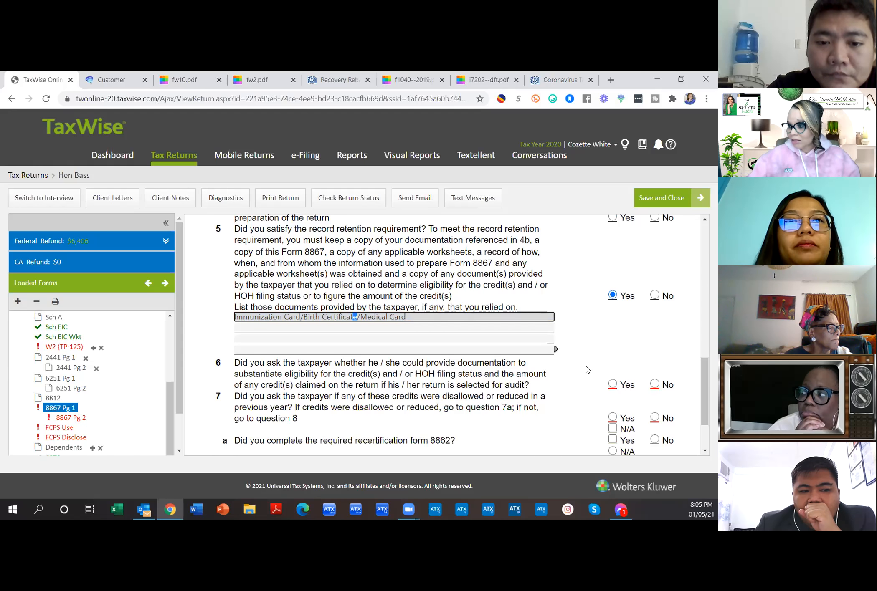
{"action": "left_click", "coordinate": [613, 384]}
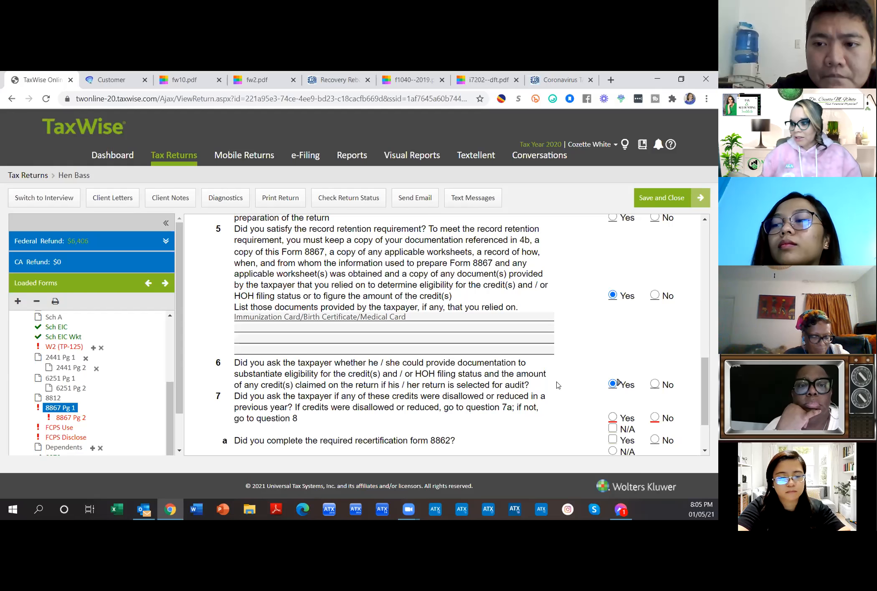
{"action": "scroll", "coordinate": [557, 385], "scroll_direction": "up", "scroll_amount": 10}
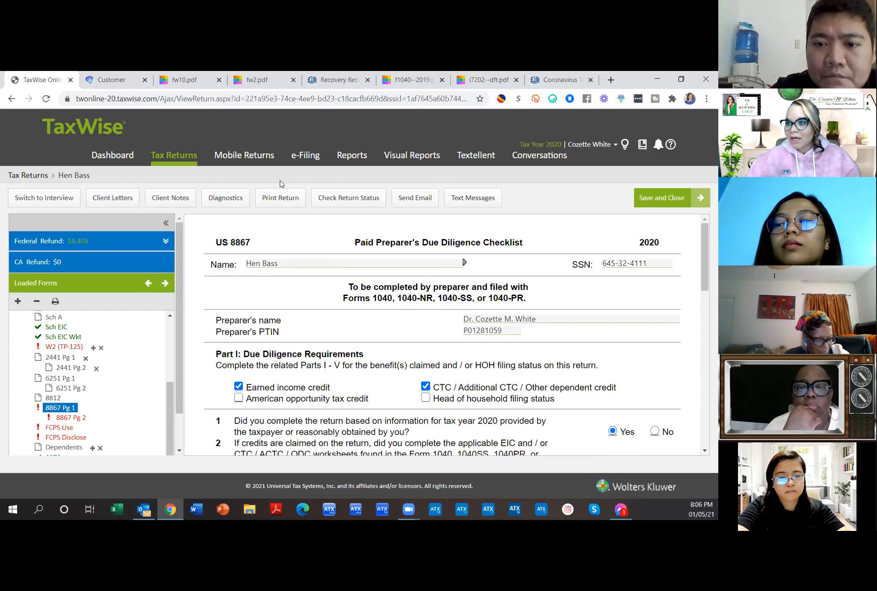
{"action": "left_click_drag", "start_coordinate": [355, 241], "coordinate": [419, 243]}
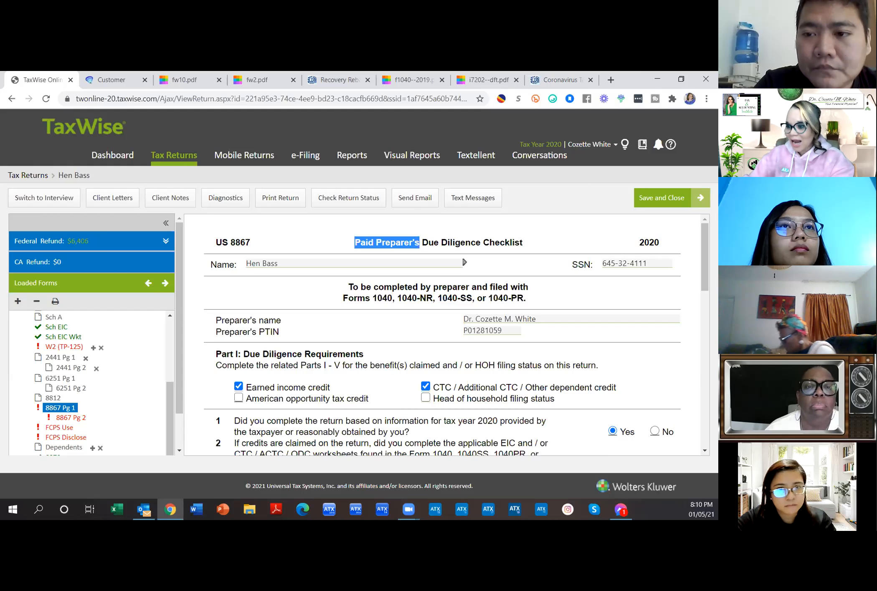
{"action": "scroll", "coordinate": [560, 376], "scroll_direction": "down", "scroll_amount": 8}
{"action": "scroll", "coordinate": [544, 365], "scroll_direction": "down", "scroll_amount": 3}
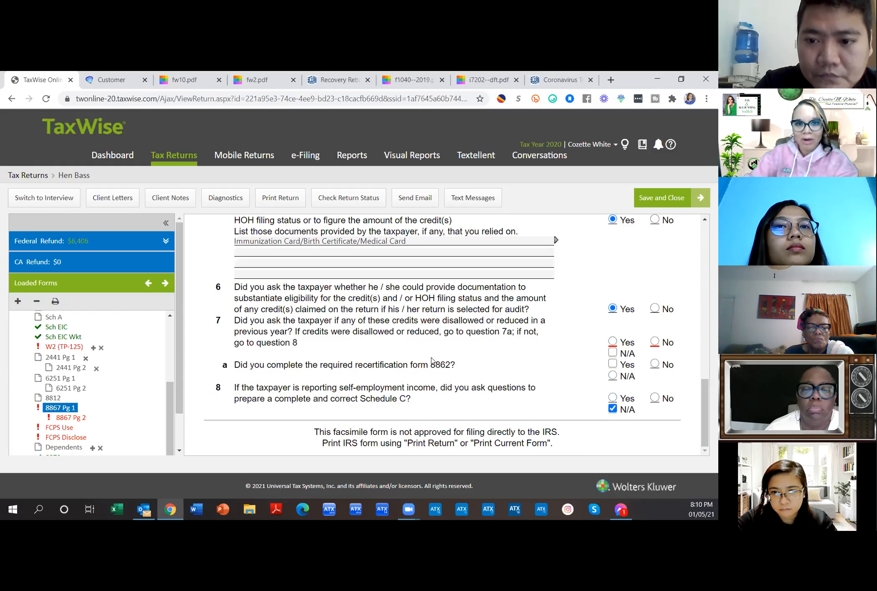
{"action": "scroll", "coordinate": [433, 360], "scroll_direction": "up", "scroll_amount": 1}
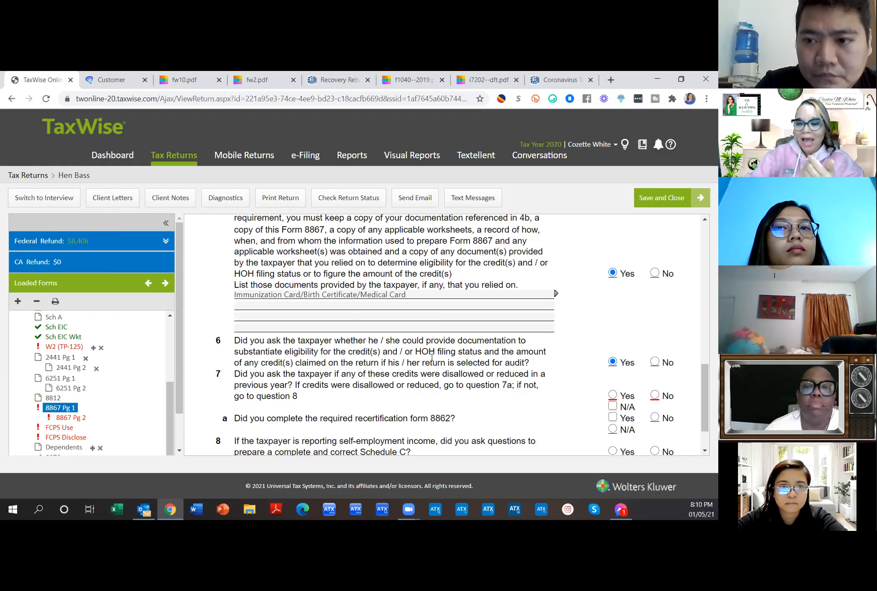
{"action": "scroll", "coordinate": [432, 357], "scroll_direction": "up", "scroll_amount": 3}
{"action": "scroll", "coordinate": [431, 356], "scroll_direction": "up", "scroll_amount": 1}
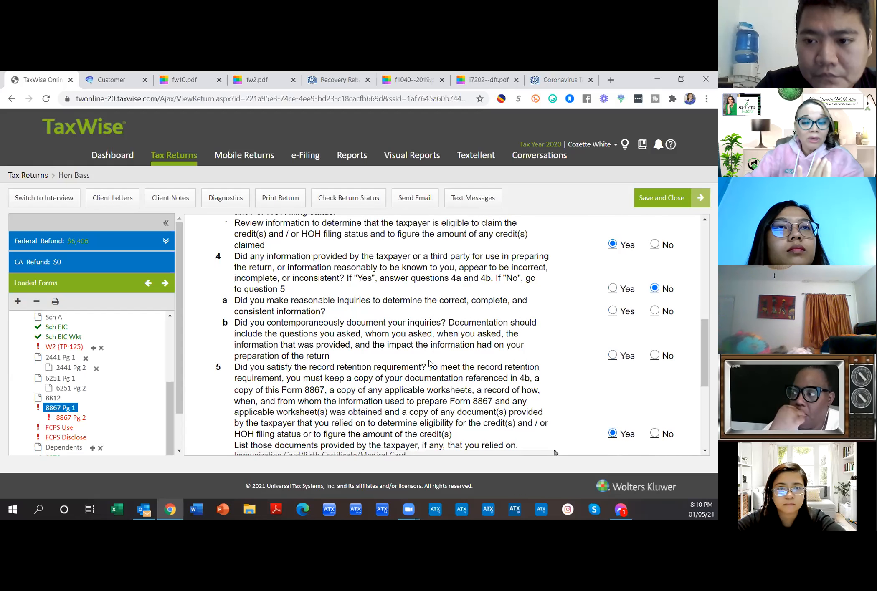
{"action": "scroll", "coordinate": [430, 364], "scroll_direction": "down", "scroll_amount": 2}
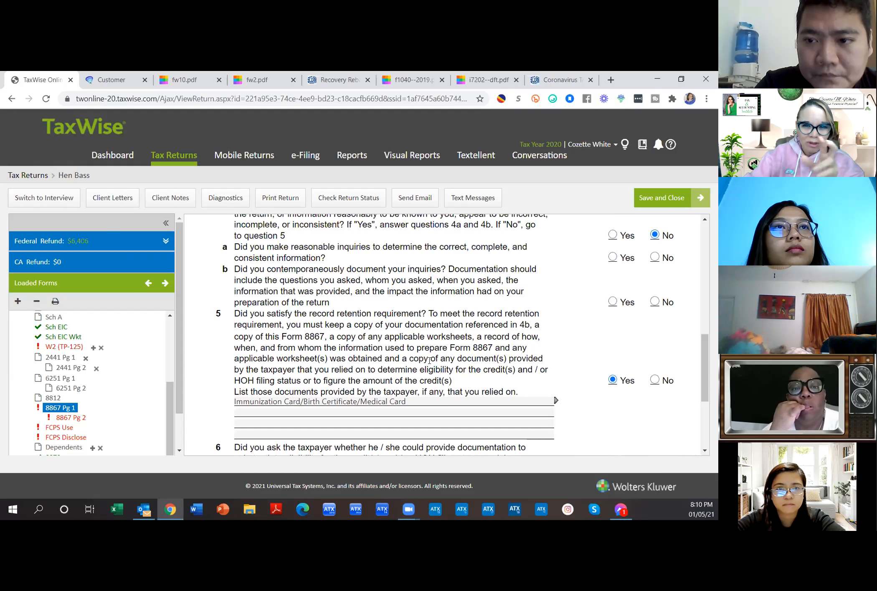
{"action": "scroll", "coordinate": [429, 360], "scroll_direction": "down", "scroll_amount": 5}
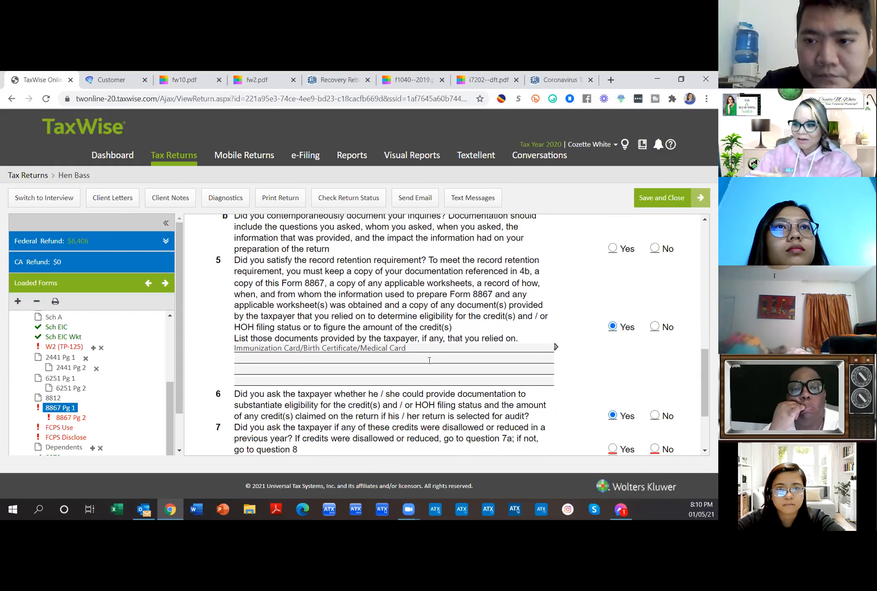
{"action": "scroll", "coordinate": [429, 361], "scroll_direction": "down", "scroll_amount": 1}
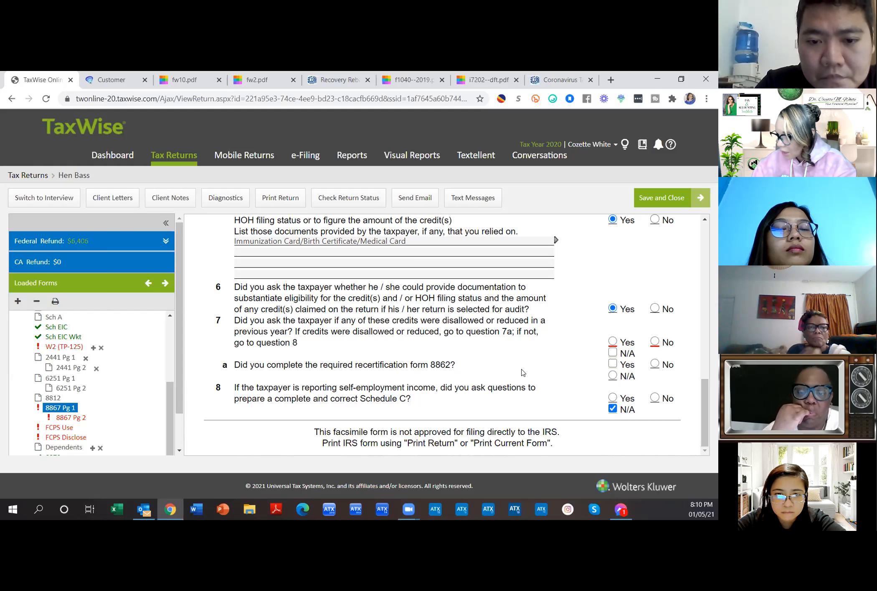
Step: Highlight the 'disallowed' wording in question 7 and question 7a's Form 8862 recertification text
{"action": "left_click_drag", "start_coordinate": [442, 321], "coordinate": [288, 332]}
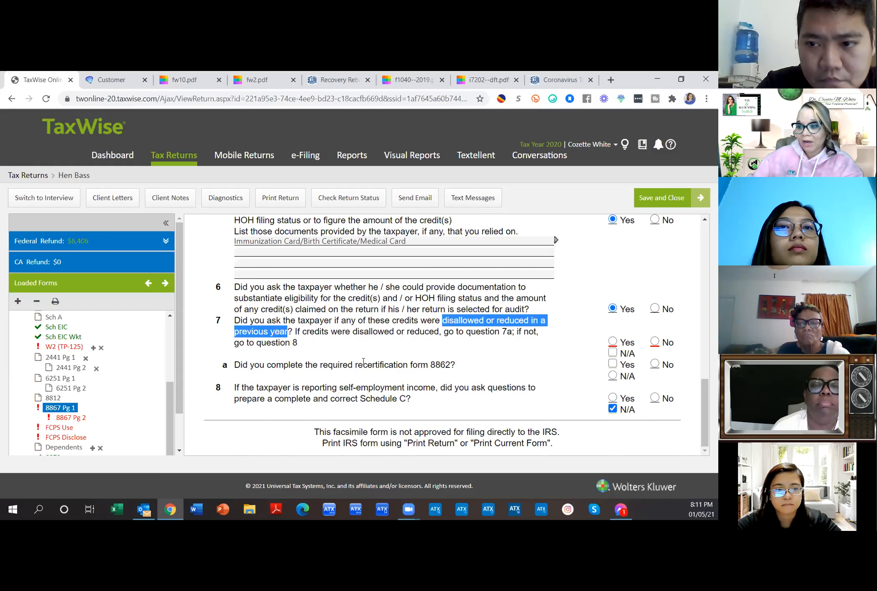
{"action": "mouse_move", "coordinate": [235, 366]}
{"action": "left_mouse_down"}
{"action": "mouse_move", "coordinate": [459, 370]}
{"action": "mouse_move", "coordinate": [450, 366]}
{"action": "left_mouse_up"}
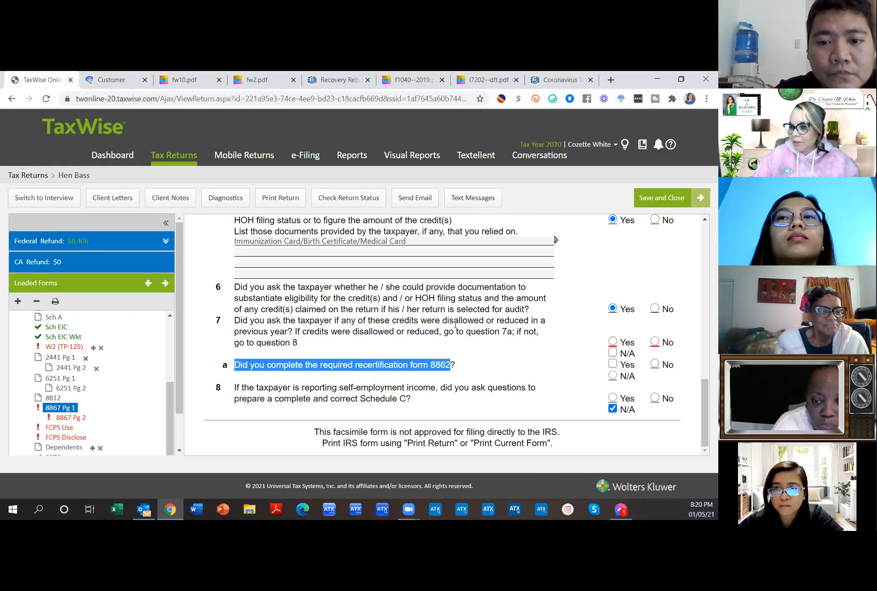
Step: Answer No to Form 8867 question 7 on previously disallowed credits
{"action": "left_click", "coordinate": [655, 342]}
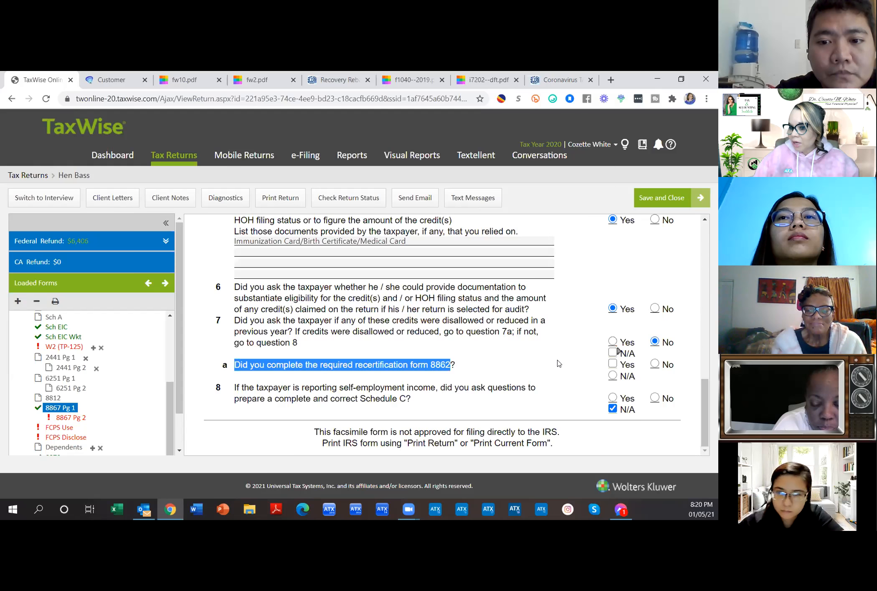
Step: On Form 8867 page 2, answer Yes to EIC questions 9a and 9b
{"action": "left_click", "coordinate": [78, 419]}
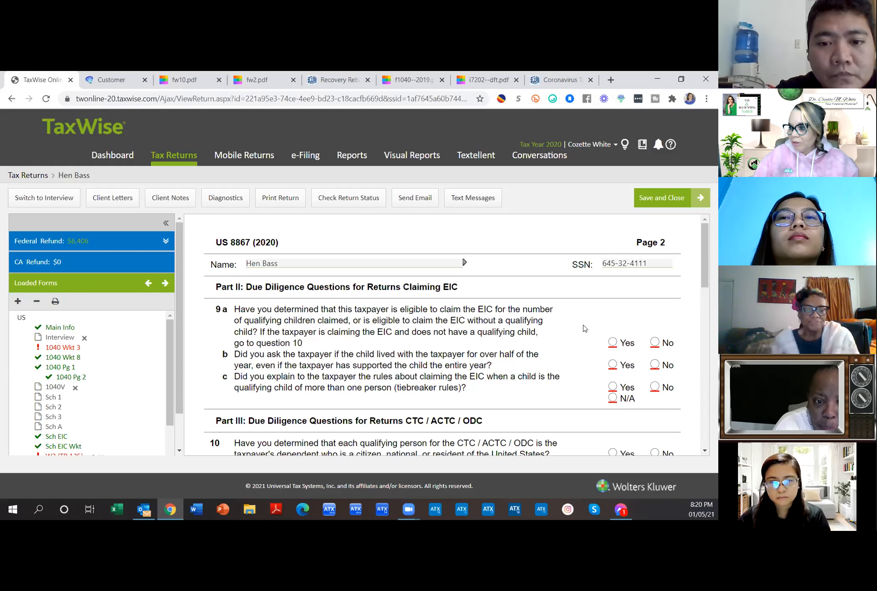
{"action": "left_click", "coordinate": [613, 343]}
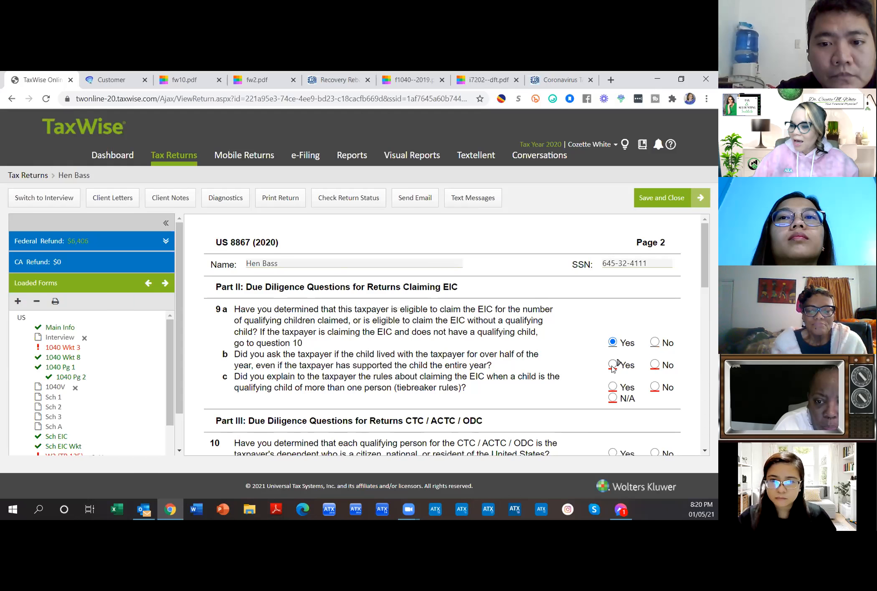
{"action": "left_click", "coordinate": [612, 365]}
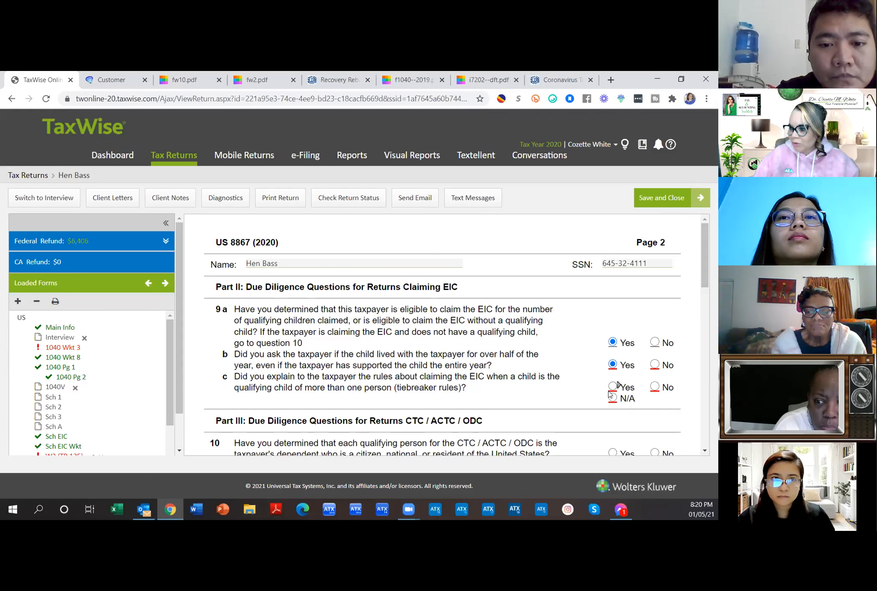
{"action": "scroll", "coordinate": [602, 395], "scroll_direction": "down", "scroll_amount": 4}
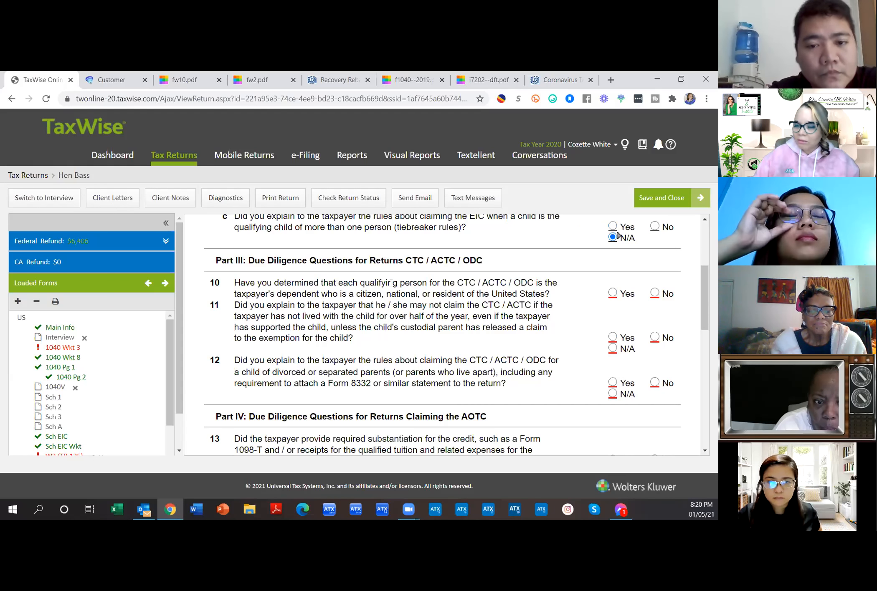
Step: Answer Yes to CTC/ACTC/ODC questions 10, 11 and 12
{"action": "left_click", "coordinate": [617, 293]}
{"action": "left_click", "coordinate": [613, 336]}
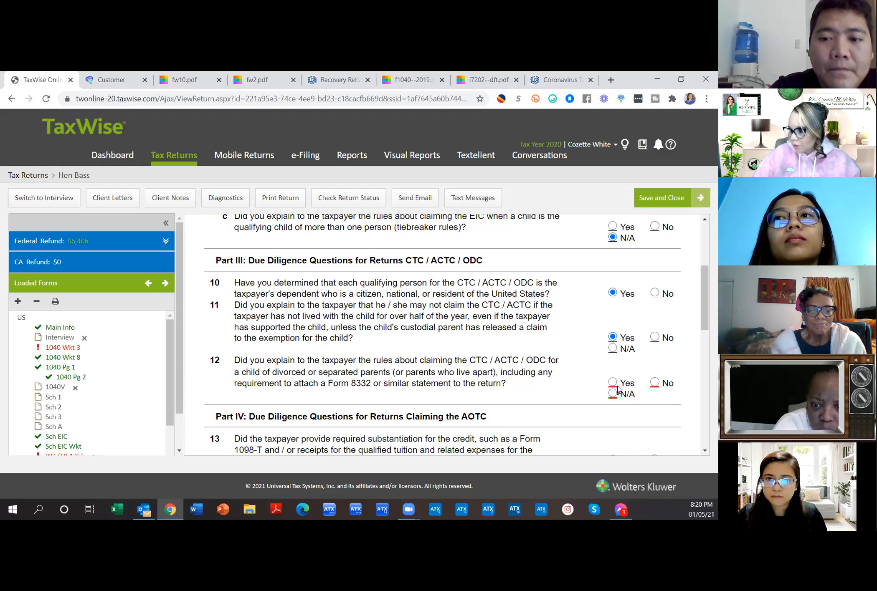
{"action": "left_click", "coordinate": [612, 382]}
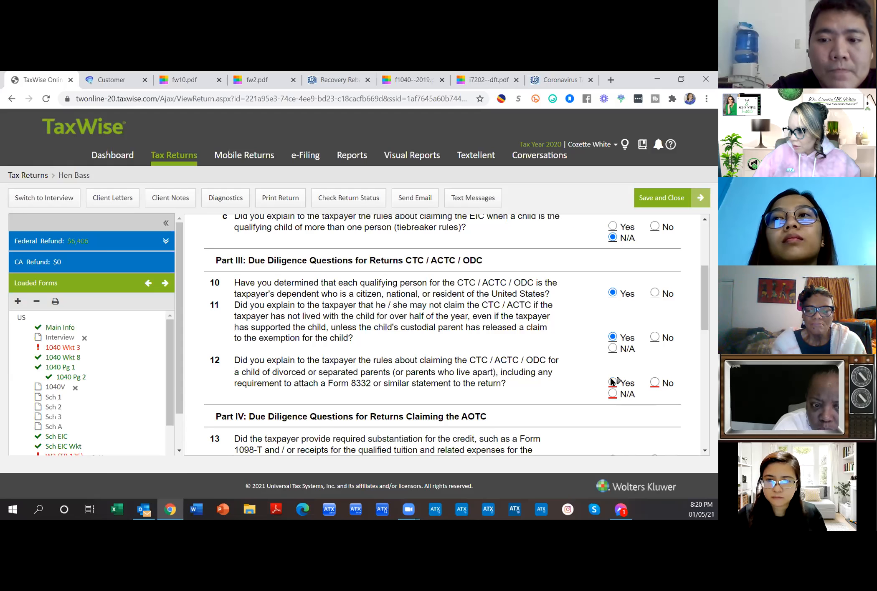
{"action": "scroll", "coordinate": [608, 372], "scroll_direction": "down", "scroll_amount": 4}
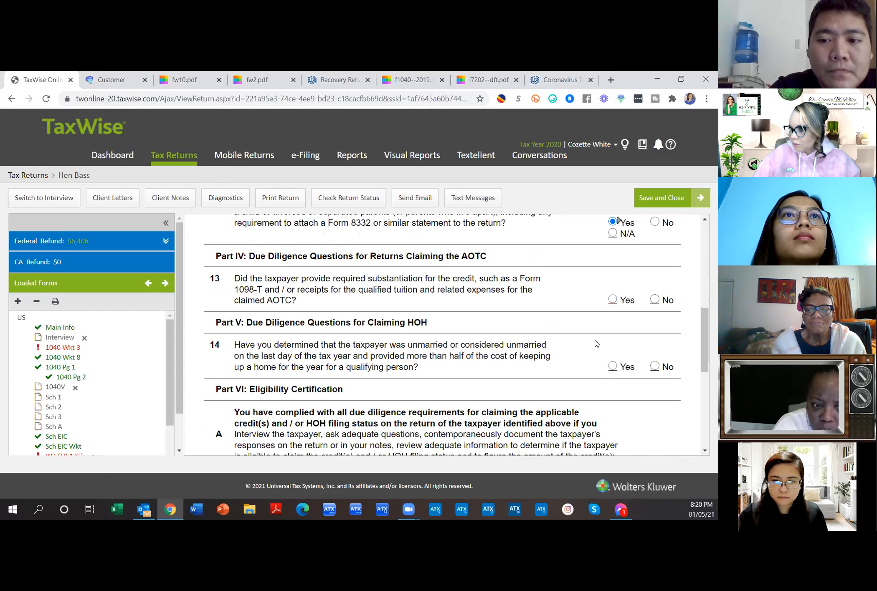
{"action": "scroll", "coordinate": [595, 343], "scroll_direction": "down", "scroll_amount": 8}
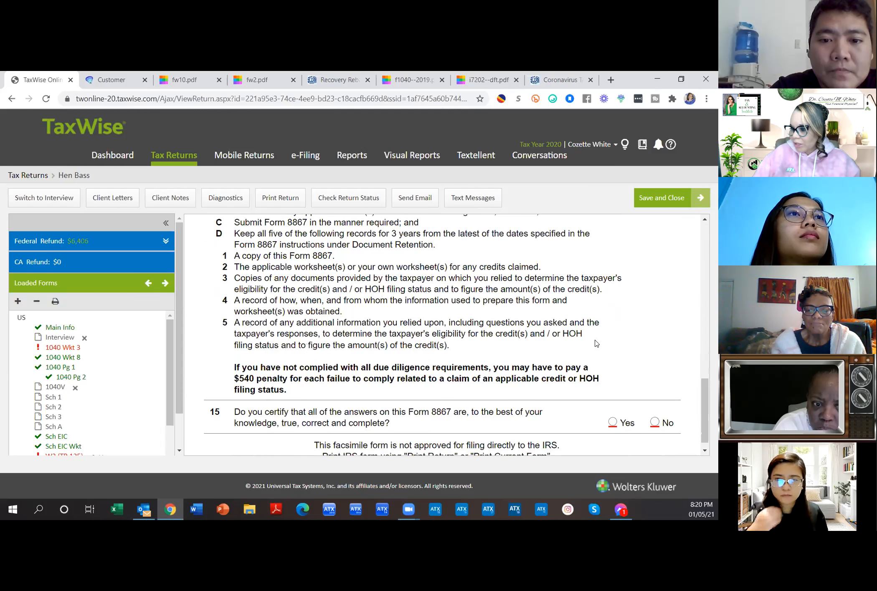
{"action": "scroll", "coordinate": [596, 343], "scroll_direction": "down", "scroll_amount": 1}
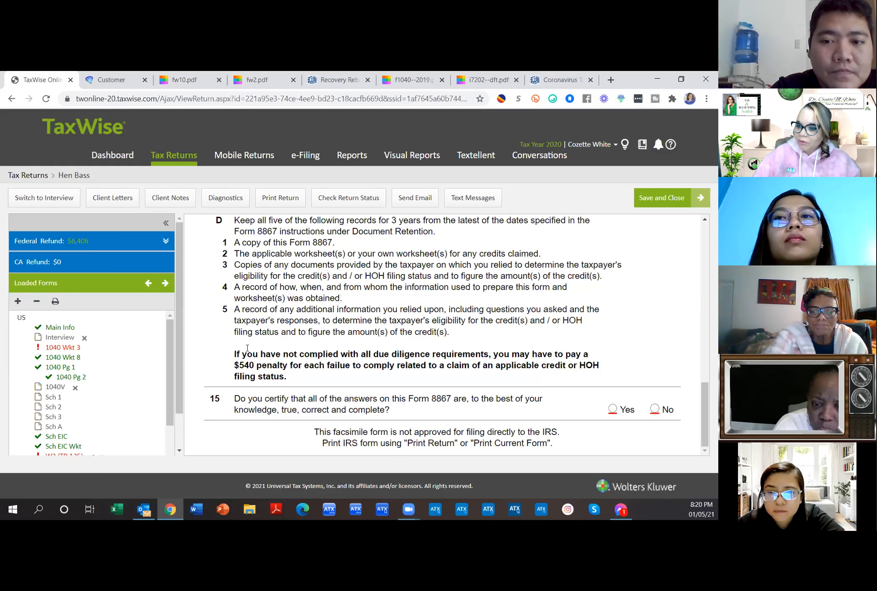
Step: Answer Yes to Form 8867 question 15, certifying all answers are true, correct and complete
{"action": "left_click_drag", "start_coordinate": [247, 348], "coordinate": [291, 382]}
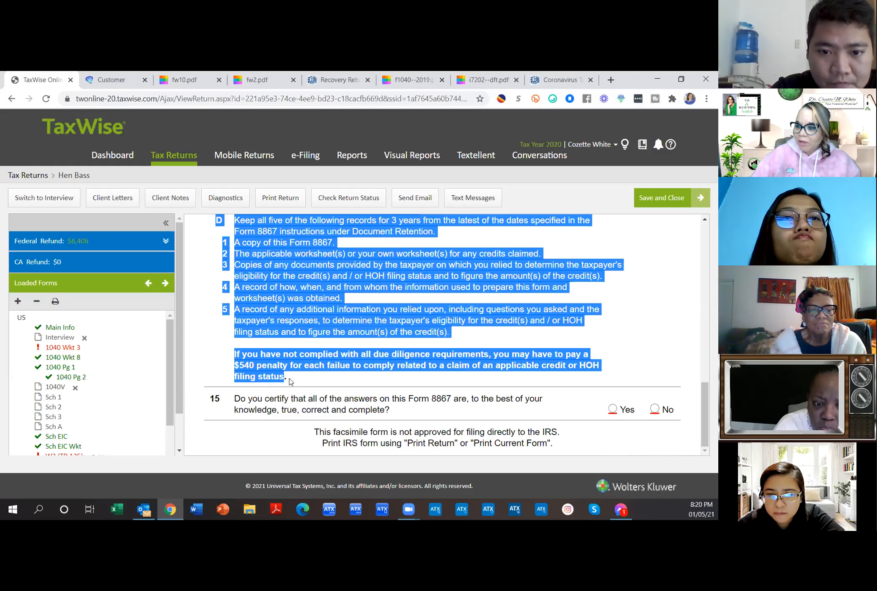
{"action": "left_click", "coordinate": [335, 399]}
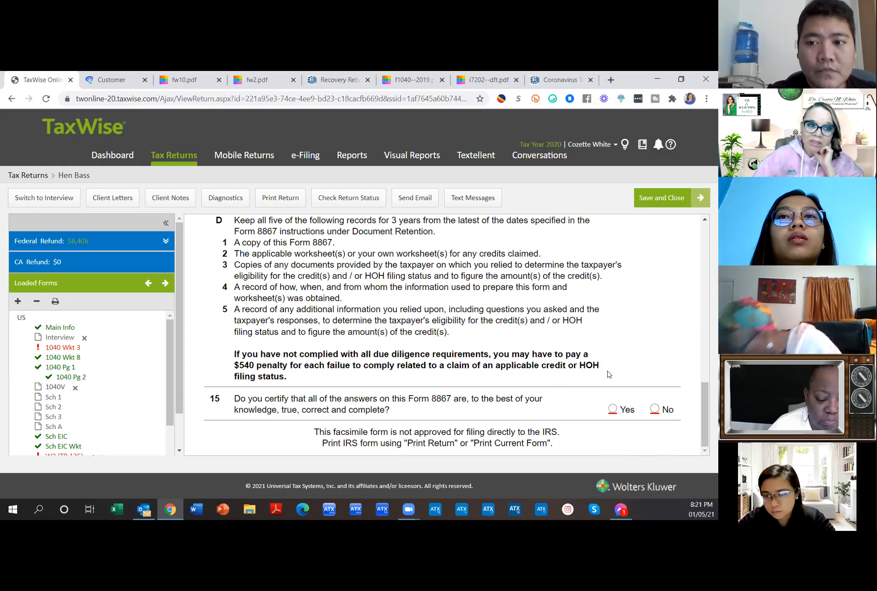
{"action": "scroll", "coordinate": [609, 374], "scroll_direction": "up", "scroll_amount": 3}
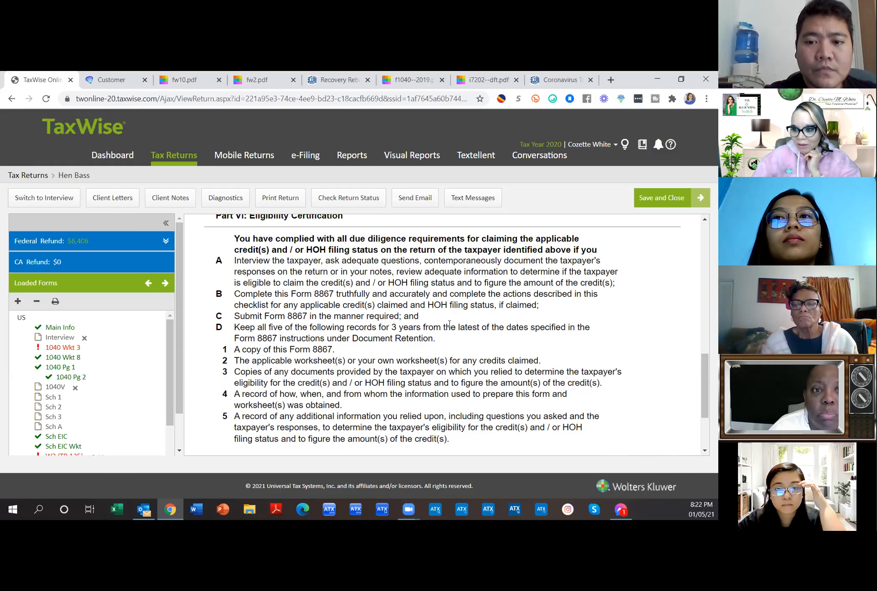
{"action": "scroll", "coordinate": [453, 346], "scroll_direction": "down", "scroll_amount": 3}
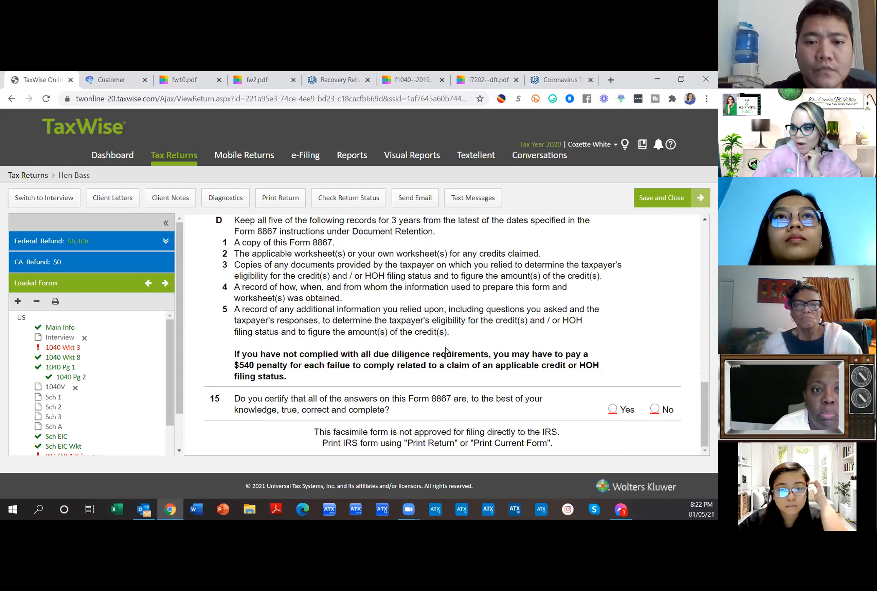
{"action": "left_click", "coordinate": [611, 408]}
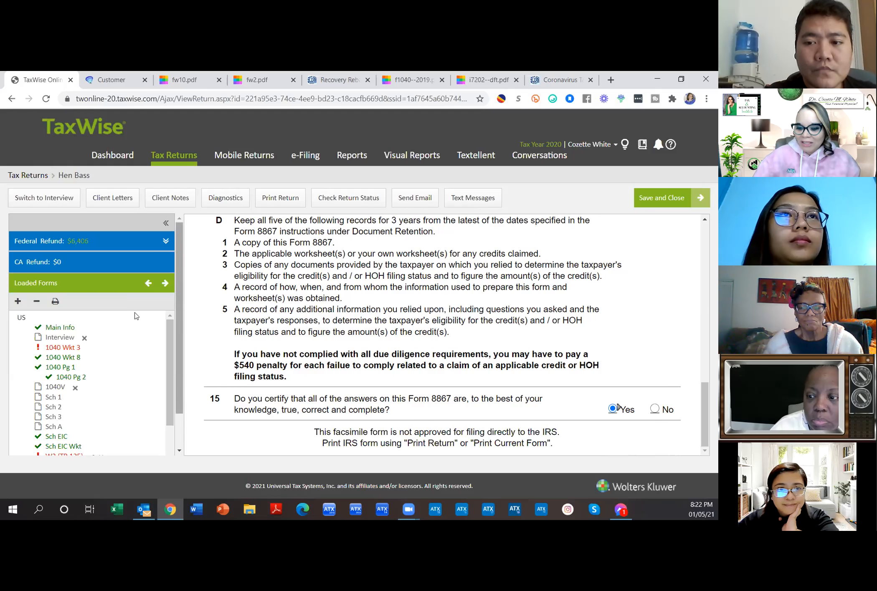
{"action": "scroll", "coordinate": [142, 367], "scroll_direction": "down", "scroll_amount": 3}
Step: Check the W2 (TP-125) form, then bring up the 1040 Wkt 3 Child Tax Credit worksheet
{"action": "left_click", "coordinate": [64, 349]}
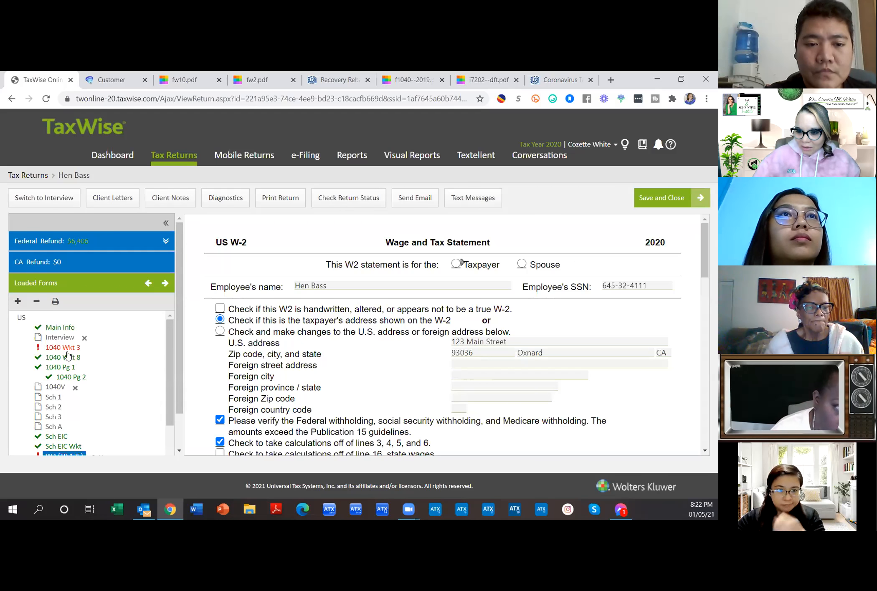
{"action": "scroll", "coordinate": [116, 369], "scroll_direction": "down", "scroll_amount": 1}
{"action": "scroll", "coordinate": [114, 374], "scroll_direction": "down", "scroll_amount": 1}
{"action": "scroll", "coordinate": [112, 378], "scroll_direction": "up", "scroll_amount": 1}
{"action": "scroll", "coordinate": [112, 378], "scroll_direction": "down", "scroll_amount": 1}
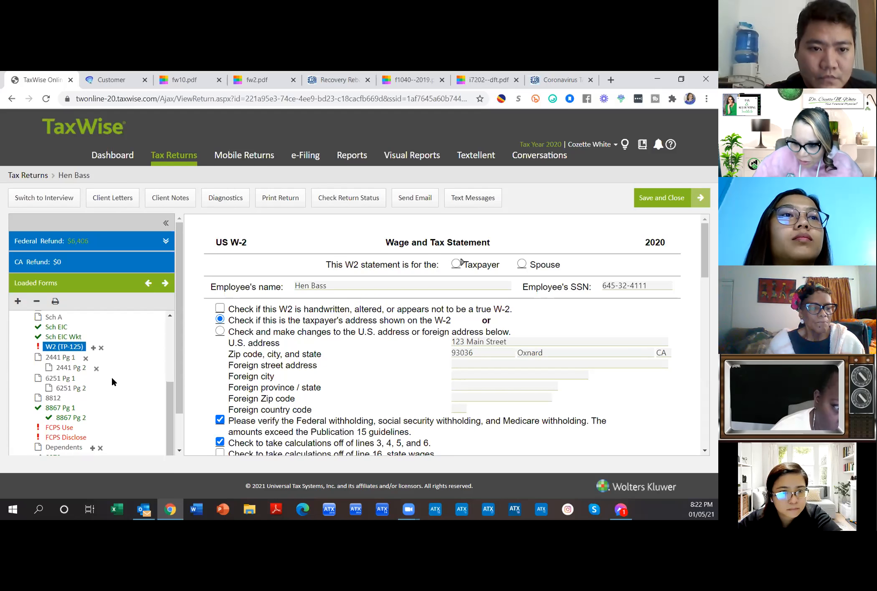
{"action": "scroll", "coordinate": [111, 378], "scroll_direction": "up", "scroll_amount": 1}
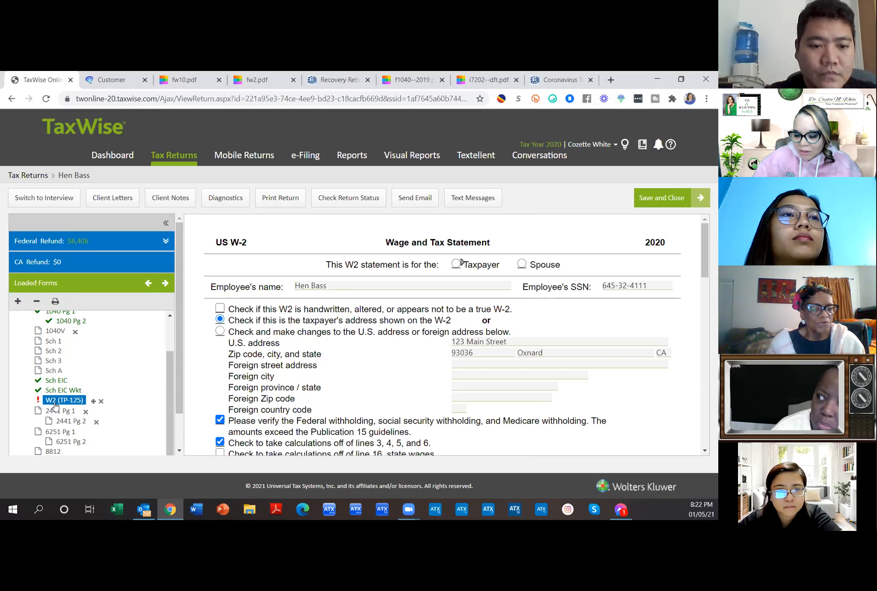
{"action": "scroll", "coordinate": [49, 353], "scroll_direction": "up", "scroll_amount": 1}
{"action": "left_click", "coordinate": [49, 348]}
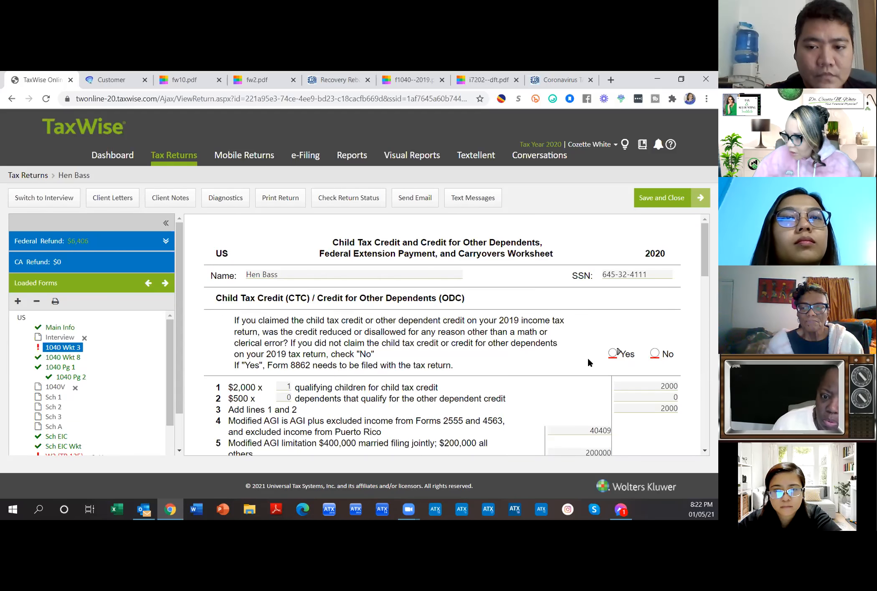
Step: Answer No to the 2019 child tax credit disallowance question on 1040 Wkt 3
{"action": "left_click", "coordinate": [655, 353]}
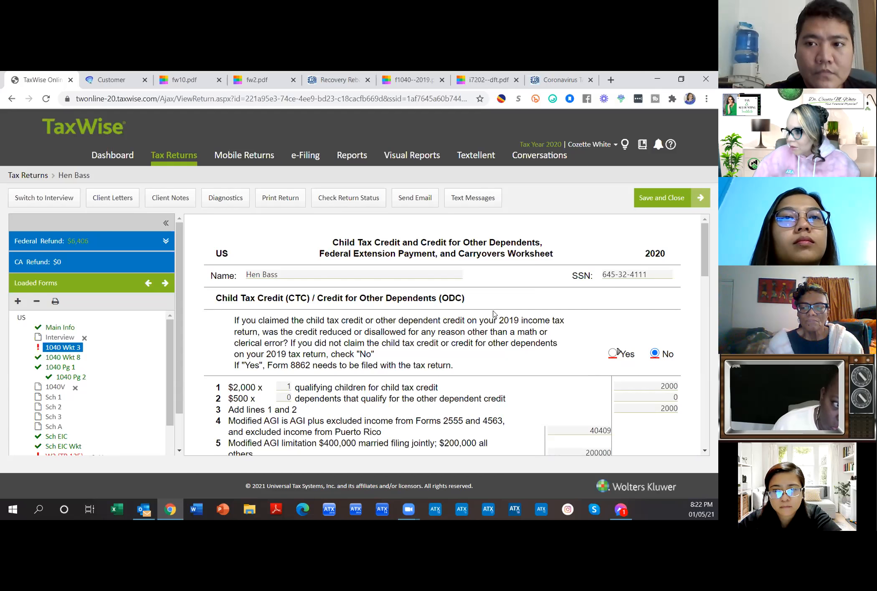
{"action": "scroll", "coordinate": [557, 312], "scroll_direction": "down", "scroll_amount": 3}
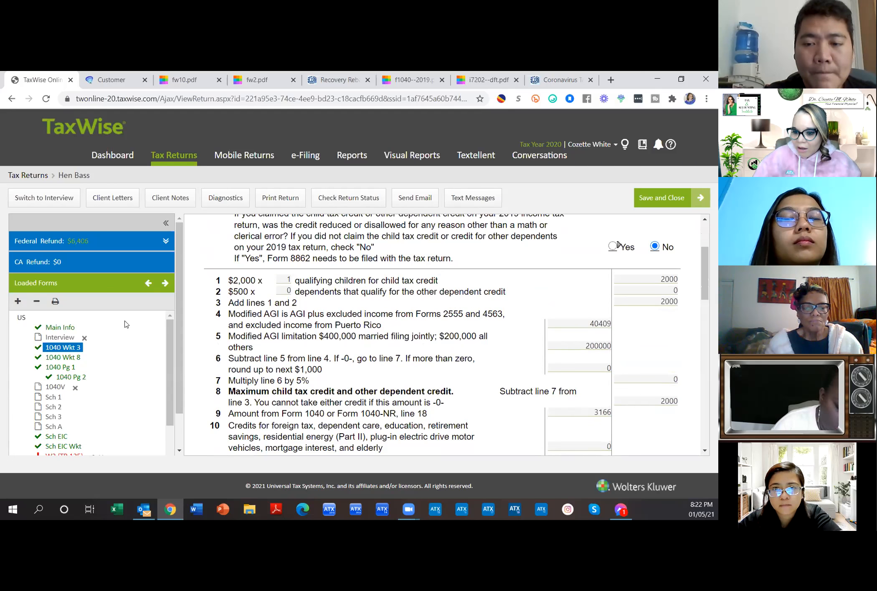
{"action": "scroll", "coordinate": [126, 324], "scroll_direction": "down", "scroll_amount": 3}
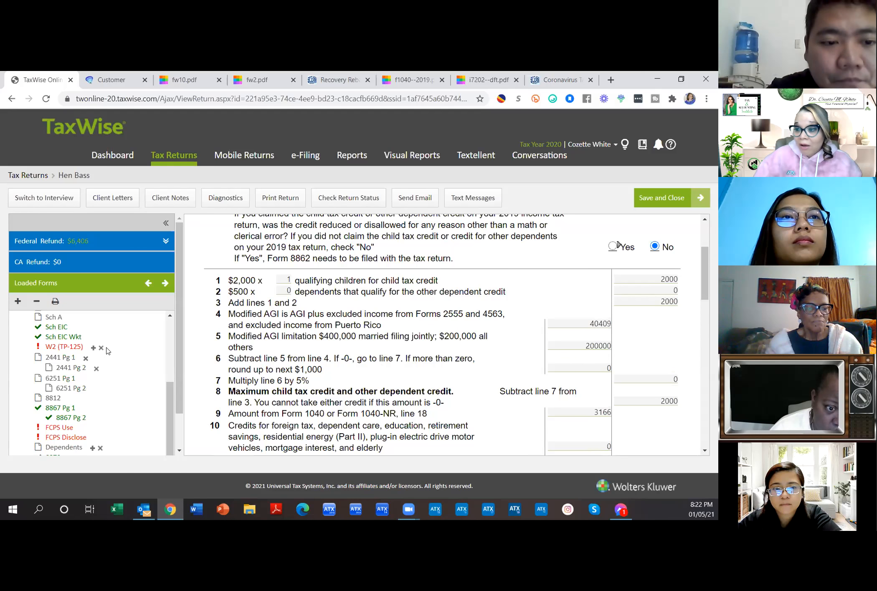
Step: Expand the Federal Refund bar (6,406) and bring up the Return Summary
{"action": "scroll", "coordinate": [451, 384], "scroll_direction": "down", "scroll_amount": 10}
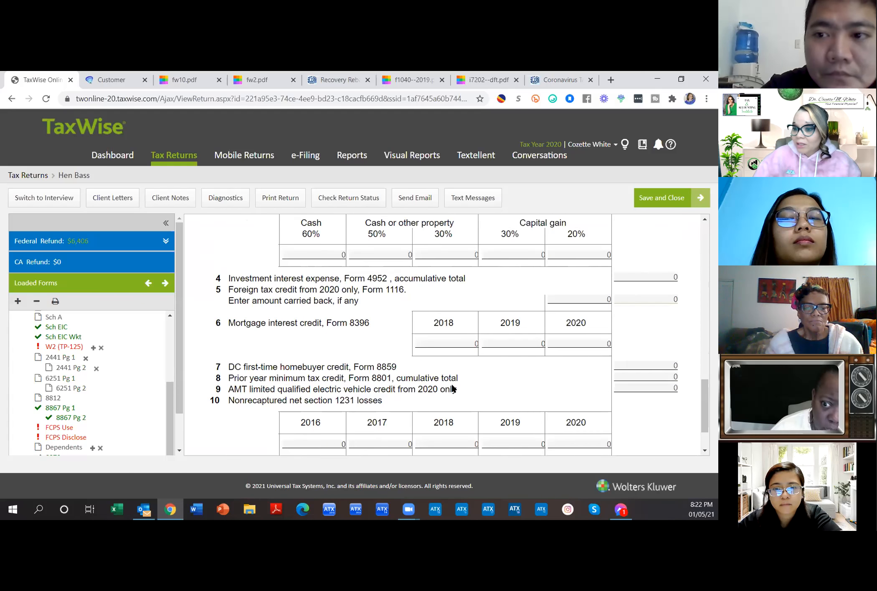
{"action": "left_click", "coordinate": [166, 242]}
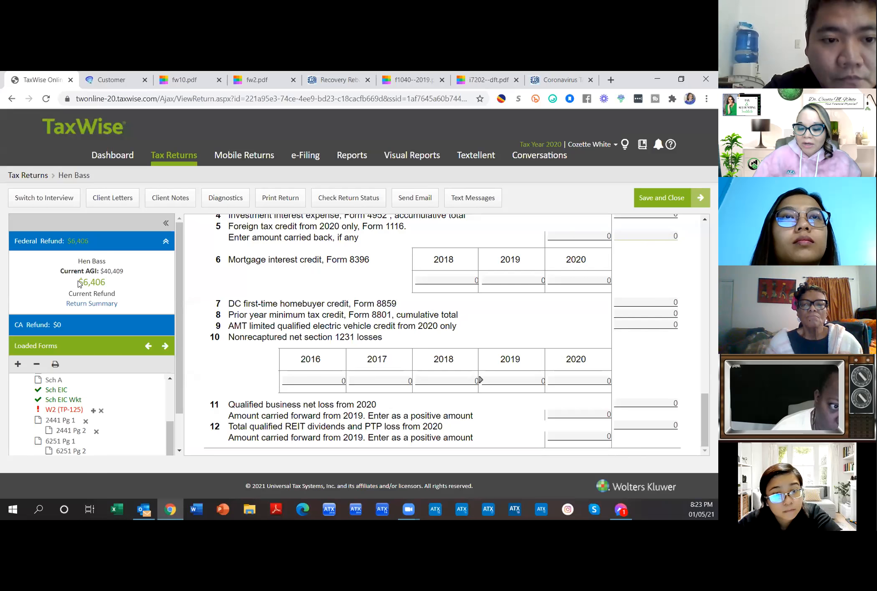
{"action": "left_click", "coordinate": [91, 303]}
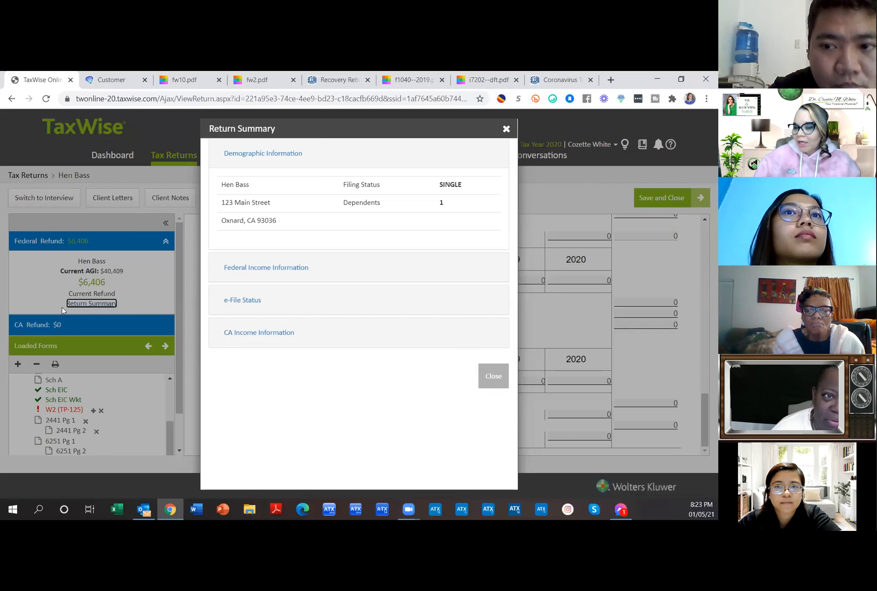
Step: Review Federal Income, e-File Status and CA Income in the Return Summary, then show W2 (TP-125)
{"action": "left_click", "coordinate": [288, 270]}
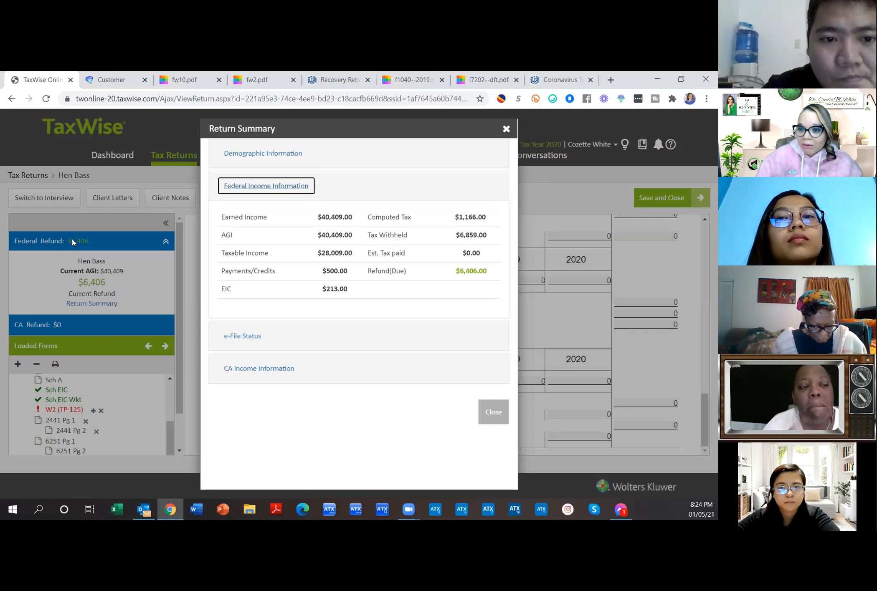
{"action": "left_click", "coordinate": [268, 332]}
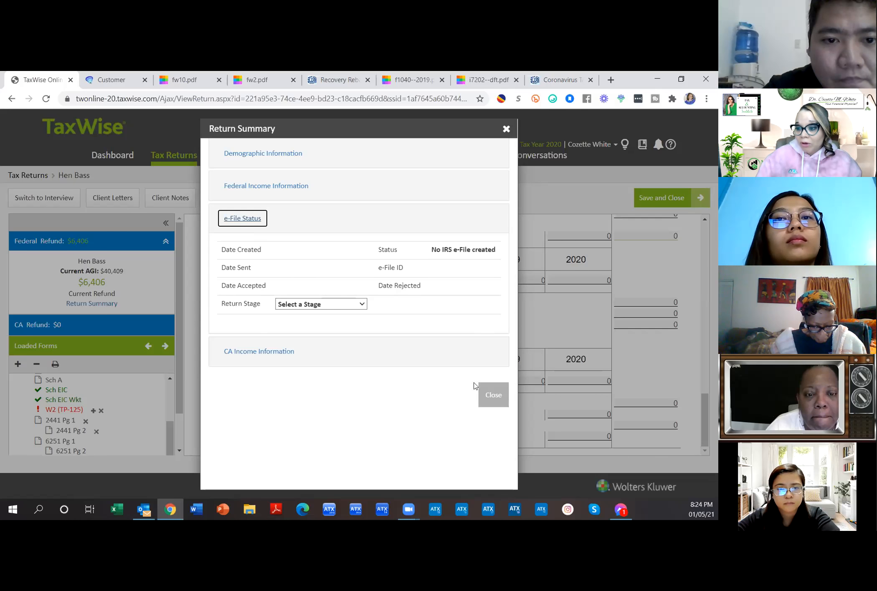
{"action": "left_click", "coordinate": [280, 351]}
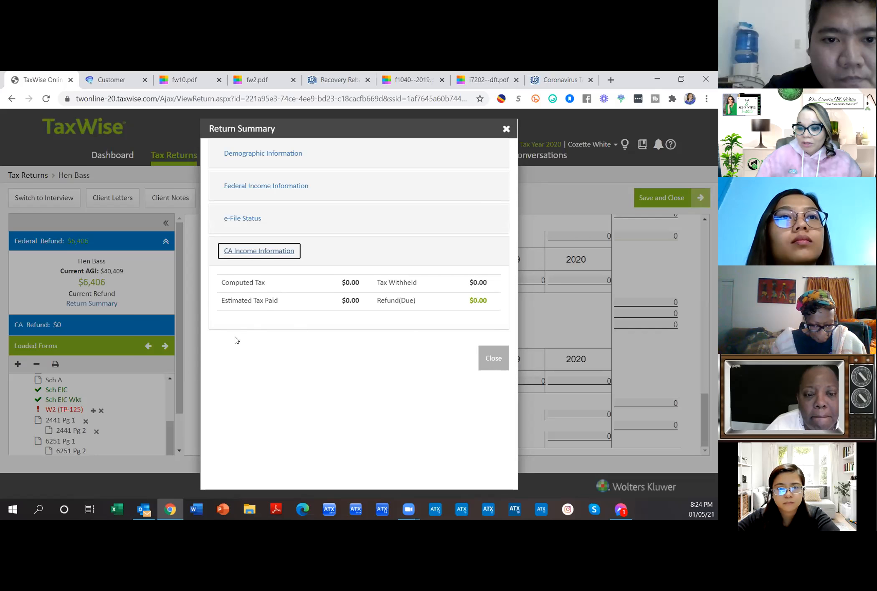
{"action": "left_click", "coordinate": [493, 358]}
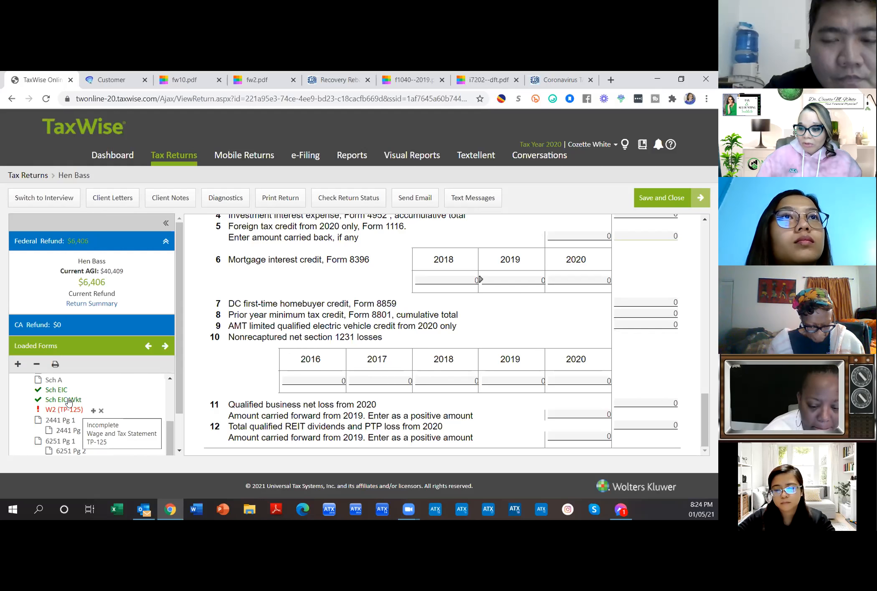
{"action": "left_click", "coordinate": [62, 410]}
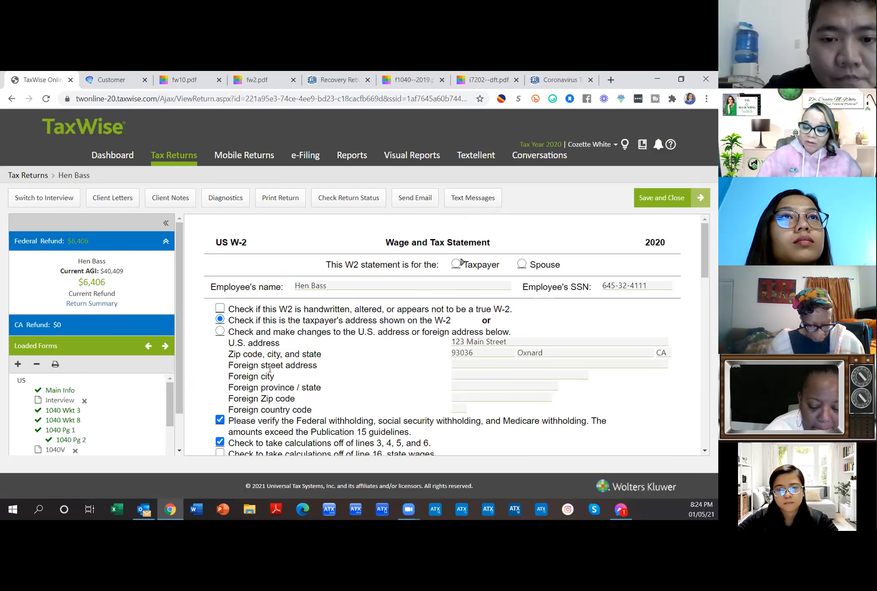
Step: Bring up the Price form, the 2020 List of Fees for Tax Return Processing
{"action": "scroll", "coordinate": [114, 423], "scroll_direction": "down", "scroll_amount": 10}
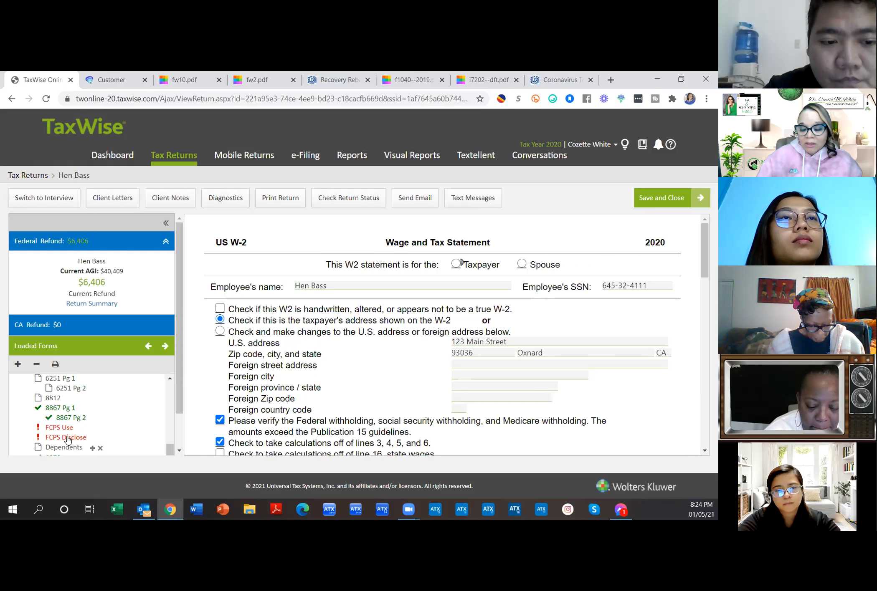
{"action": "scroll", "coordinate": [123, 439], "scroll_direction": "down", "scroll_amount": 1}
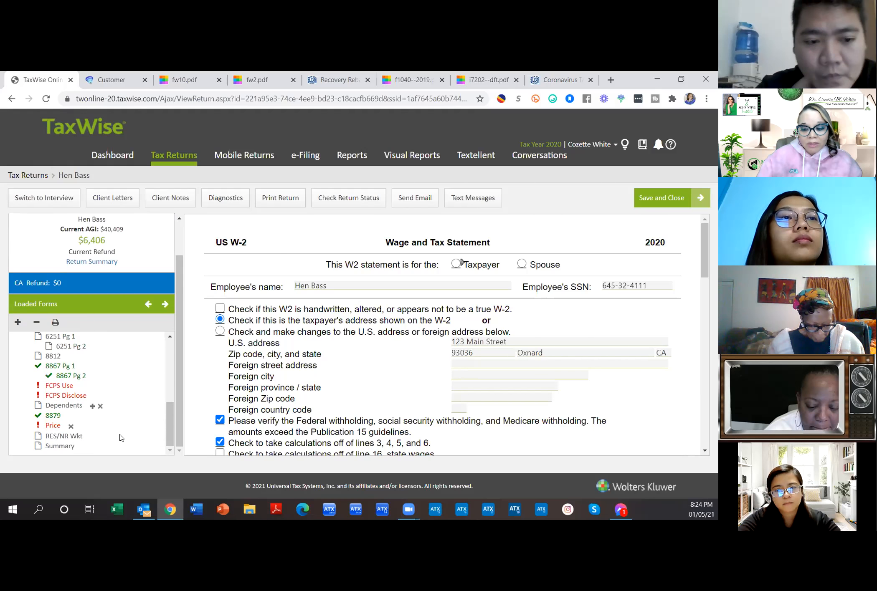
{"action": "left_click", "coordinate": [53, 426]}
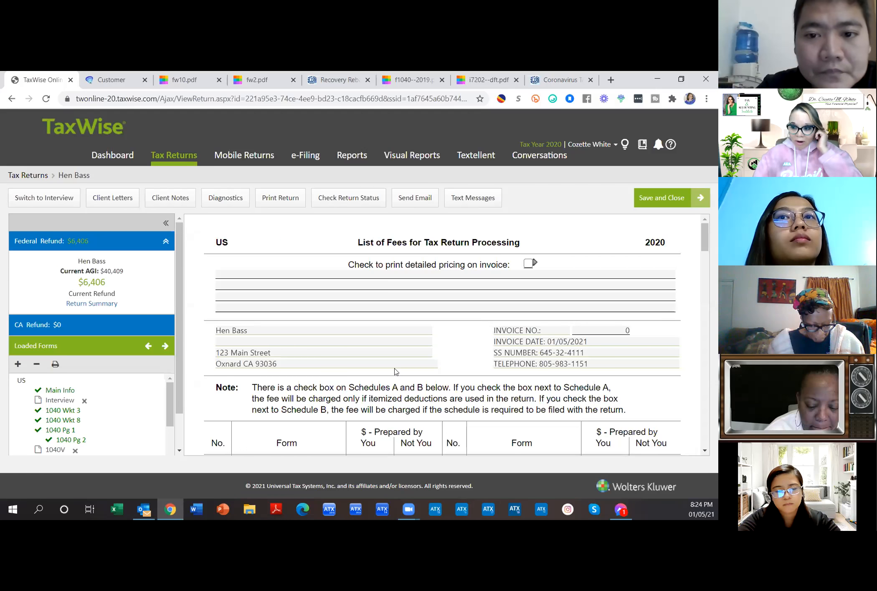
{"action": "scroll", "coordinate": [396, 371], "scroll_direction": "down", "scroll_amount": 5}
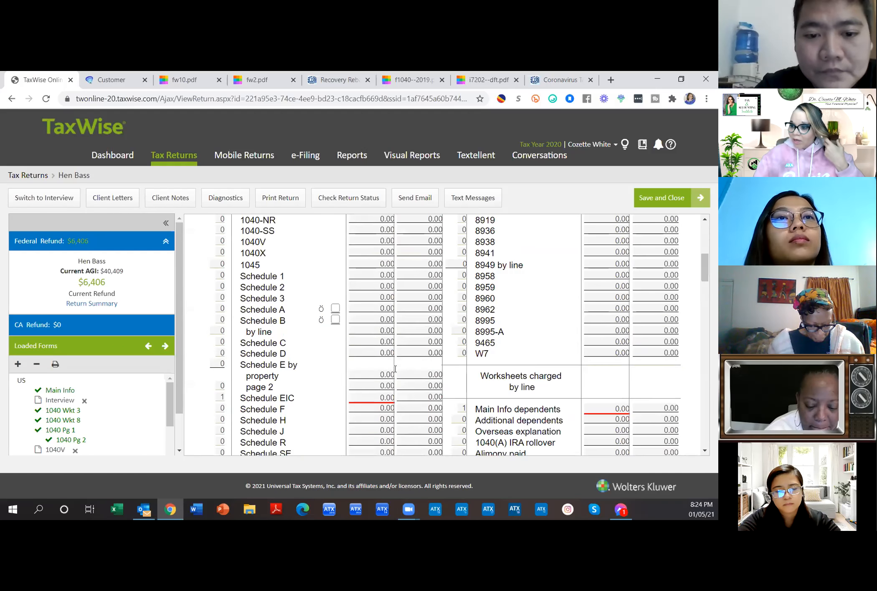
{"action": "scroll", "coordinate": [396, 373], "scroll_direction": "down", "scroll_amount": 5}
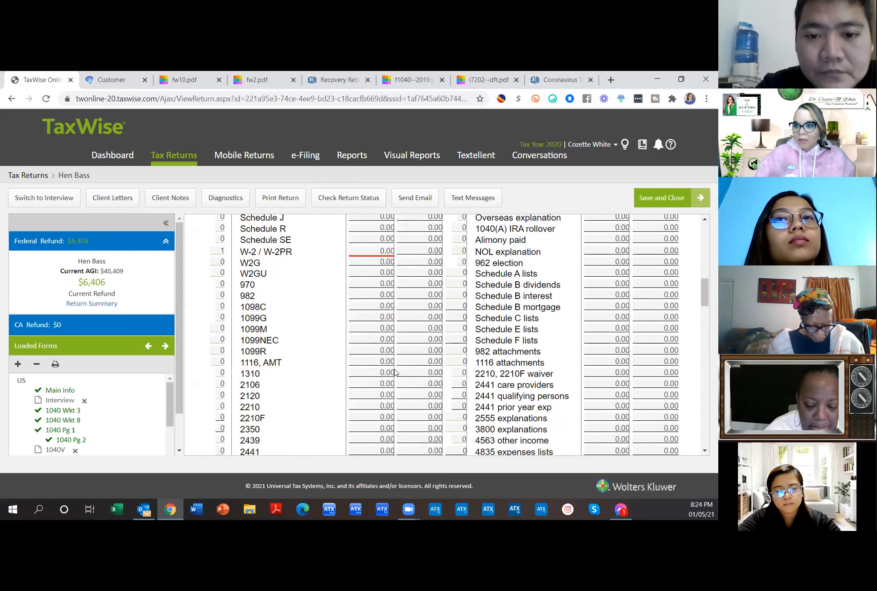
{"action": "scroll", "coordinate": [396, 372], "scroll_direction": "up", "scroll_amount": 3}
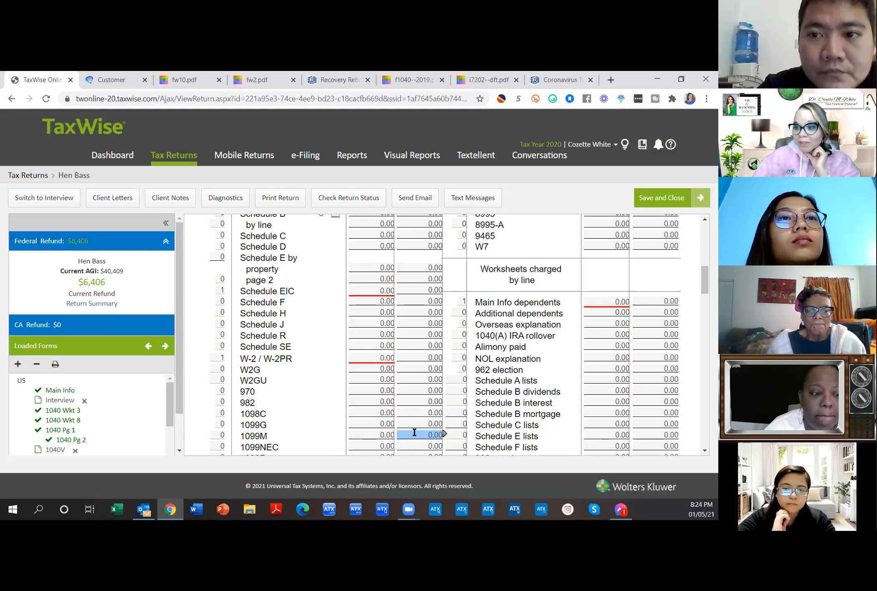
{"action": "scroll", "coordinate": [414, 433], "scroll_direction": "up", "scroll_amount": 3}
{"action": "left_click", "coordinate": [375, 339]}
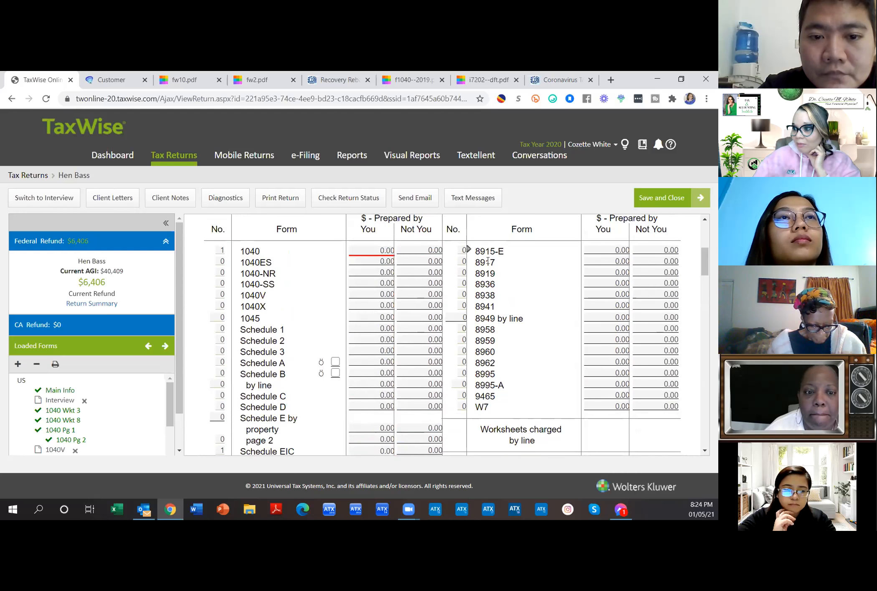
{"action": "left_click", "coordinate": [375, 317]}
{"action": "scroll", "coordinate": [375, 312], "scroll_direction": "down", "scroll_amount": 3}
{"action": "scroll", "coordinate": [375, 312], "scroll_direction": "down", "scroll_amount": 15}
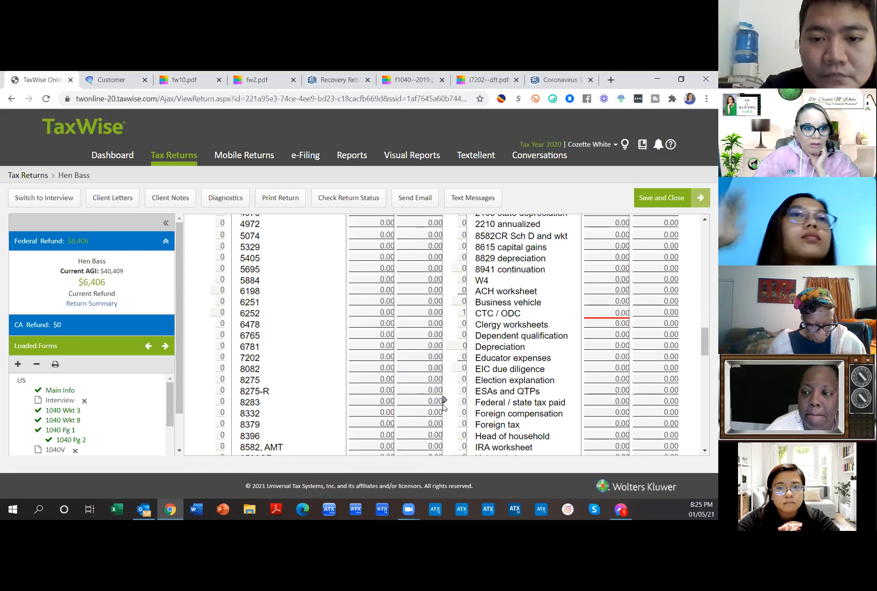
{"action": "left_click", "coordinate": [462, 435]}
{"action": "scroll", "coordinate": [457, 404], "scroll_direction": "down", "scroll_amount": 6}
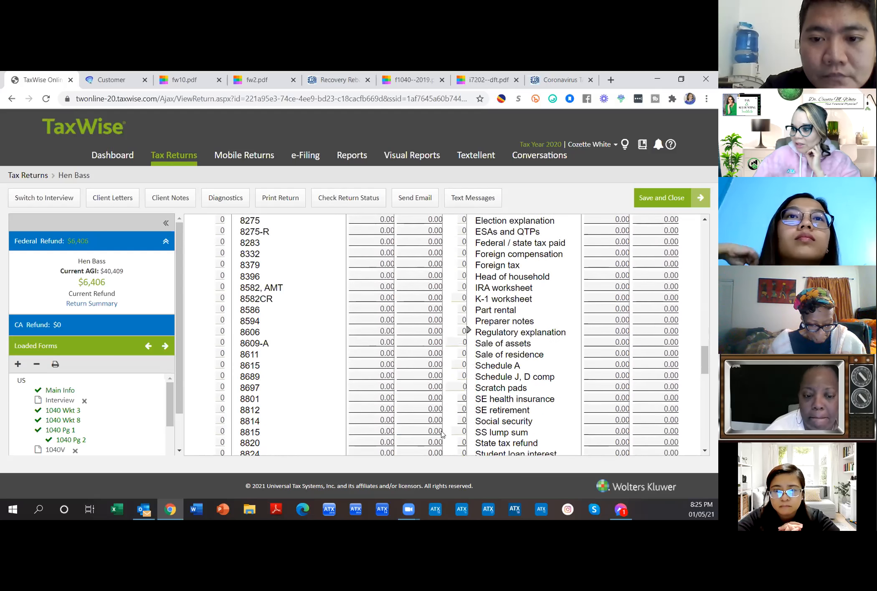
{"action": "left_click", "coordinate": [610, 377]}
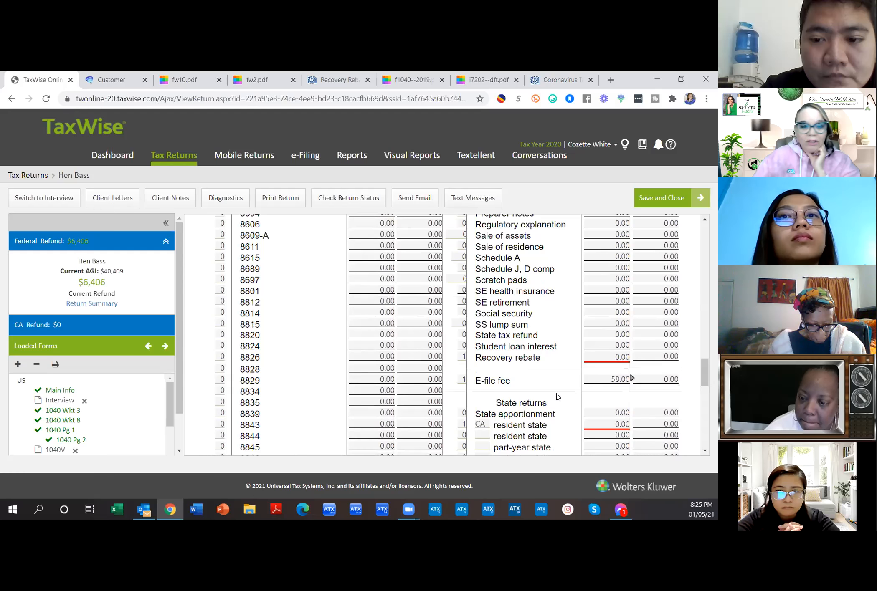
{"action": "left_click", "coordinate": [462, 356]}
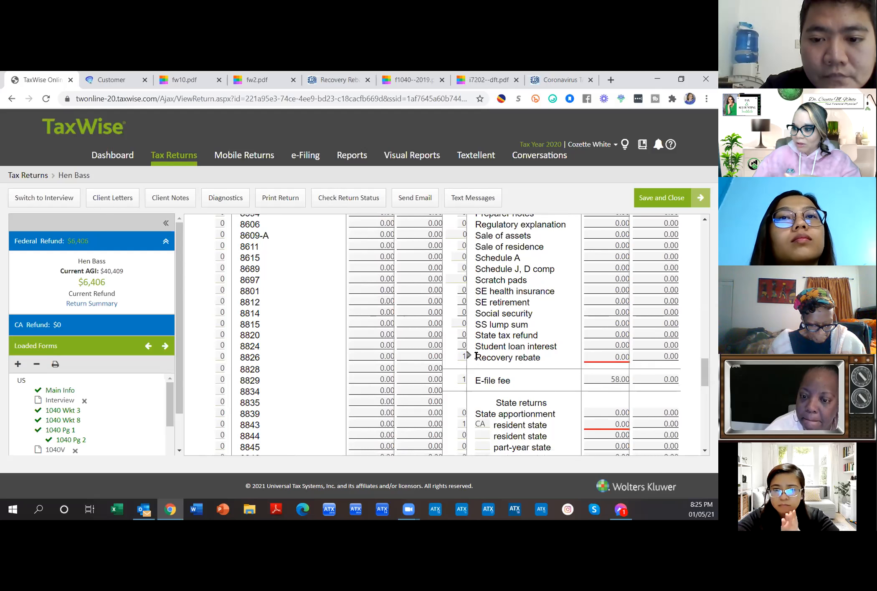
{"action": "left_click_drag", "start_coordinate": [486, 358], "coordinate": [542, 365]}
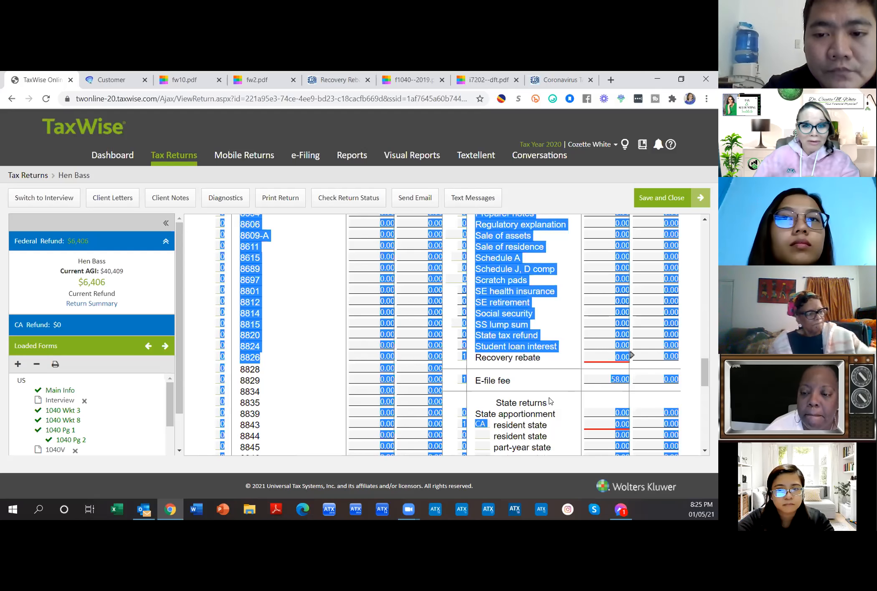
{"action": "scroll", "coordinate": [551, 402], "scroll_direction": "down", "scroll_amount": 2}
{"action": "left_click", "coordinate": [609, 381]}
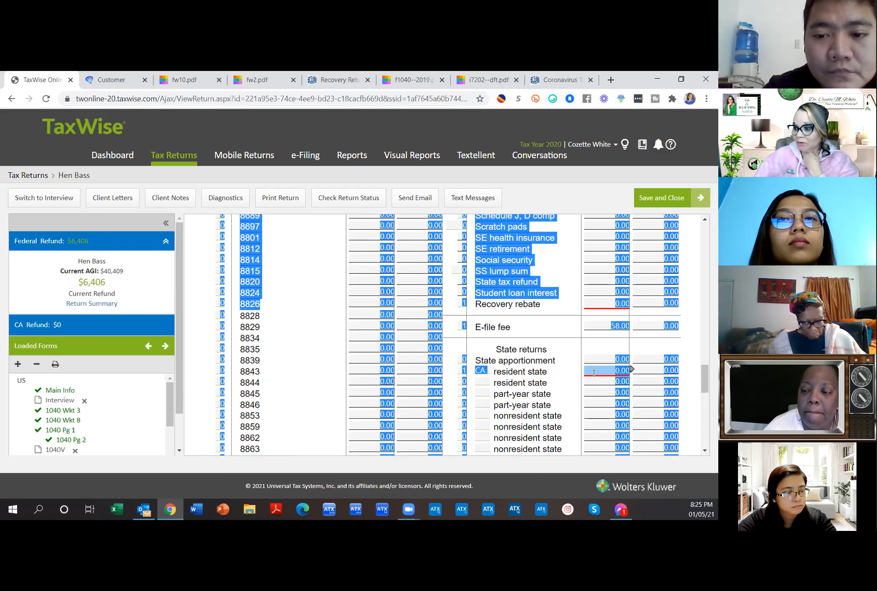
{"action": "scroll", "coordinate": [593, 371], "scroll_direction": "down", "scroll_amount": 3}
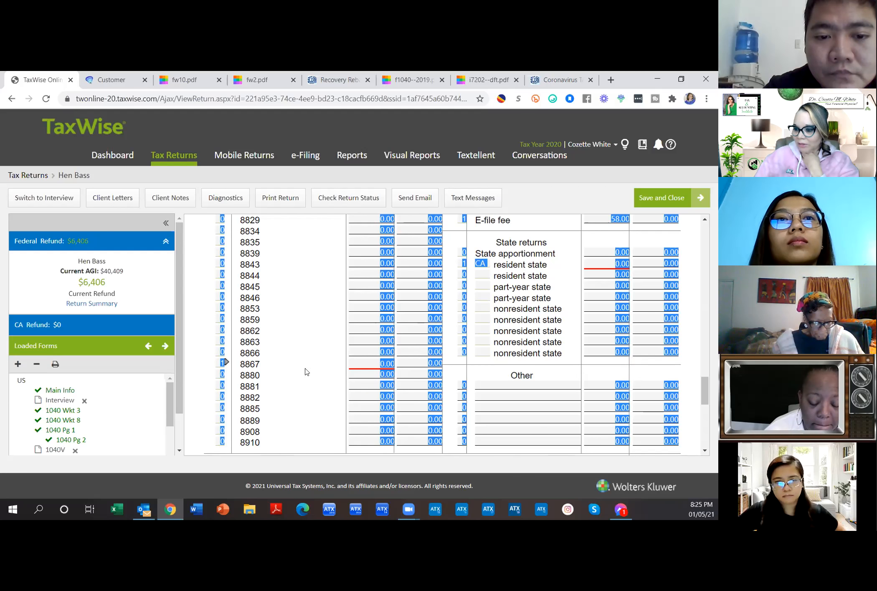
{"action": "left_click", "coordinate": [85, 283]}
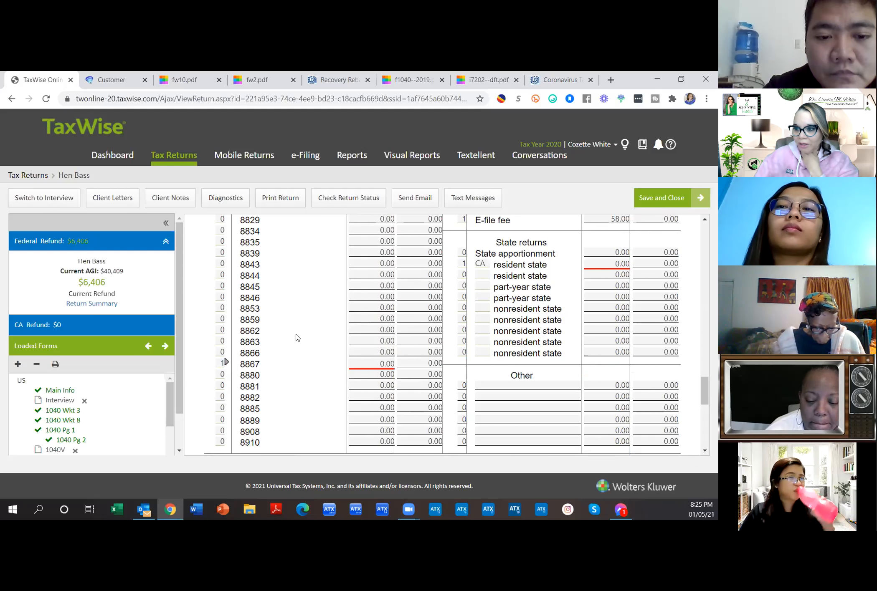
{"action": "scroll", "coordinate": [295, 337], "scroll_direction": "up", "scroll_amount": 8}
{"action": "scroll", "coordinate": [295, 337], "scroll_direction": "up", "scroll_amount": 7}
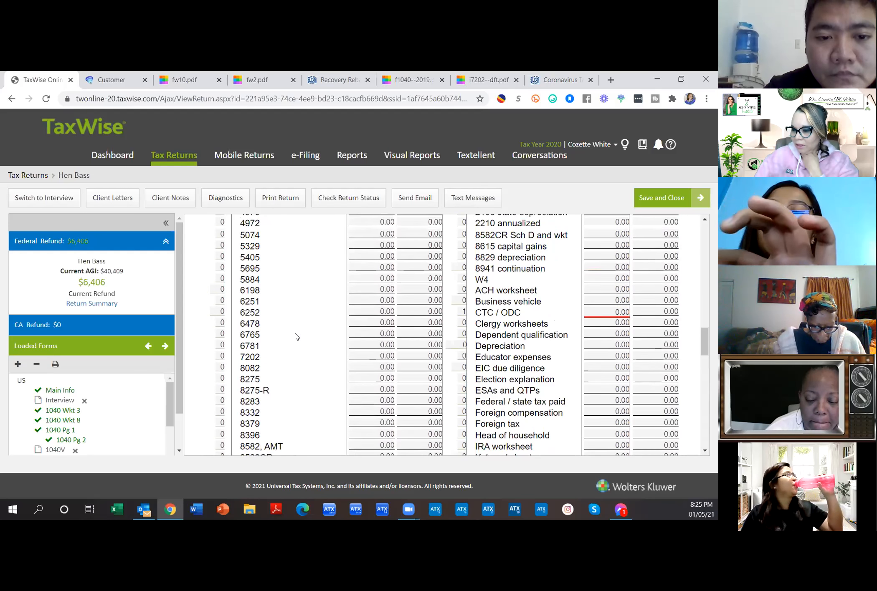
{"action": "scroll", "coordinate": [296, 336], "scroll_direction": "up", "scroll_amount": 8}
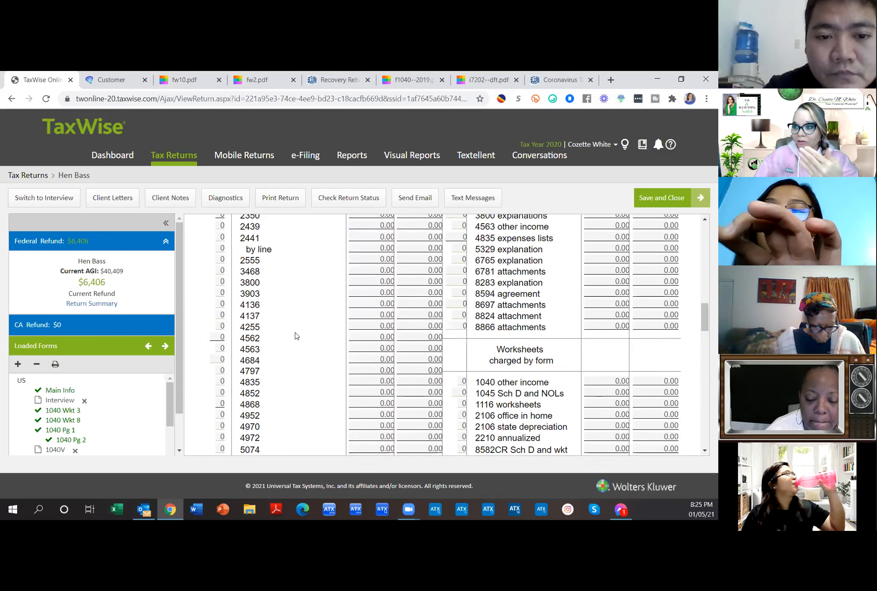
{"action": "scroll", "coordinate": [295, 335], "scroll_direction": "up", "scroll_amount": 3}
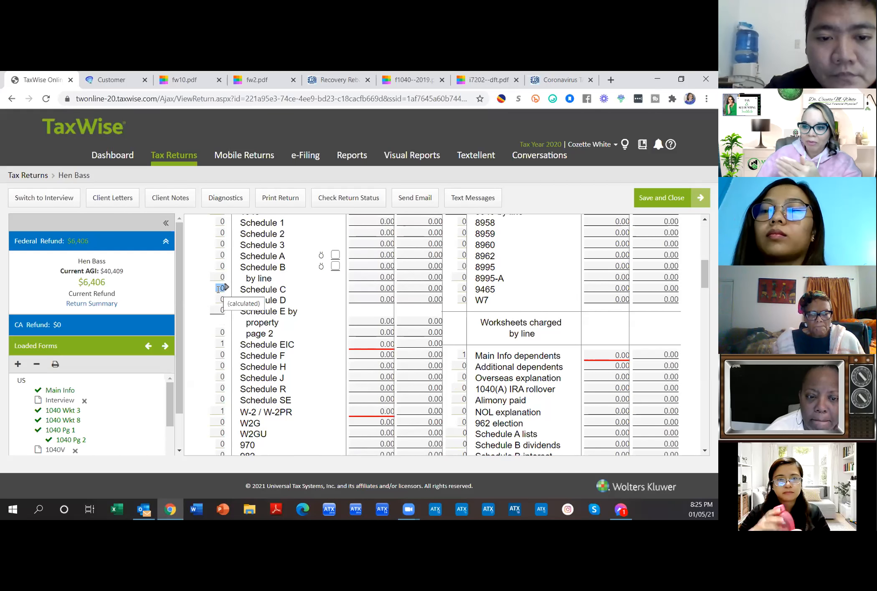
{"action": "left_click", "coordinate": [362, 284]}
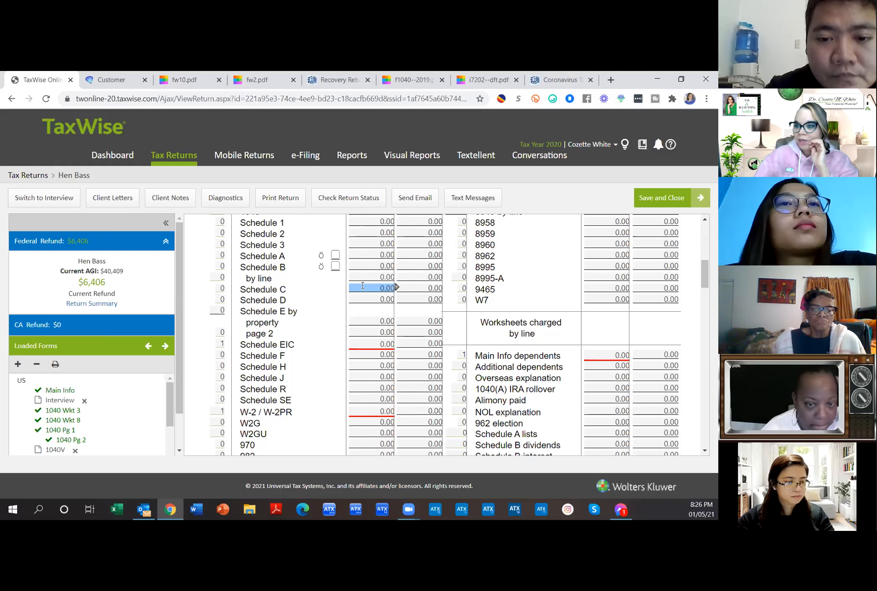
{"action": "scroll", "coordinate": [362, 285], "scroll_direction": "up", "scroll_amount": 3}
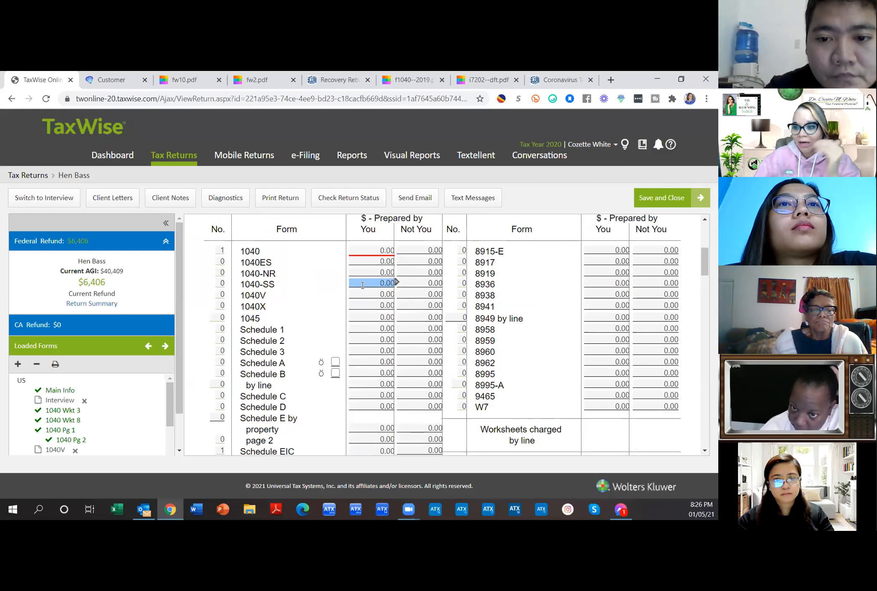
{"action": "scroll", "coordinate": [363, 286], "scroll_direction": "down", "scroll_amount": 4}
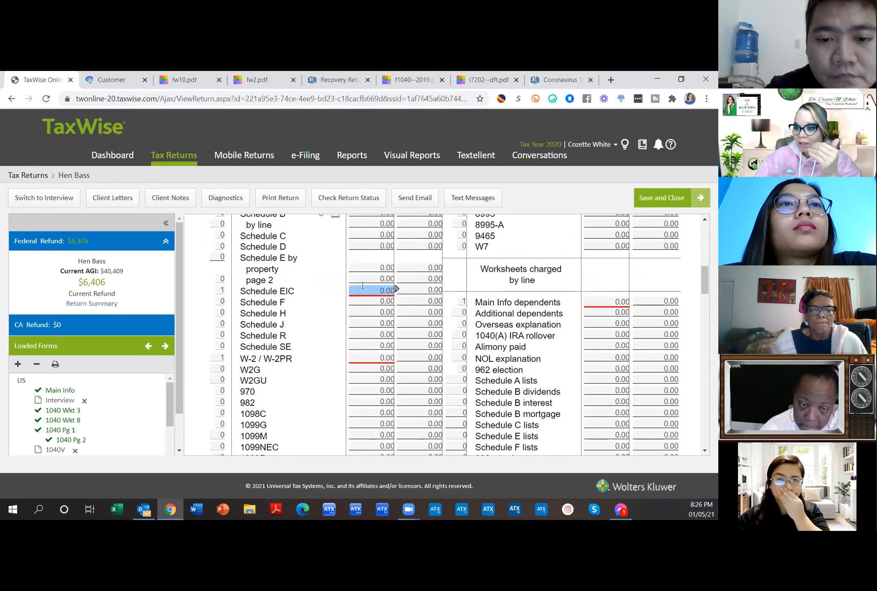
{"action": "scroll", "coordinate": [362, 285], "scroll_direction": "down", "scroll_amount": 2}
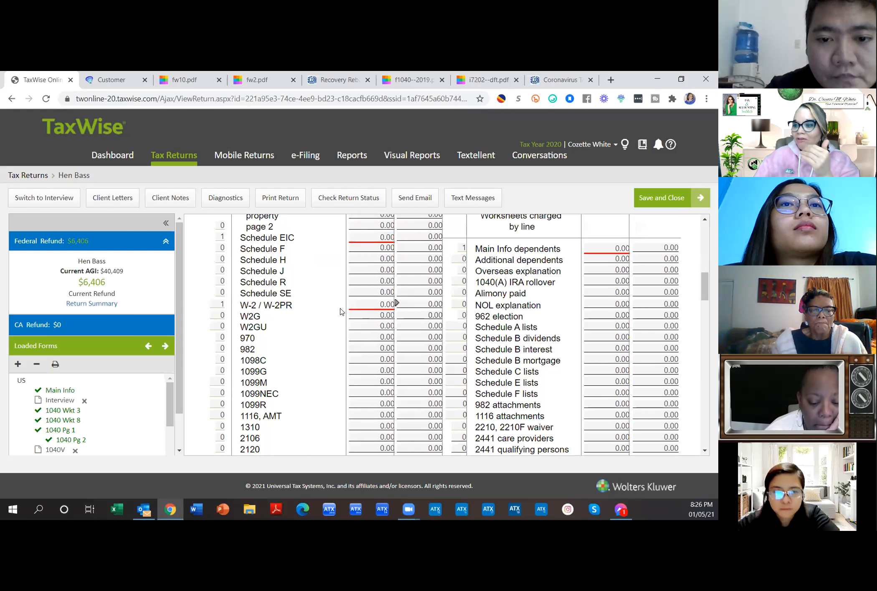
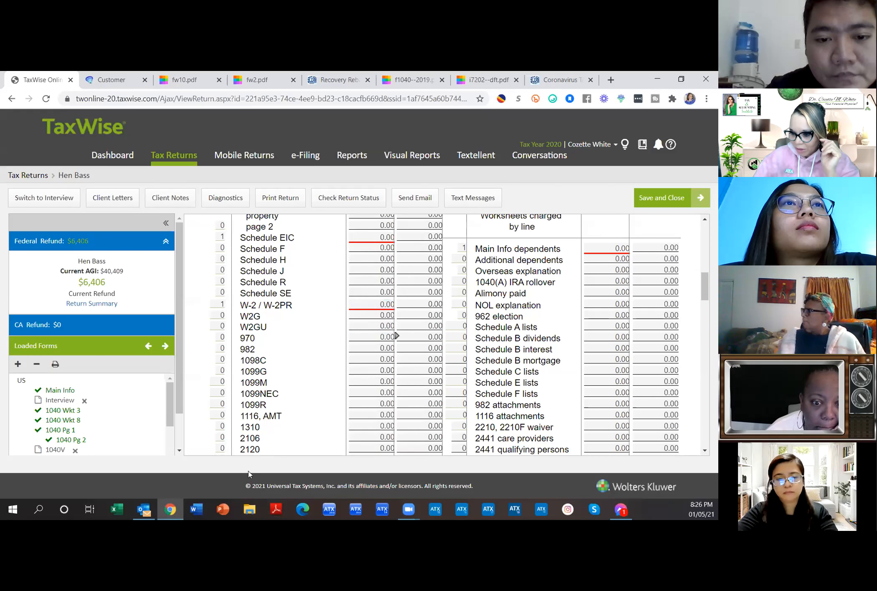
Step: Search the Outlook mailbox for 'william' and open the Fiverr Tax Audit Support email in its own window
{"action": "left_click", "coordinate": [144, 509]}
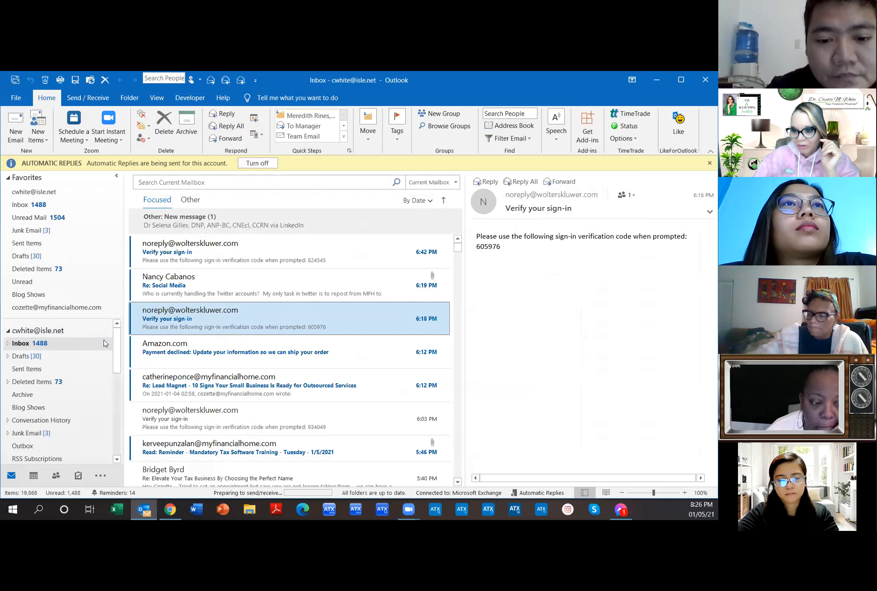
{"action": "left_click", "coordinate": [151, 183]}
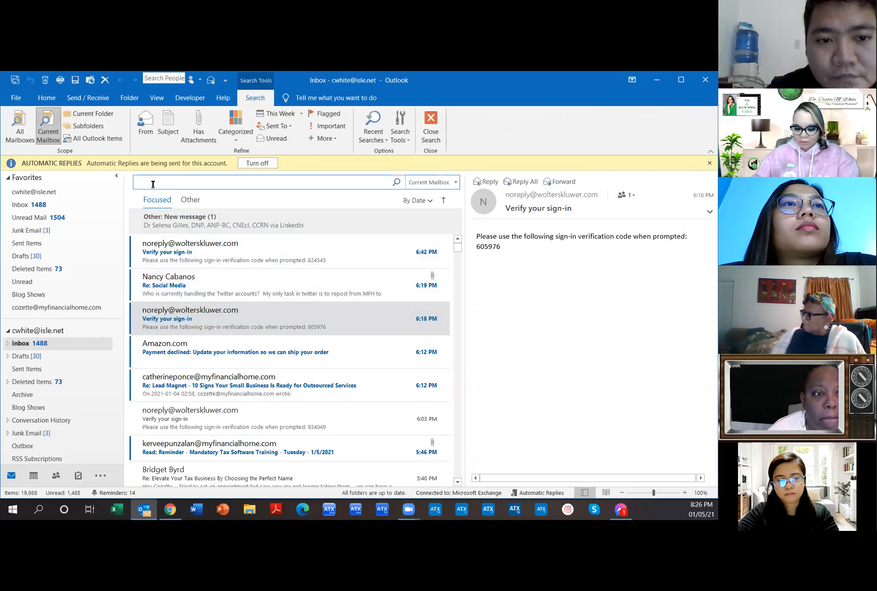
{"action": "type", "text": "william"}
{"action": "key", "text": "Return"}
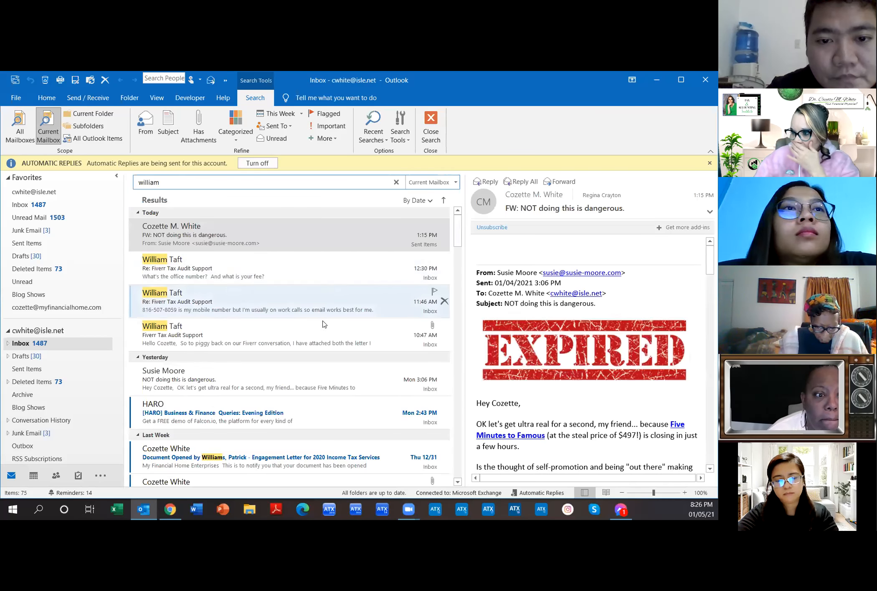
{"action": "left_click", "coordinate": [231, 345]}
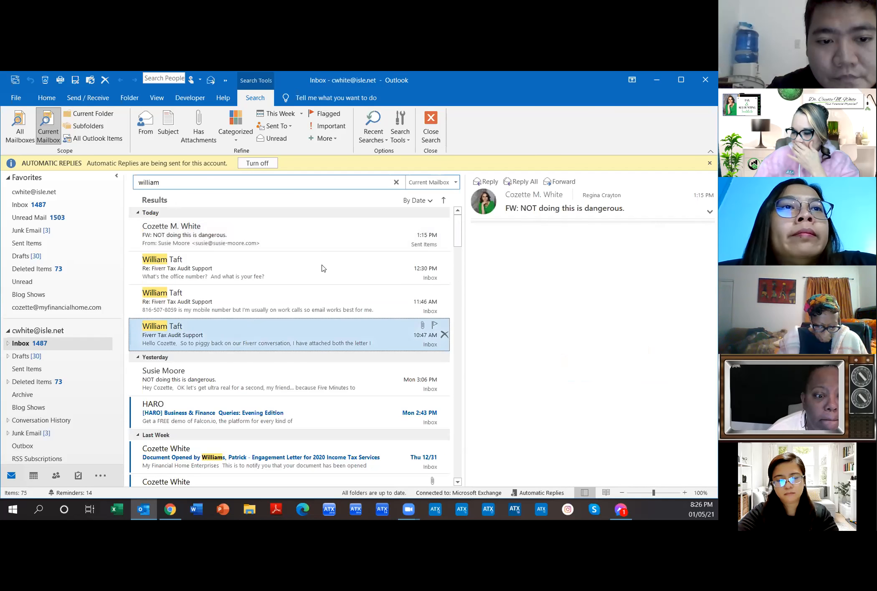
{"action": "double_click", "coordinate": [266, 343]}
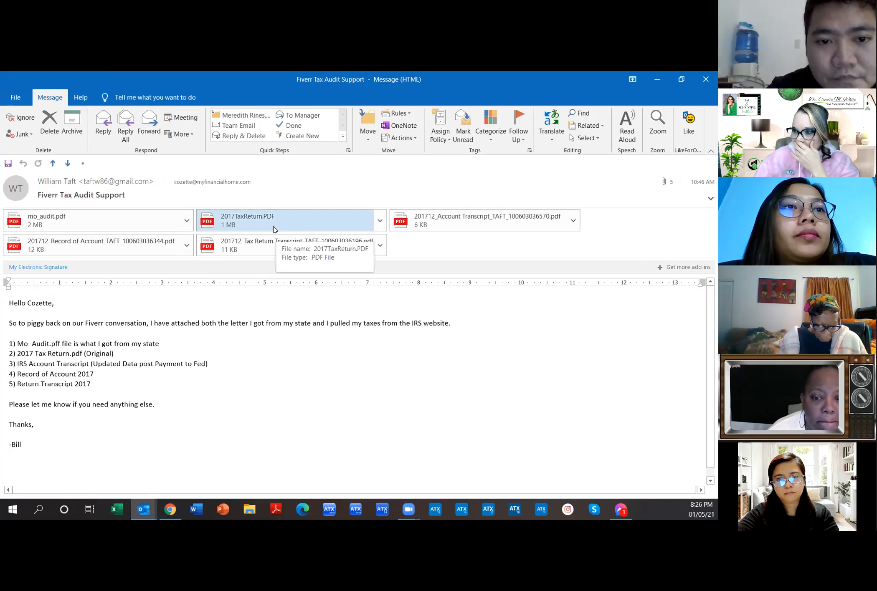
Step: Open the 2017TaxReturn.PDF attachment and scroll through its pages
{"action": "left_click", "coordinate": [291, 223]}
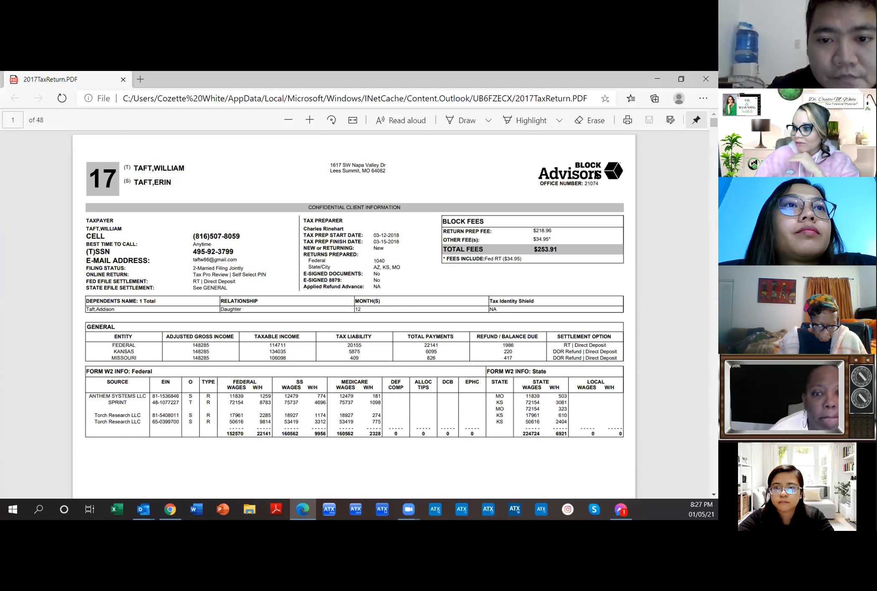
{"action": "scroll", "coordinate": [584, 188], "scroll_direction": "down", "scroll_amount": 1}
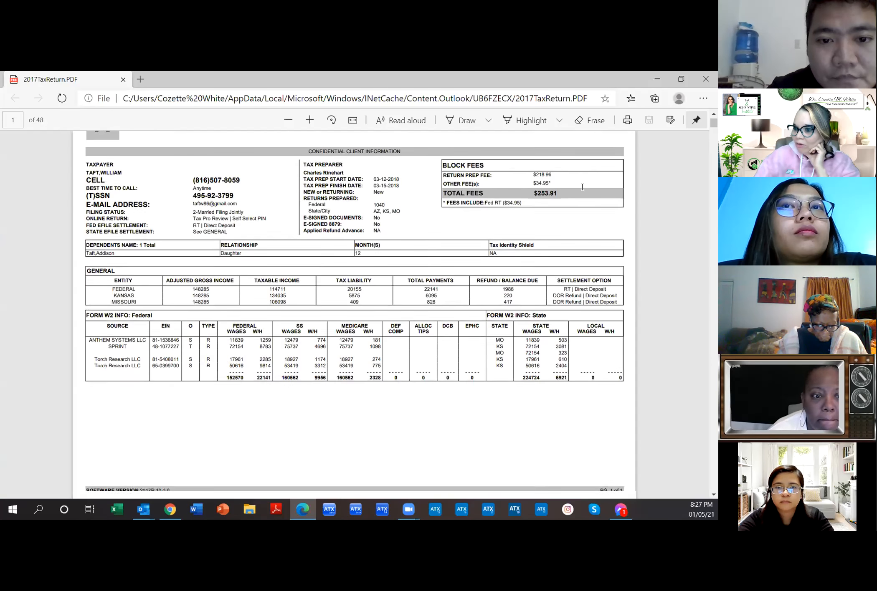
{"action": "scroll", "coordinate": [582, 187], "scroll_direction": "down", "scroll_amount": 15}
{"action": "scroll", "coordinate": [583, 190], "scroll_direction": "down", "scroll_amount": 15}
{"action": "scroll", "coordinate": [583, 191], "scroll_direction": "down", "scroll_amount": 1}
{"action": "scroll", "coordinate": [583, 191], "scroll_direction": "down", "scroll_amount": 1}
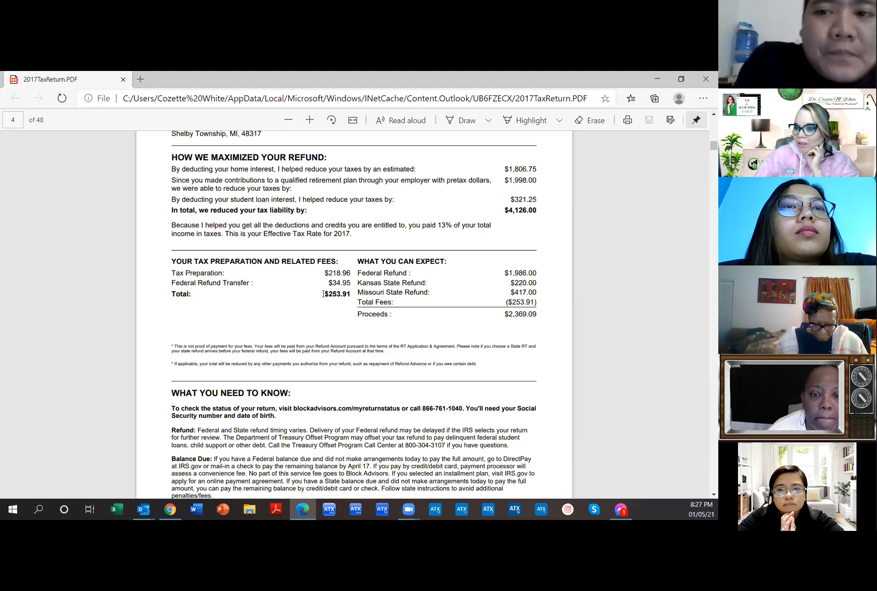
Step: Highlight the $253.91 total preparer fee in the tax return PDF
{"action": "left_click_drag", "start_coordinate": [323, 294], "coordinate": [347, 294]}
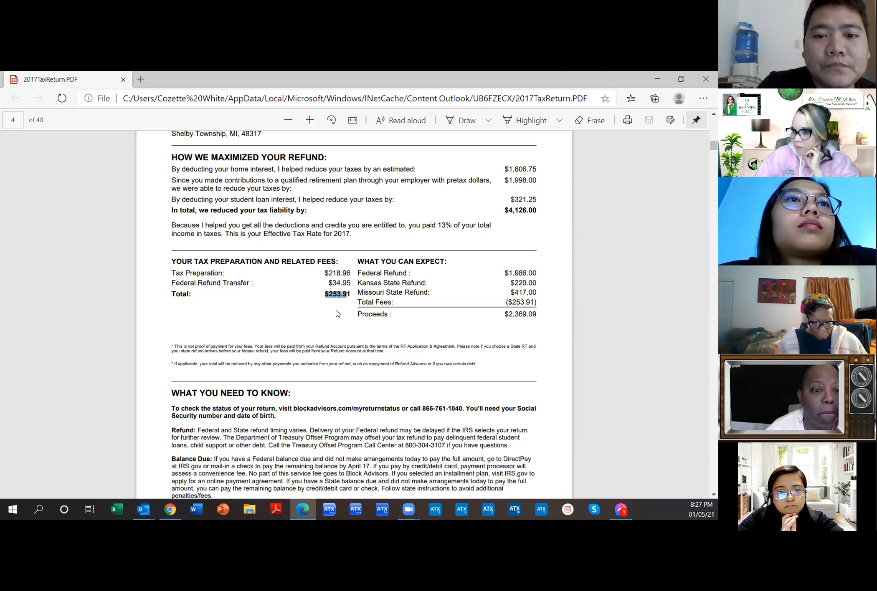
{"action": "scroll", "coordinate": [339, 310], "scroll_direction": "down", "scroll_amount": 3}
{"action": "scroll", "coordinate": [339, 309], "scroll_direction": "up", "scroll_amount": 3}
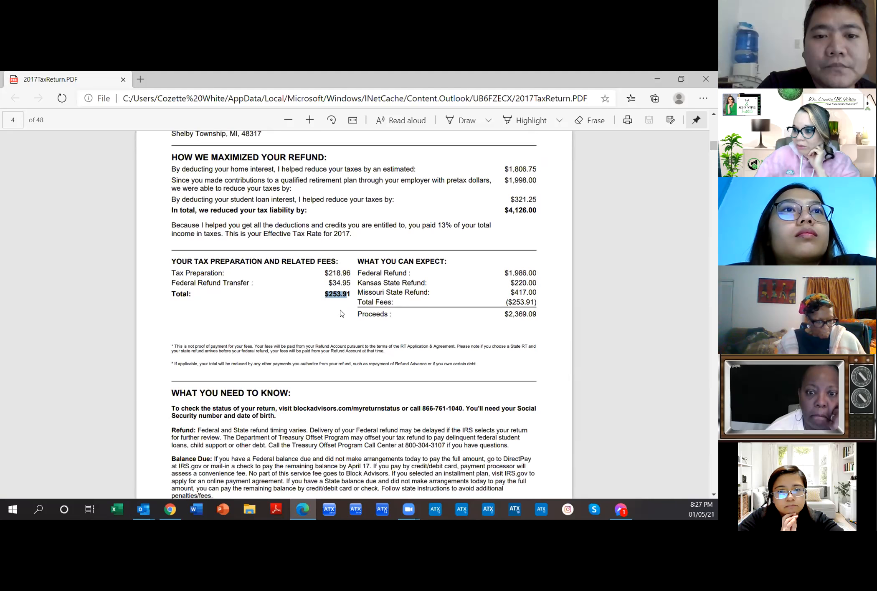
{"action": "left_click", "coordinate": [327, 308]}
{"action": "left_click_drag", "start_coordinate": [325, 294], "coordinate": [349, 292]}
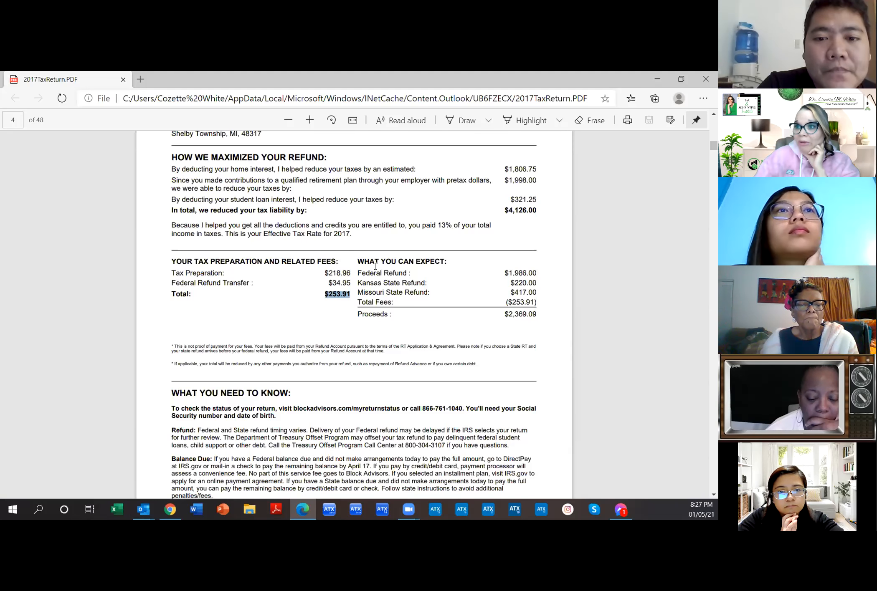
{"action": "scroll", "coordinate": [375, 266], "scroll_direction": "up", "scroll_amount": 2}
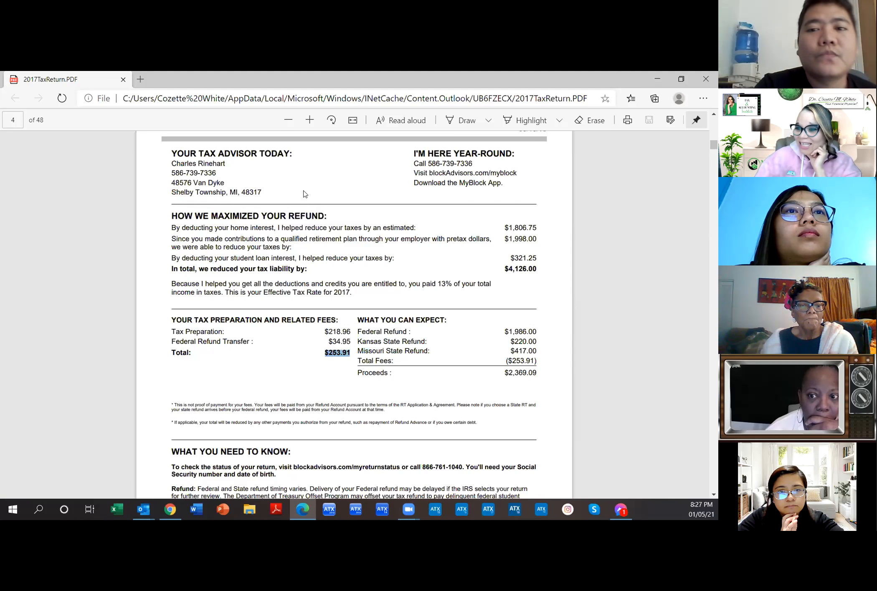
{"action": "left_click_drag", "start_coordinate": [326, 353], "coordinate": [351, 358]}
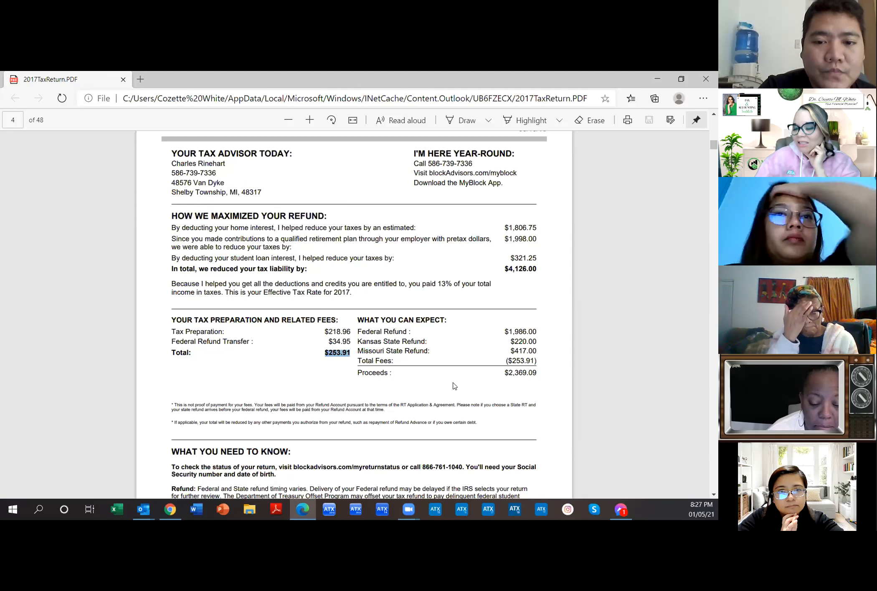
Step: Select the advisor's town and state in the address, then close the PDF and the email
{"action": "double_click", "coordinate": [177, 192]}
{"action": "left_click_drag", "start_coordinate": [206, 194], "coordinate": [234, 195]}
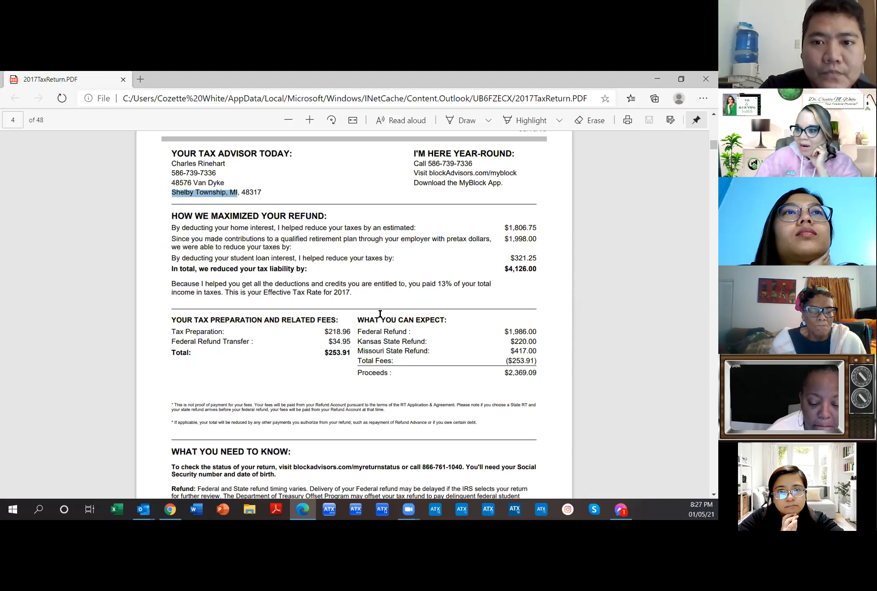
{"action": "scroll", "coordinate": [329, 313], "scroll_direction": "down", "scroll_amount": 8}
{"action": "scroll", "coordinate": [329, 313], "scroll_direction": "down", "scroll_amount": 9}
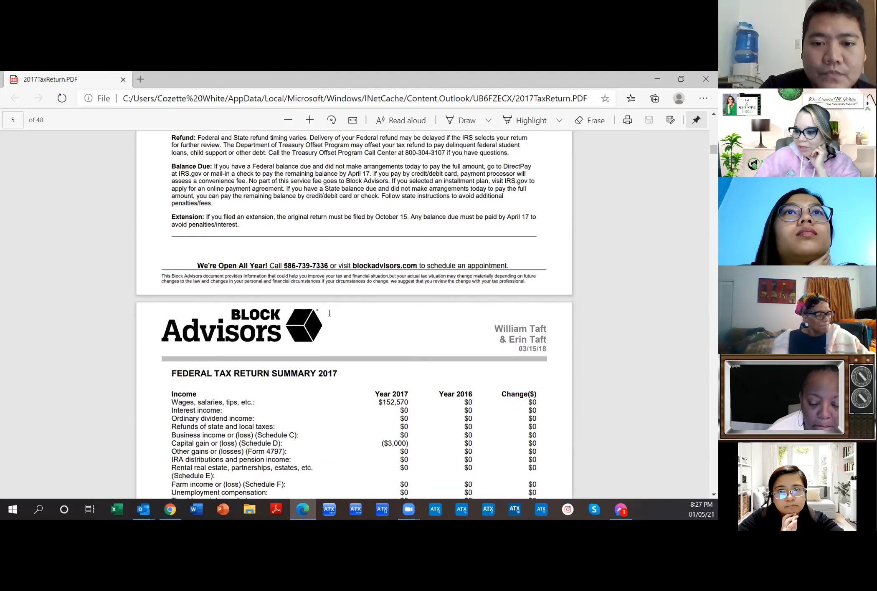
{"action": "scroll", "coordinate": [331, 319], "scroll_direction": "up", "scroll_amount": 20}
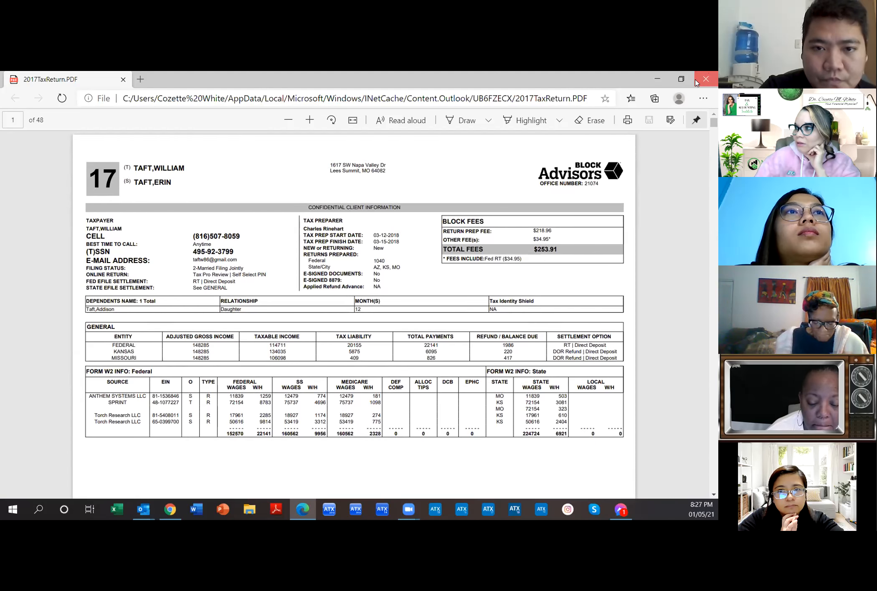
{"action": "left_click", "coordinate": [706, 79]}
{"action": "left_click", "coordinate": [705, 79]}
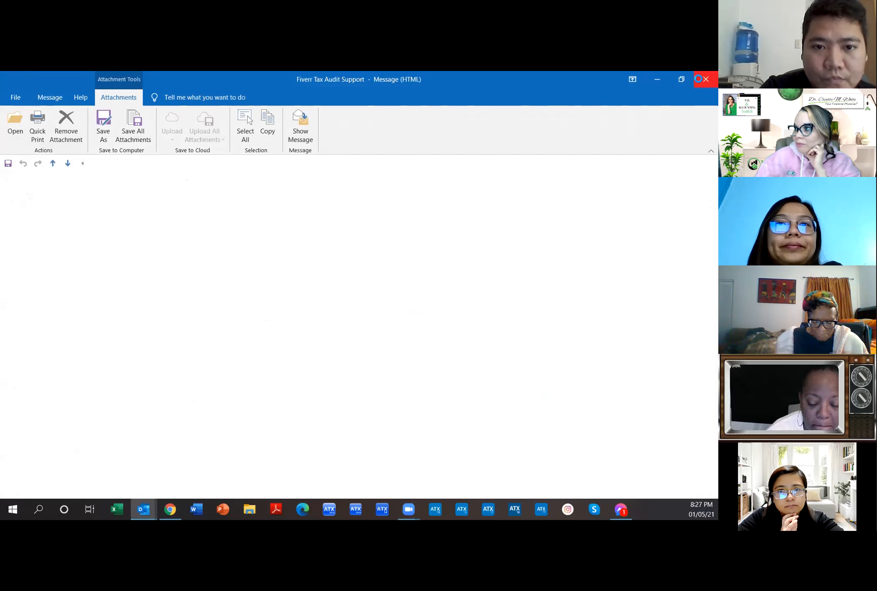
Step: Close Outlook and scroll the return's loaded forms in TaxWise down to 8879 and Price
{"action": "left_click", "coordinate": [705, 79]}
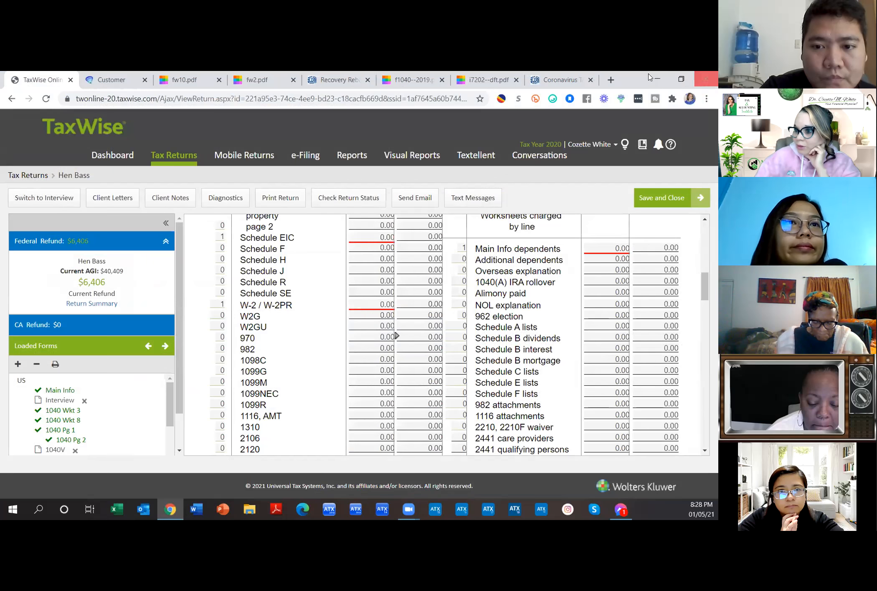
{"action": "left_click", "coordinate": [362, 327]}
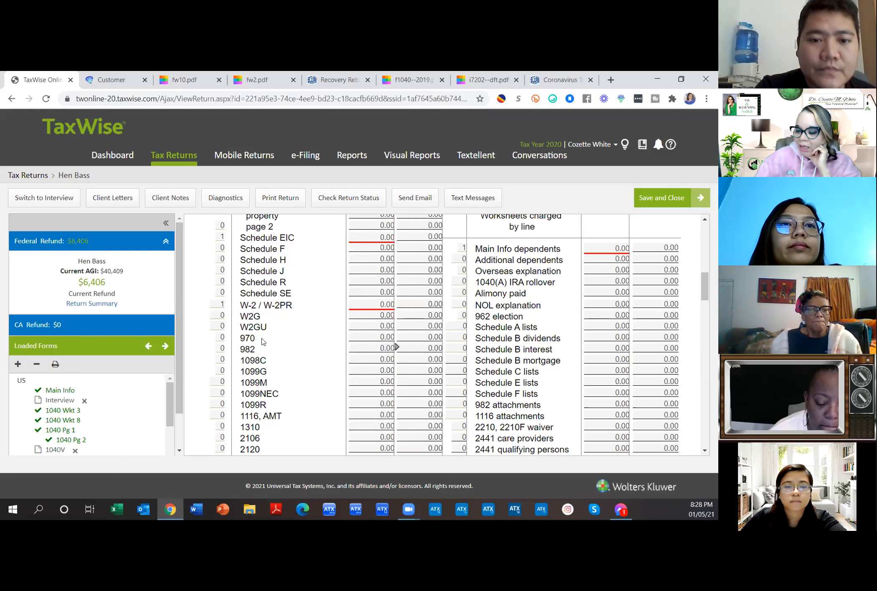
{"action": "scroll", "coordinate": [233, 359], "scroll_direction": "down", "scroll_amount": 3}
{"action": "scroll", "coordinate": [125, 426], "scroll_direction": "down", "scroll_amount": 5}
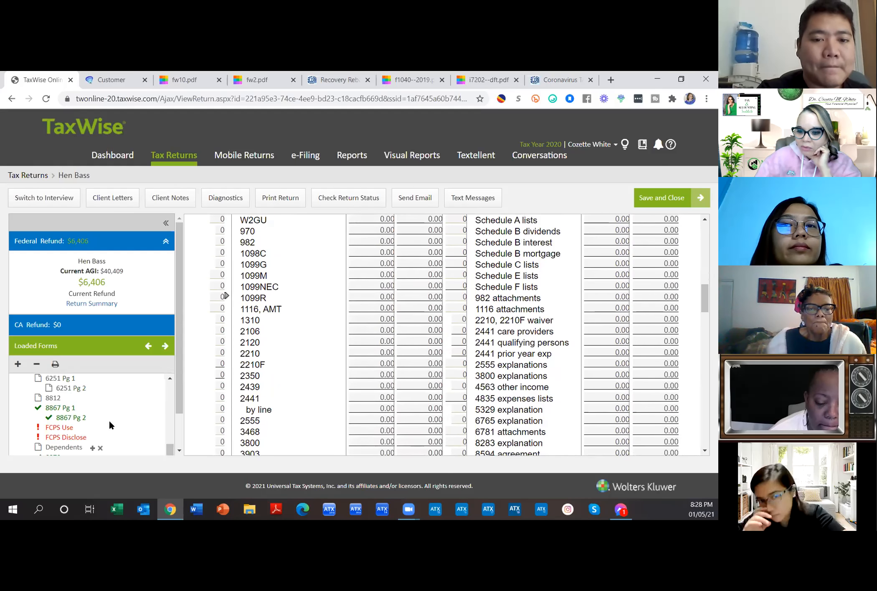
{"action": "scroll", "coordinate": [100, 417], "scroll_direction": "down", "scroll_amount": 2}
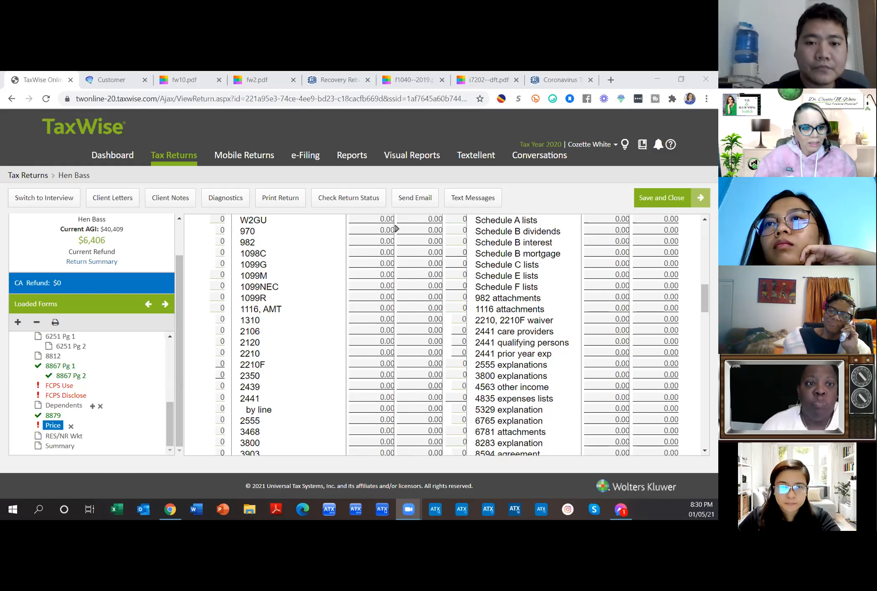
{"action": "left_click", "coordinate": [612, 83]}
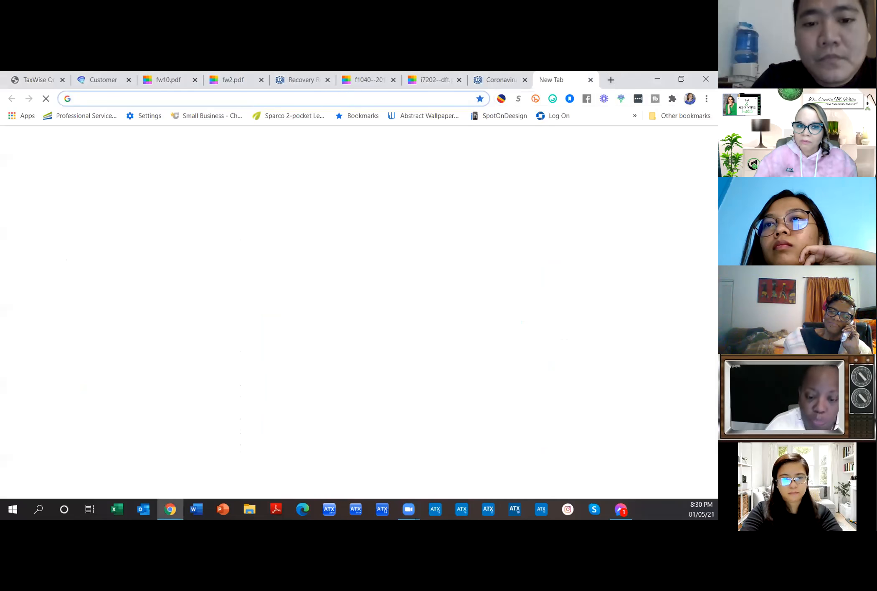
{"action": "left_click", "coordinate": [590, 80]}
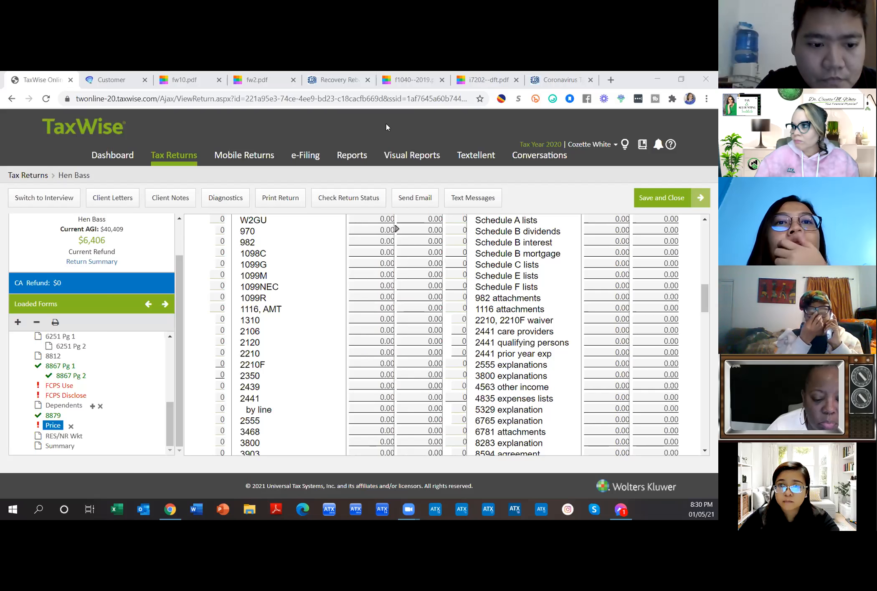
{"action": "left_click", "coordinate": [610, 80]}
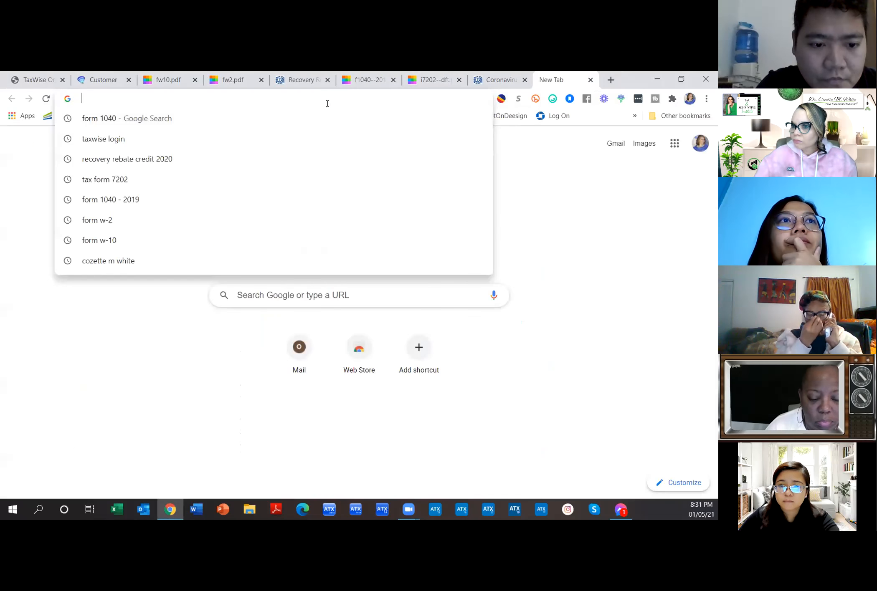
{"action": "type", "text": "eit"}
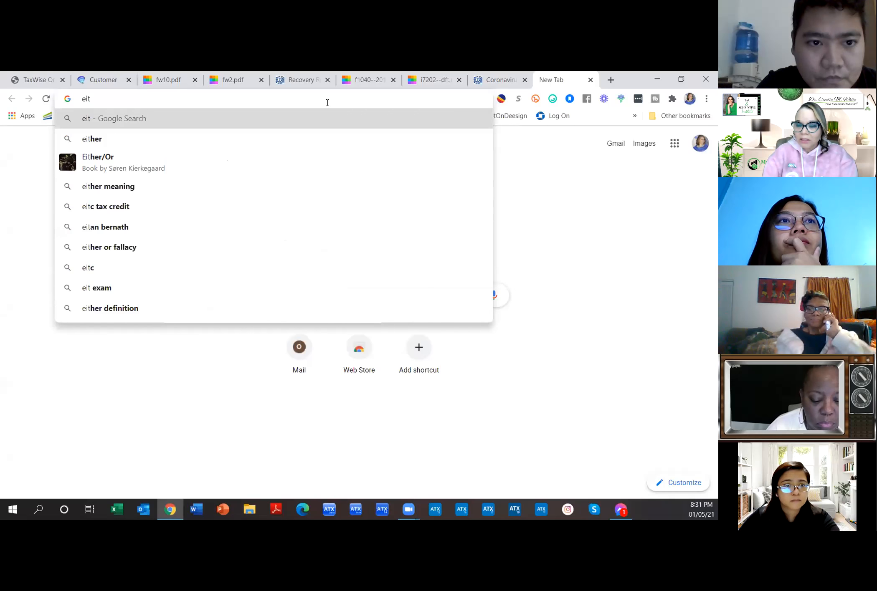
{"action": "type", "text": "c.c"}
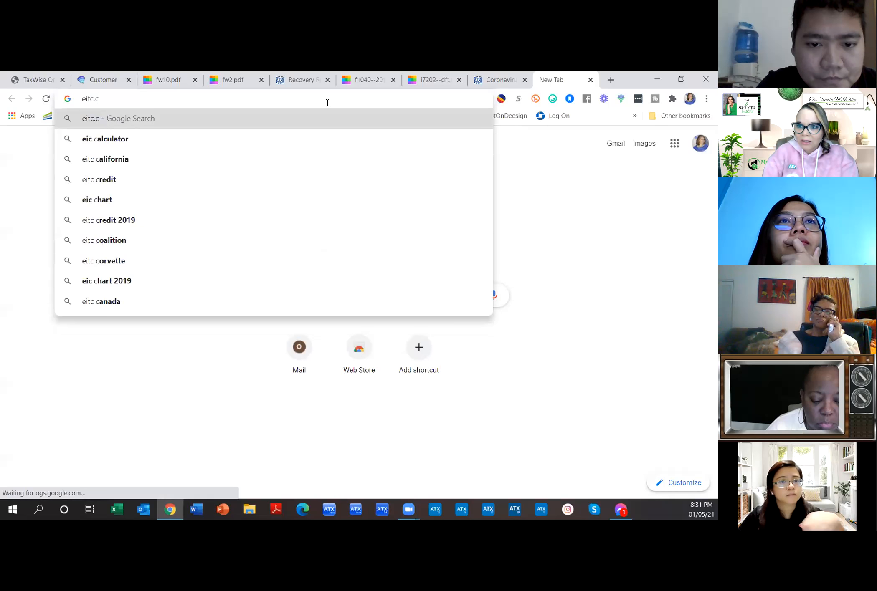
{"action": "key", "text": "BackSpace"}
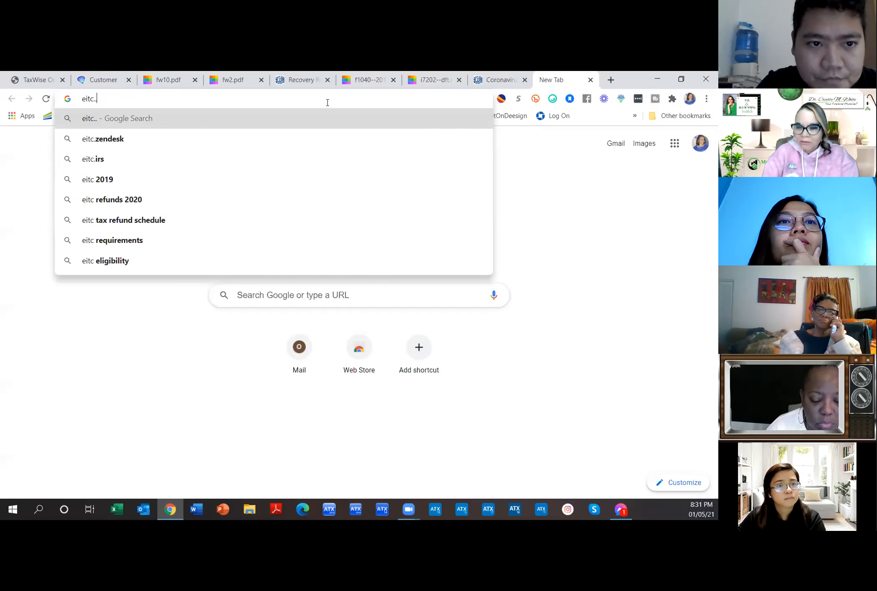
{"action": "type", "text": "irs.go"}
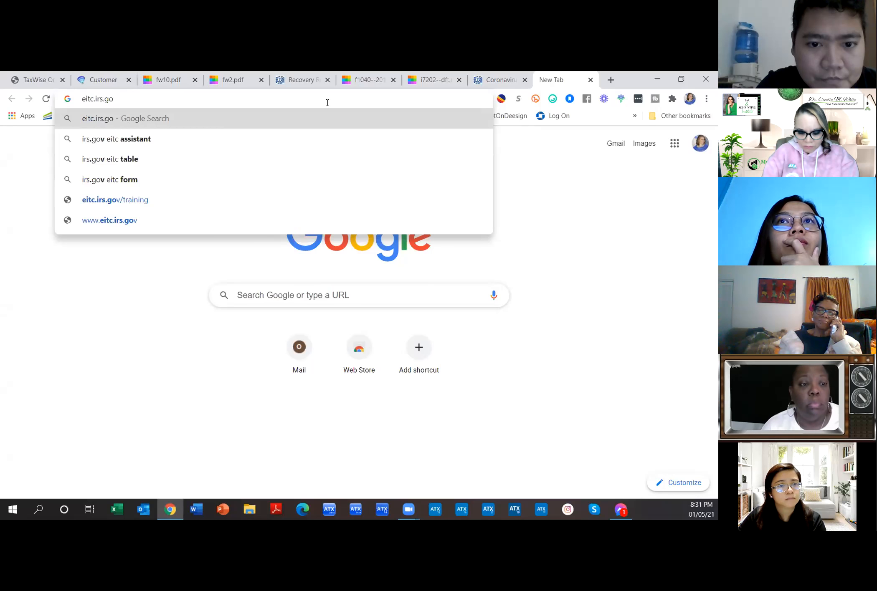
{"action": "type", "text": "v"}
{"action": "key", "text": "Return"}
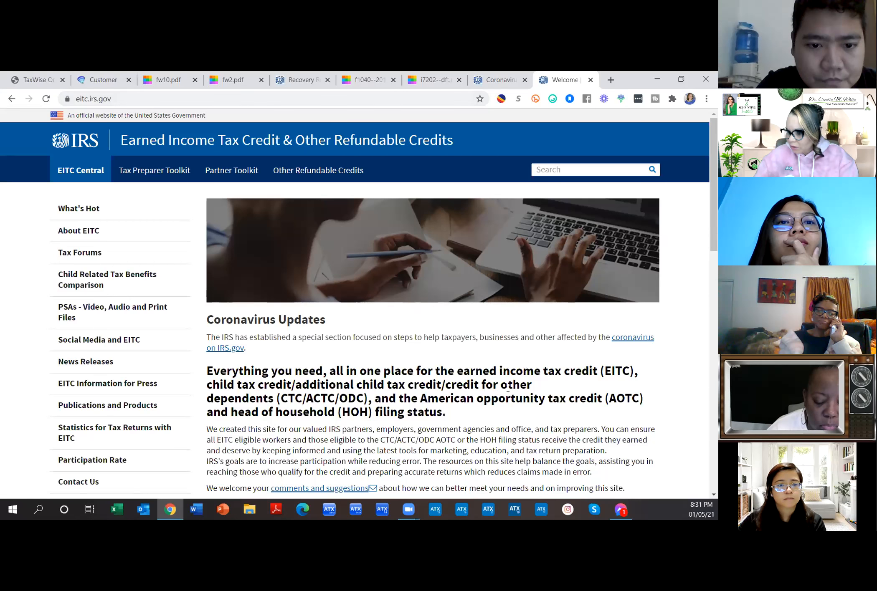
{"action": "scroll", "coordinate": [507, 389], "scroll_direction": "down", "scroll_amount": 3}
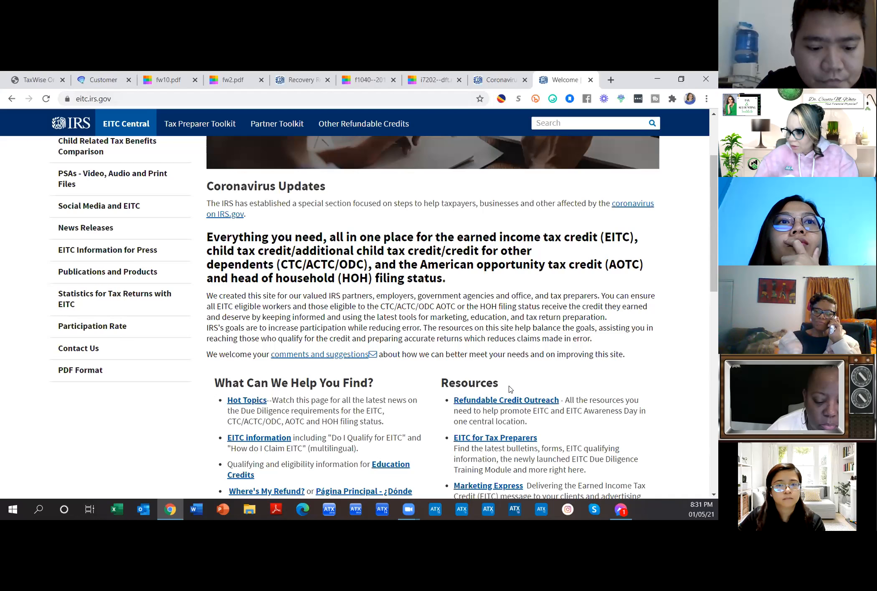
{"action": "scroll", "coordinate": [509, 389], "scroll_direction": "down", "scroll_amount": 2}
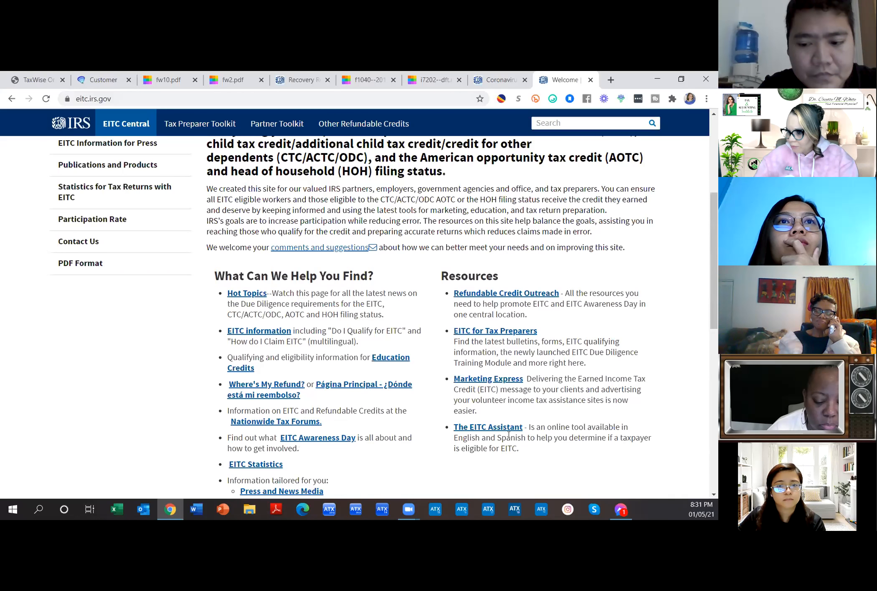
{"action": "scroll", "coordinate": [558, 454], "scroll_direction": "down", "scroll_amount": 1}
{"action": "scroll", "coordinate": [559, 454], "scroll_direction": "down", "scroll_amount": 3}
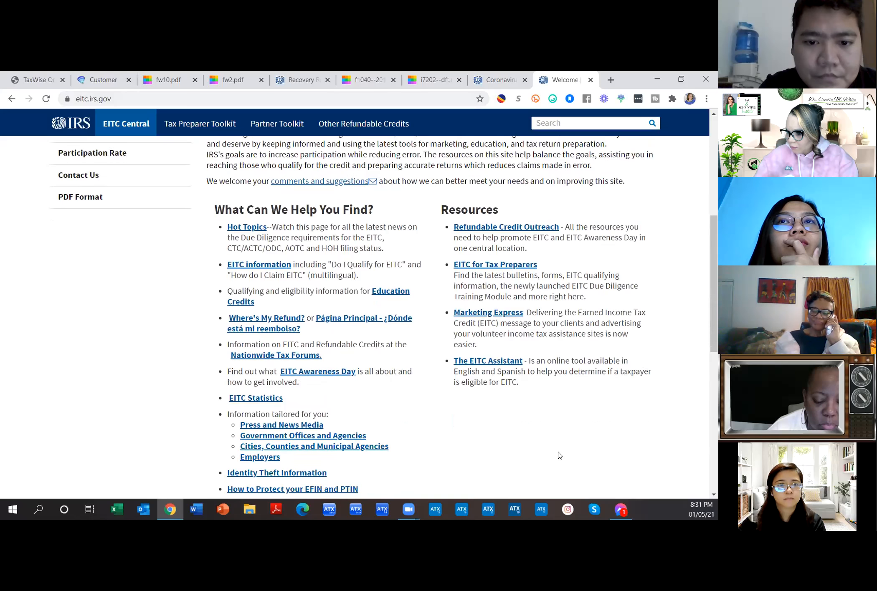
{"action": "scroll", "coordinate": [552, 447], "scroll_direction": "up", "scroll_amount": 10}
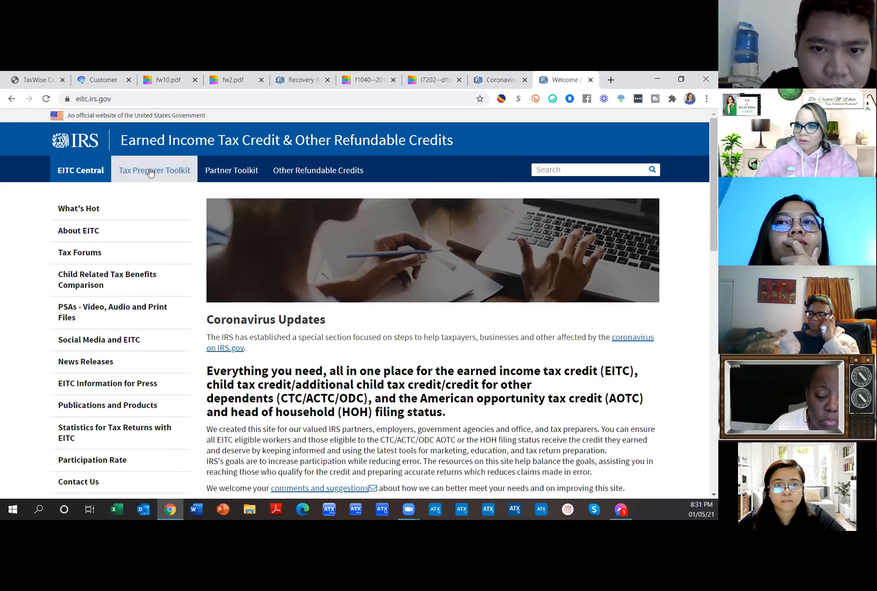
Step: Open the EITC Paid Preparer Due Diligence Training login page in a new tab, then return to TaxWise
{"action": "left_click", "coordinate": [127, 99]}
{"action": "left_click", "coordinate": [127, 100]}
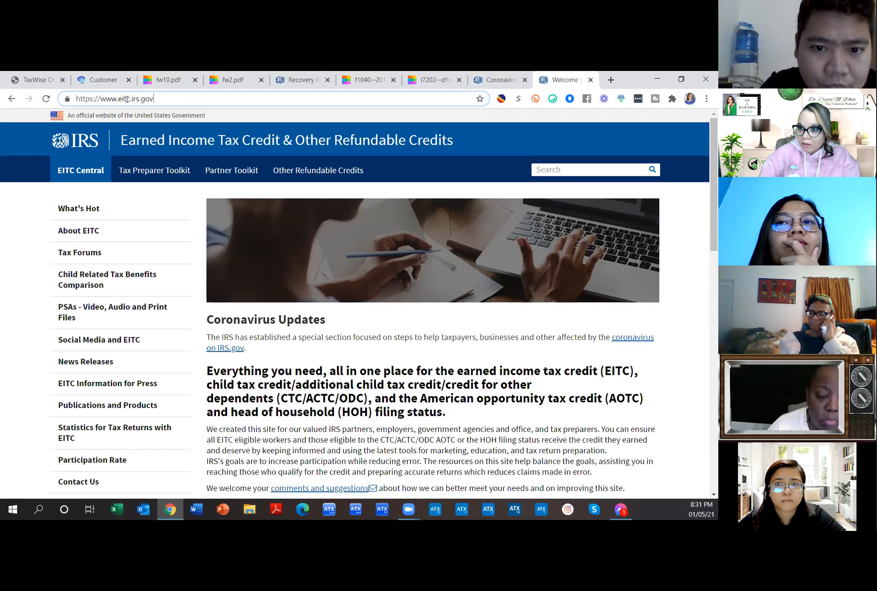
{"action": "left_click", "coordinate": [392, 213]}
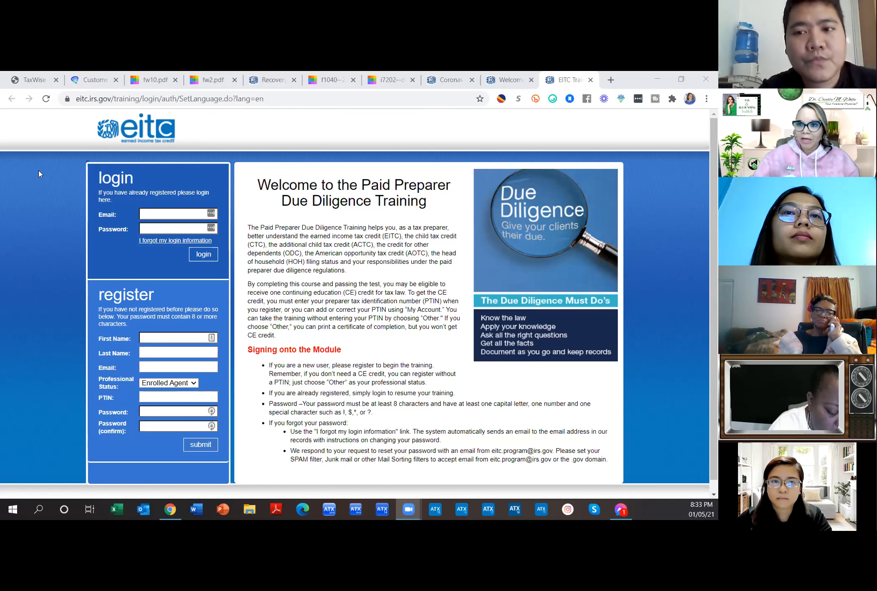
{"action": "left_click", "coordinate": [40, 81]}
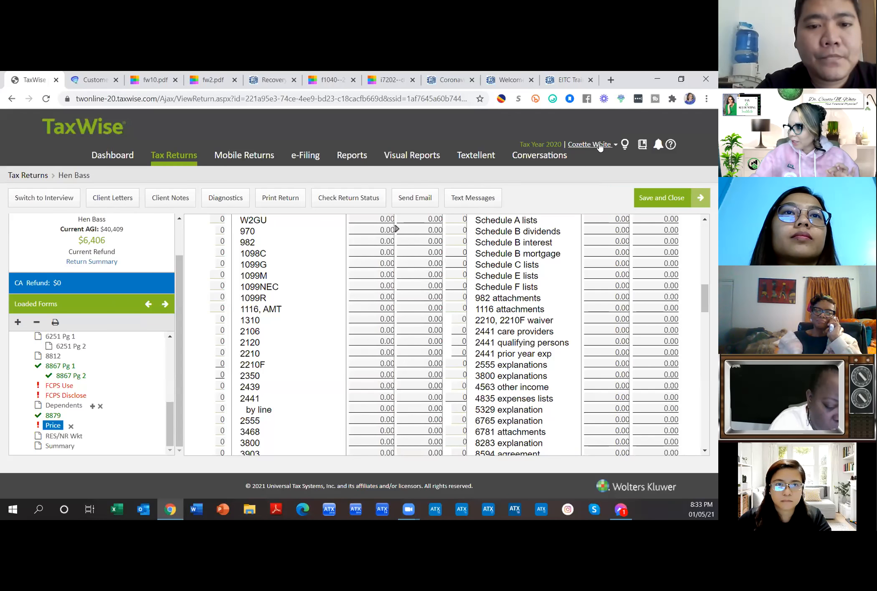
Step: Go to Settings > Return Templates and view the fifth template's details without changing them
{"action": "left_click", "coordinate": [599, 145]}
{"action": "left_click", "coordinate": [548, 164]}
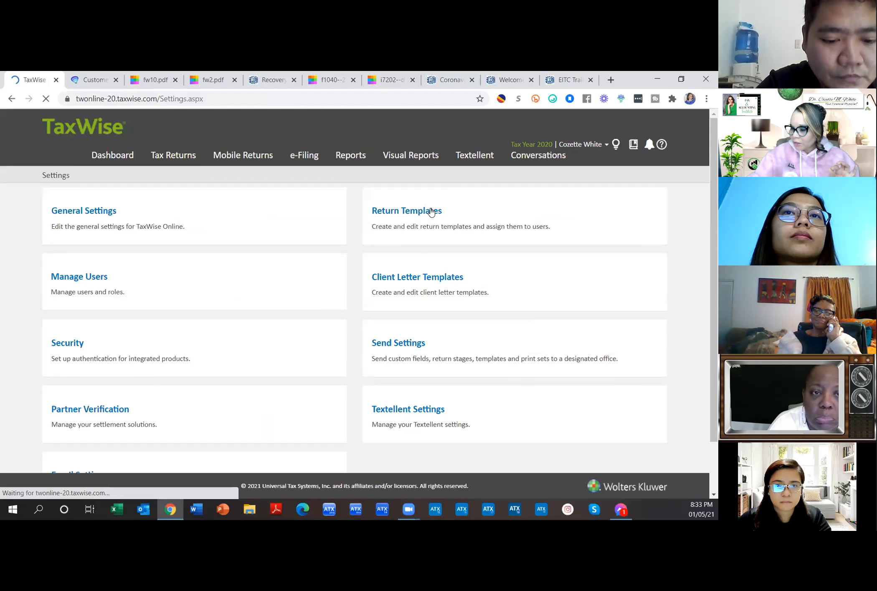
{"action": "left_click", "coordinate": [431, 210]}
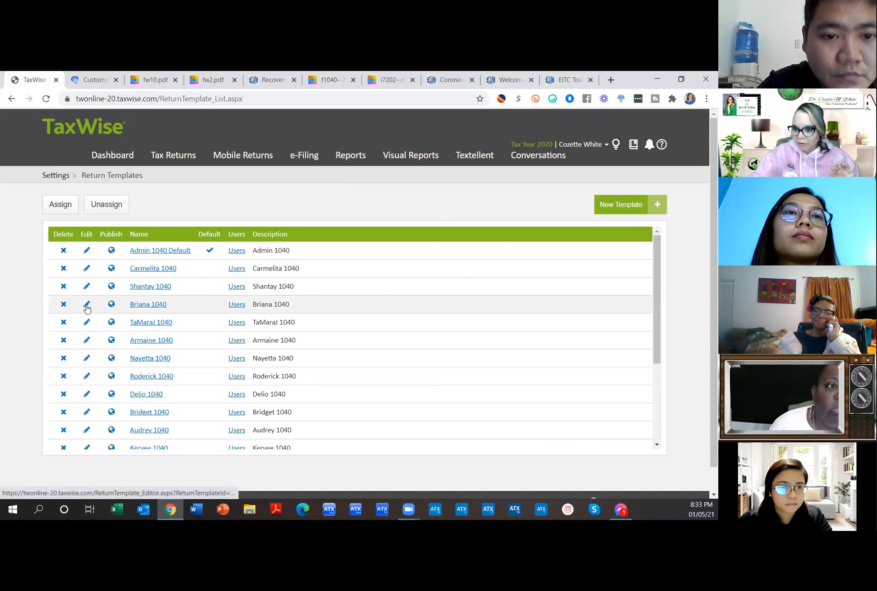
{"action": "left_click", "coordinate": [133, 324]}
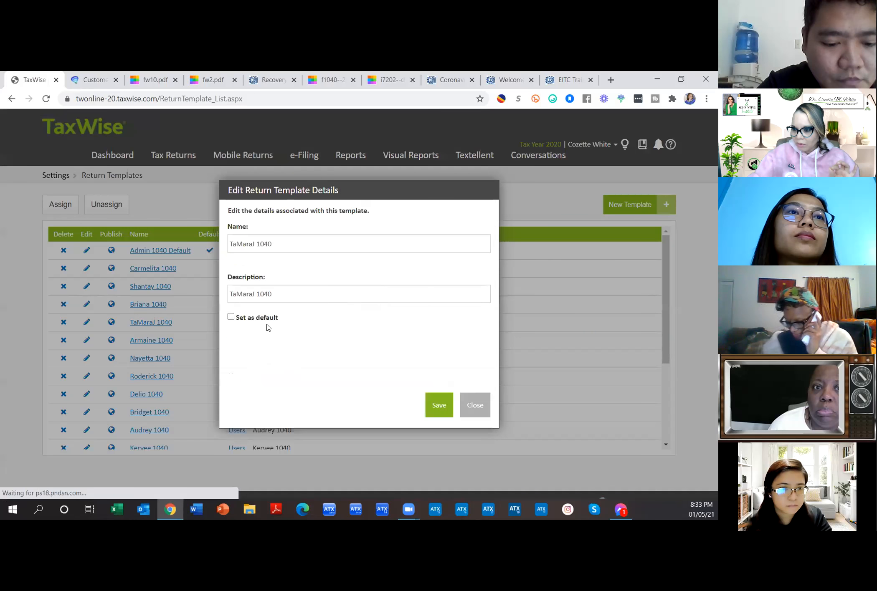
{"action": "left_click", "coordinate": [473, 410]}
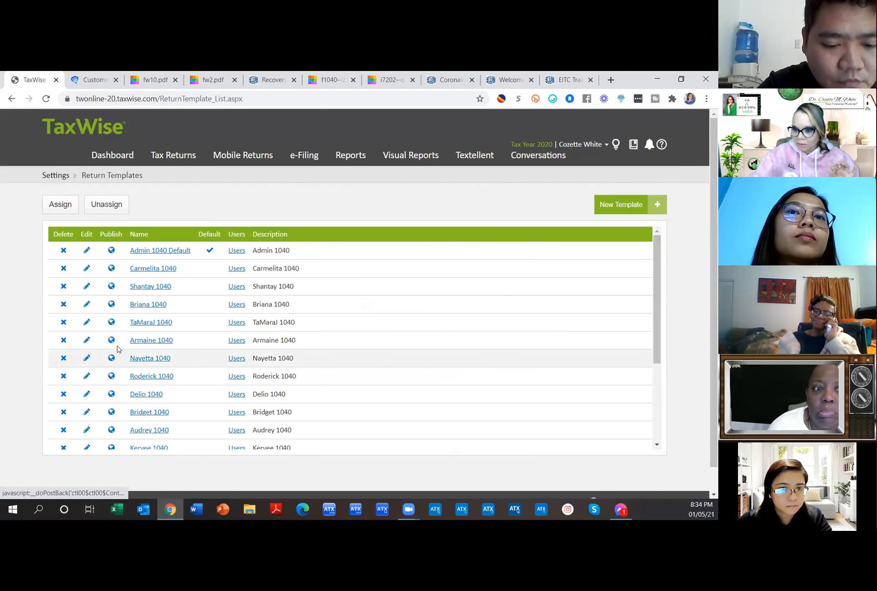
Step: Edit the fifth 1040 template, review its Preparer Information, and save the changes
{"action": "left_click", "coordinate": [85, 326]}
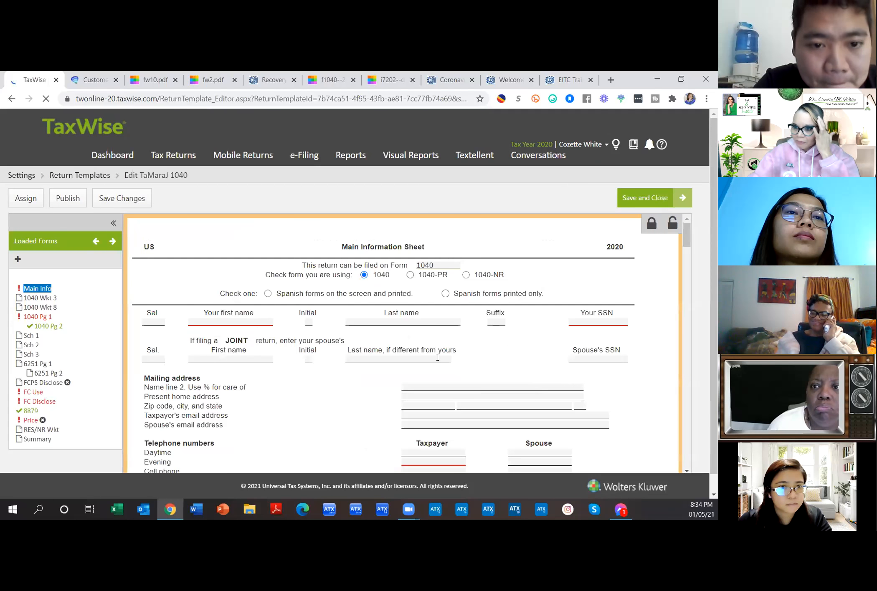
{"action": "scroll", "coordinate": [438, 358], "scroll_direction": "down", "scroll_amount": 10}
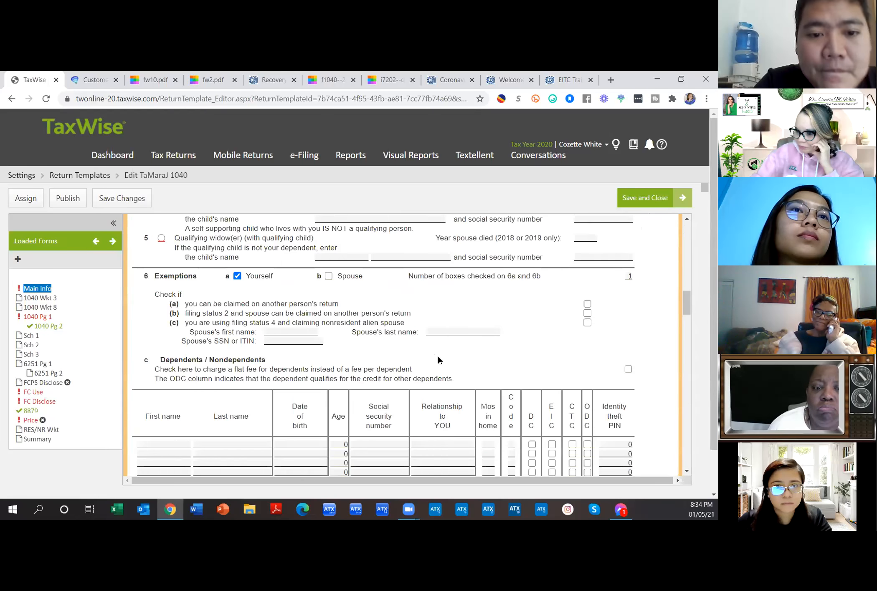
{"action": "scroll", "coordinate": [437, 359], "scroll_direction": "down", "scroll_amount": 10}
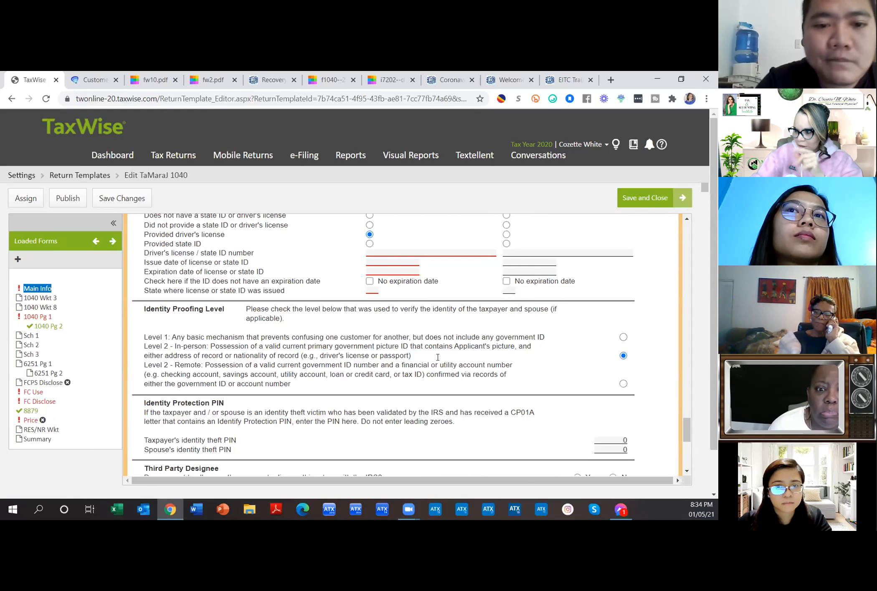
{"action": "scroll", "coordinate": [437, 355], "scroll_direction": "down", "scroll_amount": 3}
{"action": "scroll", "coordinate": [438, 359], "scroll_direction": "up", "scroll_amount": 4}
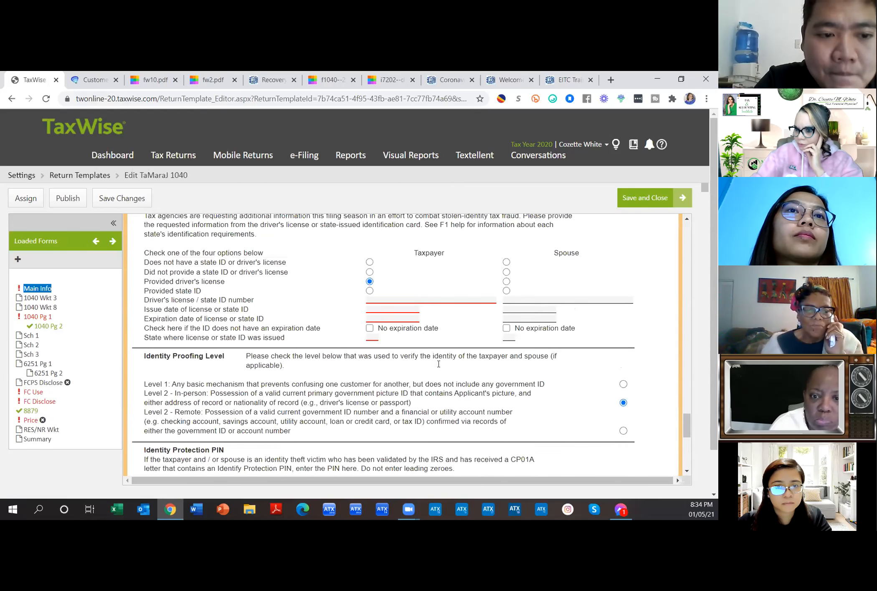
{"action": "scroll", "coordinate": [438, 364], "scroll_direction": "down", "scroll_amount": 5}
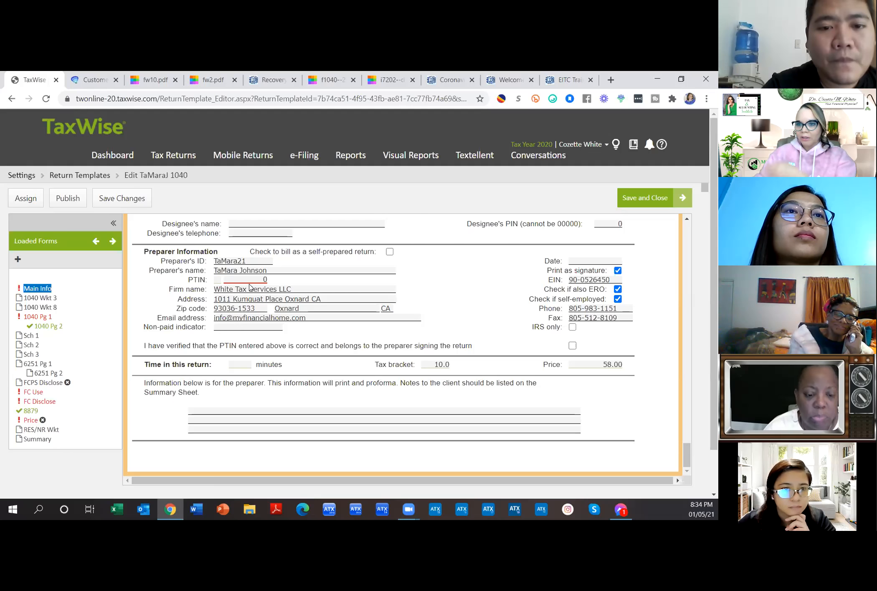
{"action": "left_click", "coordinate": [142, 206]}
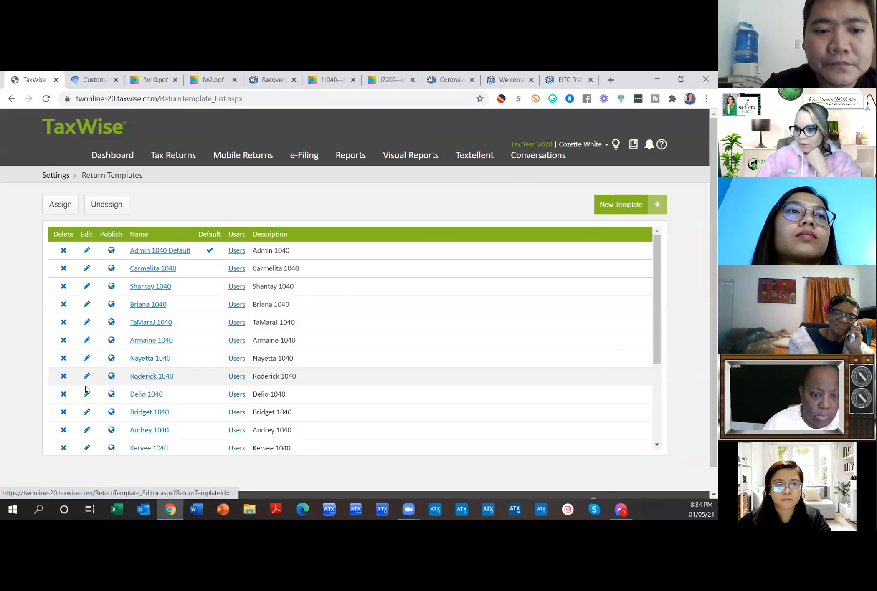
Step: Reopen the ninth 1040 template, check the preparer's PTIN, and save and close it
{"action": "left_click", "coordinate": [86, 394]}
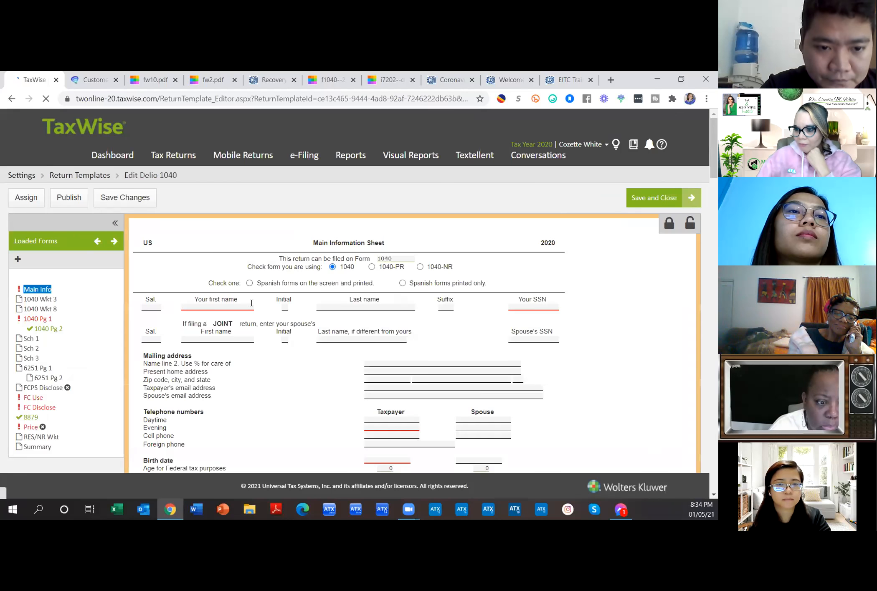
{"action": "scroll", "coordinate": [410, 284], "scroll_direction": "down", "scroll_amount": 10}
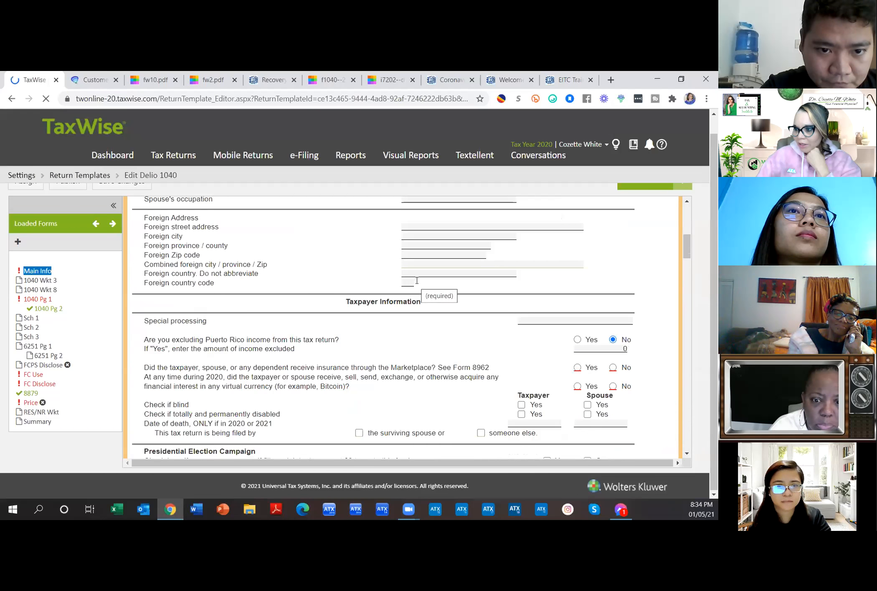
{"action": "scroll", "coordinate": [418, 284], "scroll_direction": "down", "scroll_amount": 15}
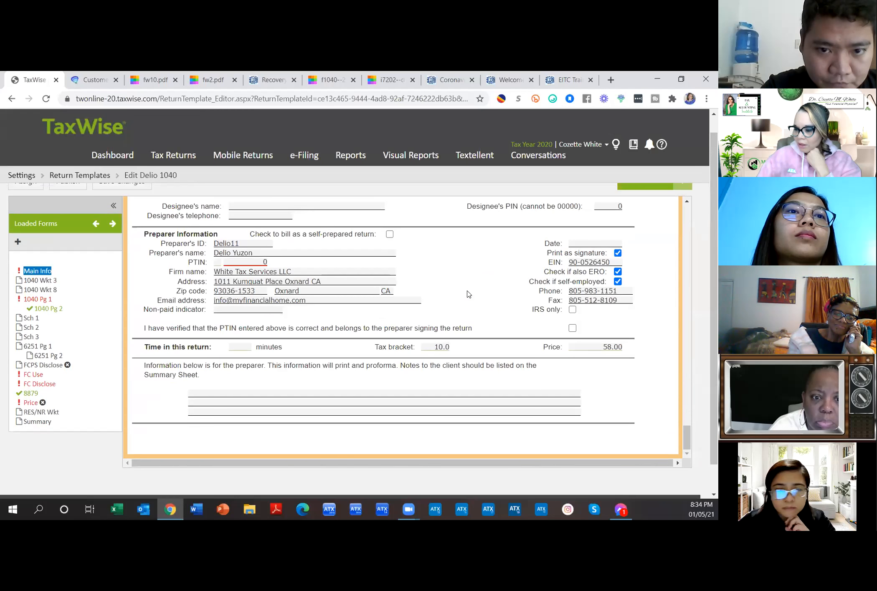
{"action": "left_click", "coordinate": [229, 263]}
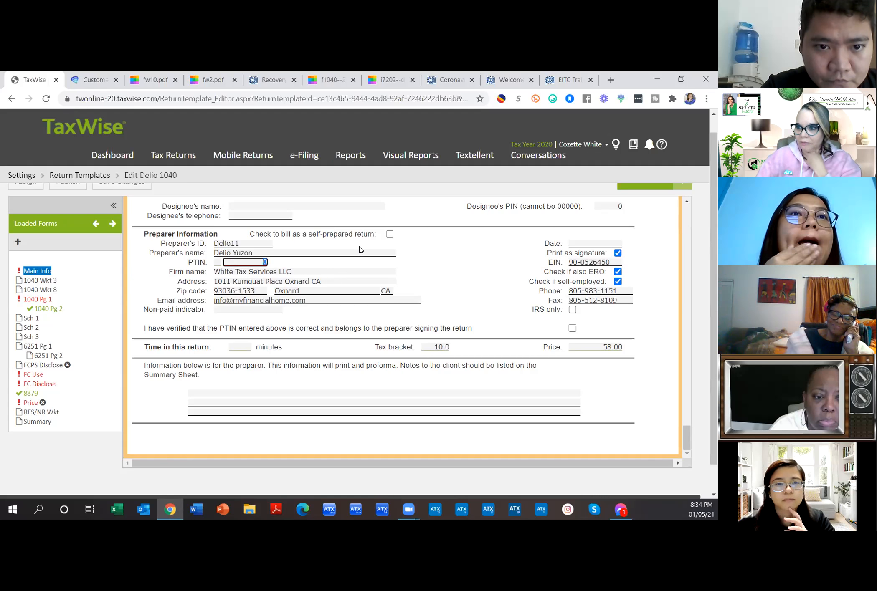
{"action": "scroll", "coordinate": [454, 297], "scroll_direction": "up", "scroll_amount": 10}
{"action": "scroll", "coordinate": [601, 274], "scroll_direction": "up", "scroll_amount": 15}
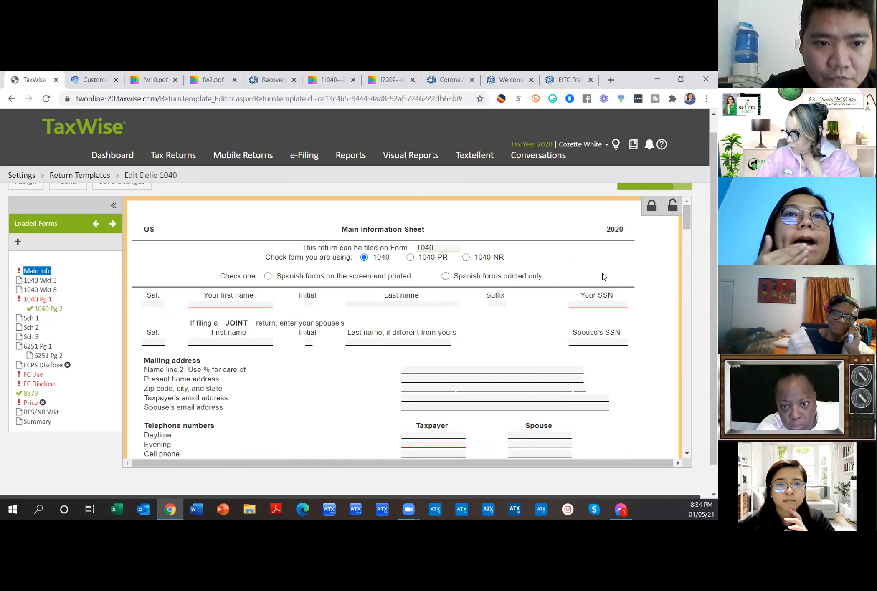
{"action": "scroll", "coordinate": [603, 275], "scroll_direction": "up", "scroll_amount": 1}
{"action": "left_click", "coordinate": [641, 195]}
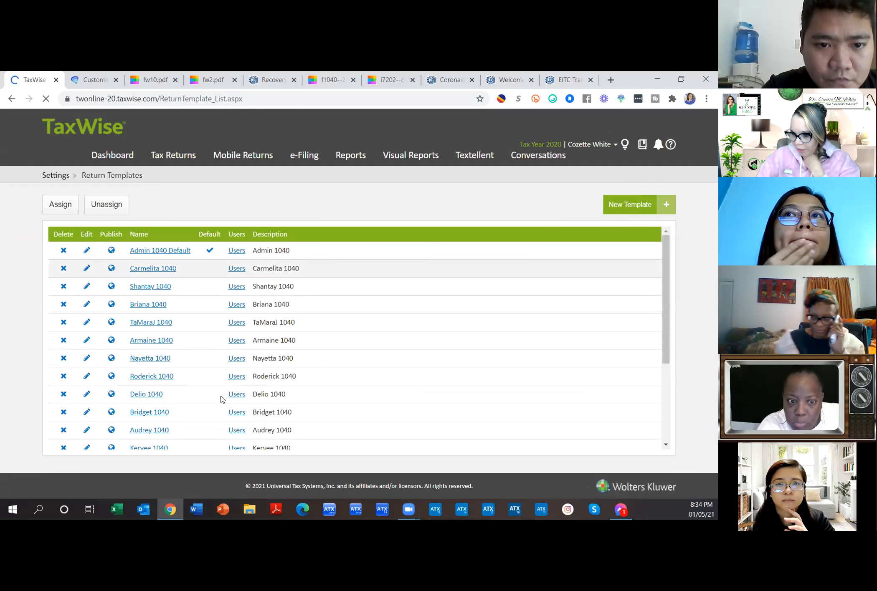
Step: Edit the eleventh 1040 template, review its preparer section with PTIN 0, and save it
{"action": "scroll", "coordinate": [236, 378], "scroll_direction": "down", "scroll_amount": 3}
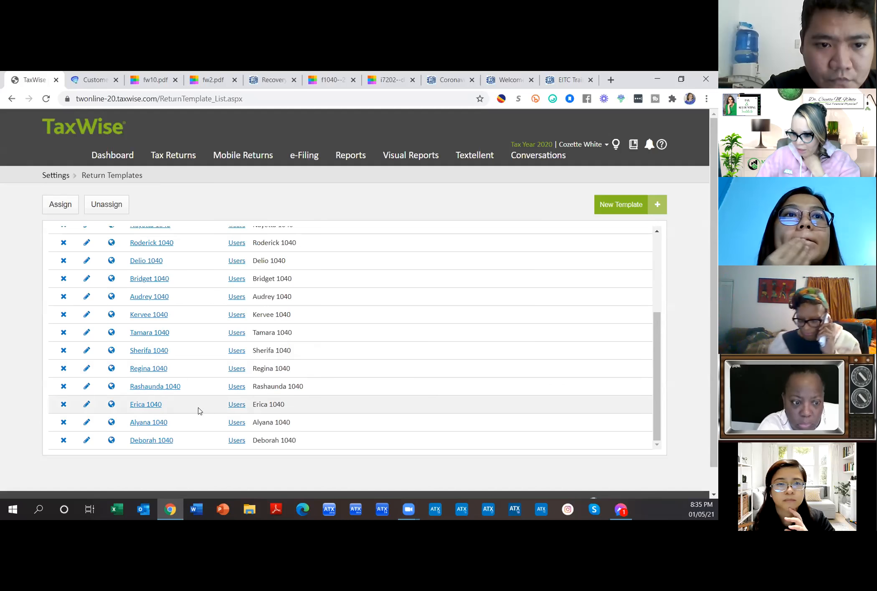
{"action": "left_click", "coordinate": [87, 297]}
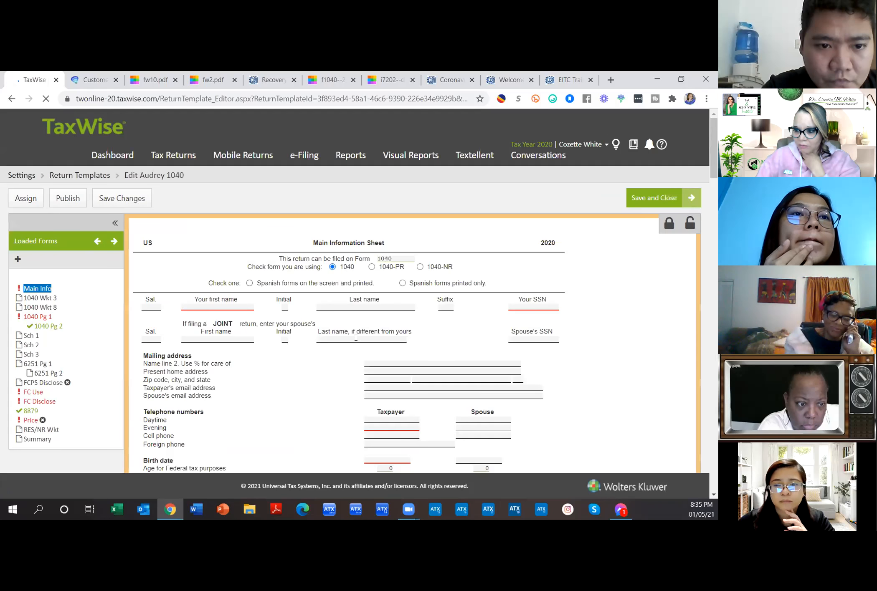
{"action": "scroll", "coordinate": [368, 337], "scroll_direction": "down", "scroll_amount": 10}
{"action": "scroll", "coordinate": [367, 337], "scroll_direction": "down", "scroll_amount": 5}
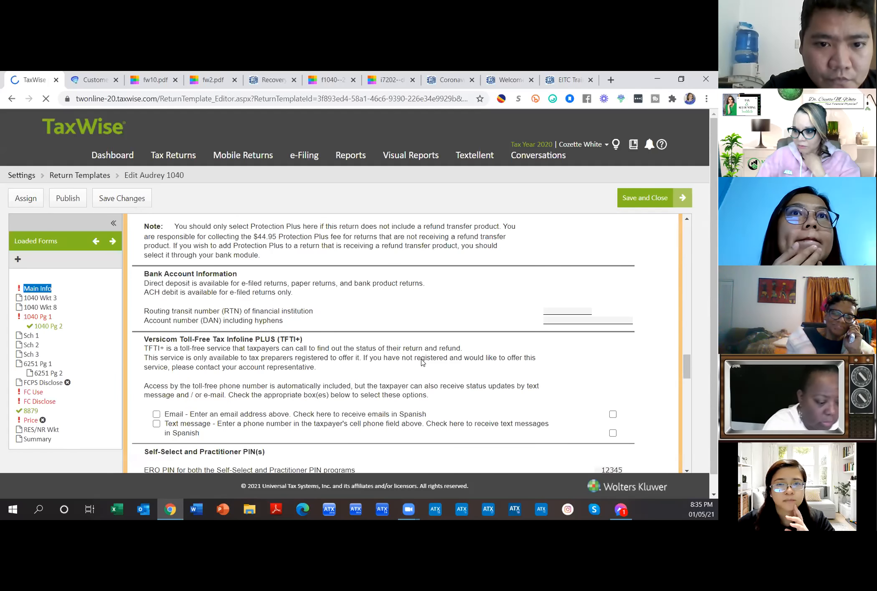
{"action": "scroll", "coordinate": [422, 361], "scroll_direction": "down", "scroll_amount": 8}
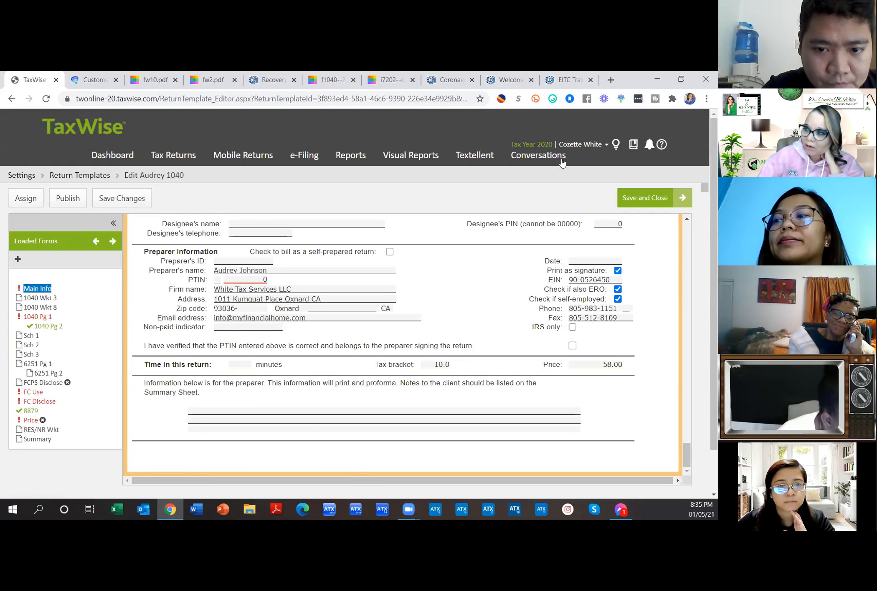
{"action": "left_click", "coordinate": [639, 198]}
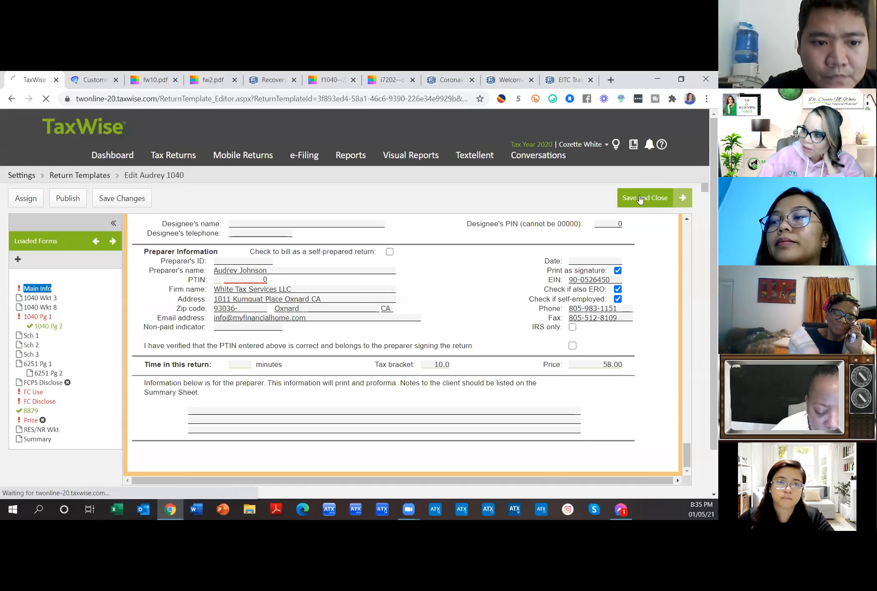